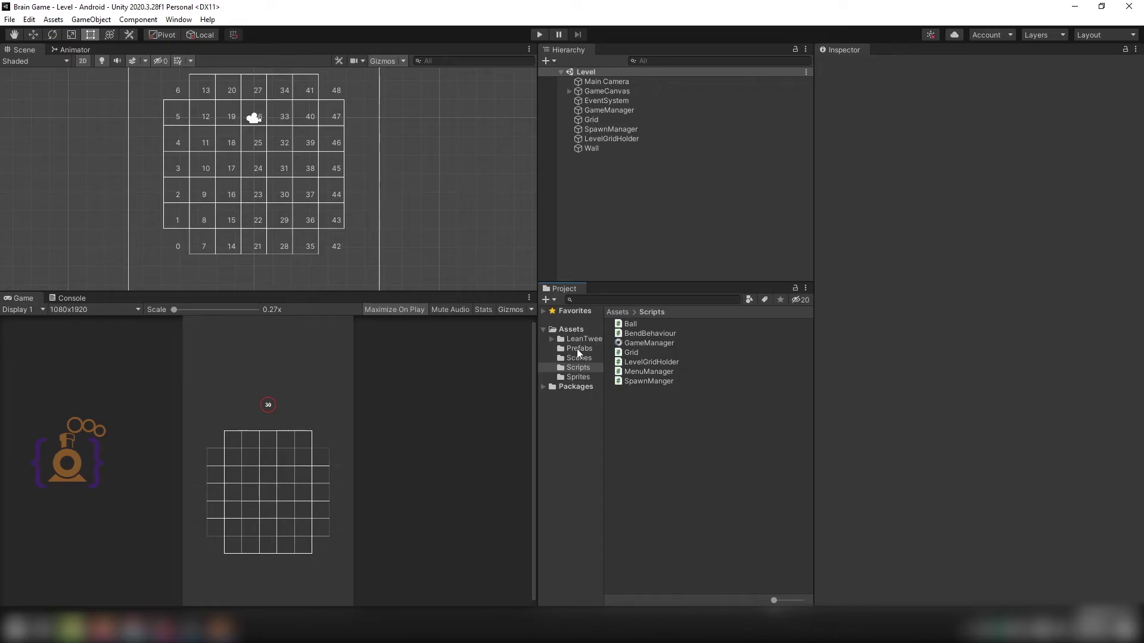
- Inspect the Ball, Start and Target prefabs, ending on Target's Circle Collider 2D of radius 0.4
click(578, 350)
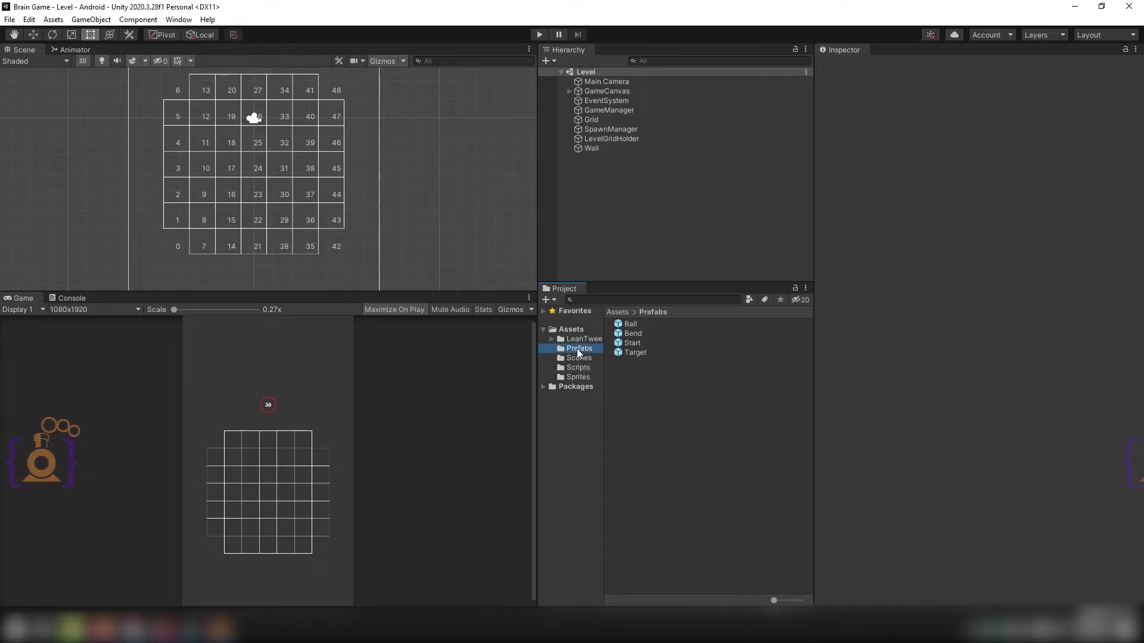
click(634, 327)
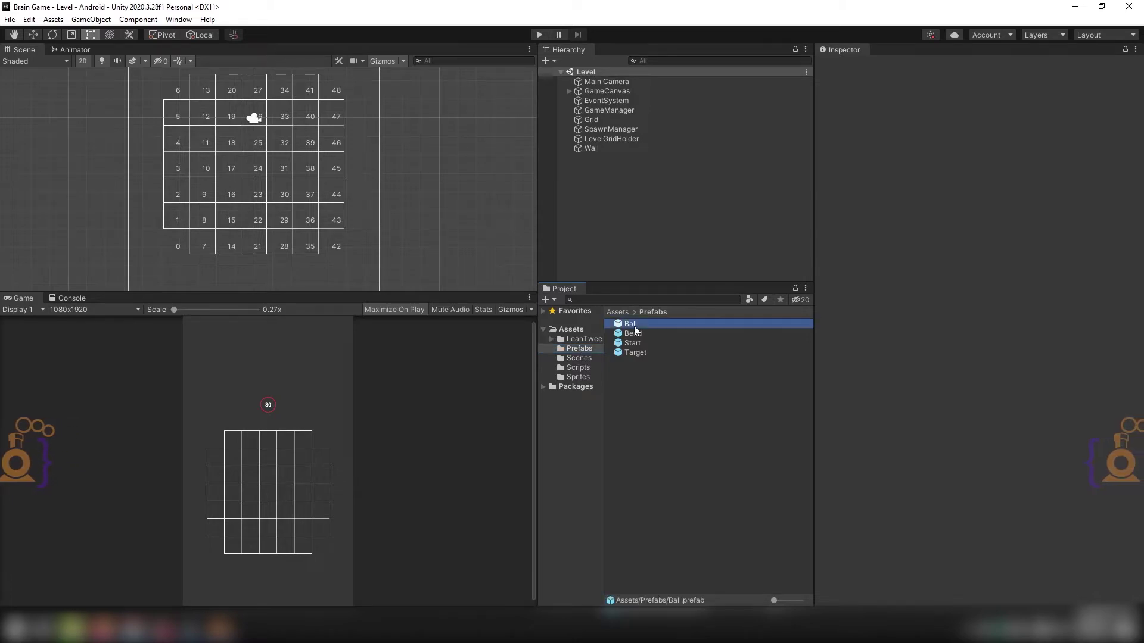
click(630, 345)
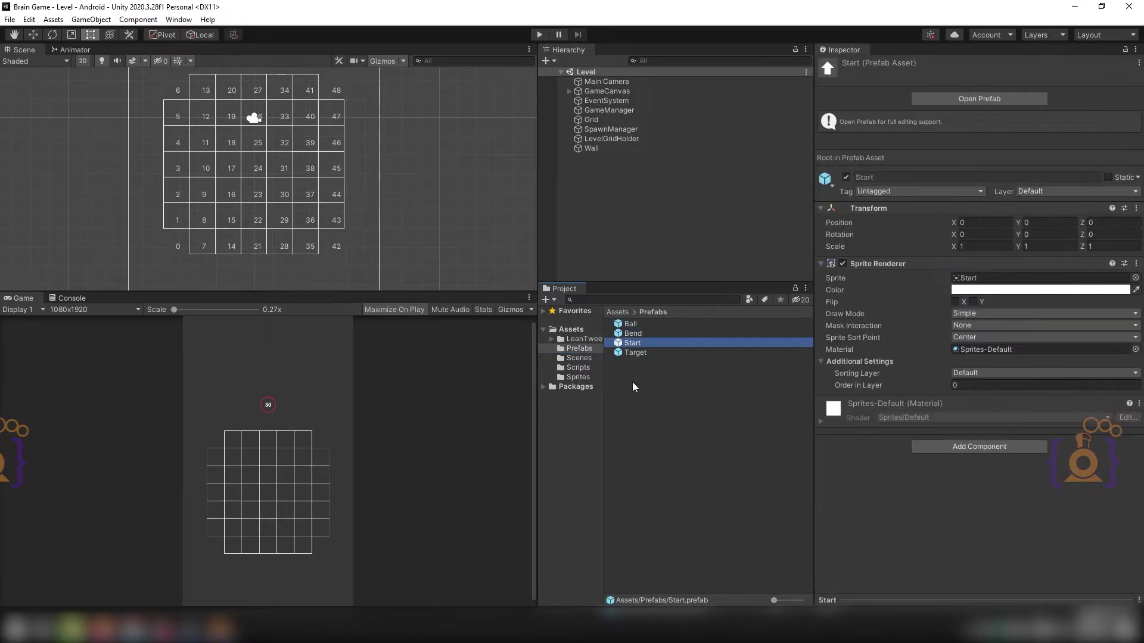
click(626, 357)
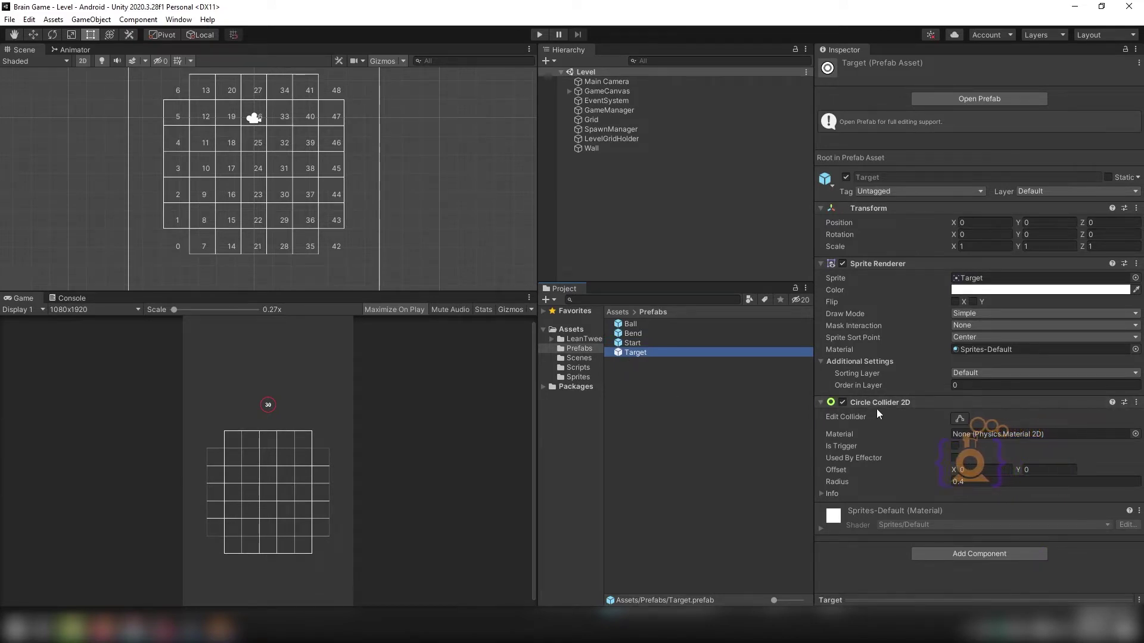
- Open the Target prefab in Prefab Mode and browse the Sprites and Scripts folders
double_click(630, 354)
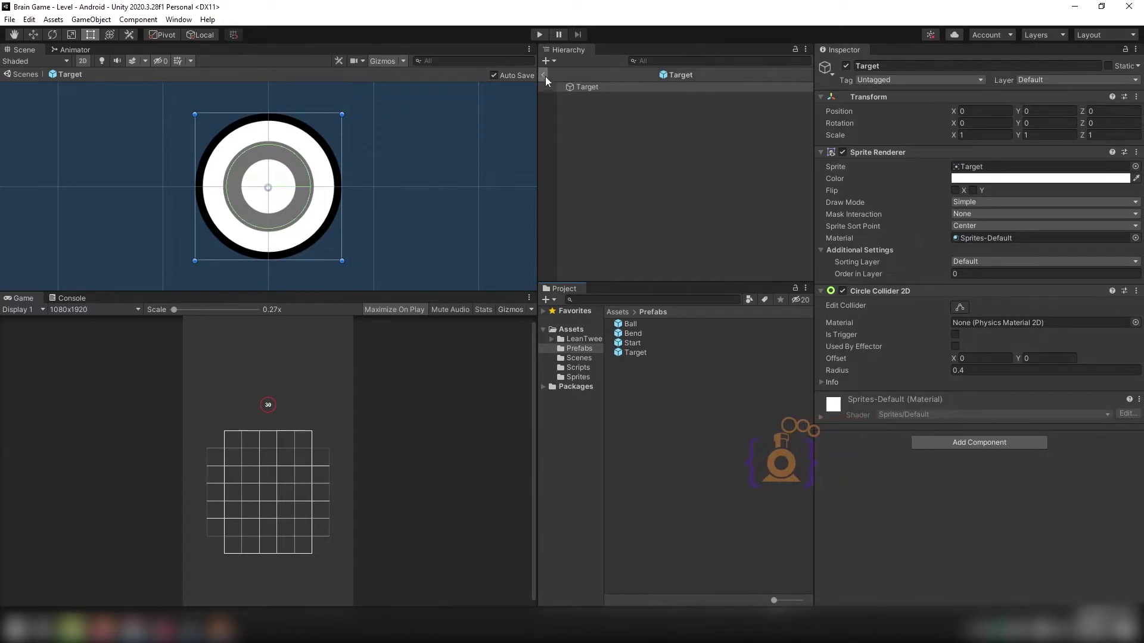
click(582, 379)
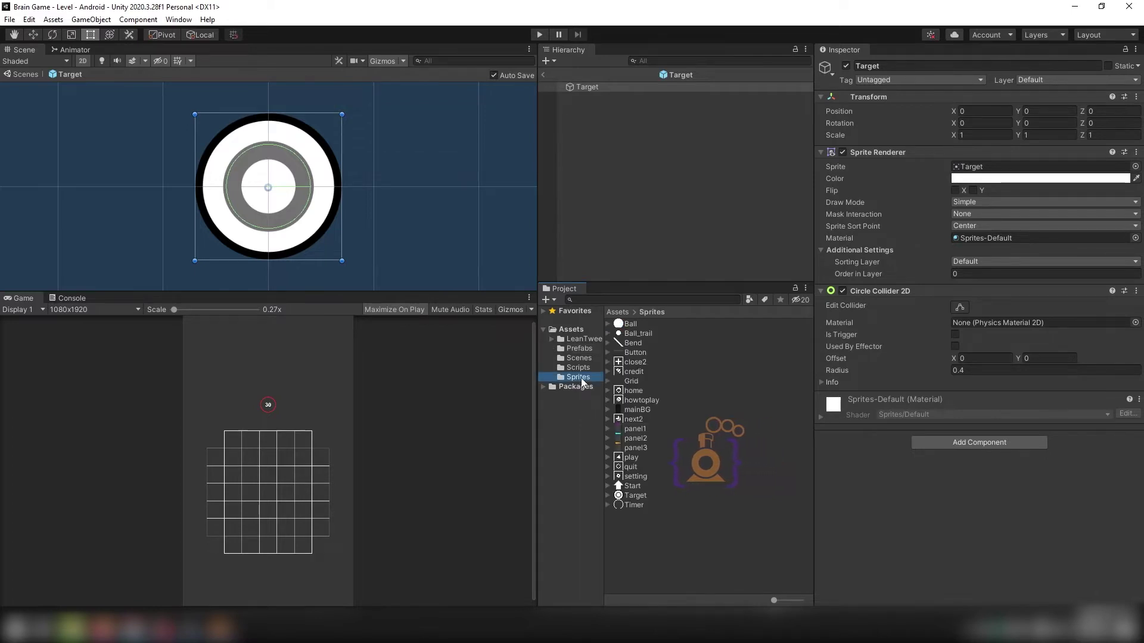
click(583, 368)
- Create a new C# script named Target in the Scripts folder
right_click(639, 419)
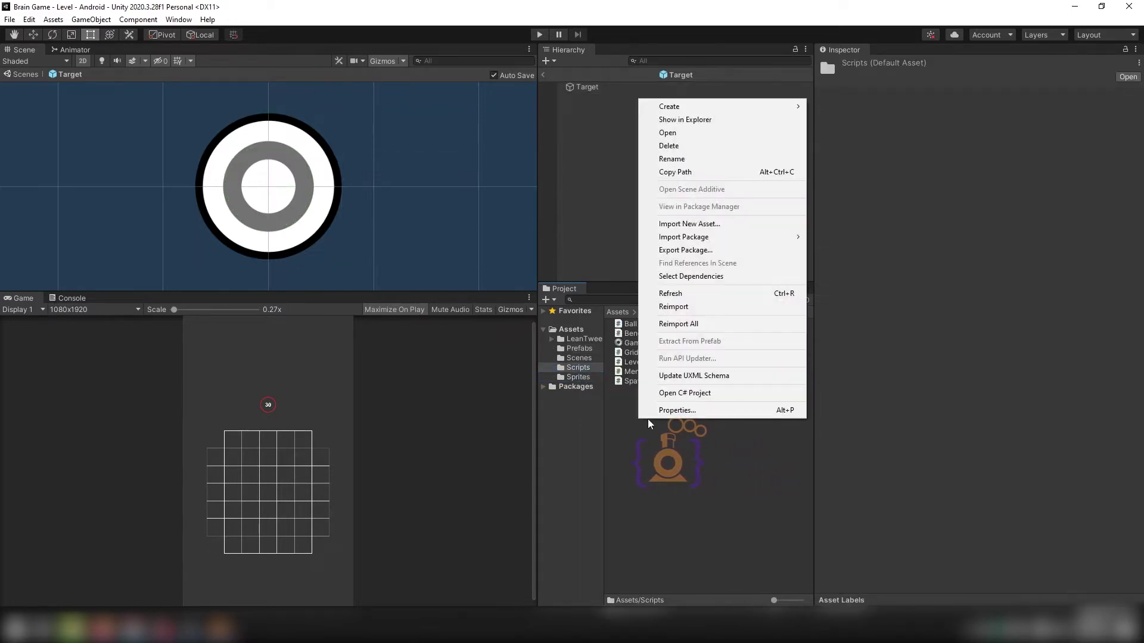
mouse_move(734, 111)
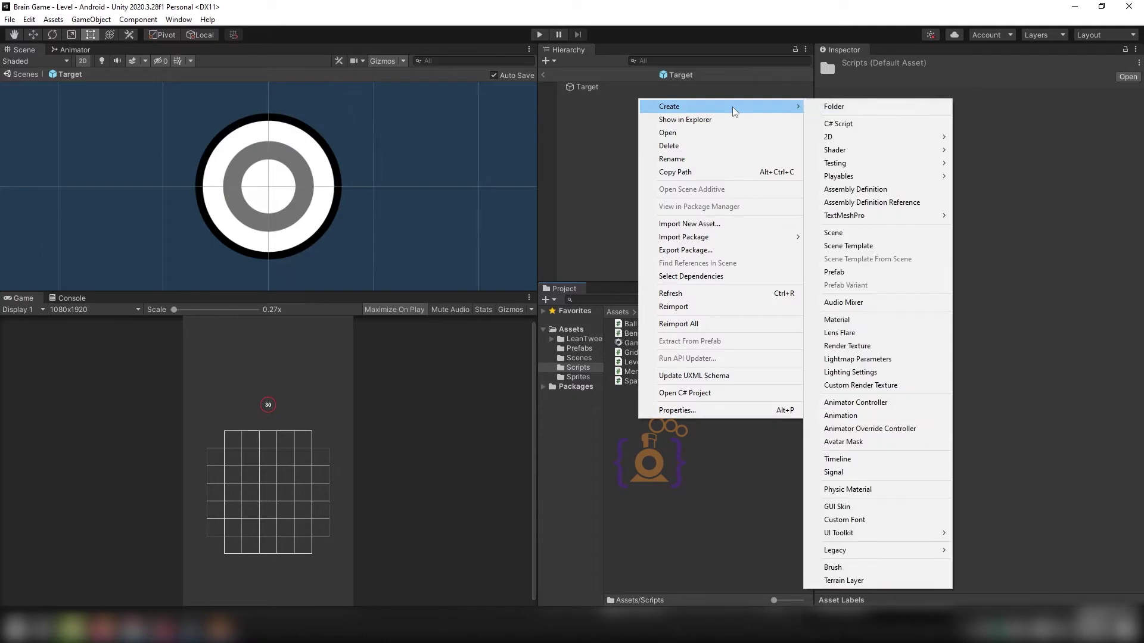
click(846, 125)
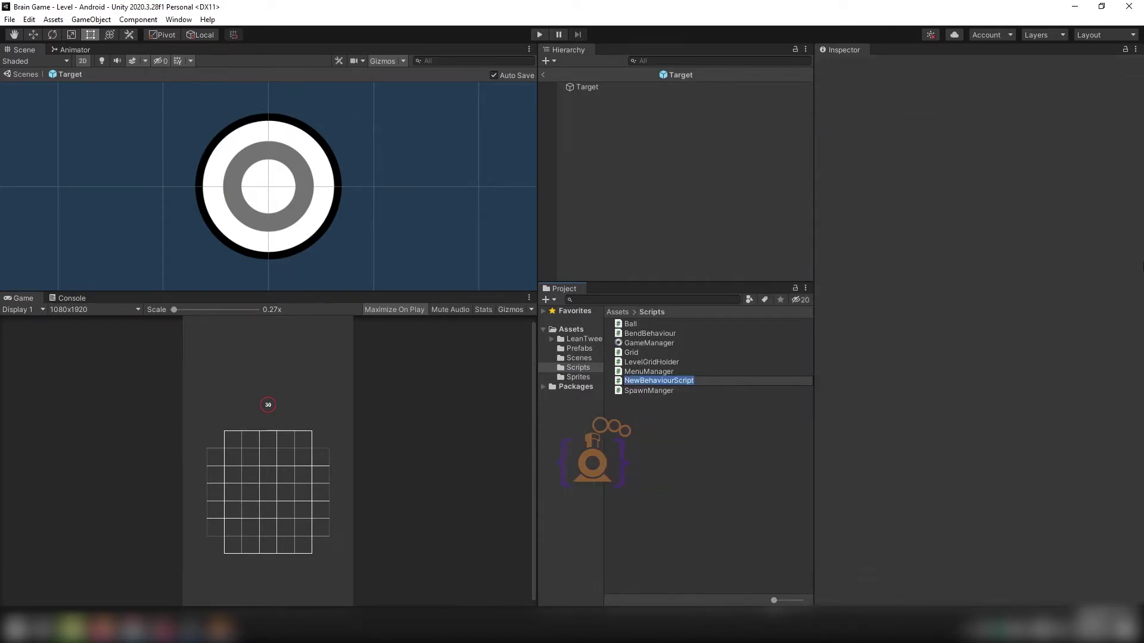
text(Target)
key(Return)
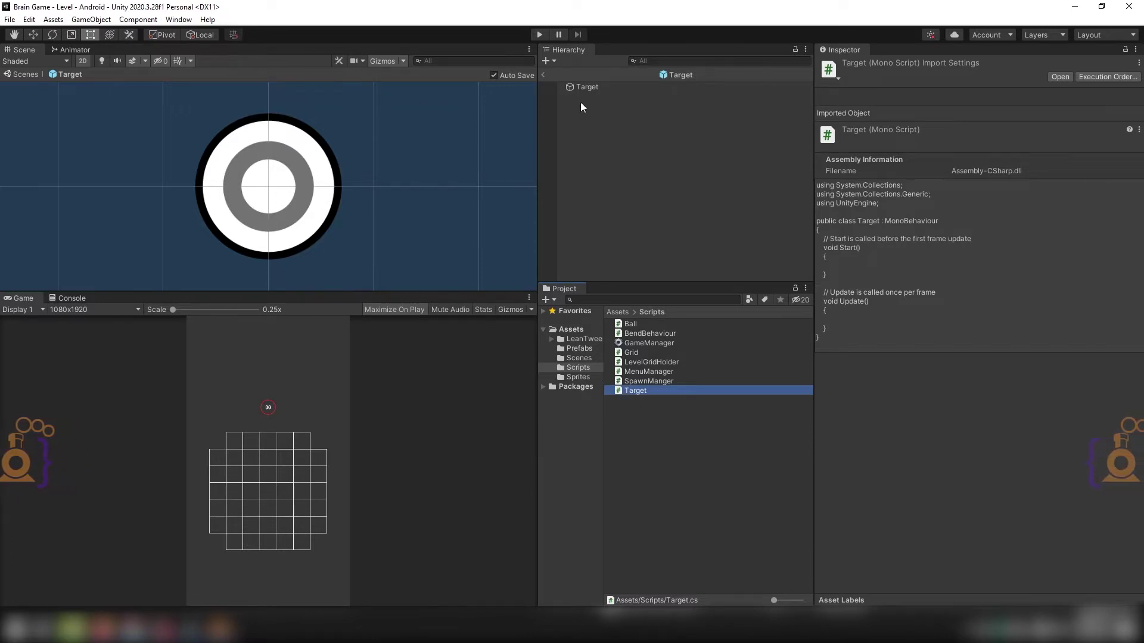
- Return to the Level scene and select the Target prefab in the Prefabs folder
click(543, 74)
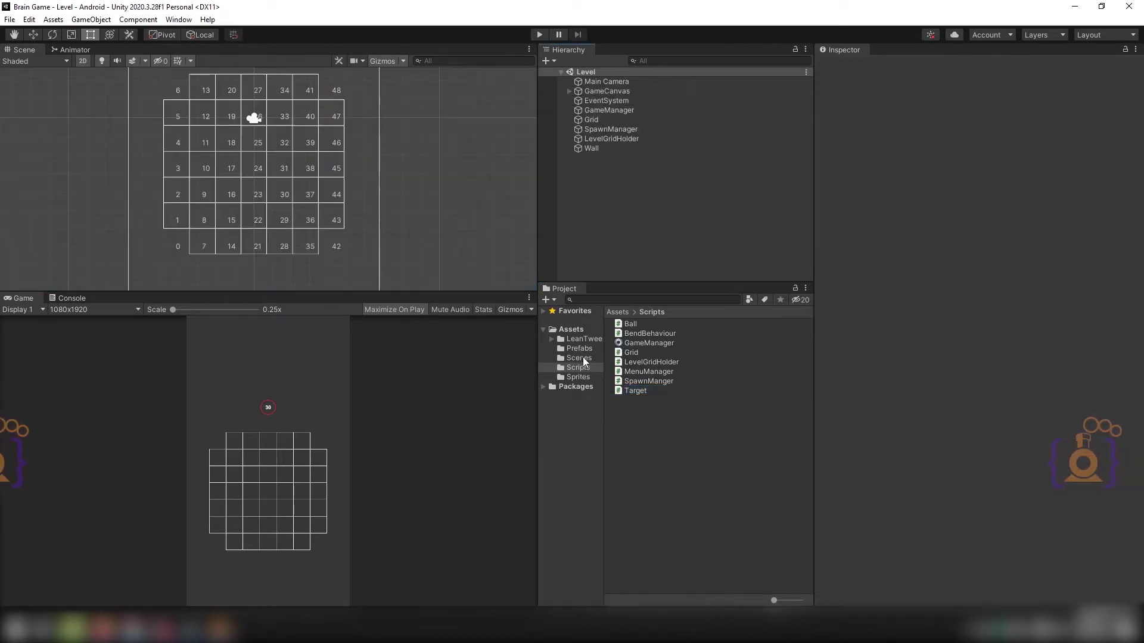
click(577, 351)
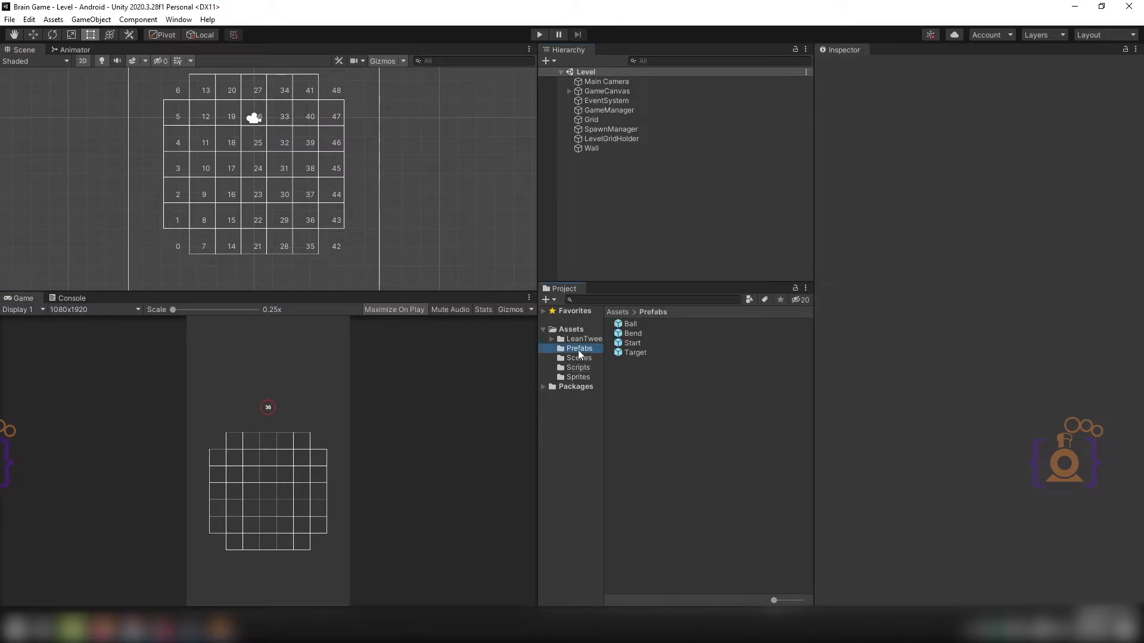
click(633, 353)
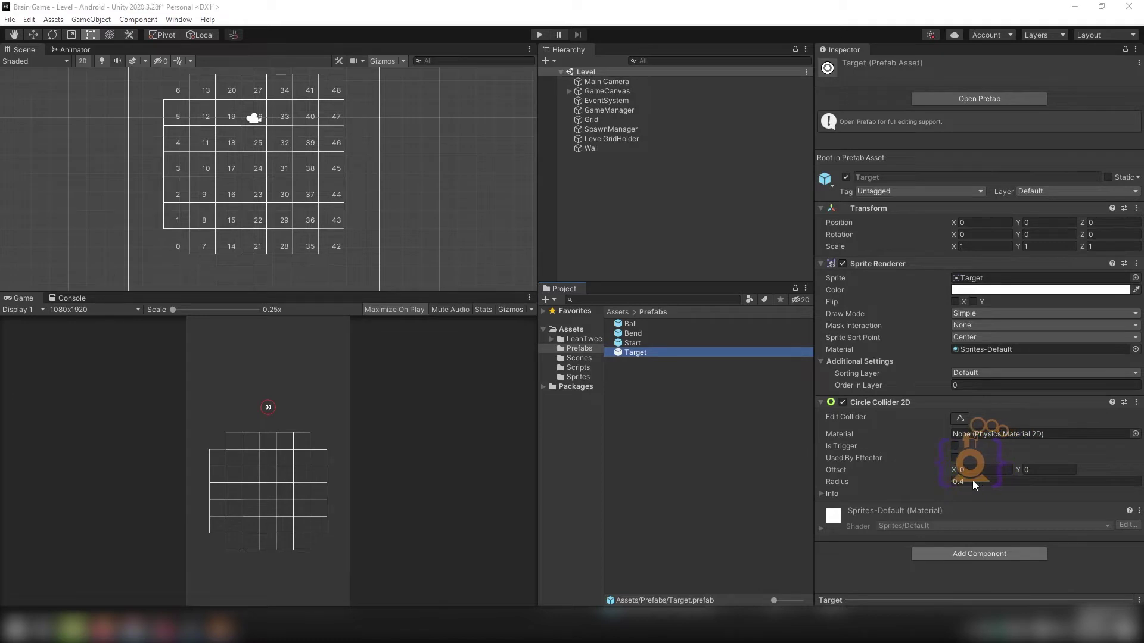
- Attach the Target script component to the Target prefab and open it in Visual Studio
click(979, 554)
text(bo)
text(ta)
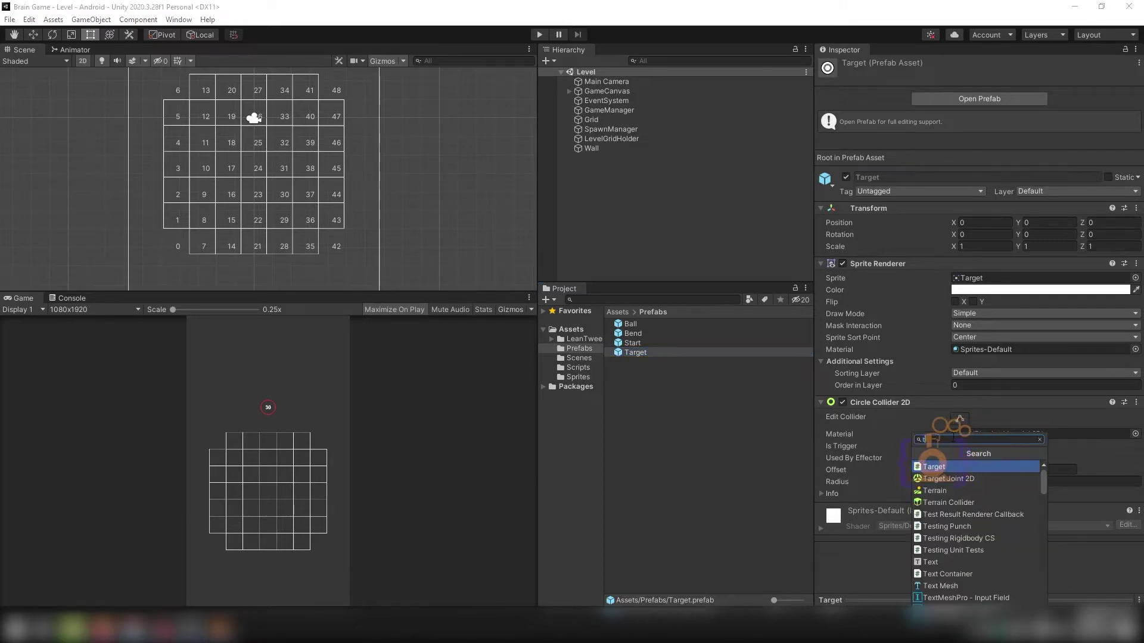
click(939, 468)
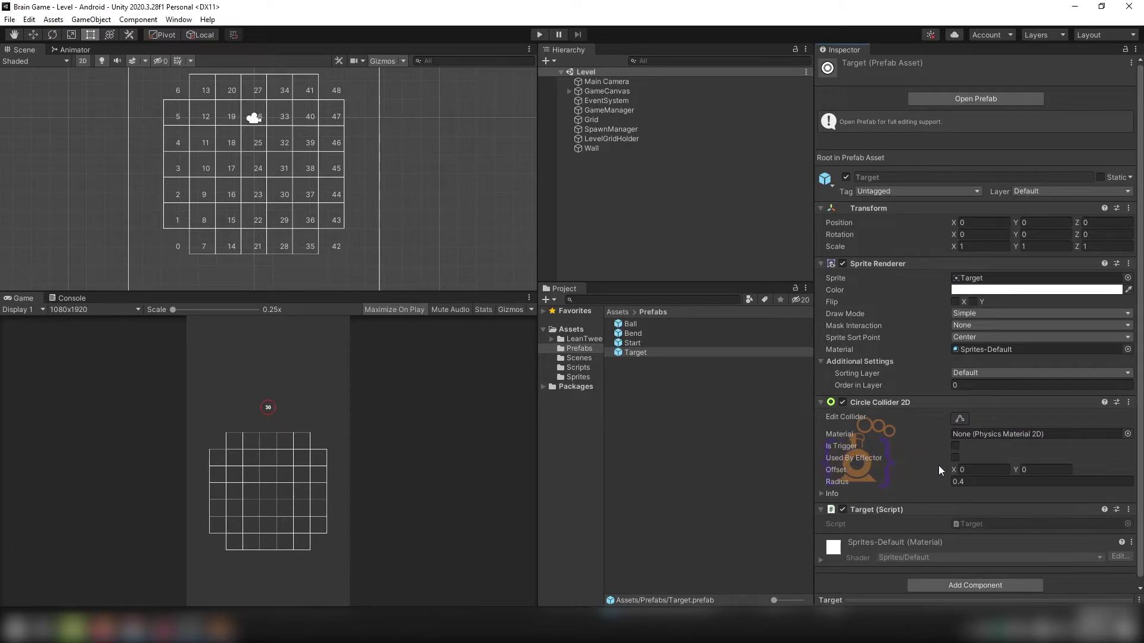
click(988, 525)
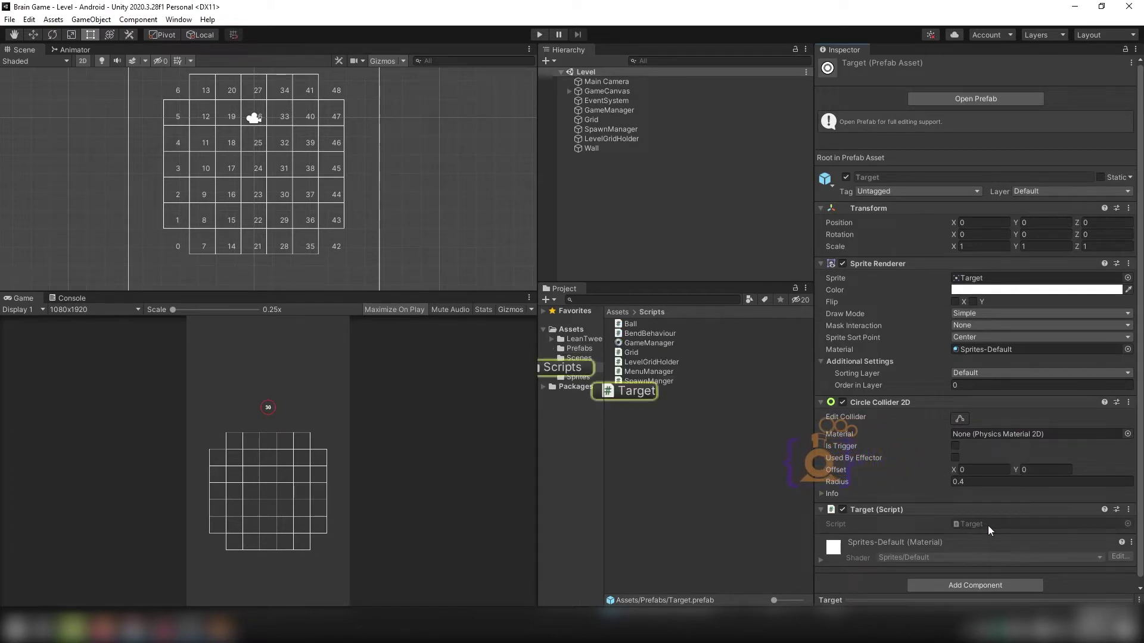
double_click(988, 525)
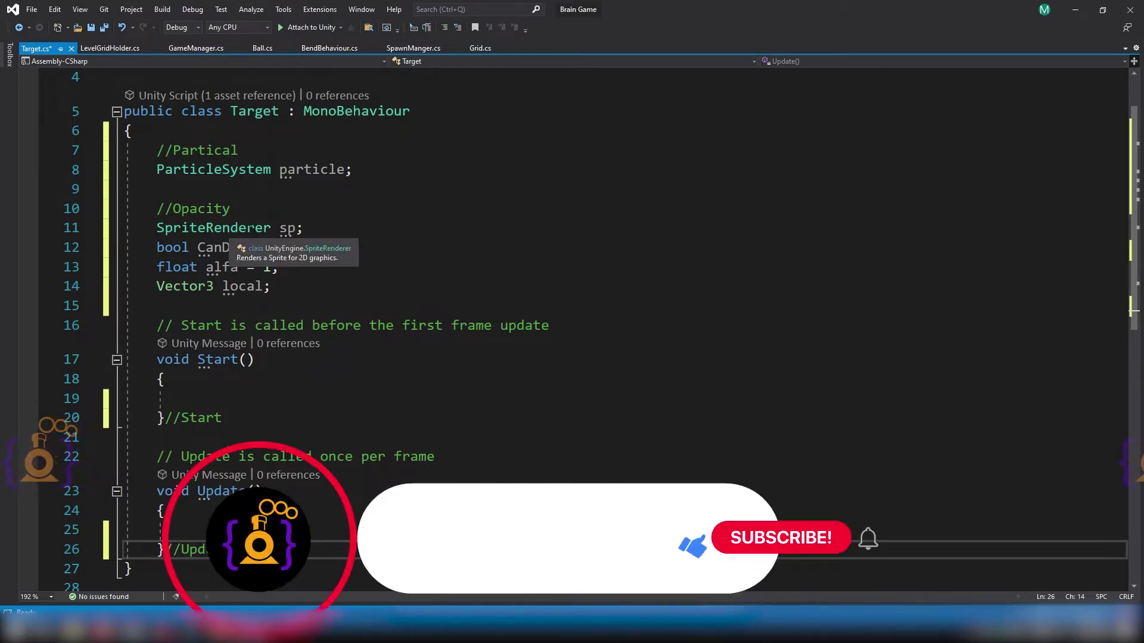
- Highlight the ParticleSystem particle, SpriteRenderer sp and bool CanDestroy field declarations in Target.cs
double_click(214, 170)
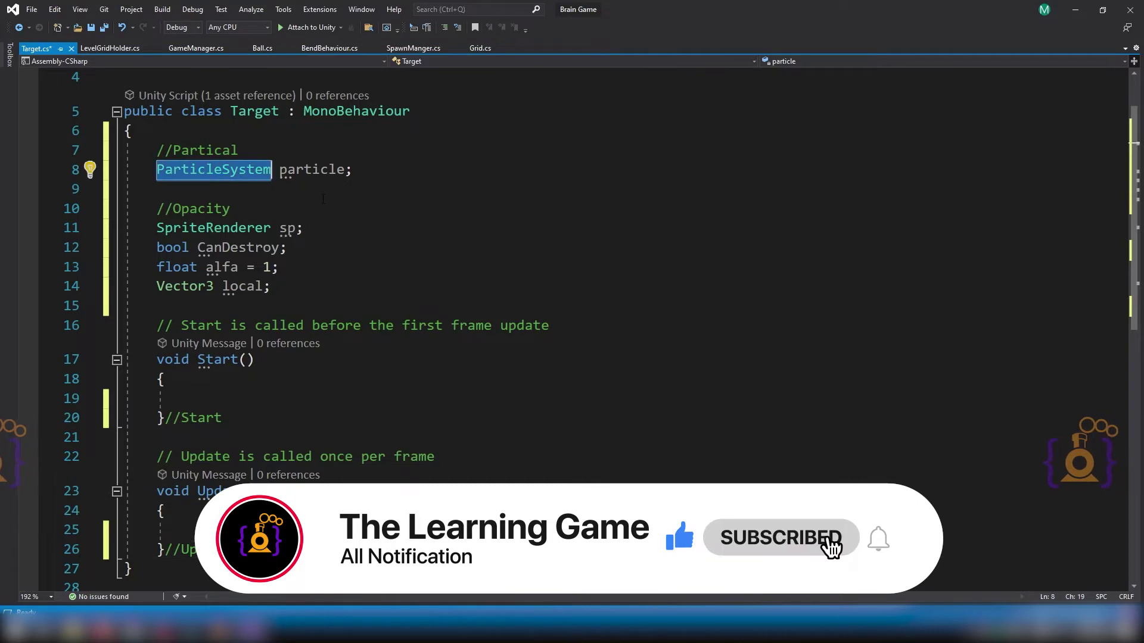
double_click(287, 171)
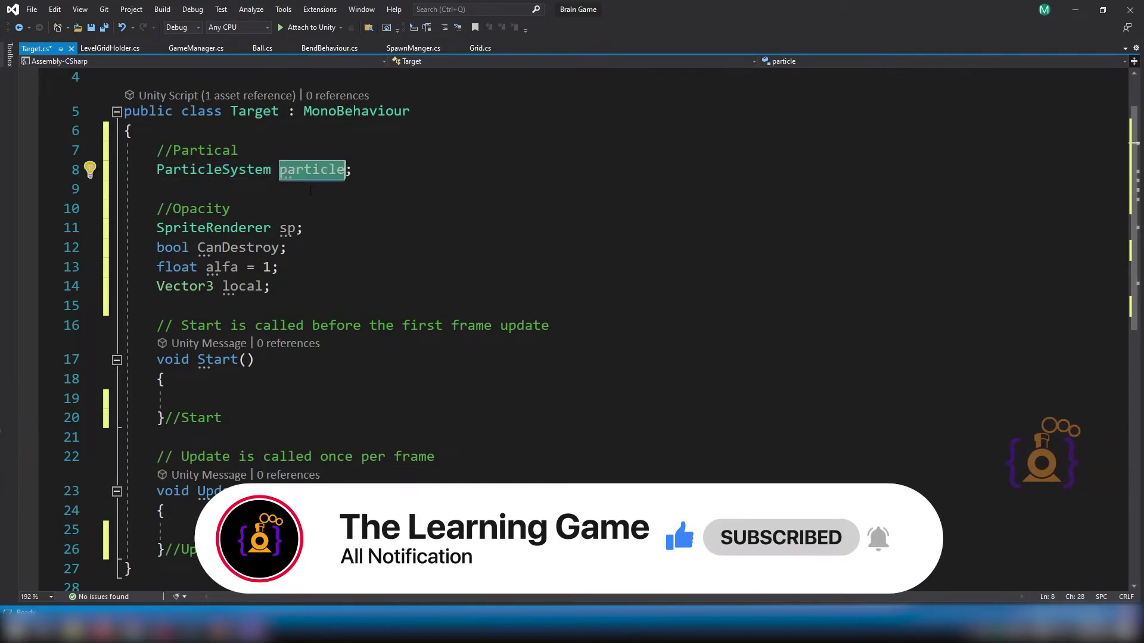
double_click(251, 229)
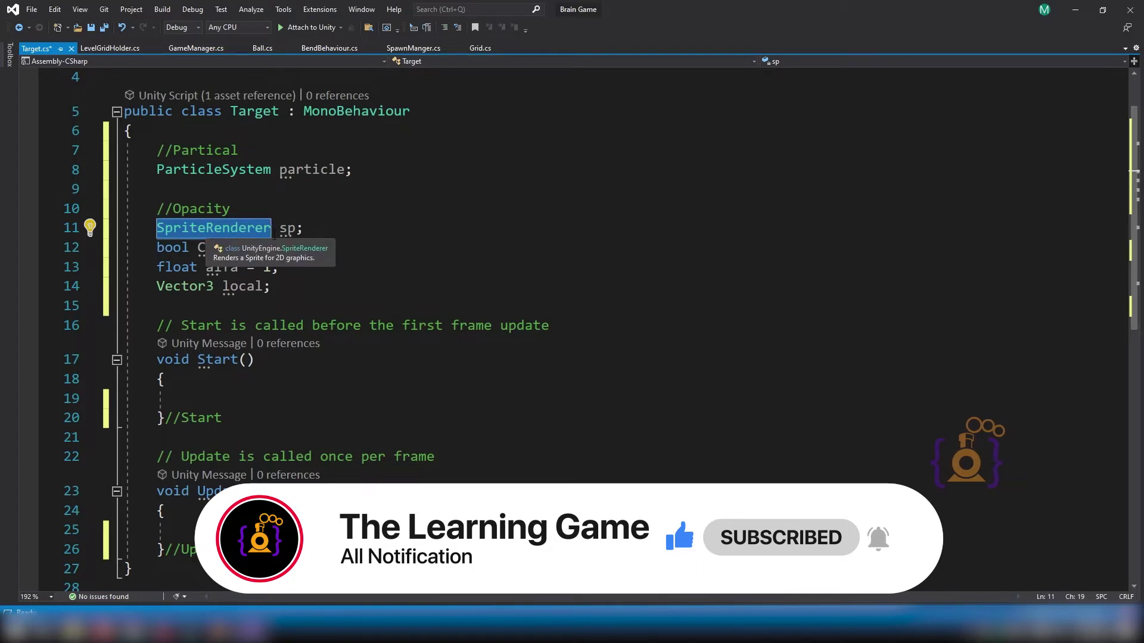
double_click(287, 229)
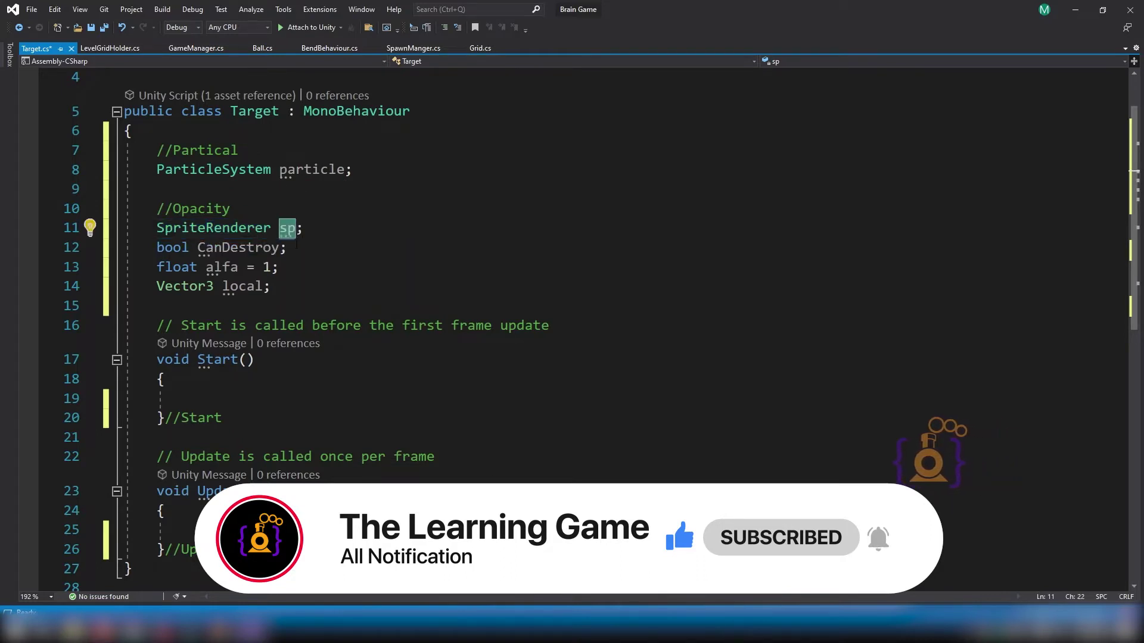
double_click(173, 247)
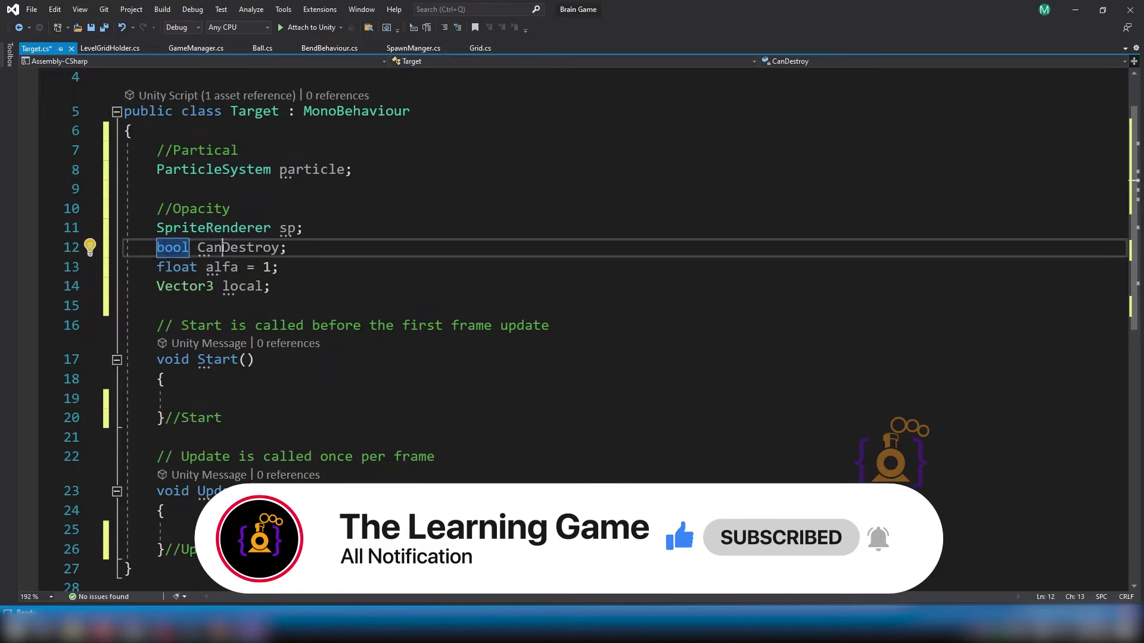
double_click(260, 249)
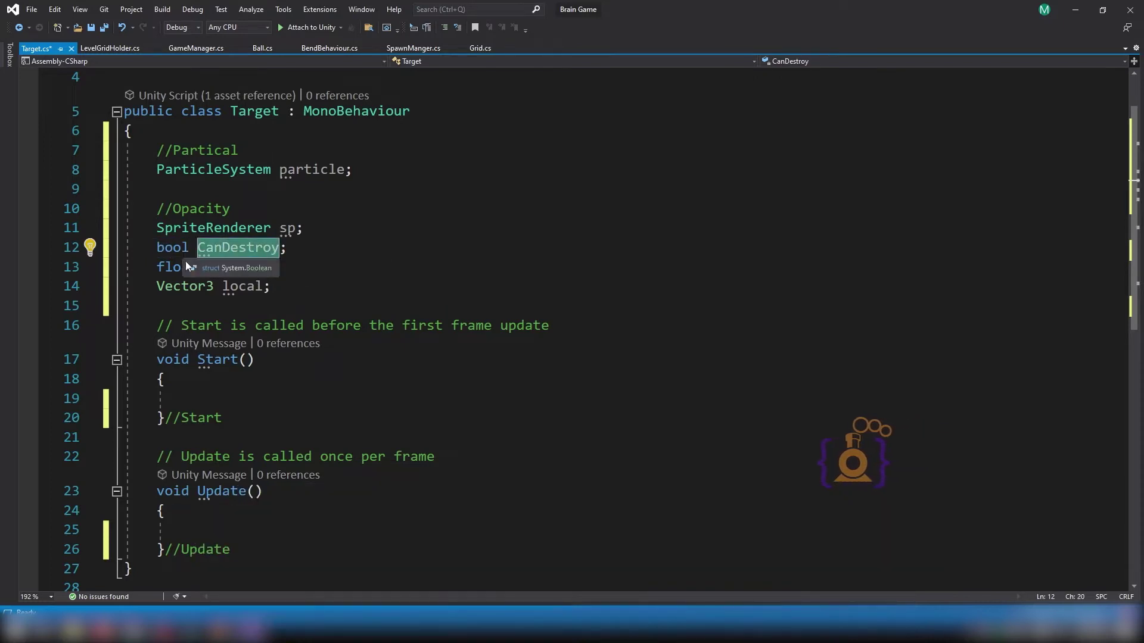
- Remove the initial value from the float alfa declaration on line 13
key(End)
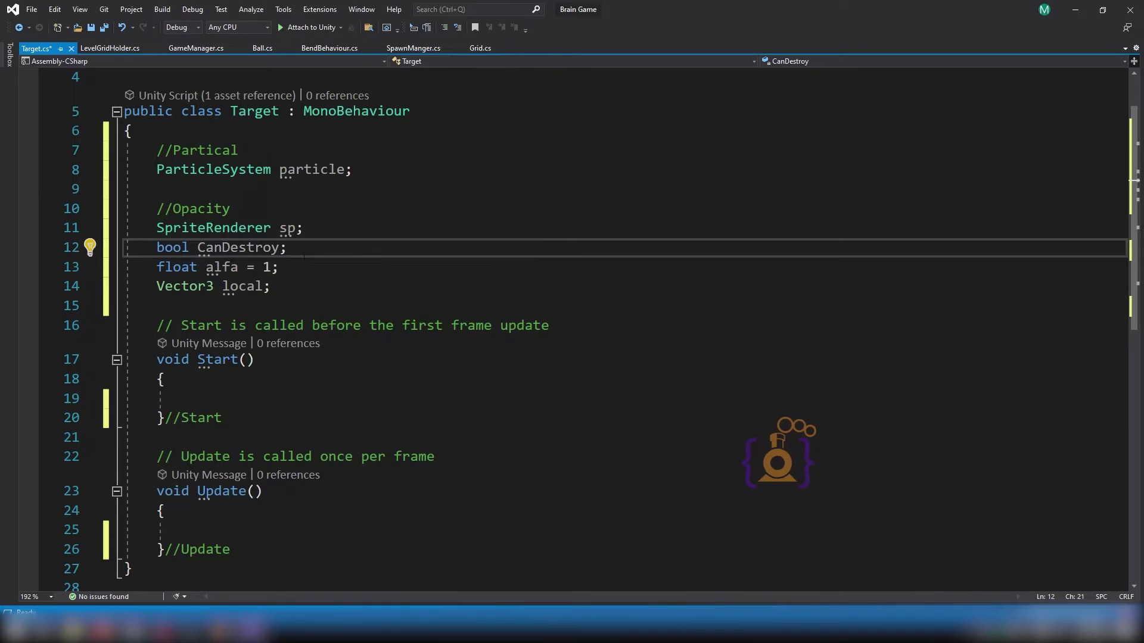
double_click(177, 266)
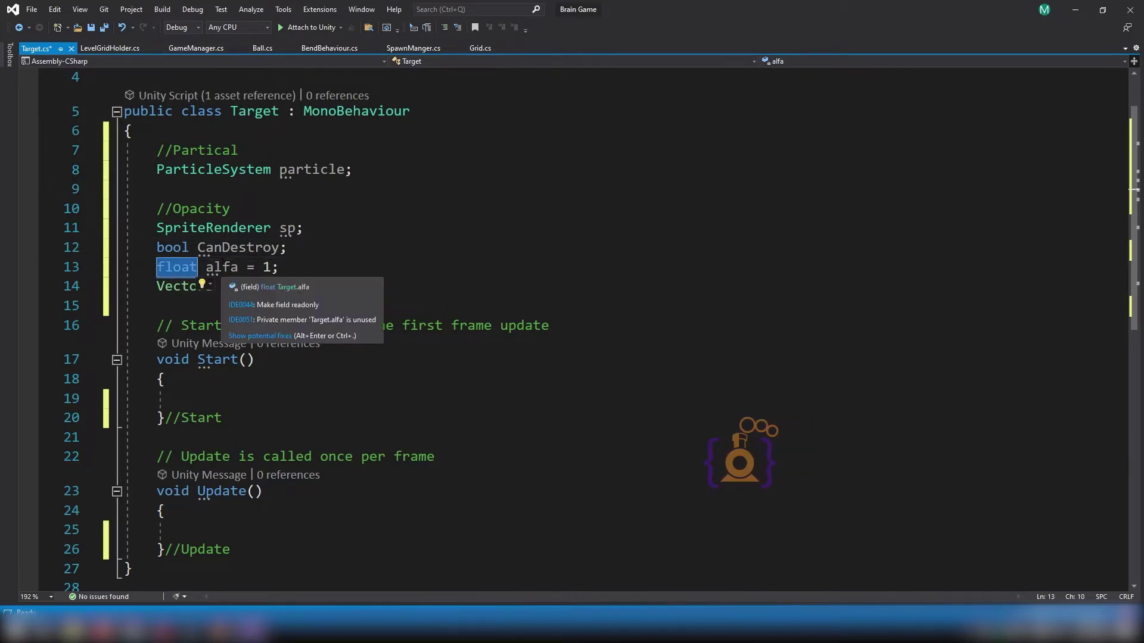
key(End)
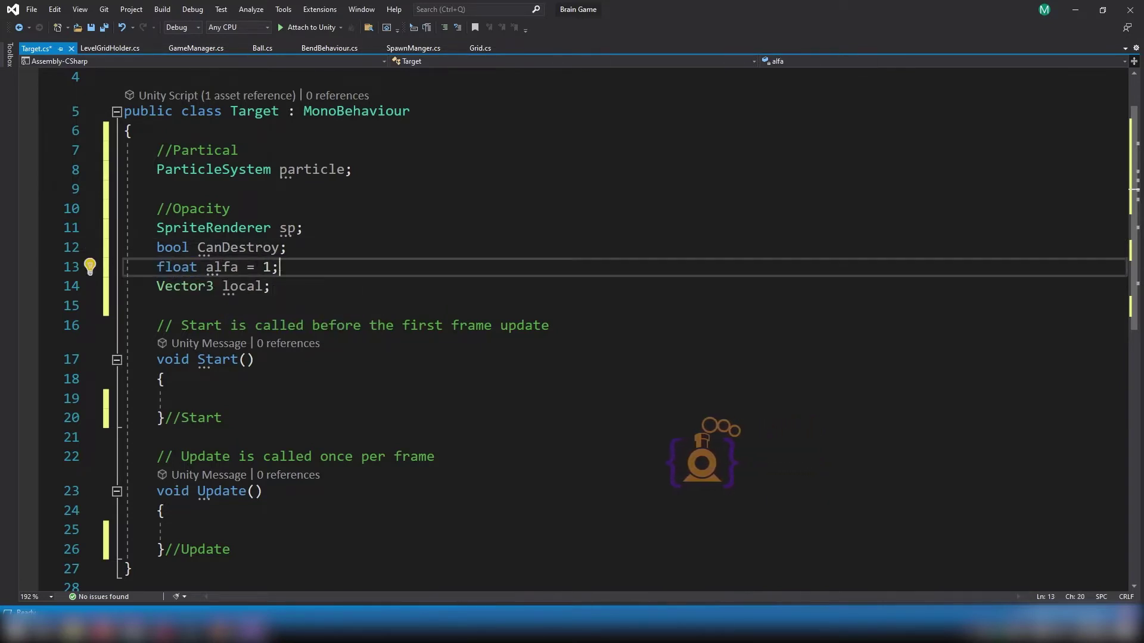
key(Left)
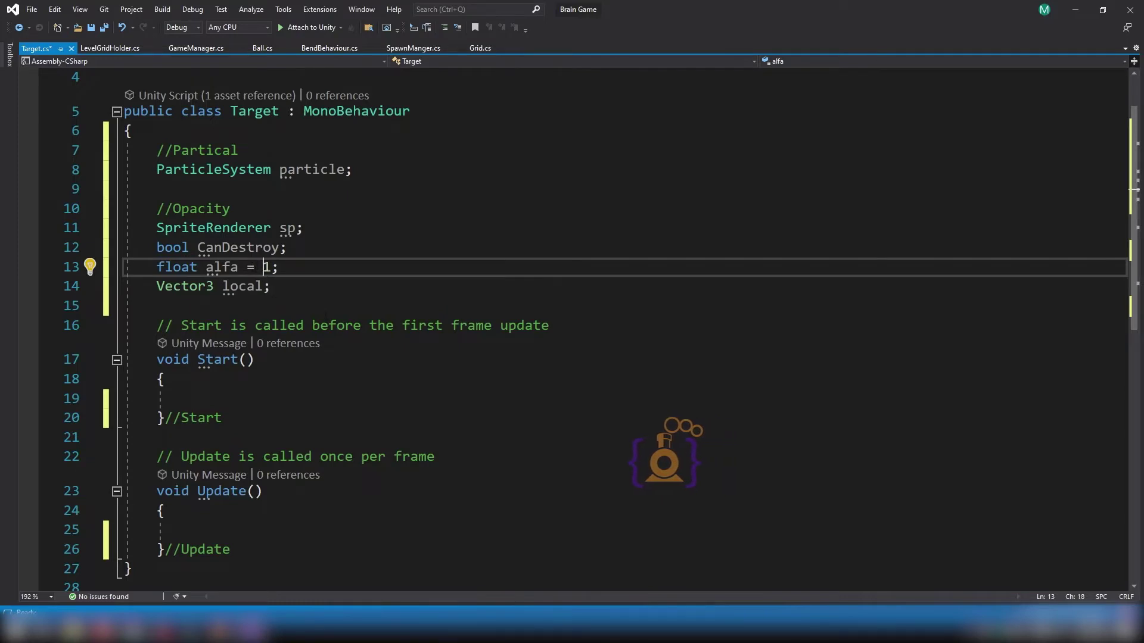
key(BackSpace)
key(BackSpace)
key(BackSpace)
key(BackSpace)
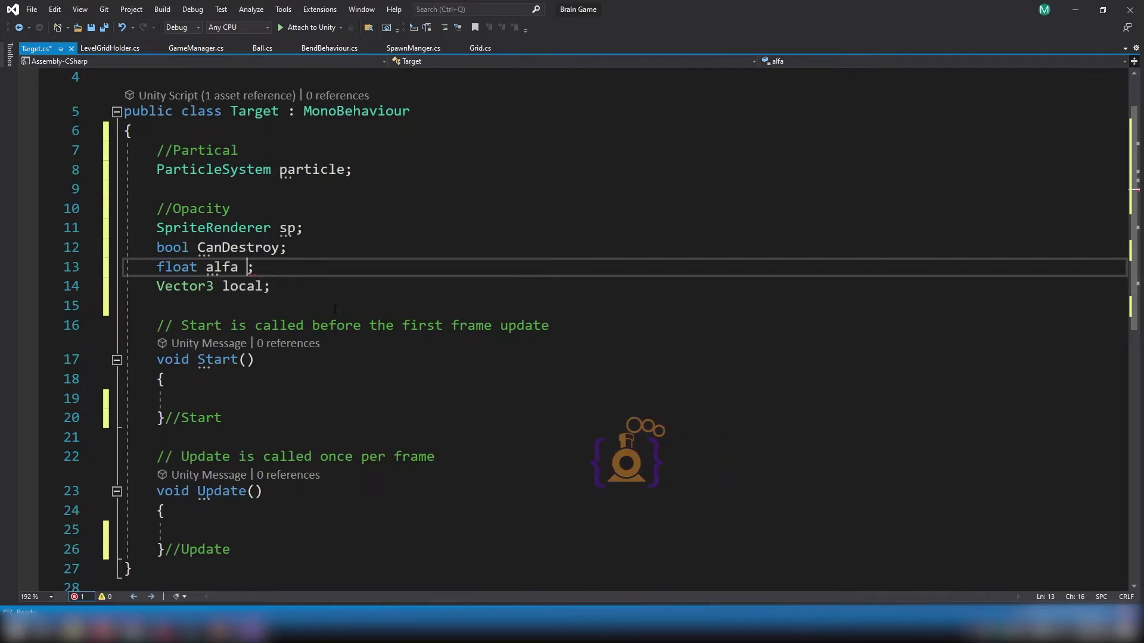
double_click(216, 267)
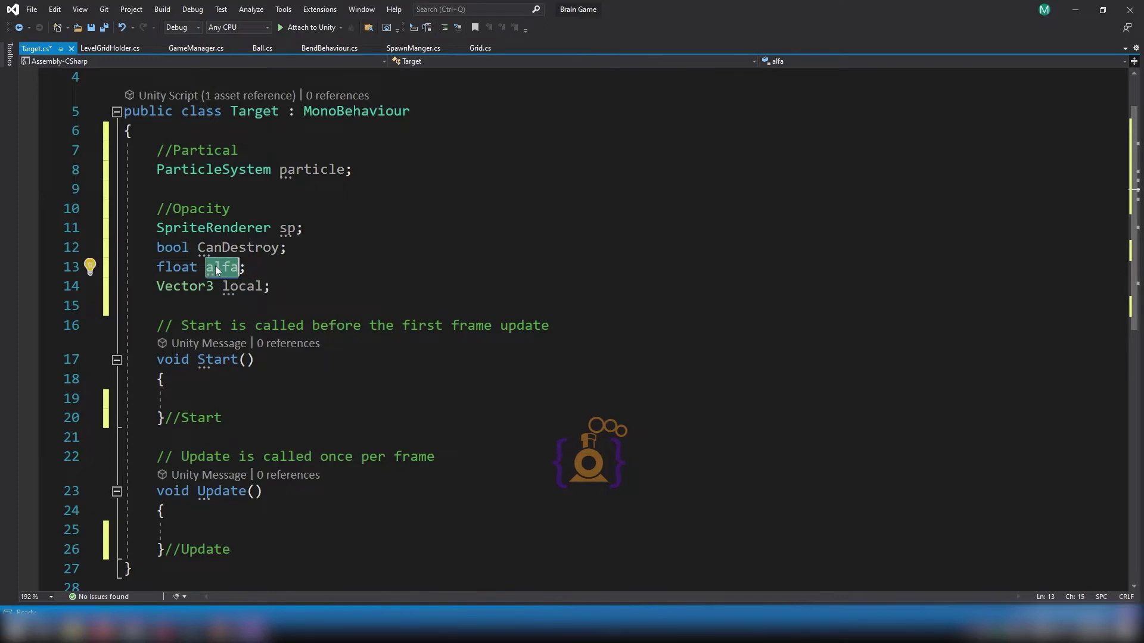
- Set alfa = 1f inside the Start() method
click(220, 385)
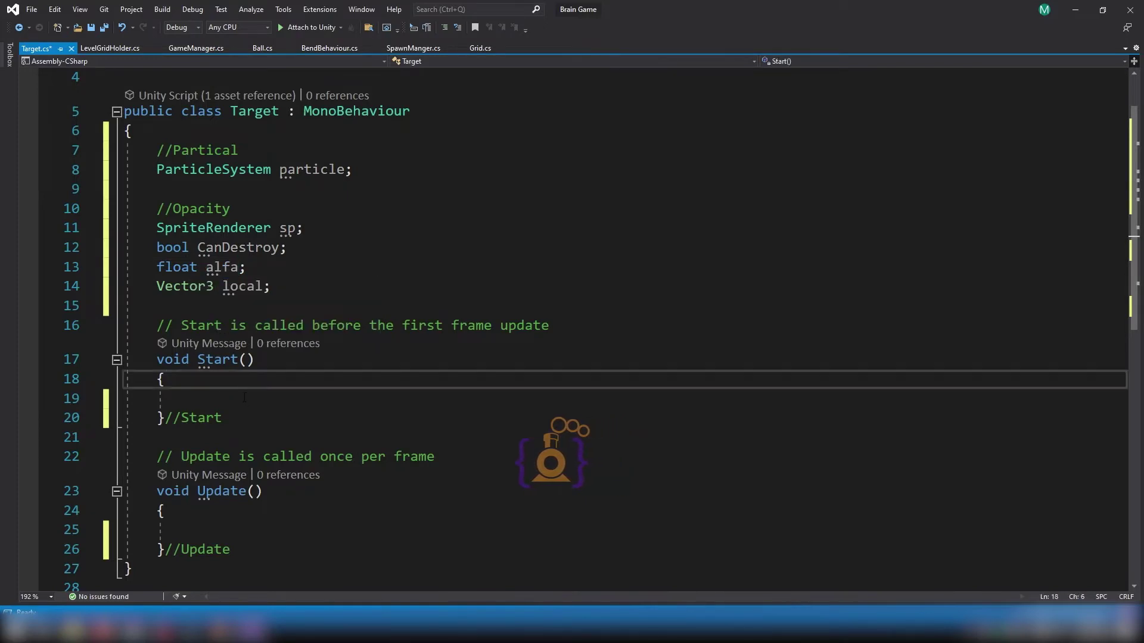
key(Down)
text(alfa)
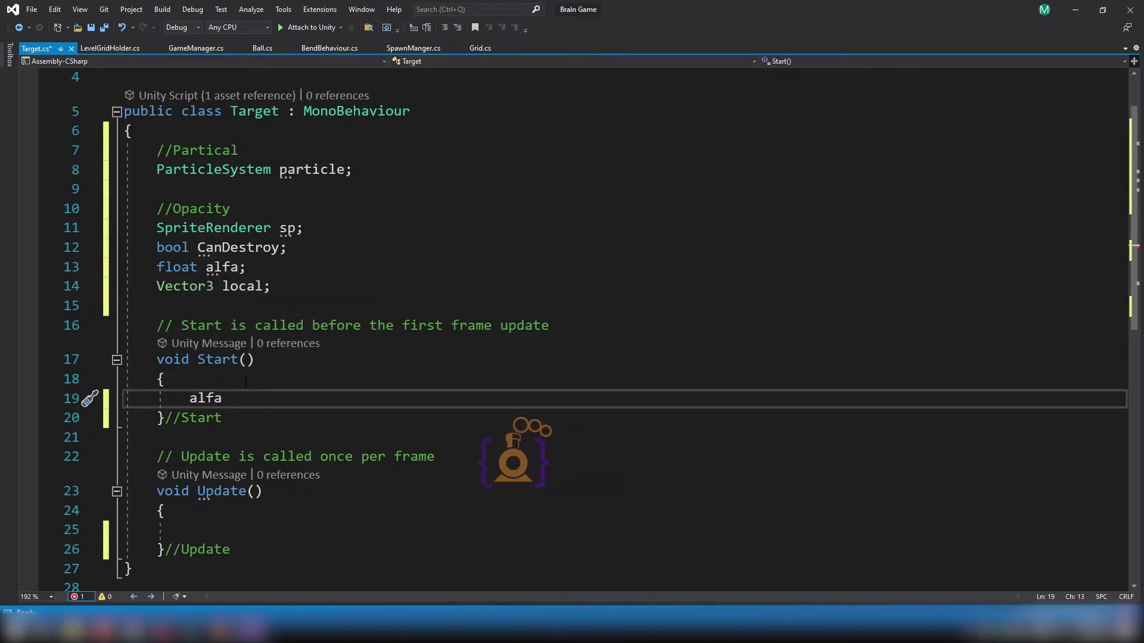
text( =)
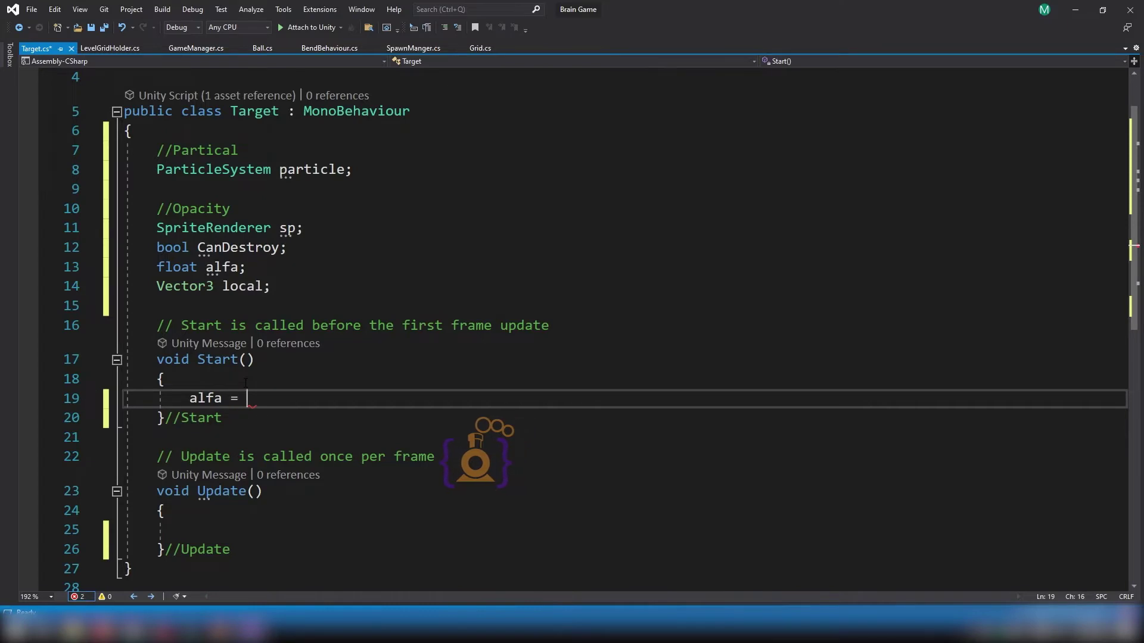
text( 1)
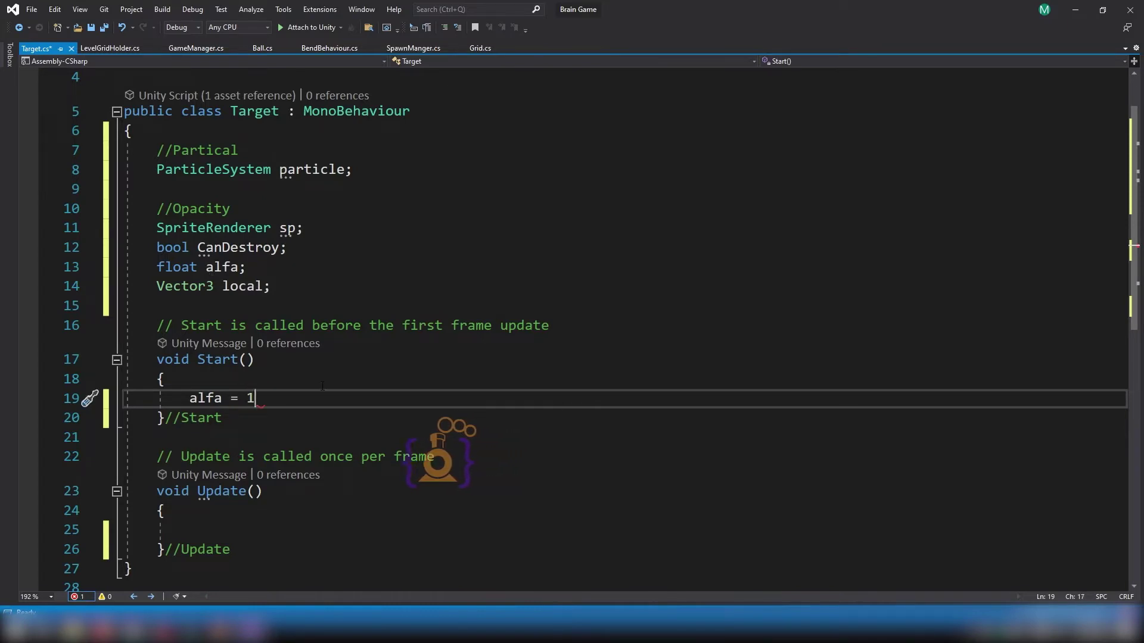
text(f;)
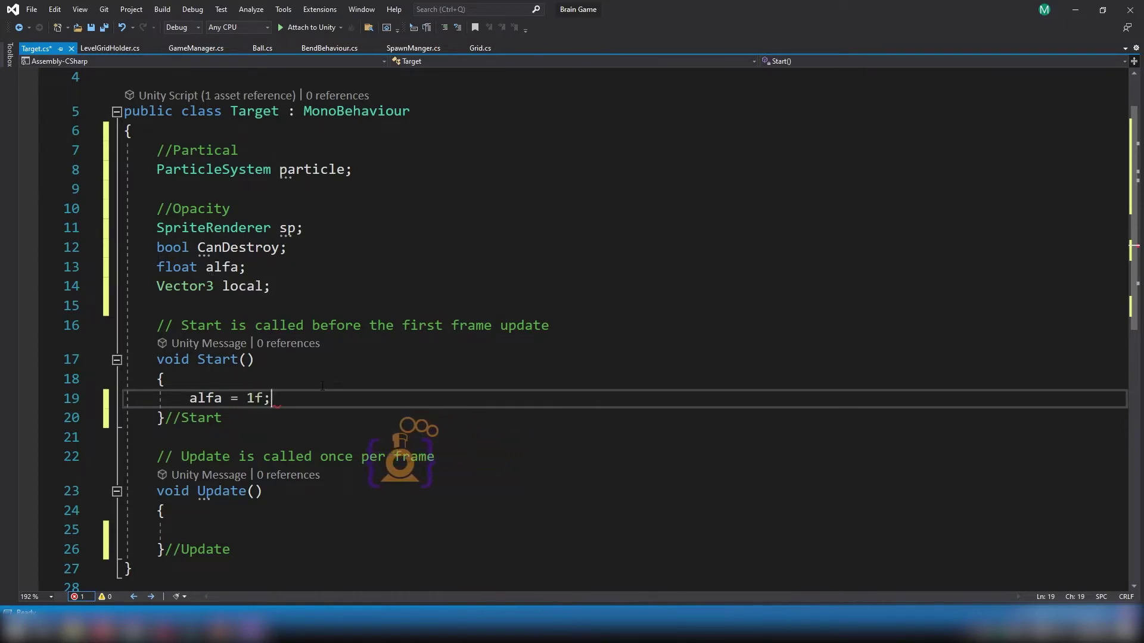
- Review the Vector3 local field, then switch over to the Ball Rider Unity editor
click(190, 284)
double_click(242, 288)
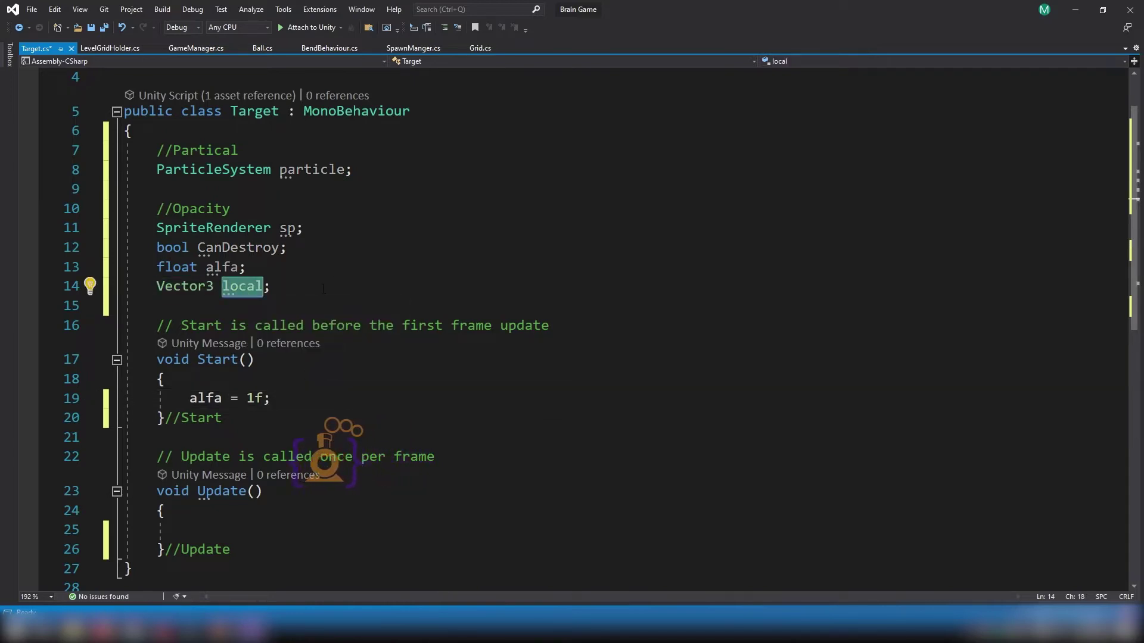
scroll(290, 243, down, 1)
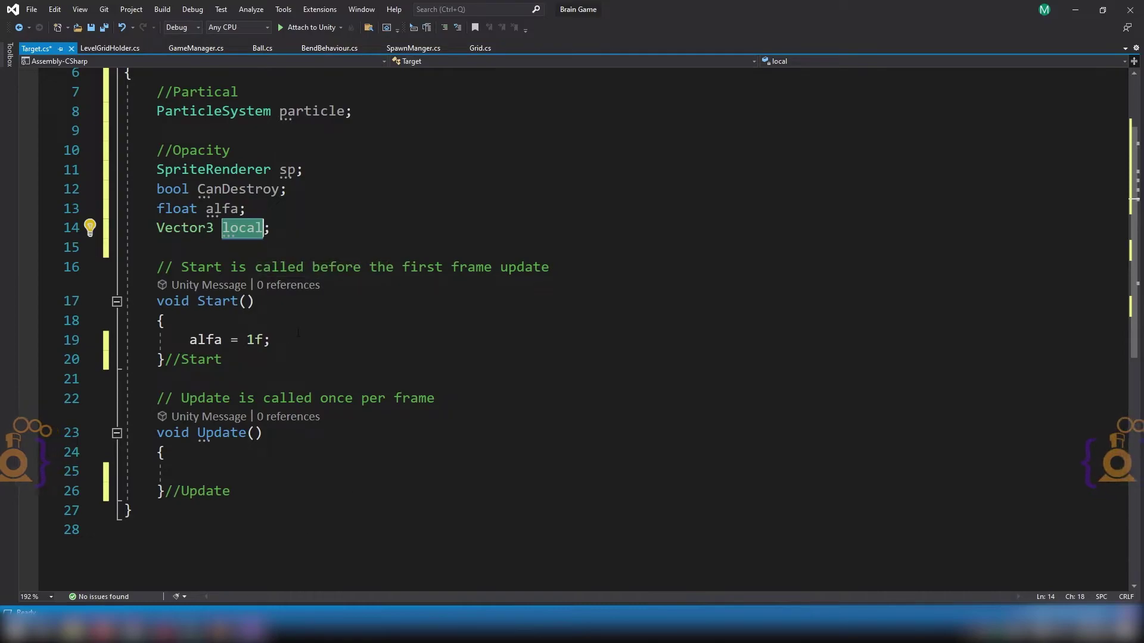
click(189, 628)
- Play the Ball Rider level with Ctrl+P and fire the ball into the target
click(254, 603)
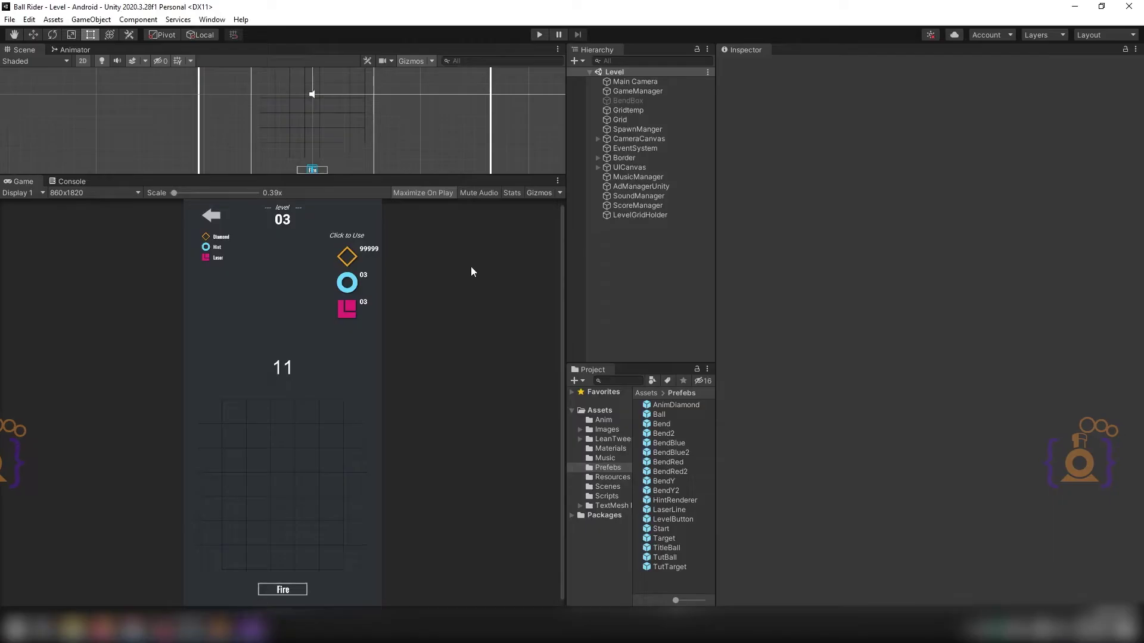
key(ctrl+p)
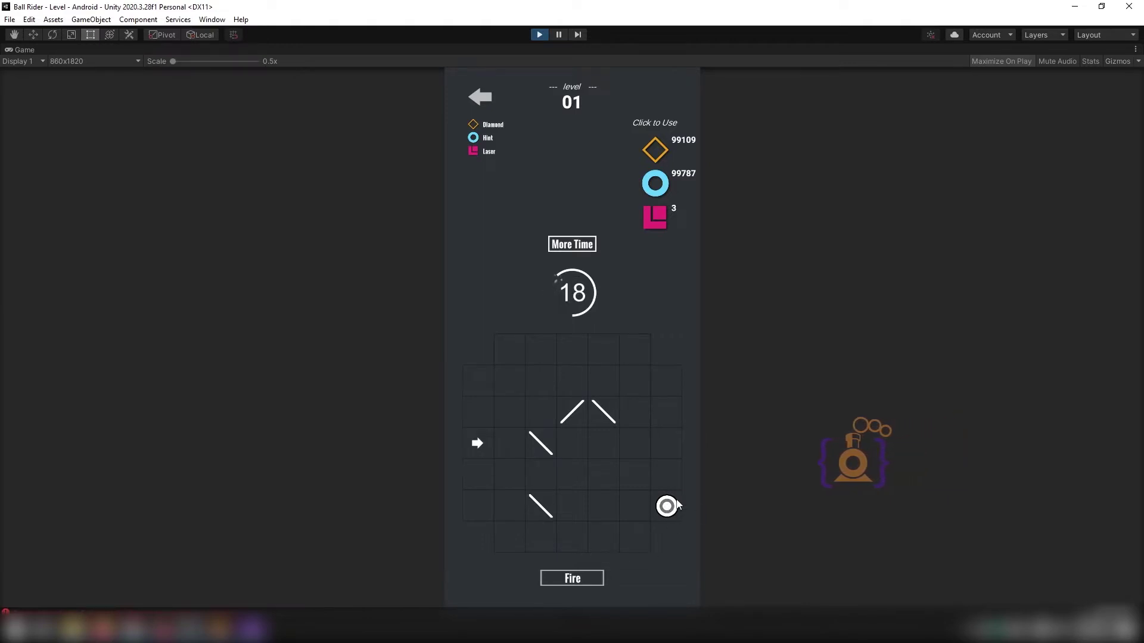
click(571, 582)
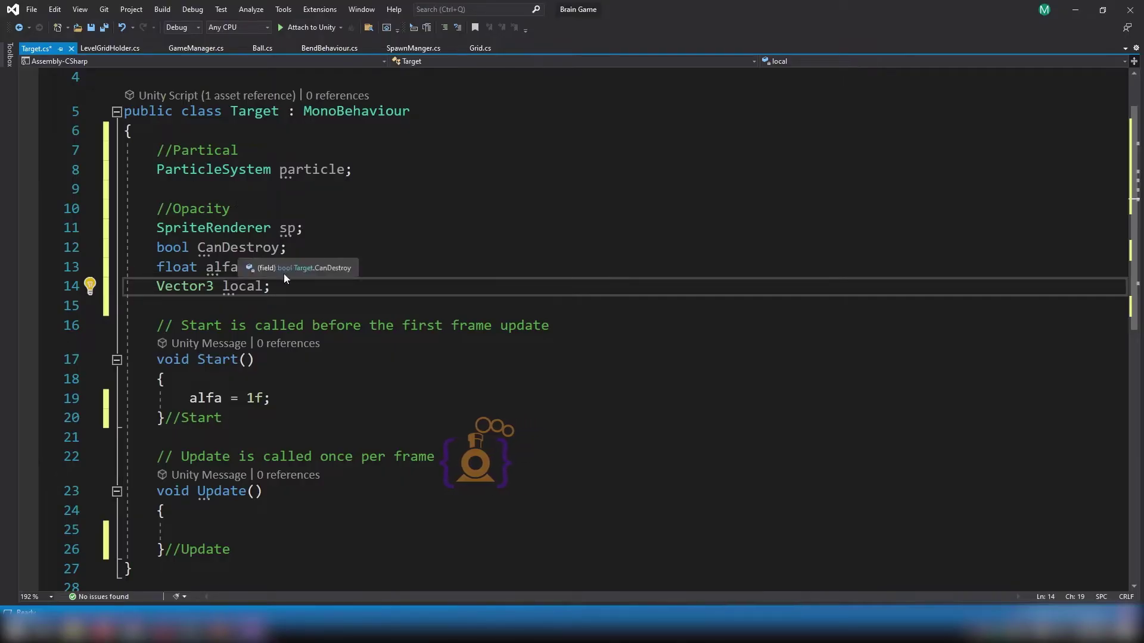
- Add local.x = transform.localScale.x + 1; as a new first line in Start()
click(316, 228)
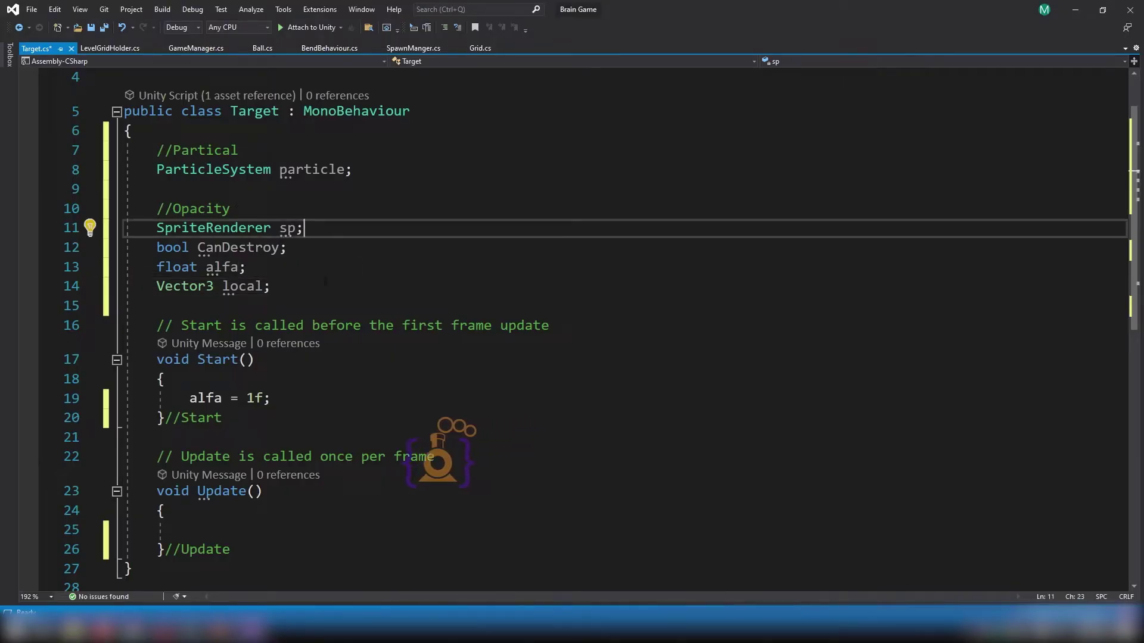
scroll(325, 281, down, 2)
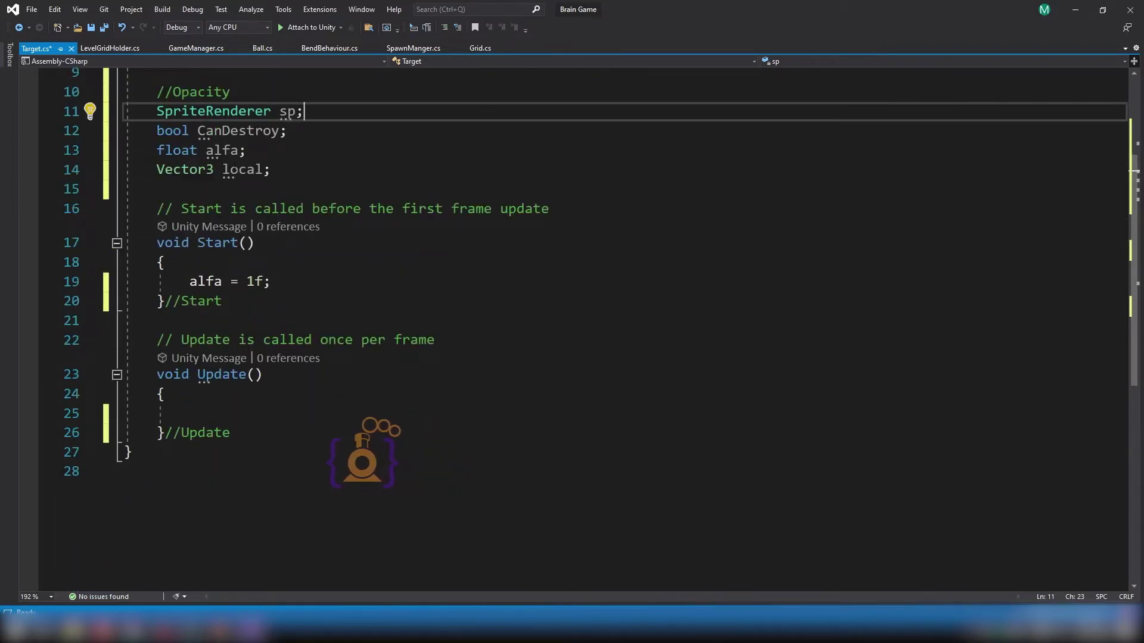
double_click(233, 169)
click(314, 265)
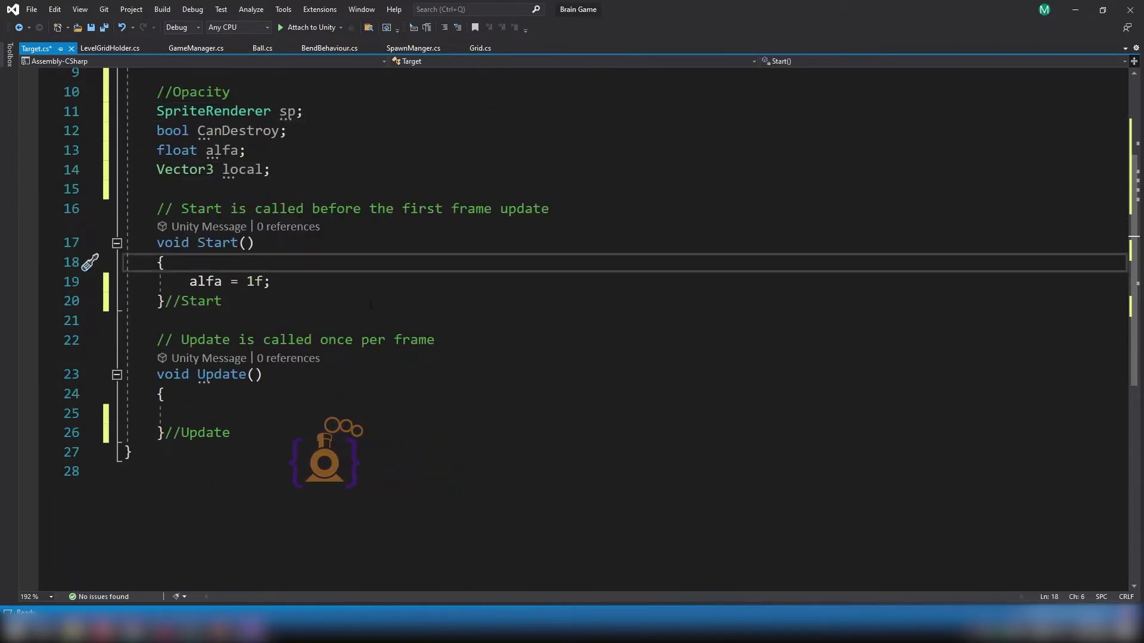
key(Return)
text(lo)
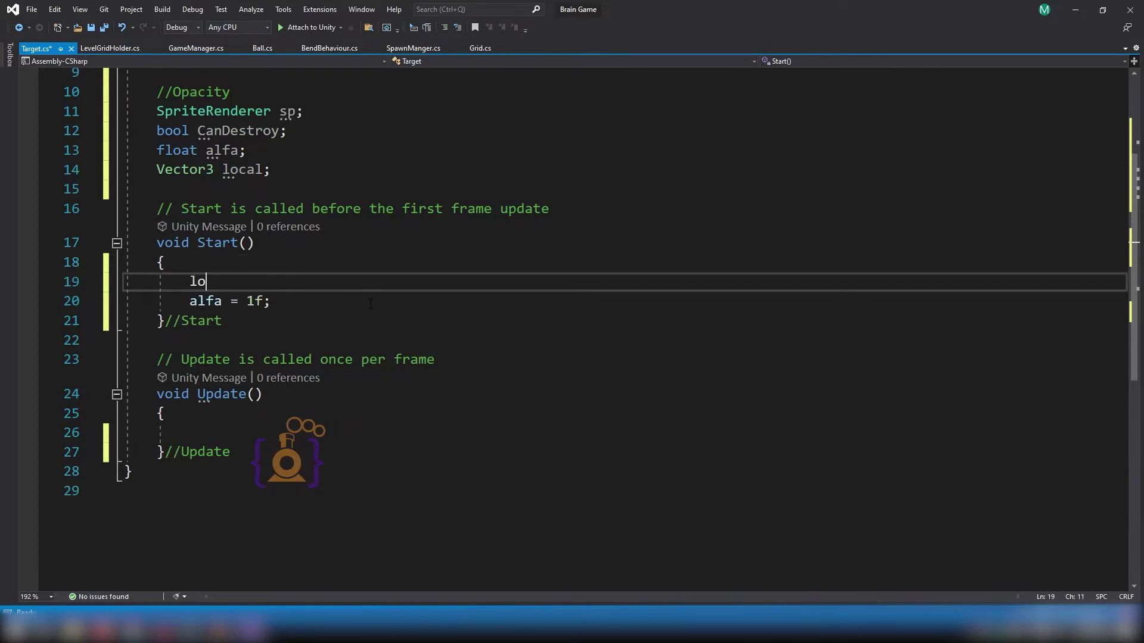
text(cal.)
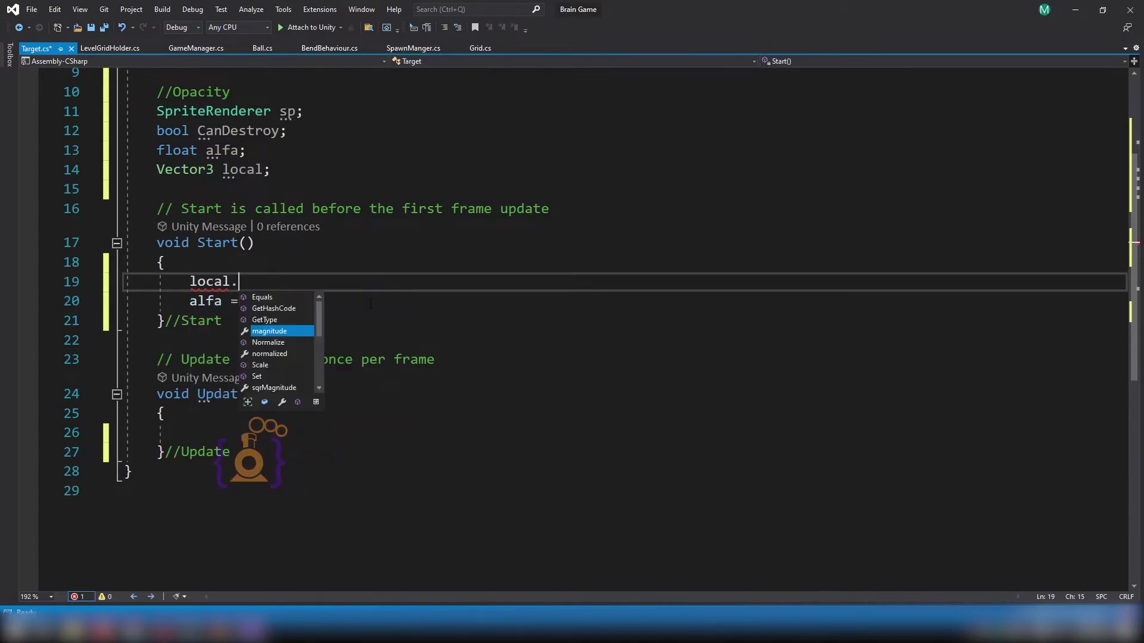
text(x)
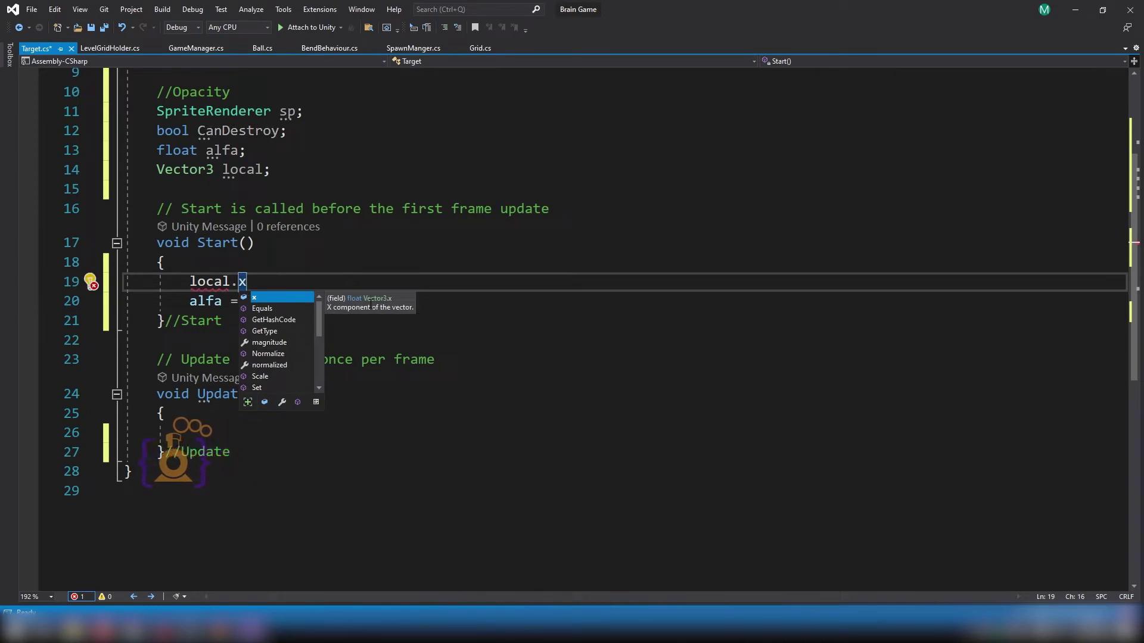
text( = )
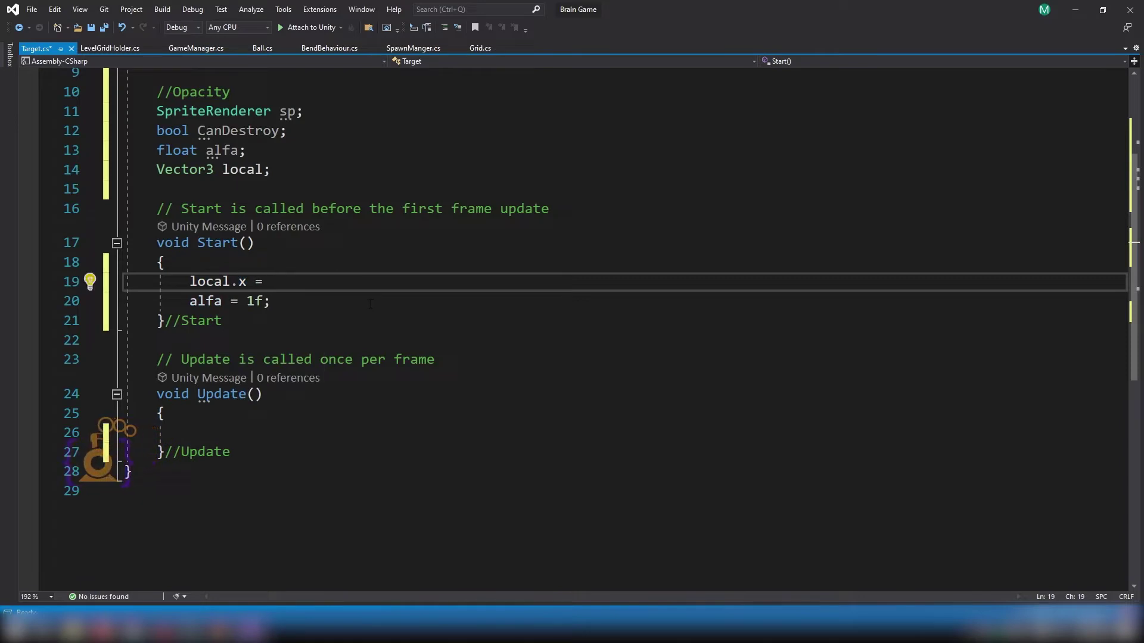
text(transform.)
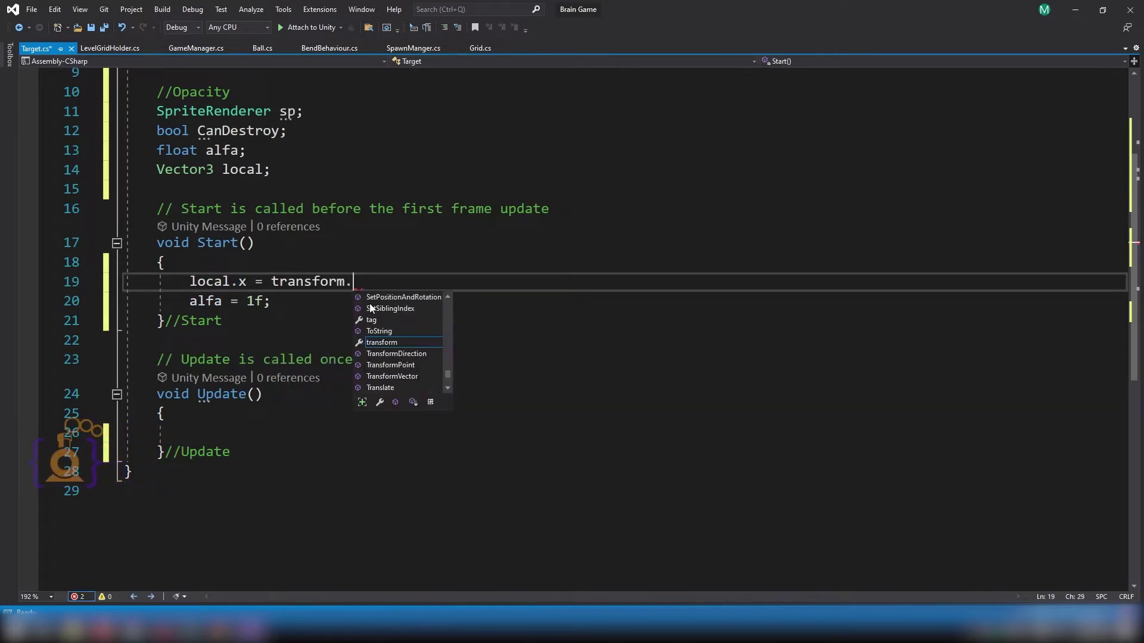
text(localScale.)
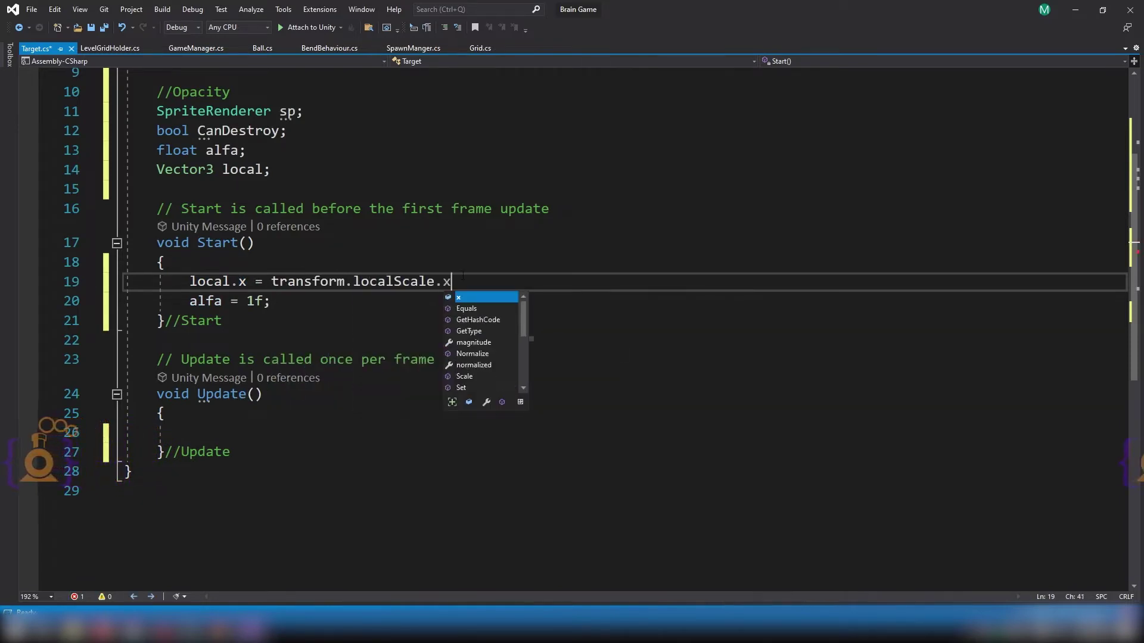
text(x )
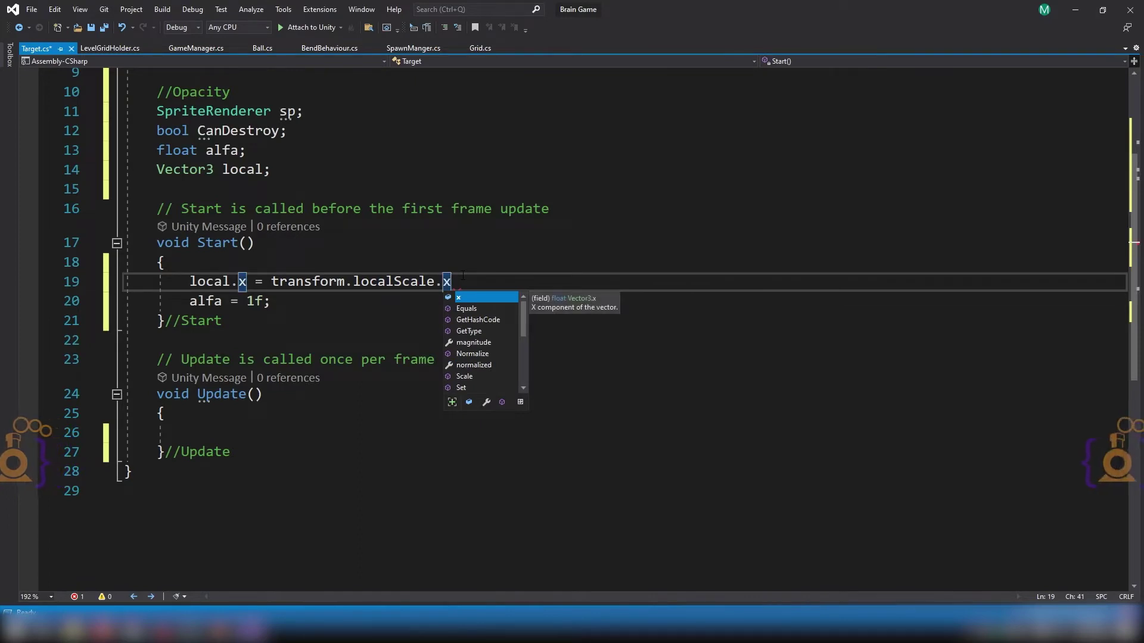
text(+ )
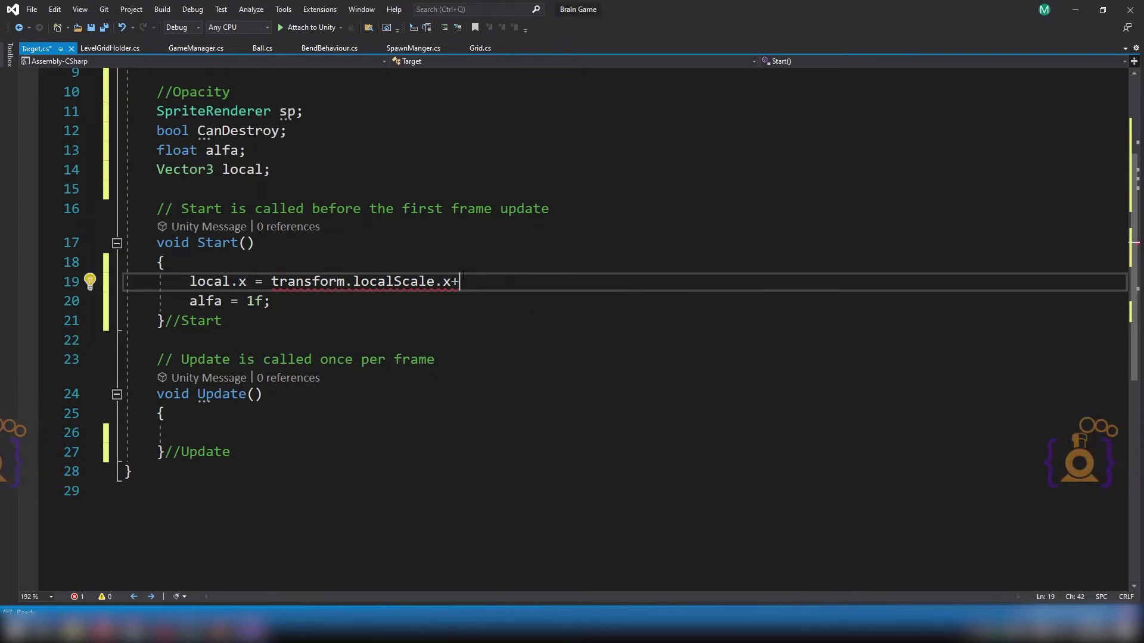
text(1;)
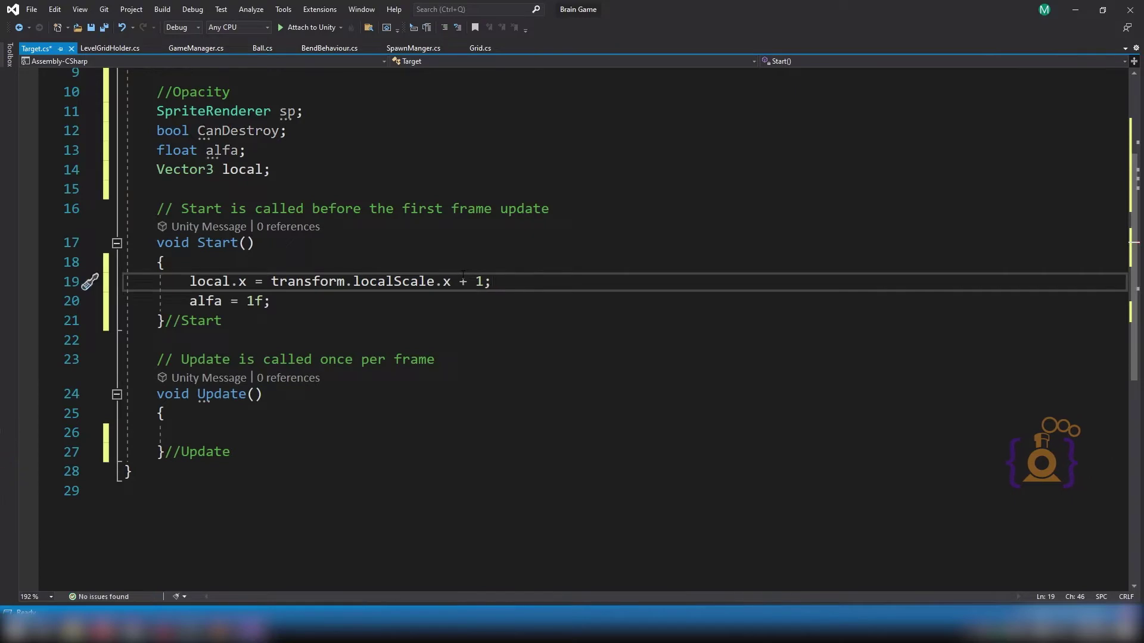
- Duplicate that line and change it to local.y = transform.localScale.y + 1;
key(ctrl+d)
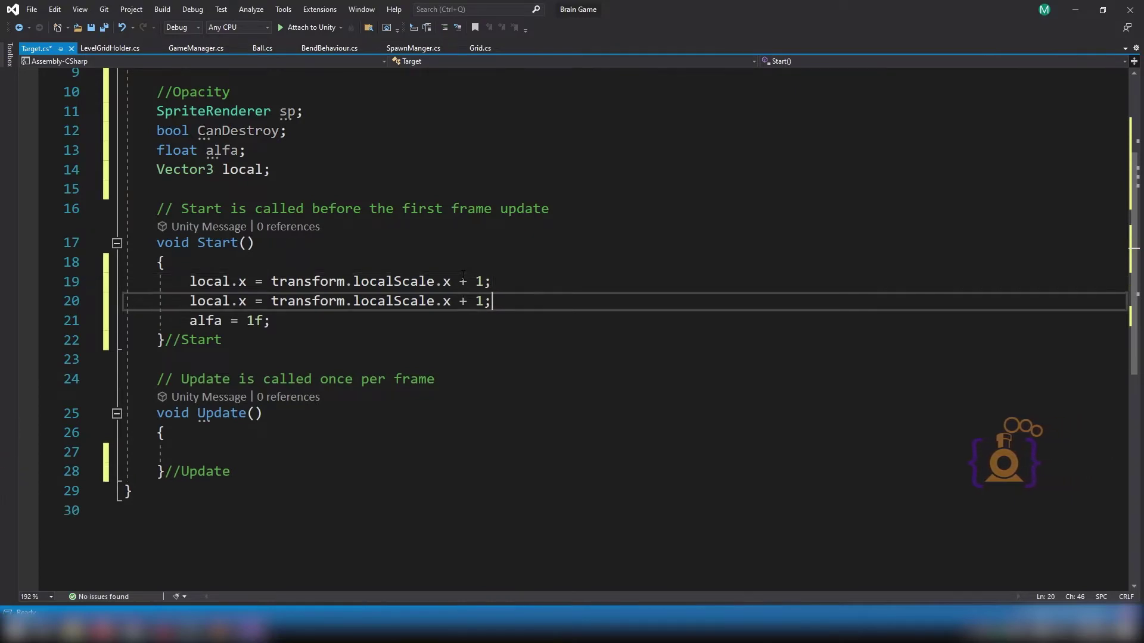
click(451, 300)
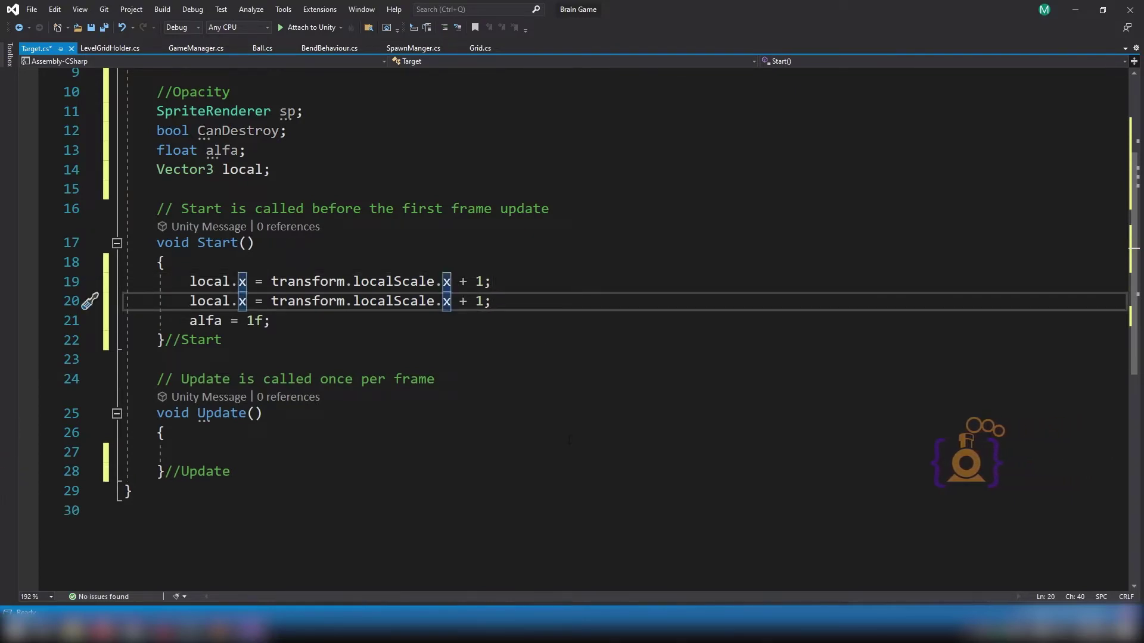
key(BackSpace)
text(y)
key(ctrl+Left)
key(ctrl+Left)
key(ctrl+Left)
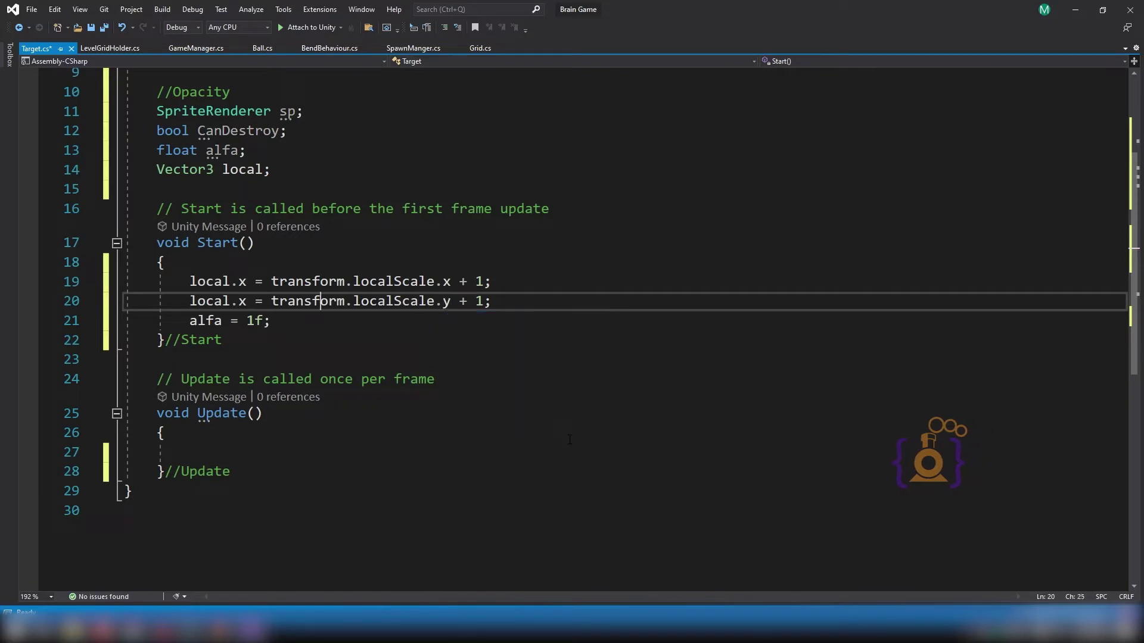
key(ctrl+Left)
key(ctrl+Left)
key(Delete)
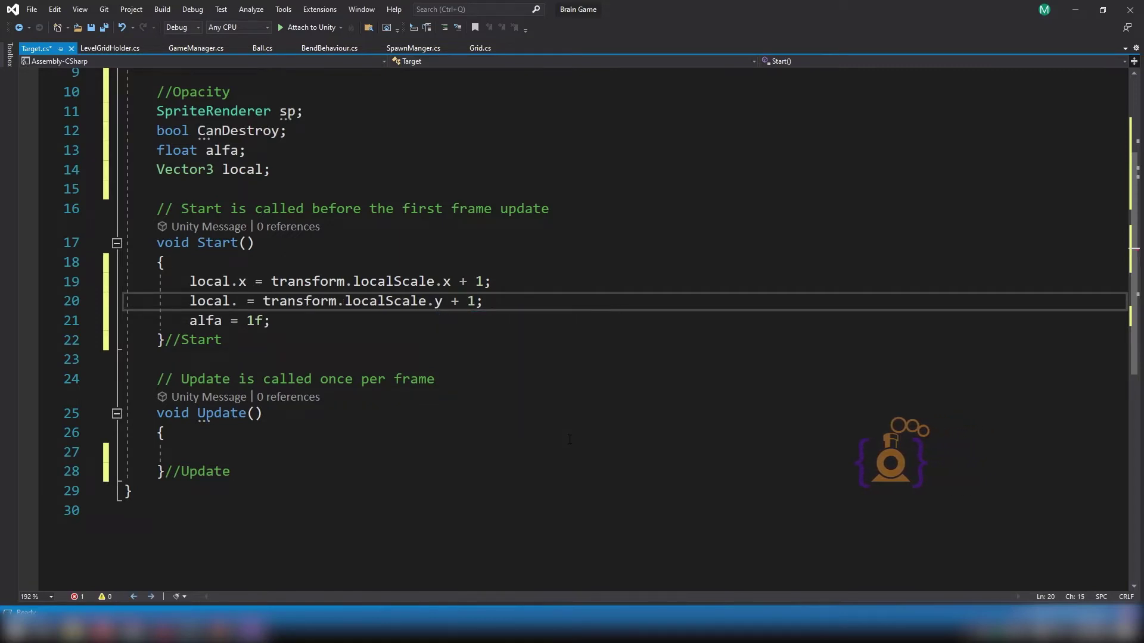
text(y)
key(End)
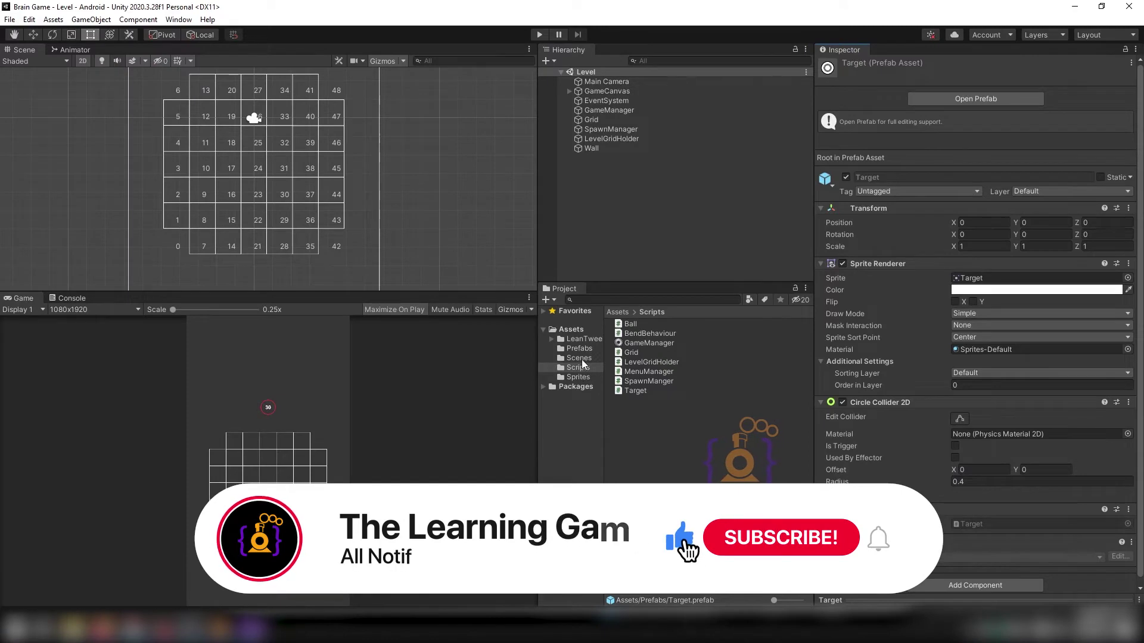
- Open the Target prefab and try out new Scale X values (1.89, then 22)
click(581, 349)
double_click(633, 353)
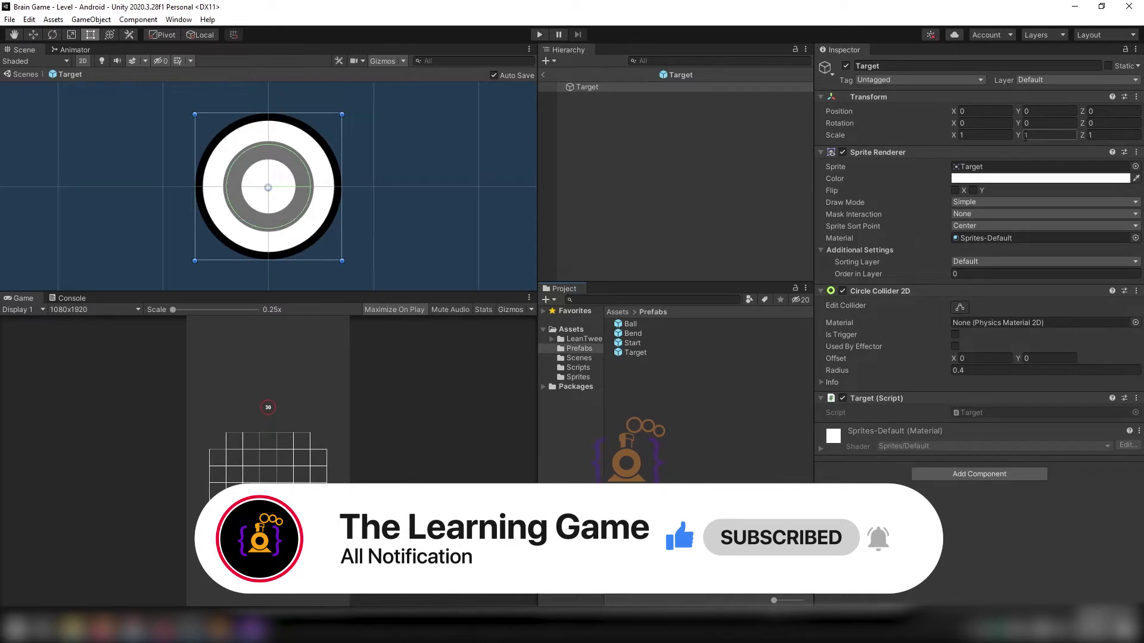
drag(957, 136, 987, 138)
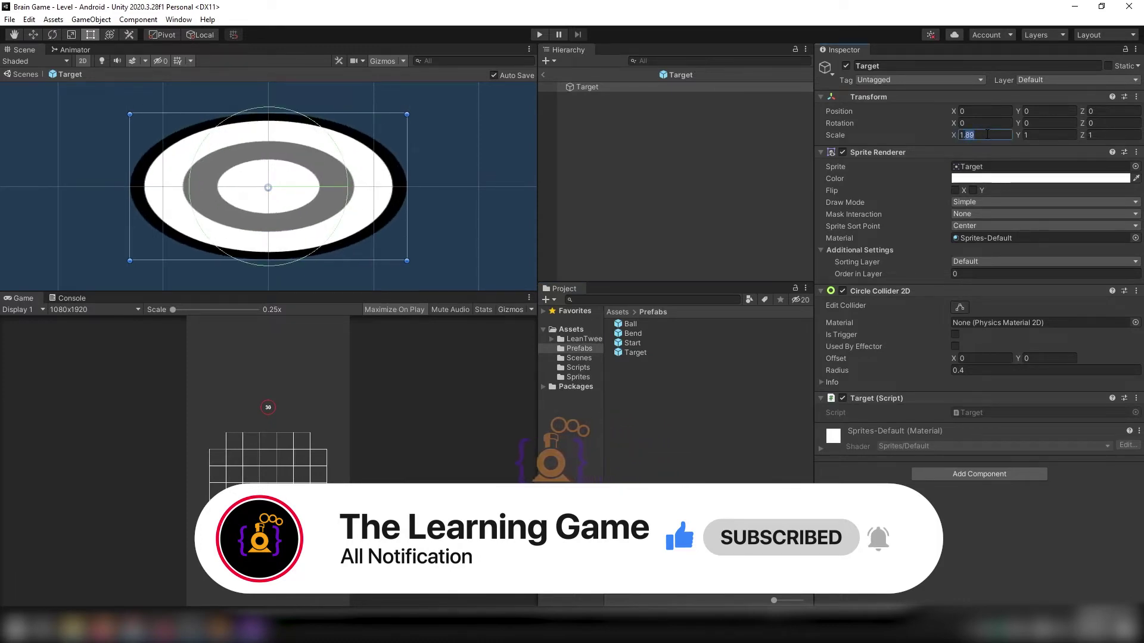
text(1)
key(BackSpace)
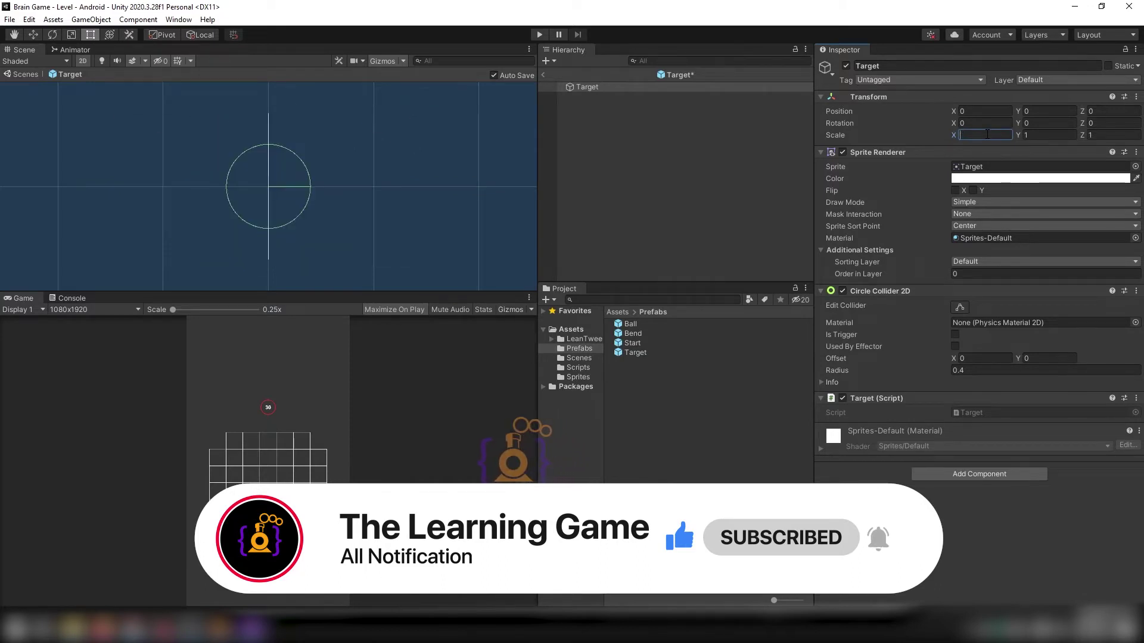
text(2)
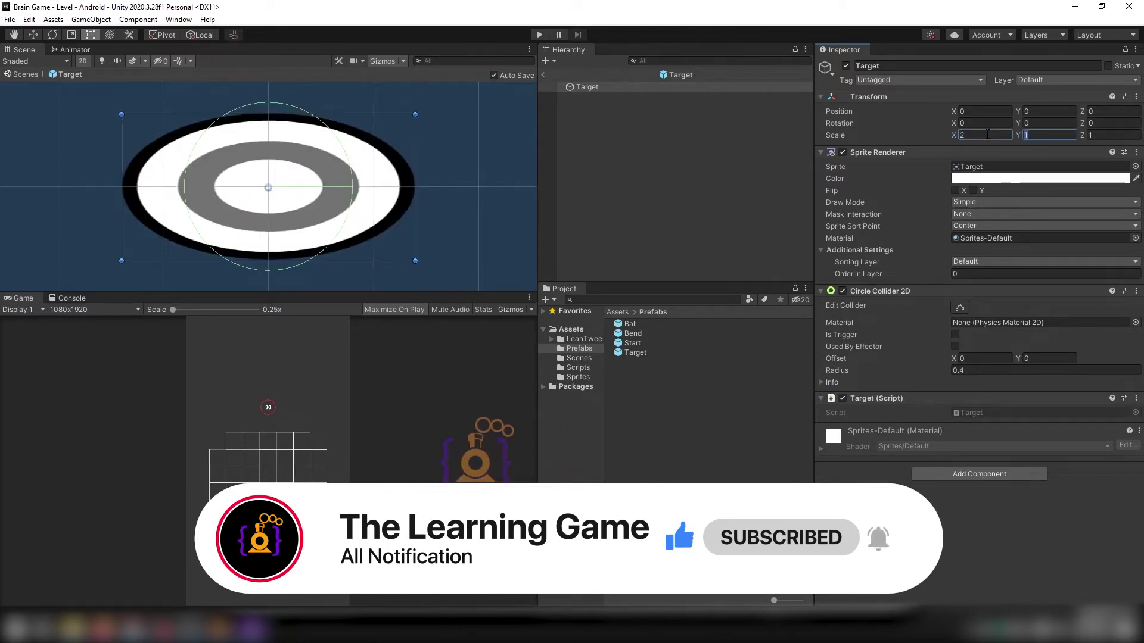
text(2)
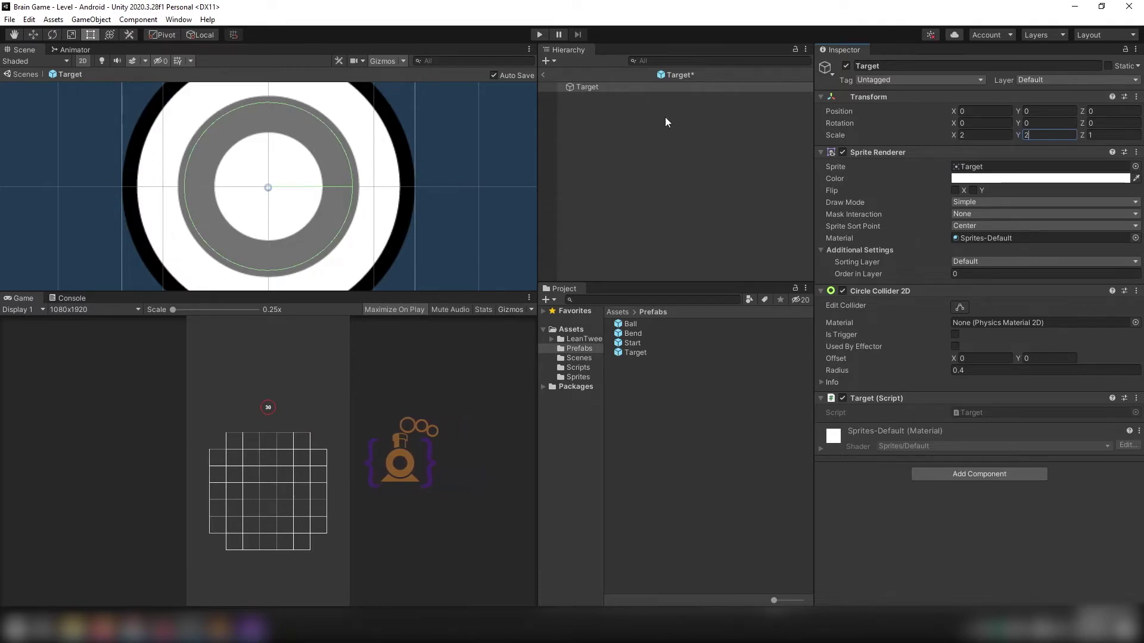
- Undo the Target prefab's scale back to 1 by 1, exit Prefab Mode, and return to Target.cs
key(ctrl+z)
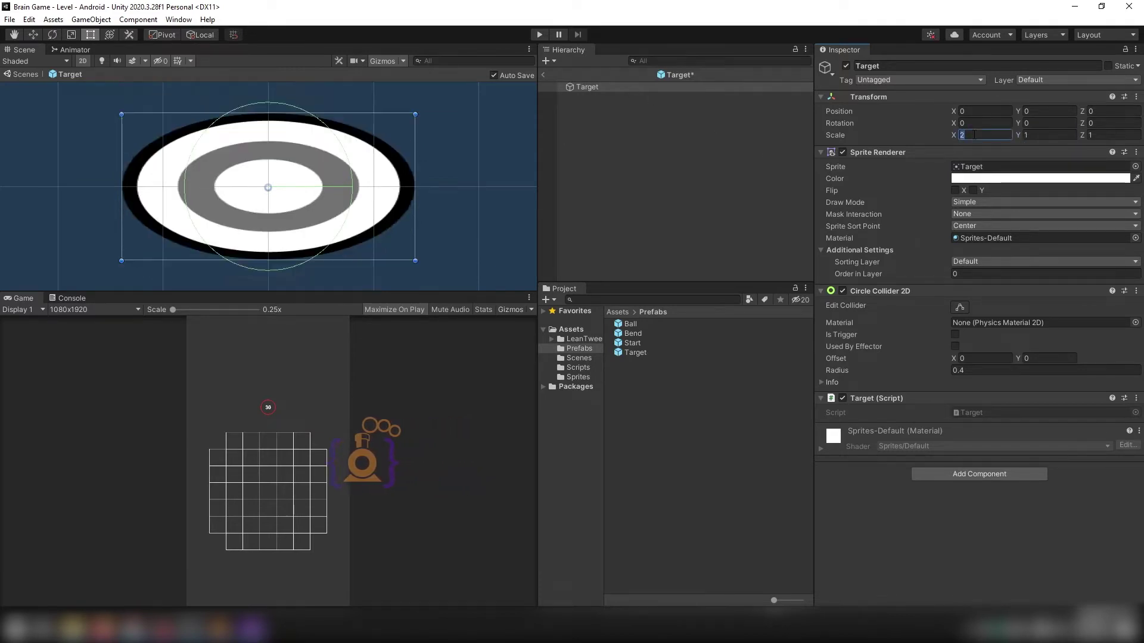
key(ctrl+z)
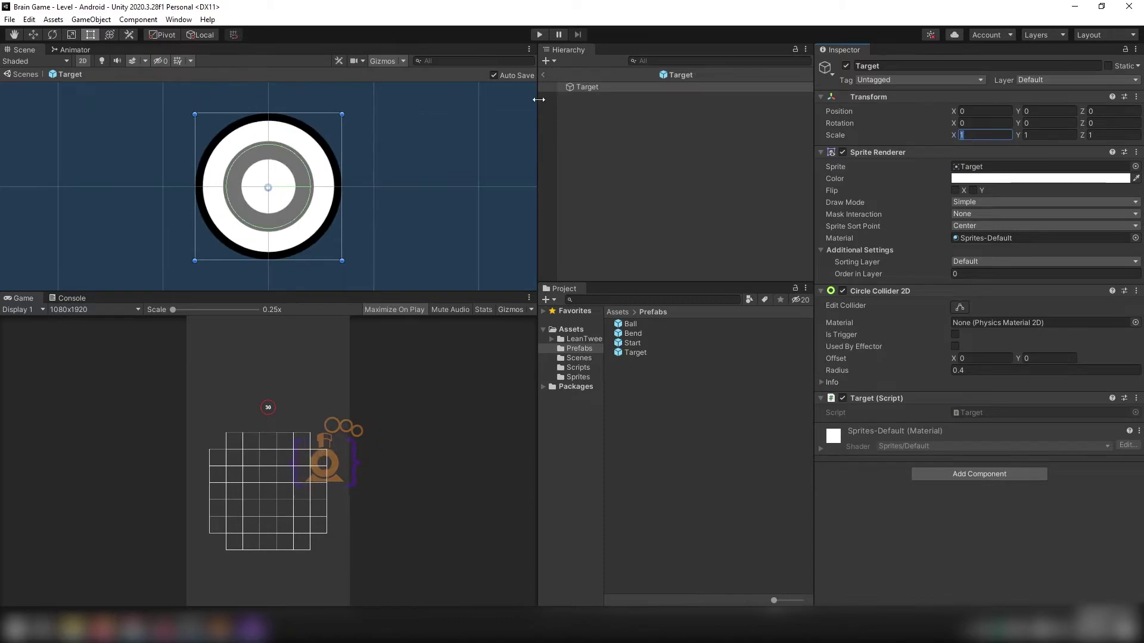
click(544, 74)
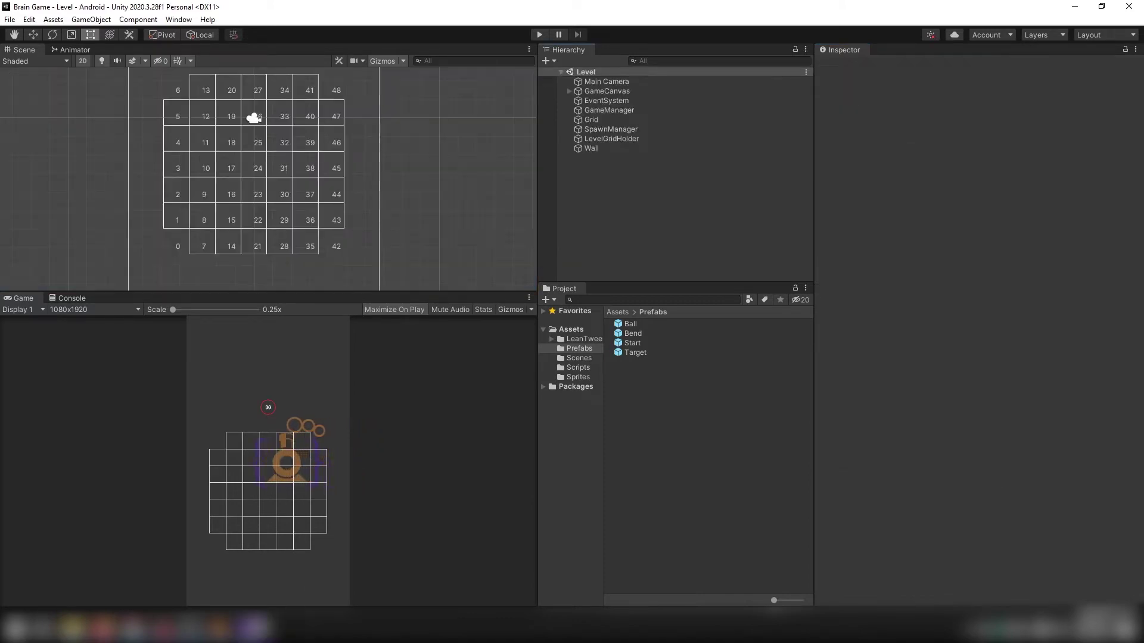
click(257, 625)
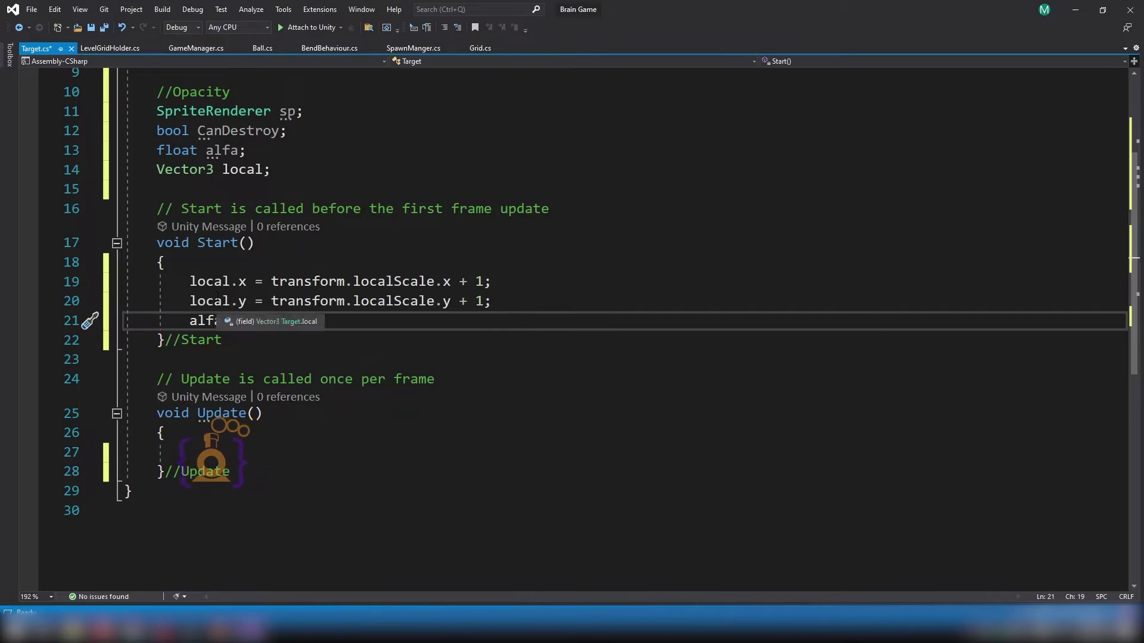
- Move the alfa = 1f; line to the top of Start()
key(shift+Home)
key(ctrl+x)
click(213, 262)
key(Return)
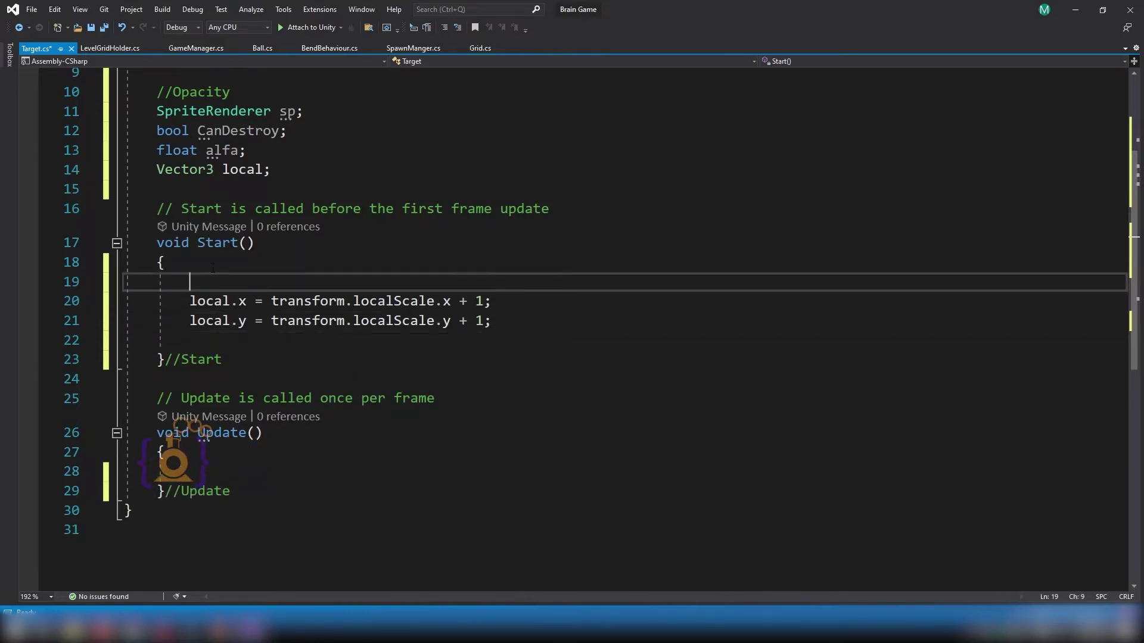
key(ctrl+v)
- Add a new empty line below the local.y assignment in Start()
click(513, 317)
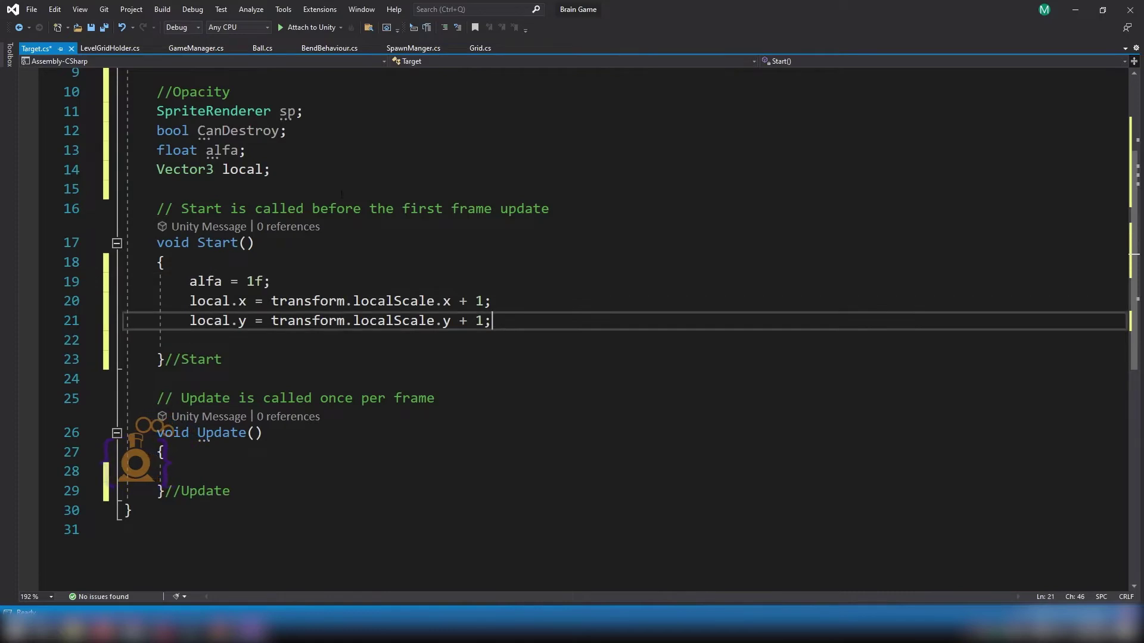
click(287, 114)
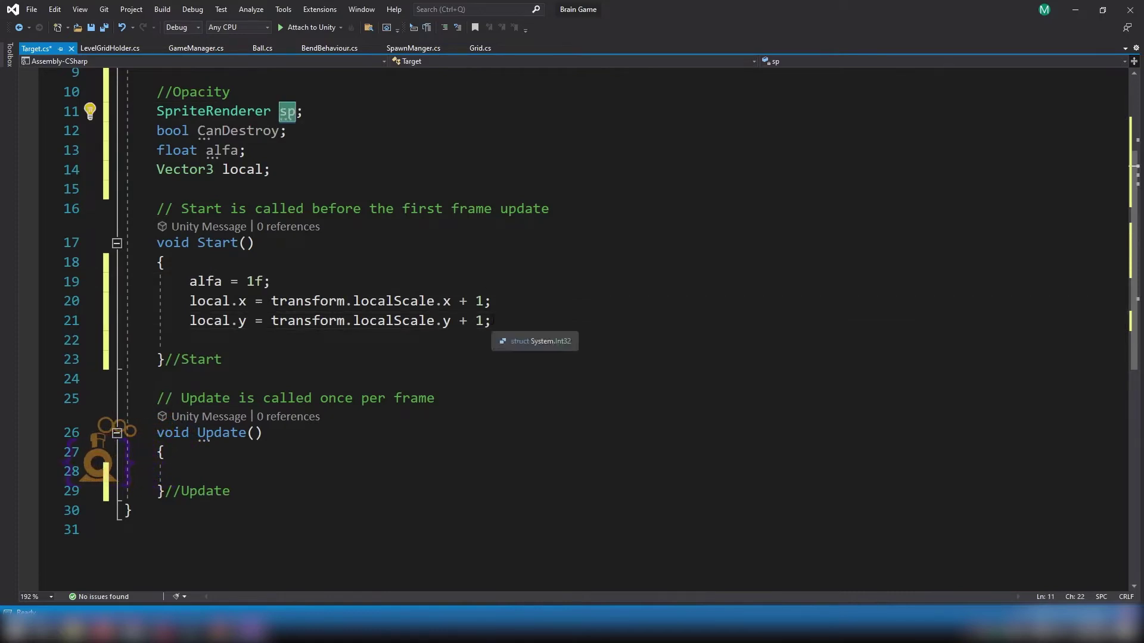
click(497, 321)
key(Return)
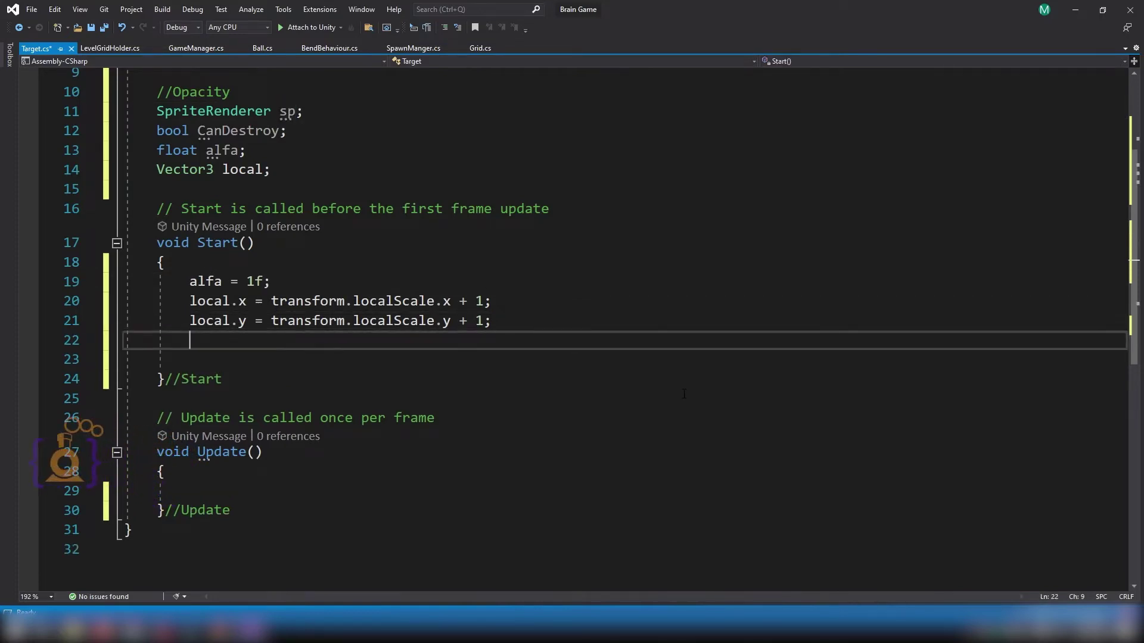
- Add sp = gameObject.GetComponent<SpriteRenderer>(); to Start, reusing SpriteRenderer from the field declaration
text(sp = )
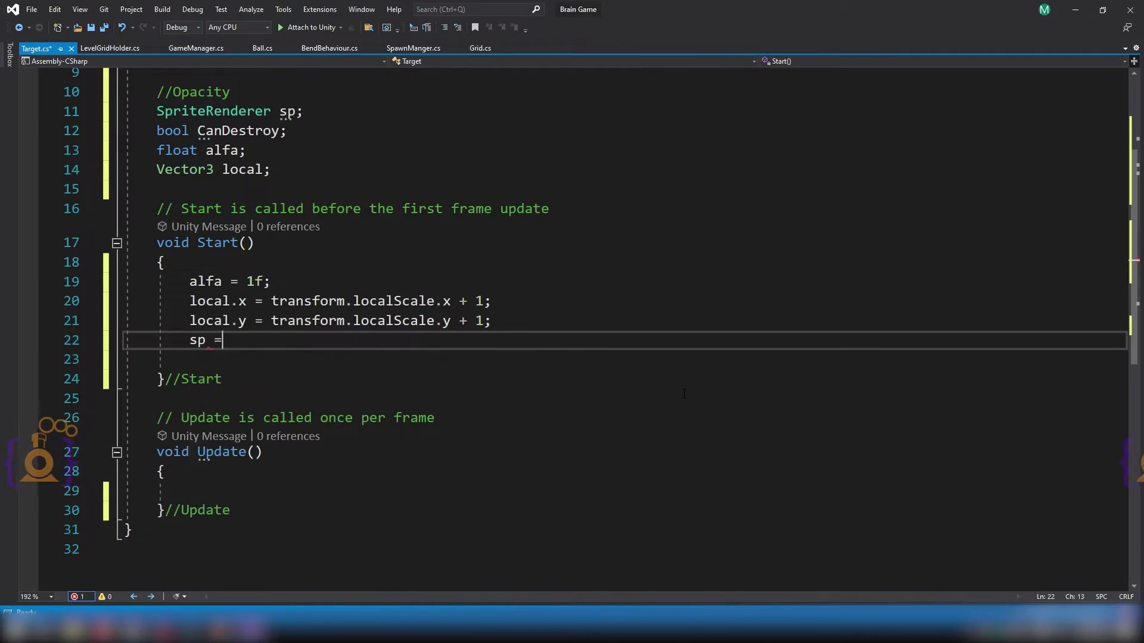
text(gam)
key(Tab)
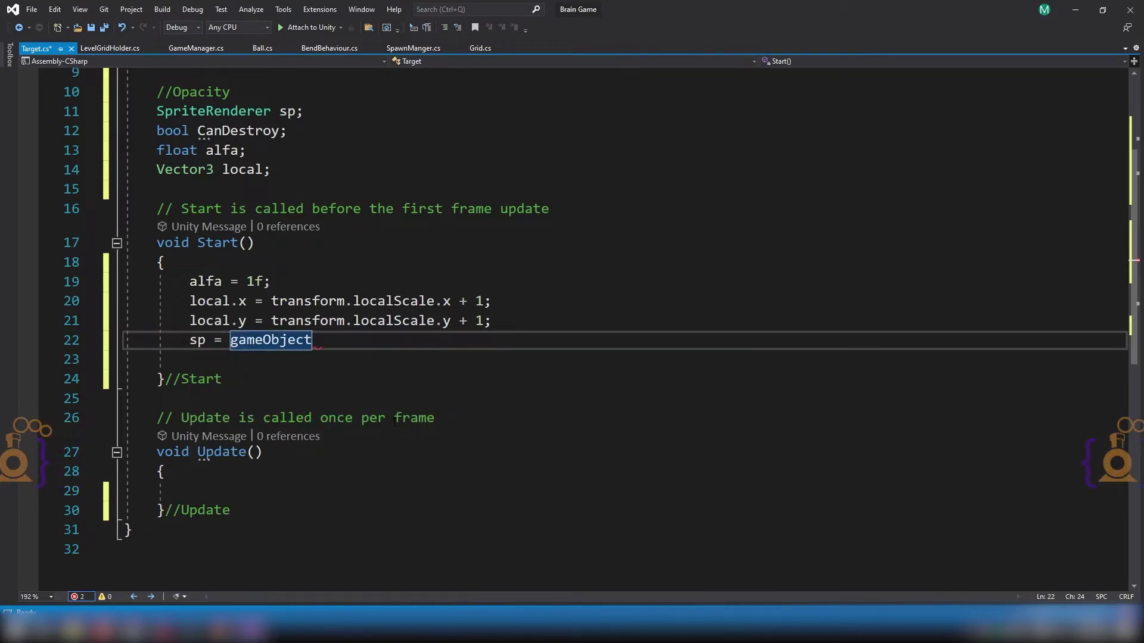
text(.ge)
key(Tab)
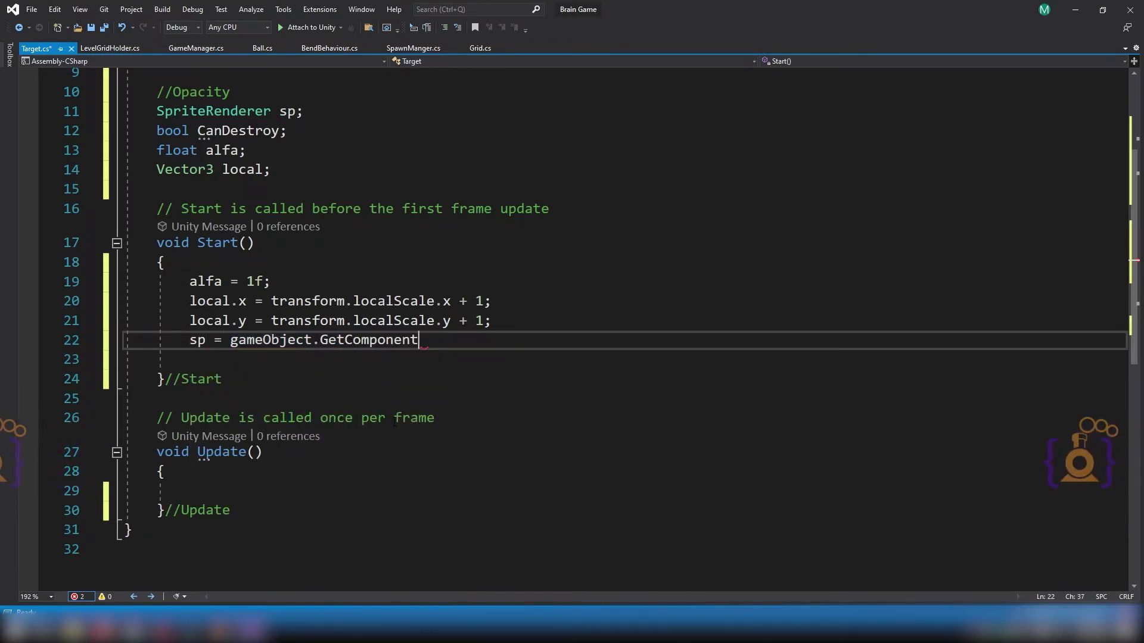
text(<>)
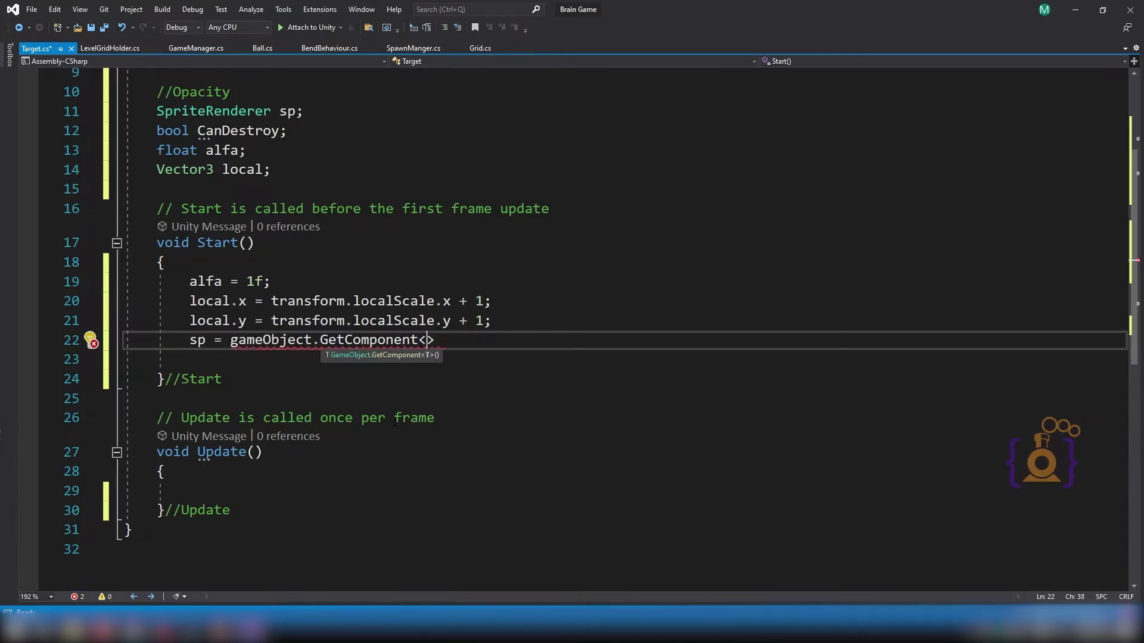
mouse_move(427, 337)
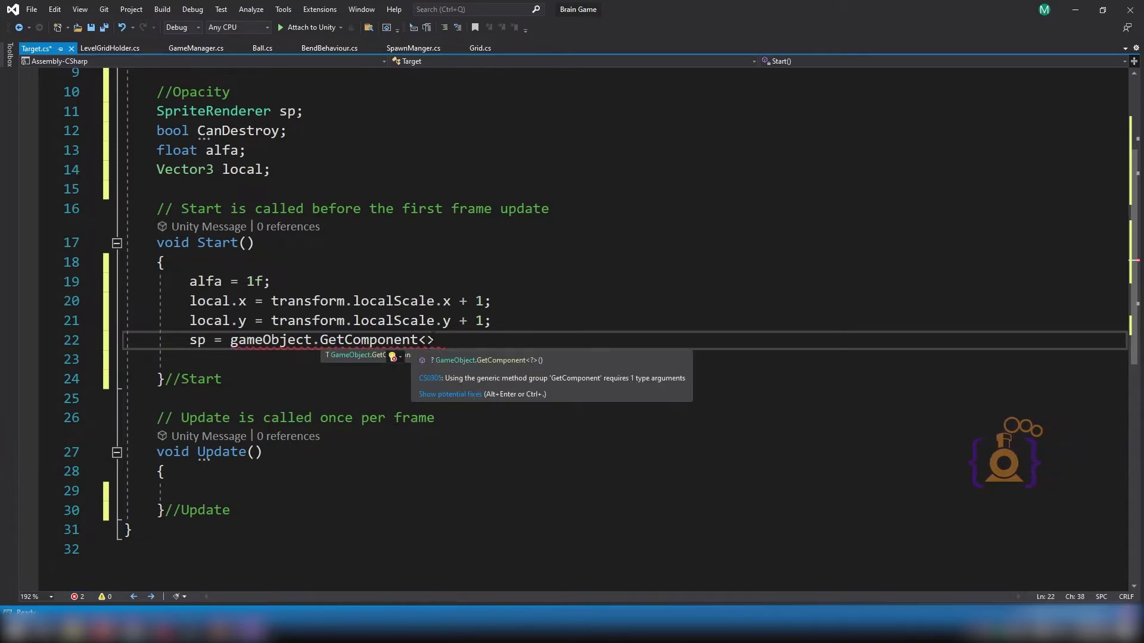
click(207, 111)
double_click(207, 111)
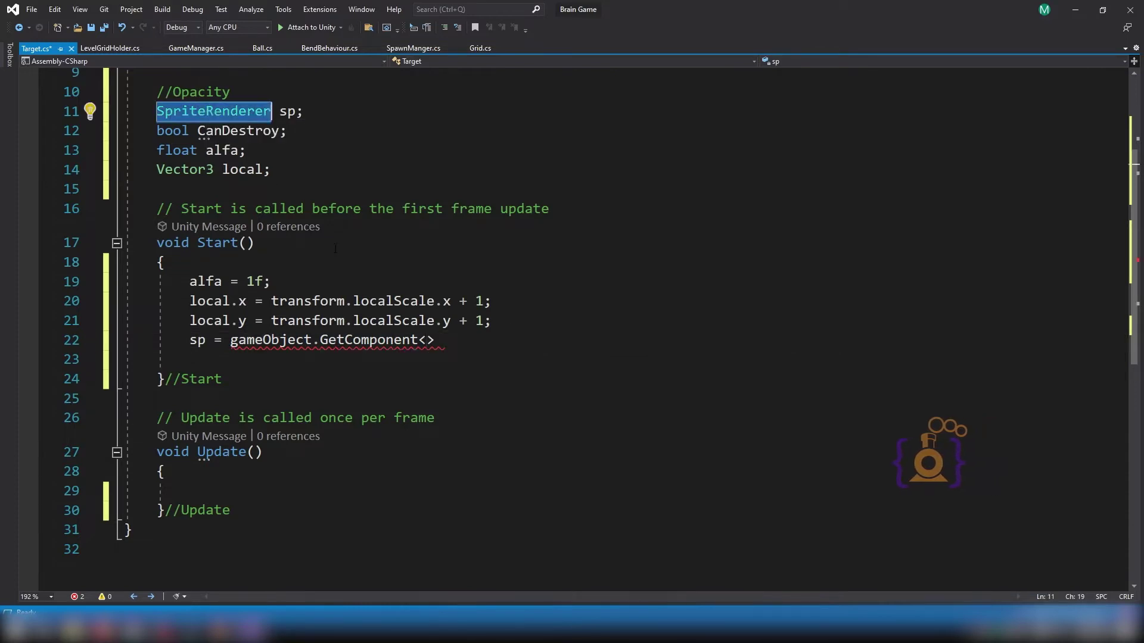
click(426, 340)
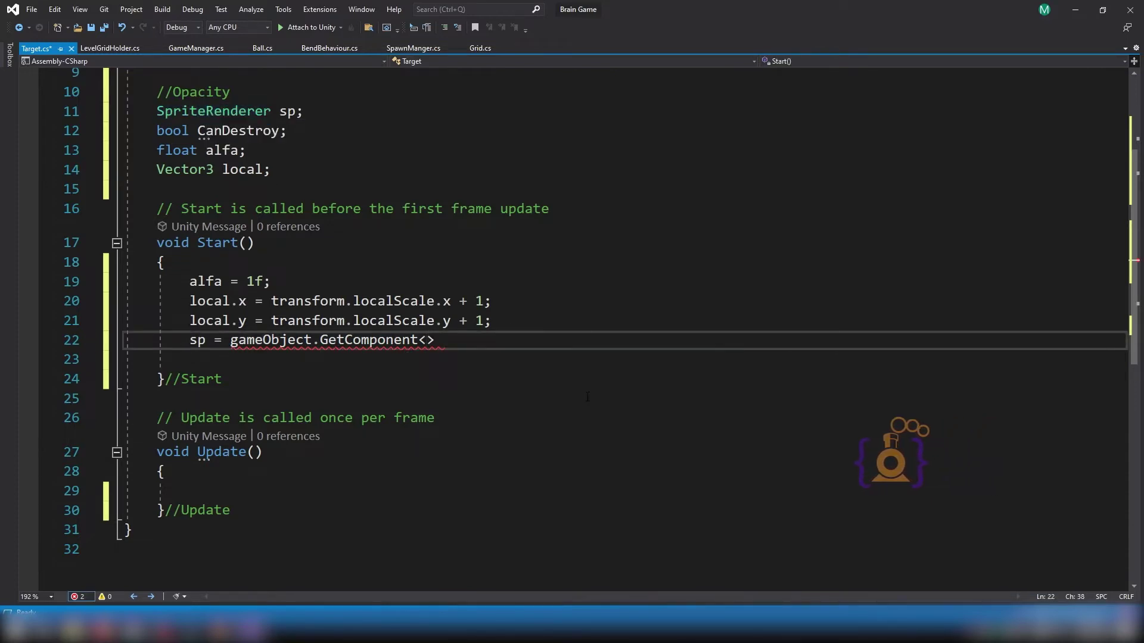
key(ctrl+v)
key(End)
text(())
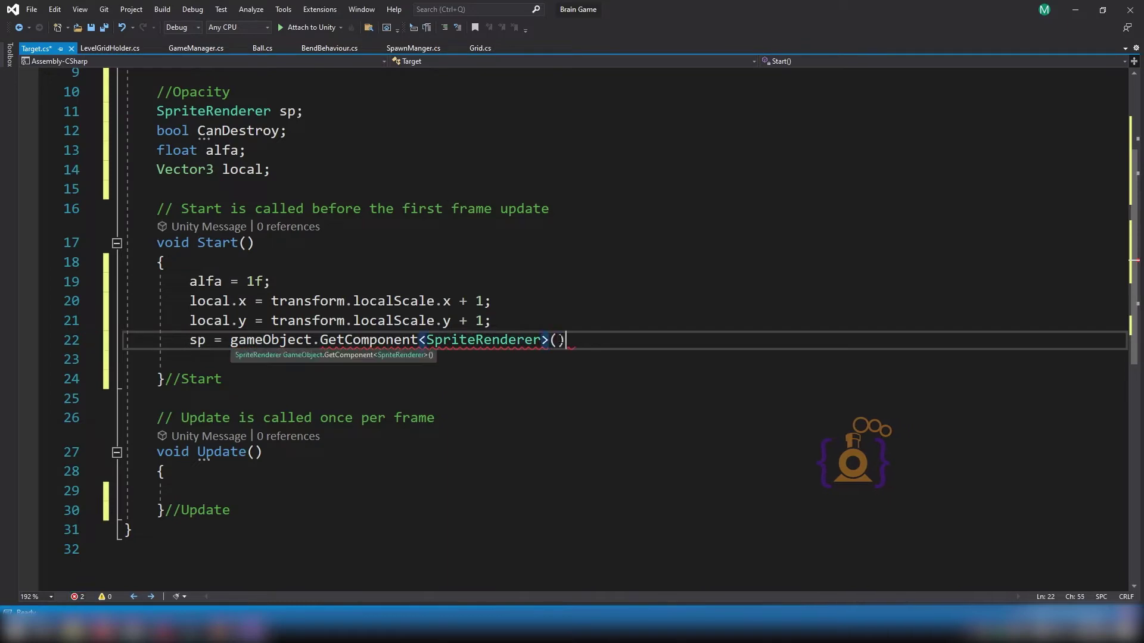
text(.)
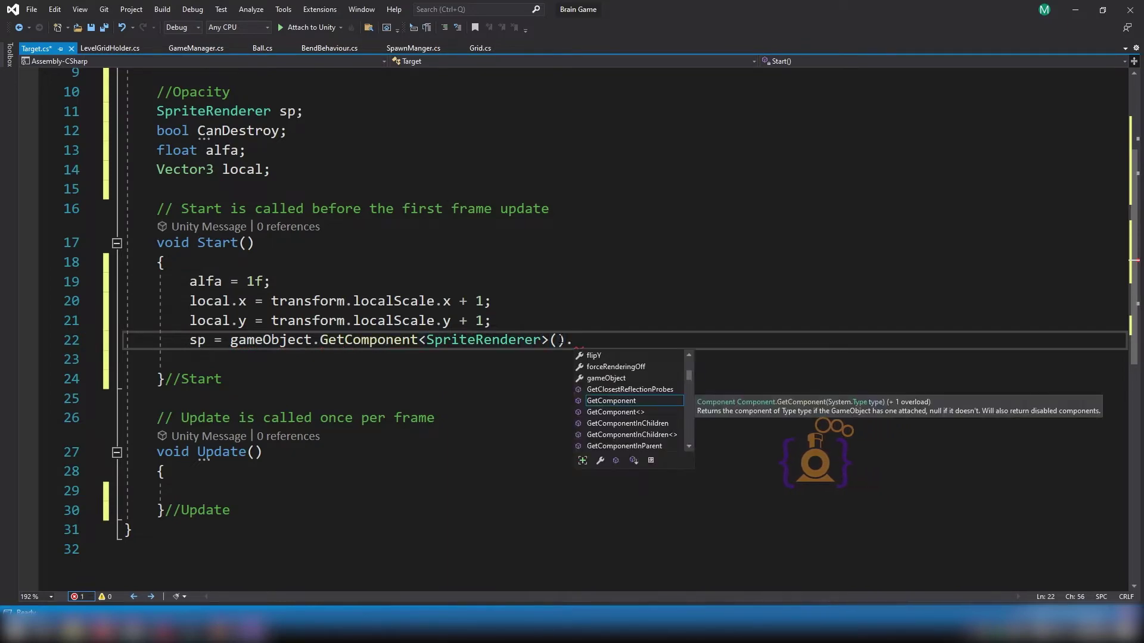
key(BackSpace)
text(;)
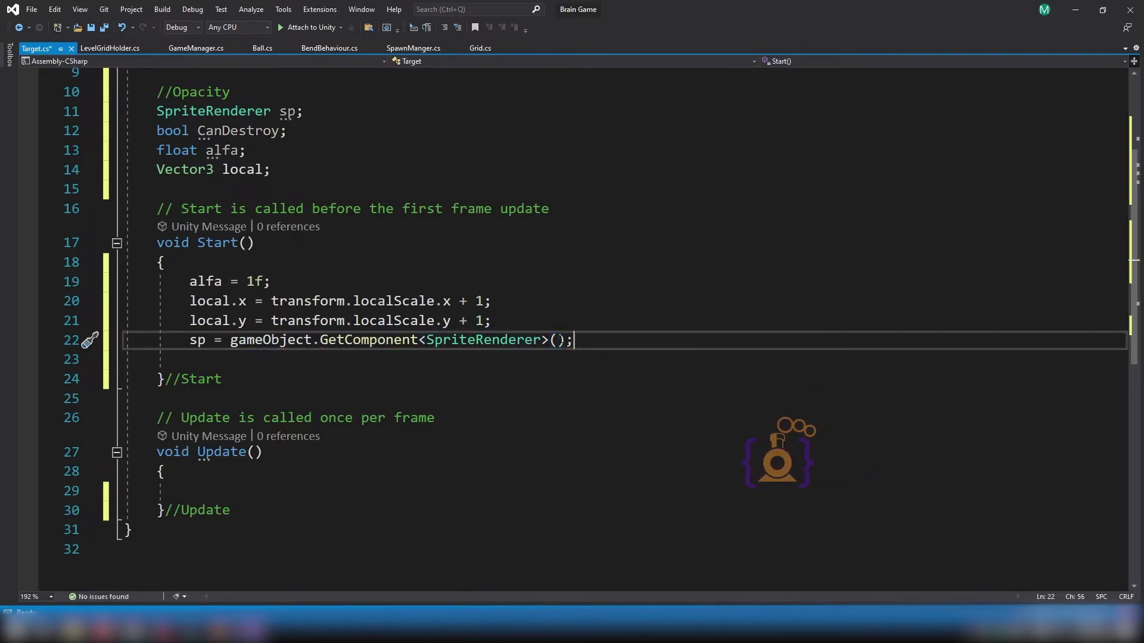
- Select sp and scroll up to find where it is declared
click(197, 340)
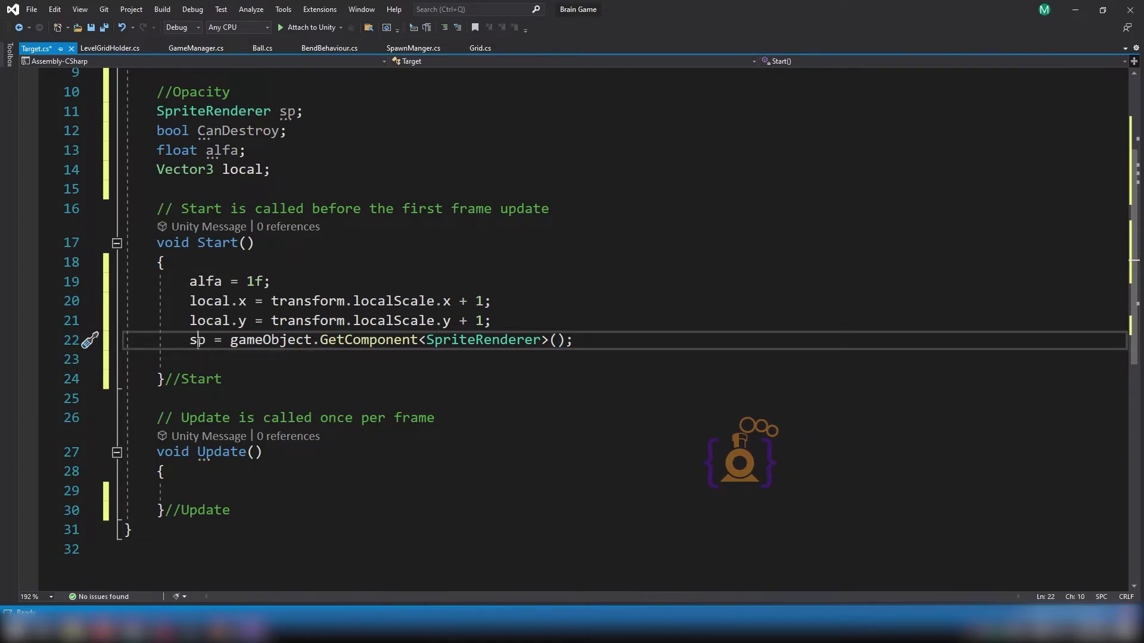
double_click(197, 339)
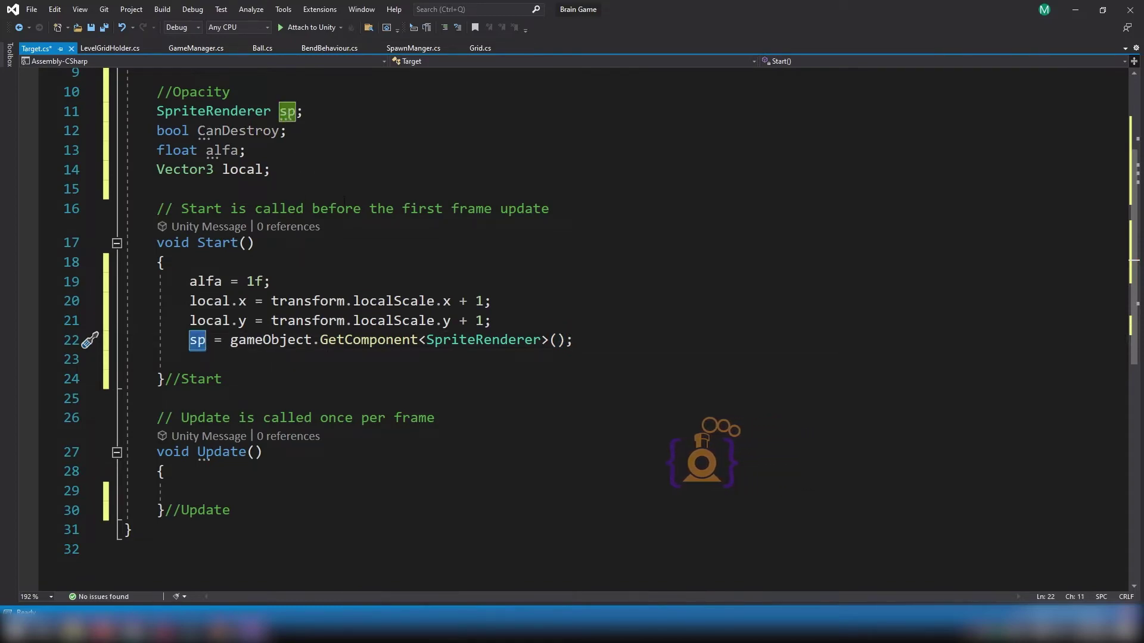
scroll(297, 218, up, 3)
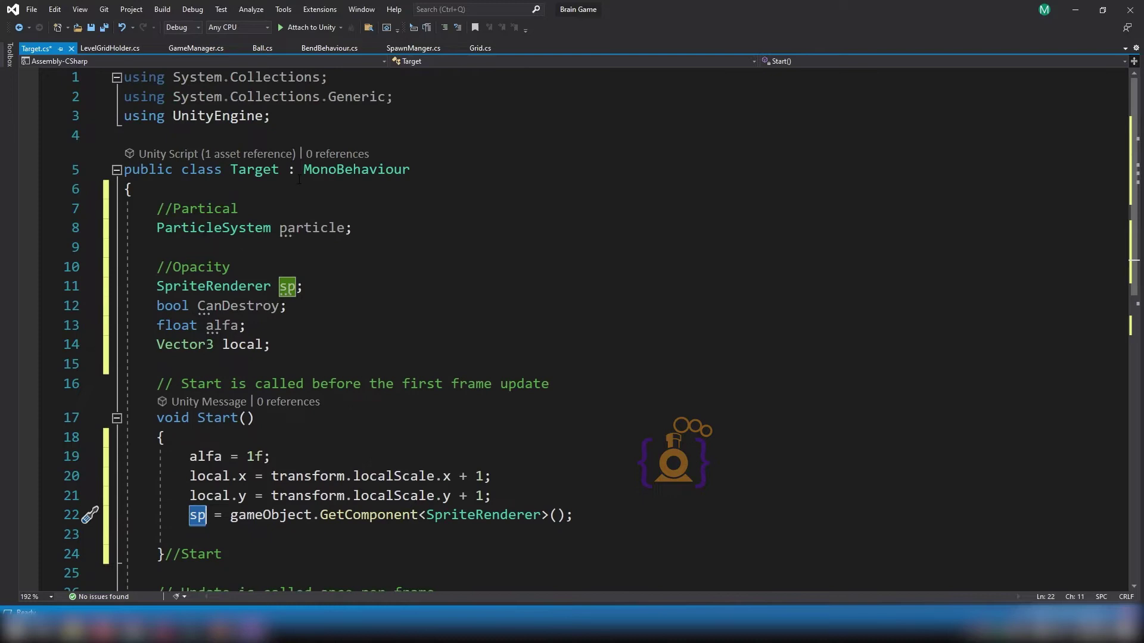
- Open BendBehaviour.cs and locate its particle field declaration
double_click(302, 228)
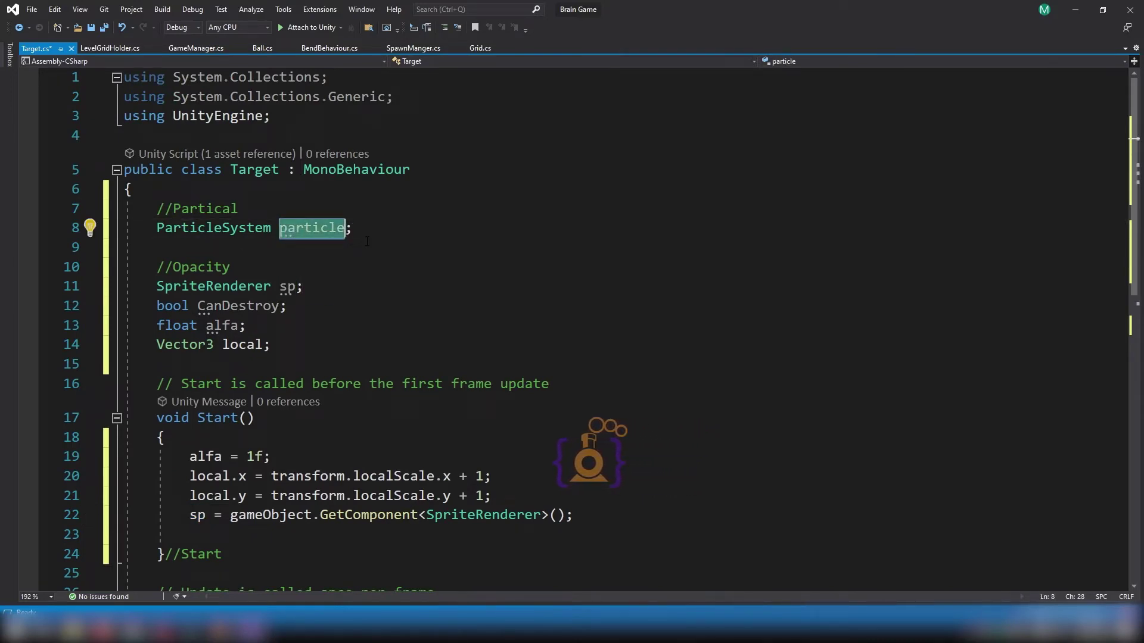
click(323, 52)
scroll(365, 251, up, 5)
scroll(365, 251, up, 10)
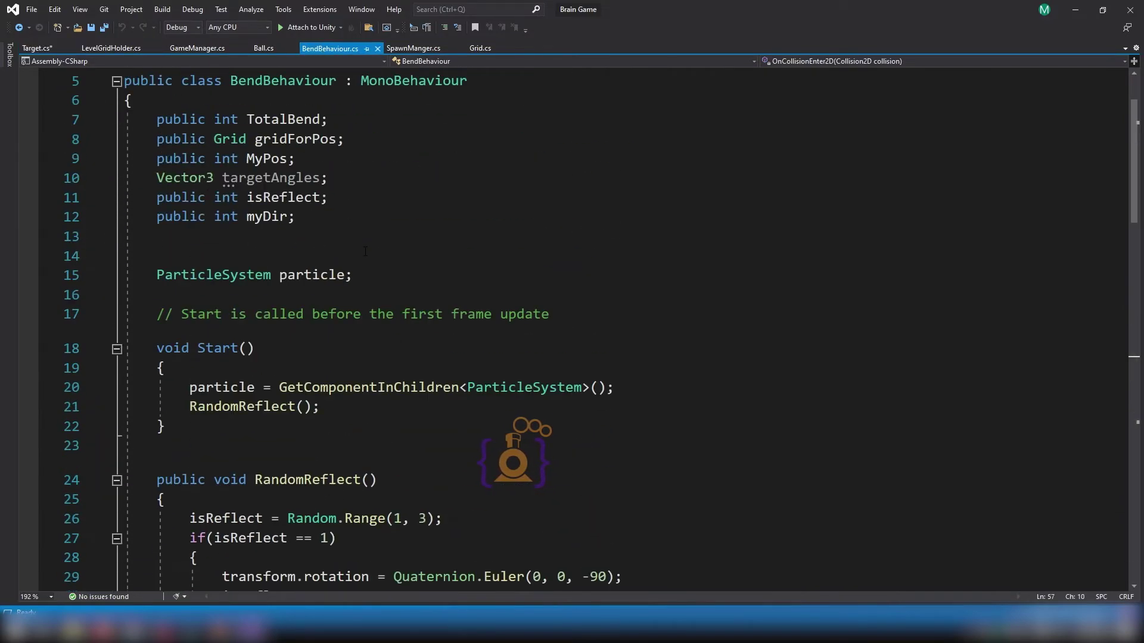
scroll(366, 251, up, 2)
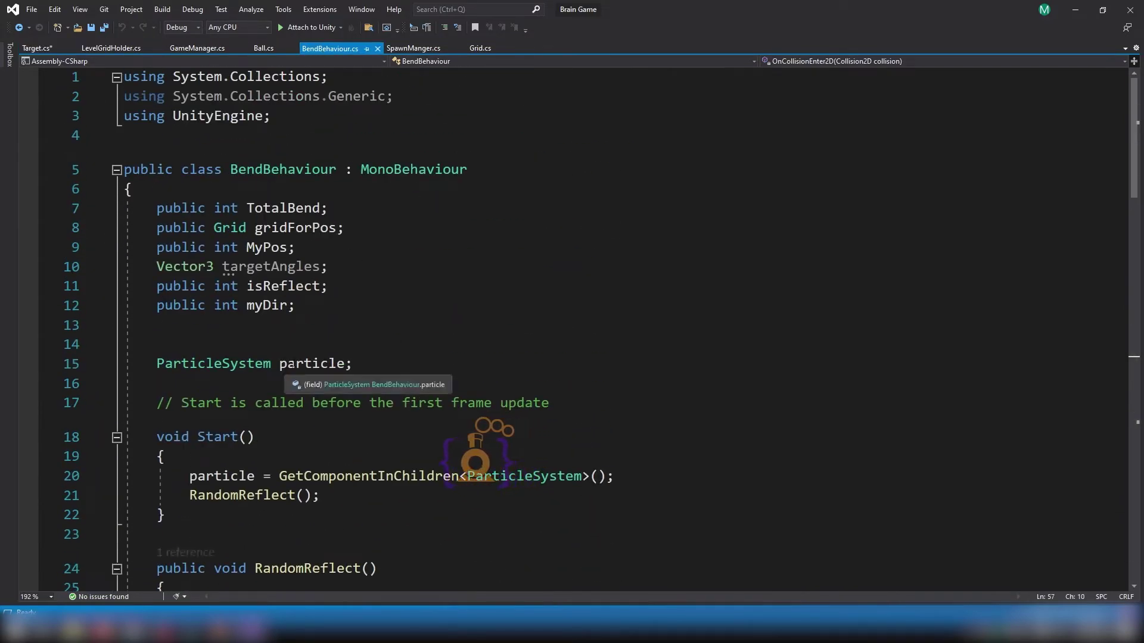
double_click(295, 363)
scroll(401, 456, down, 2)
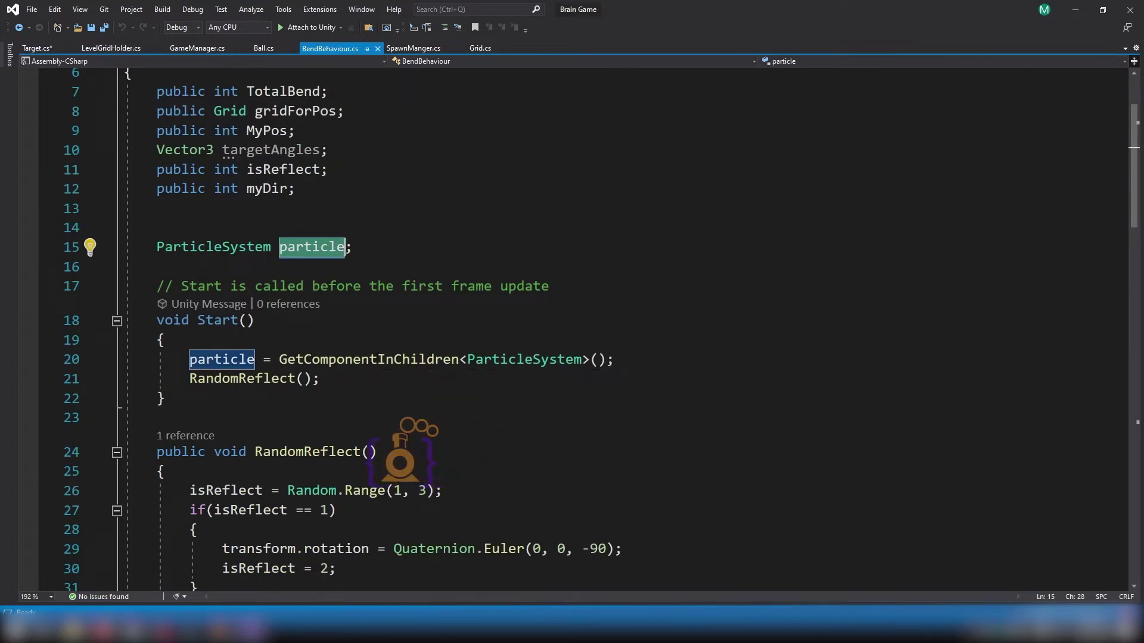
- Select the particle = GetComponentInChildren<ParticleSystem>(); statement in Start
double_click(343, 361)
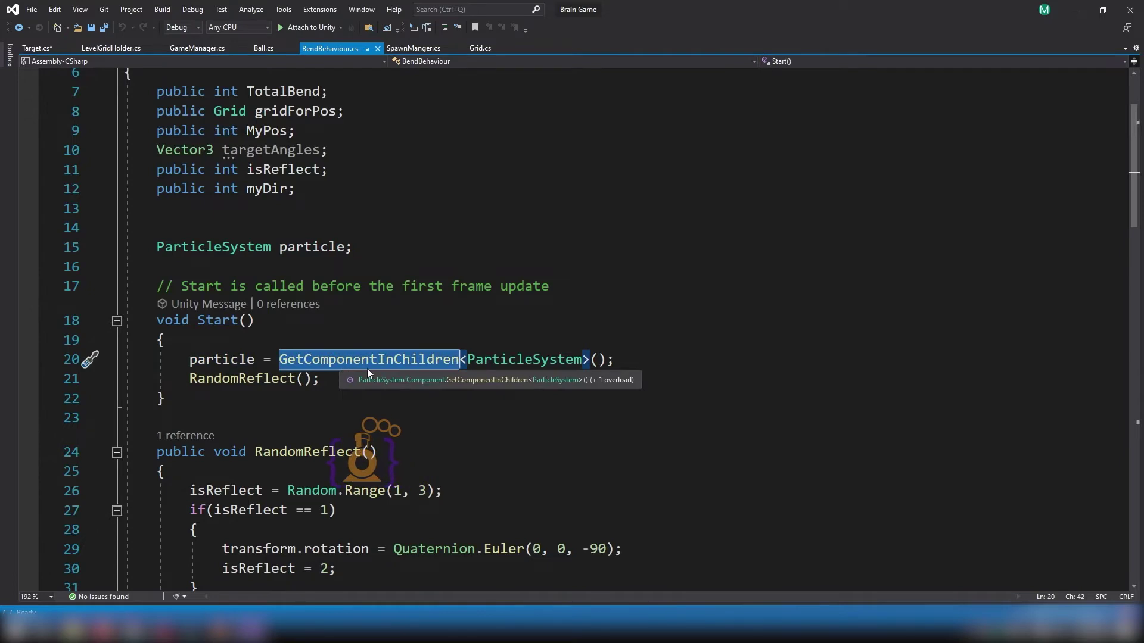
scroll(314, 208, up, 2)
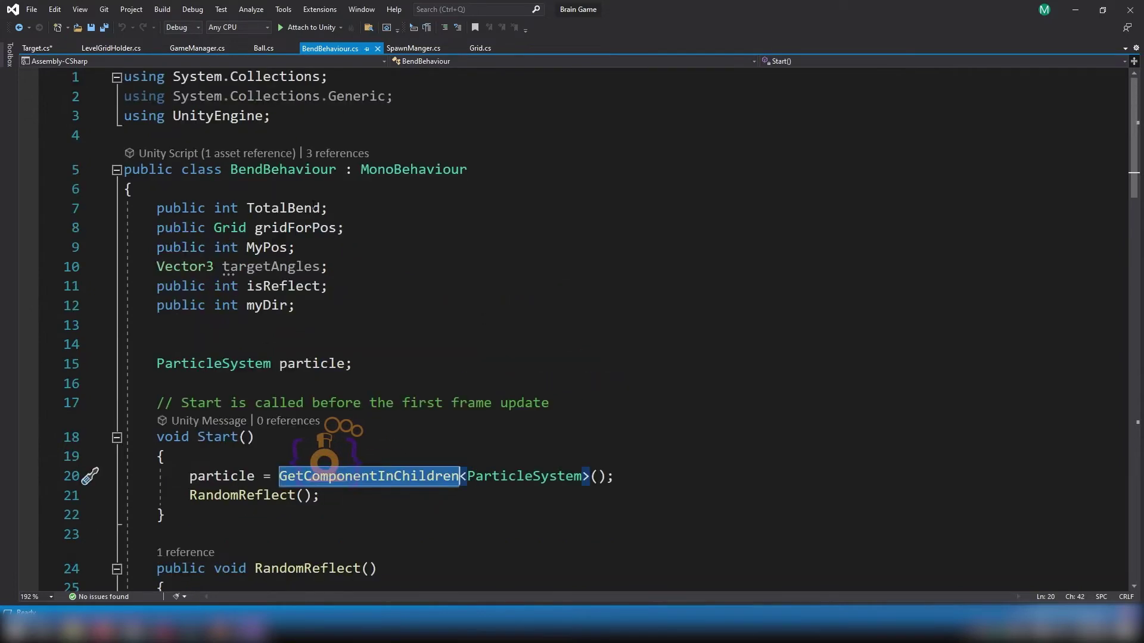
click(157, 363)
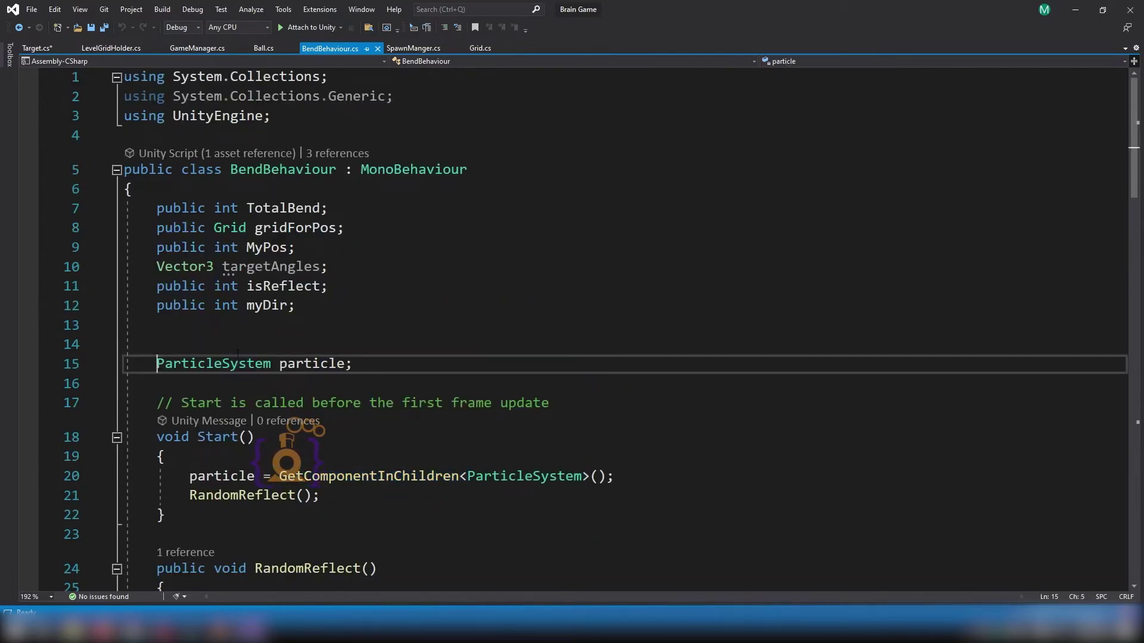
scroll(632, 413, down, 1)
click(617, 417)
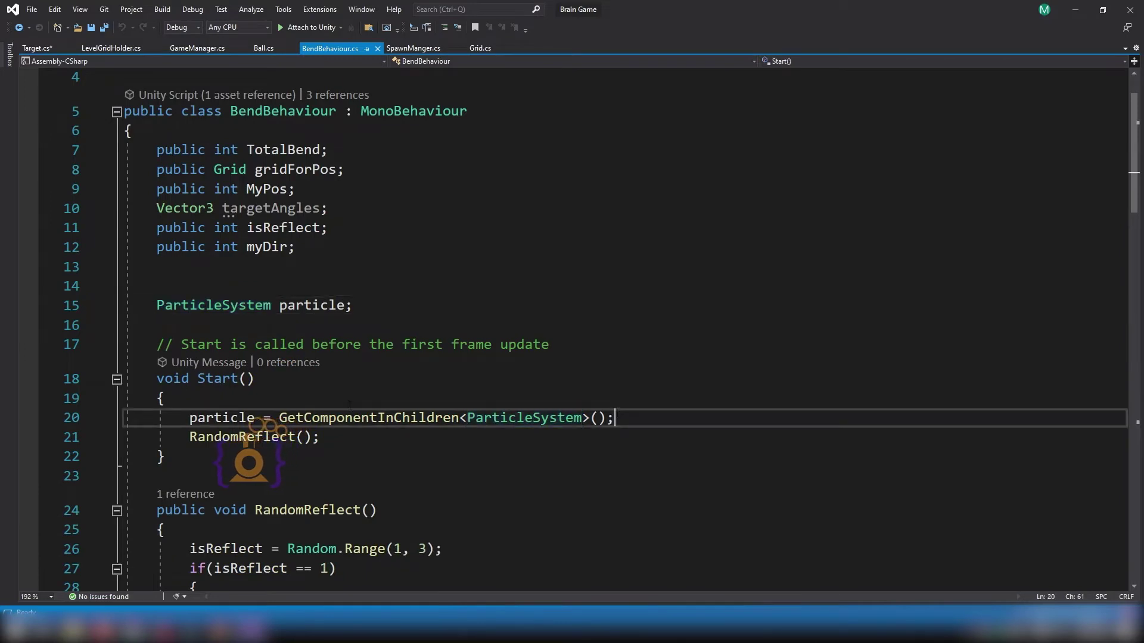
key(shift+Home)
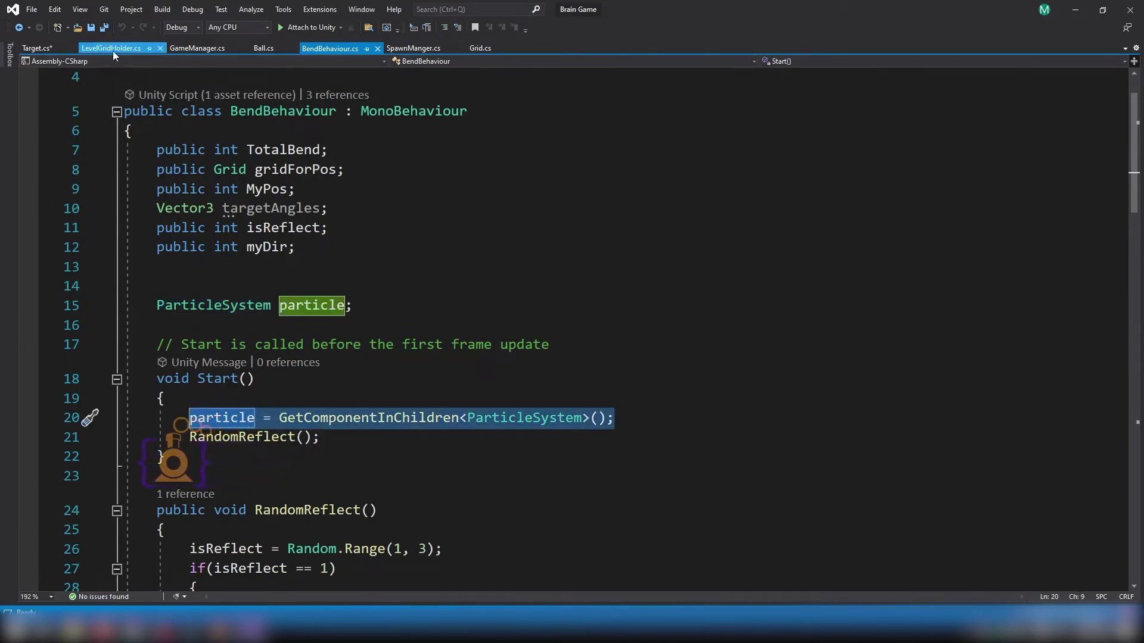
- Add particle = GetComponentInChildren<ParticleSystem>(); after line 22 in Target.cs Start
click(51, 46)
scroll(597, 400, down, 2)
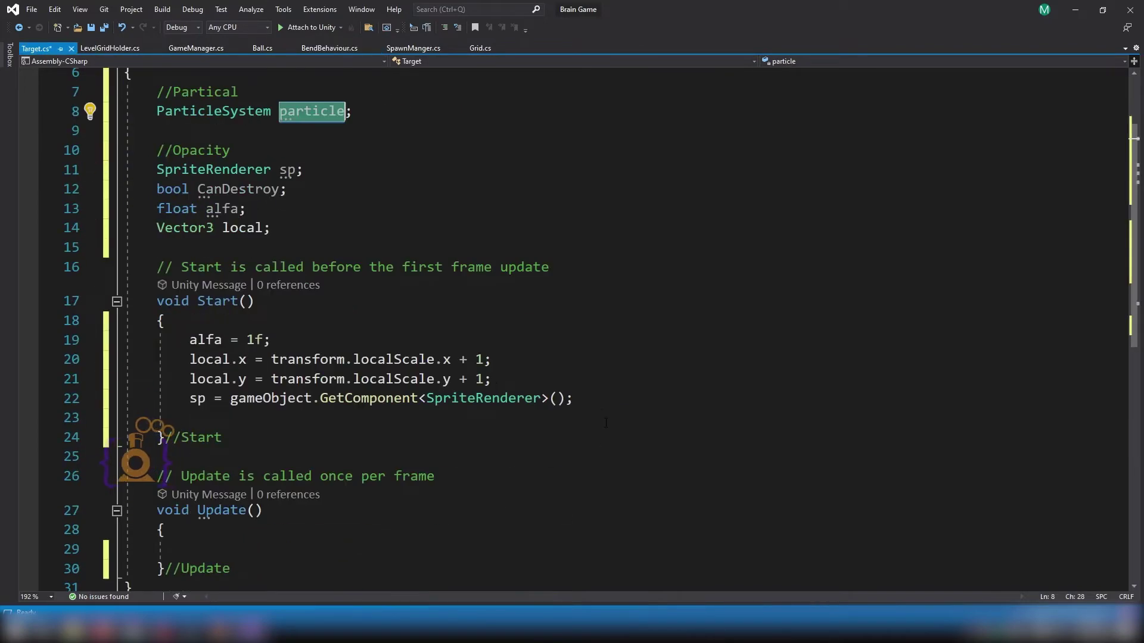
click(597, 400)
key(Return)
text(particle = GetComponentInChildren<ParticleSystem>();)
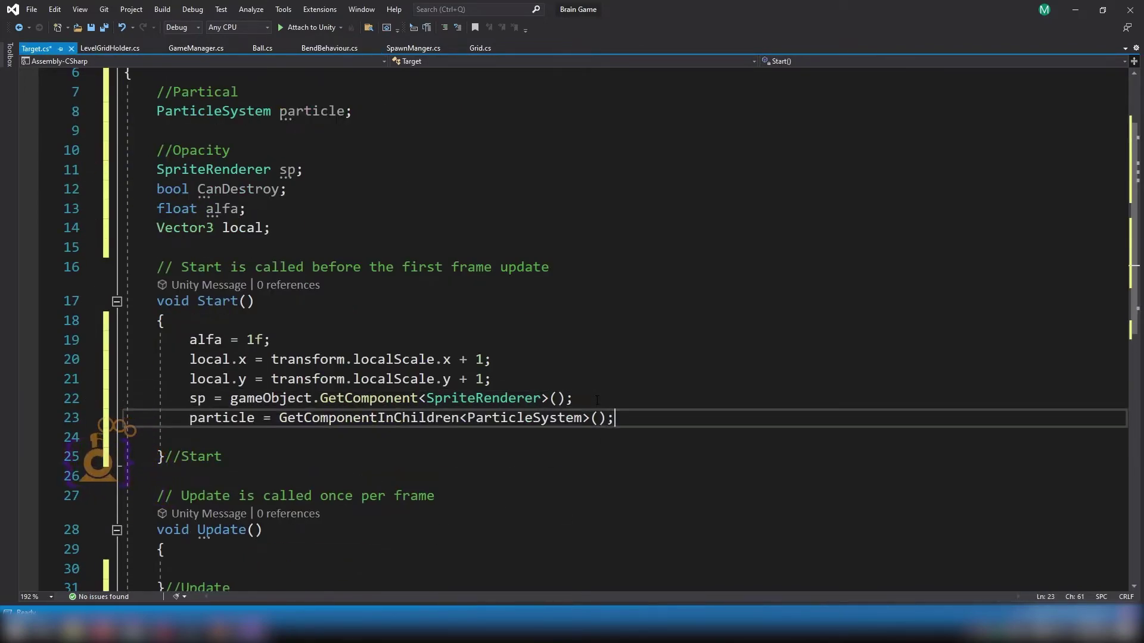
- Compare the particle field on line 8 with its use on line 23
scroll(305, 228, up, 2)
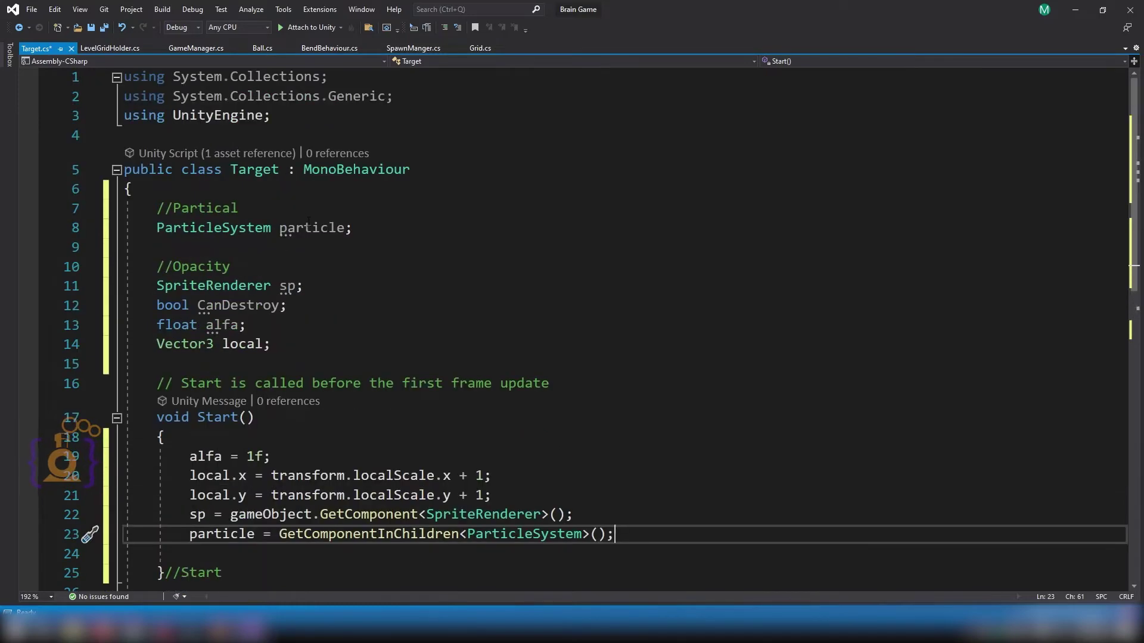
double_click(305, 227)
double_click(221, 534)
scroll(301, 111, down, 2)
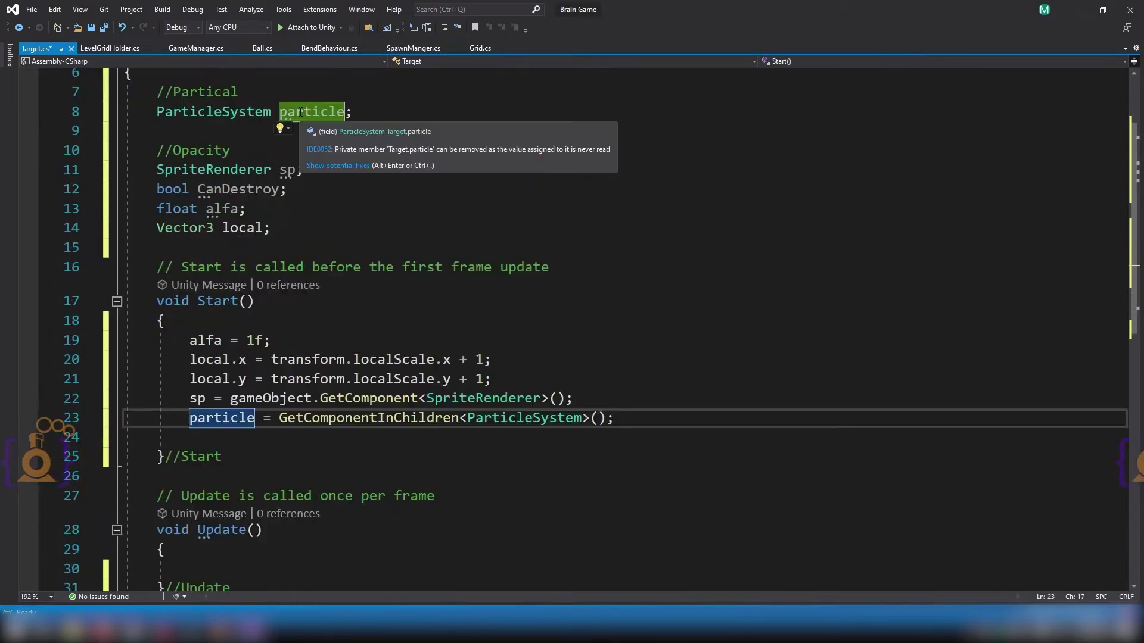
double_click(299, 112)
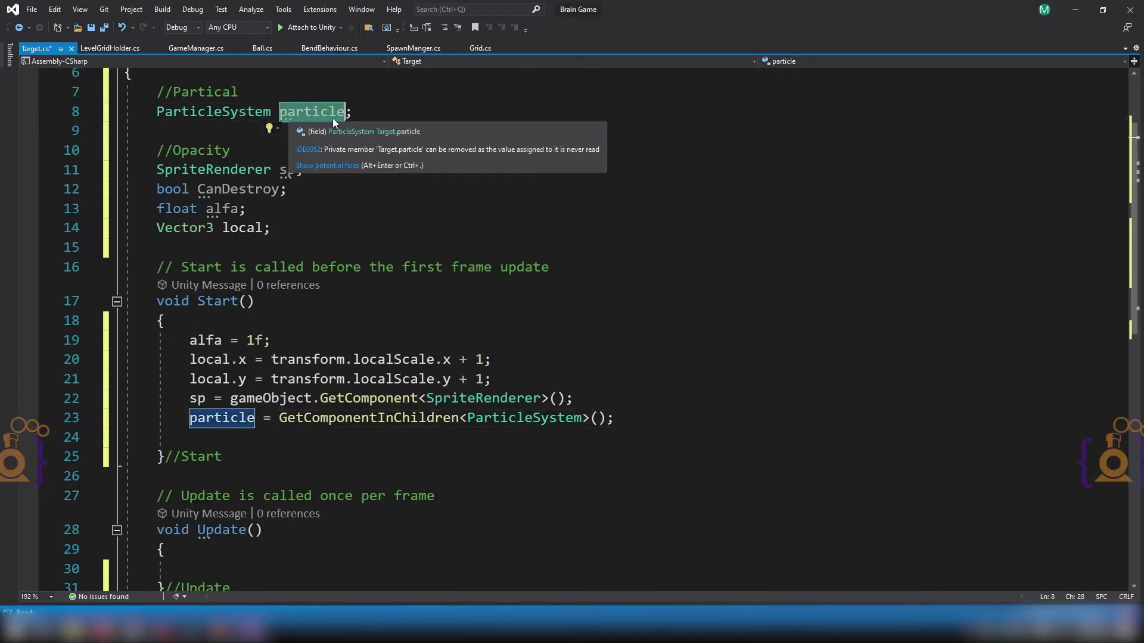
double_click(224, 418)
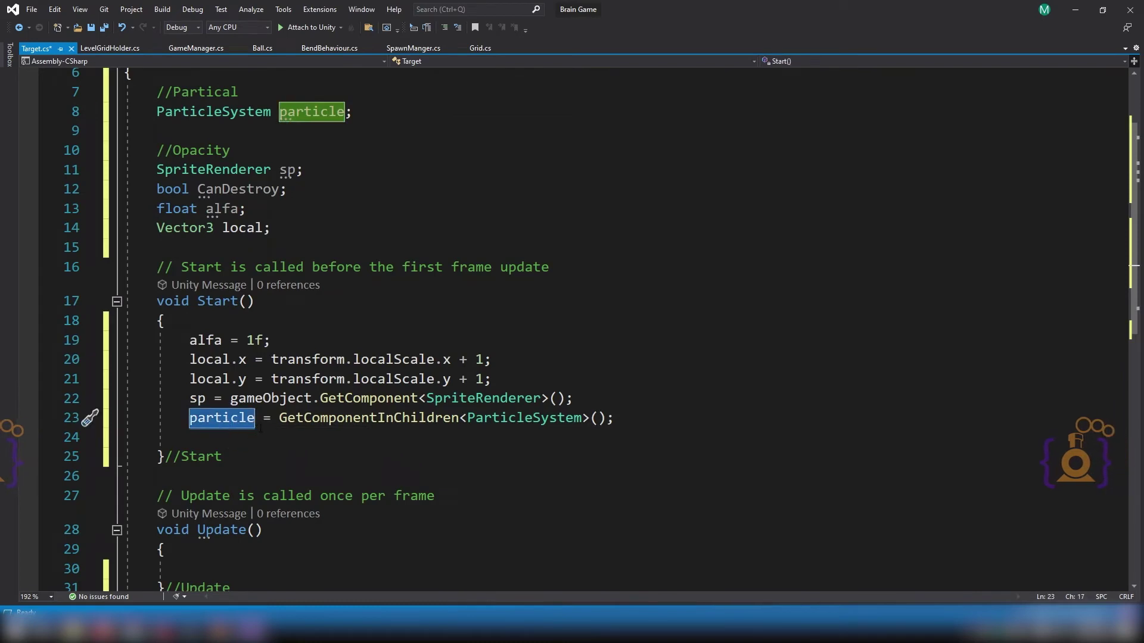
click(637, 418)
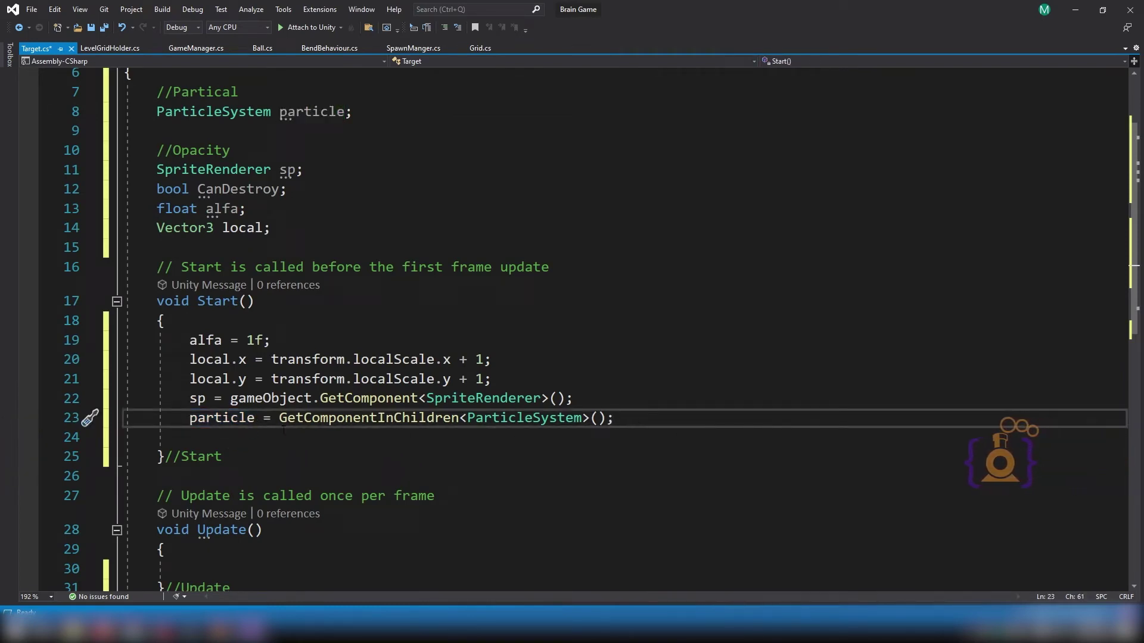
- Return to the Unity Editor
mouse_move(464, 438)
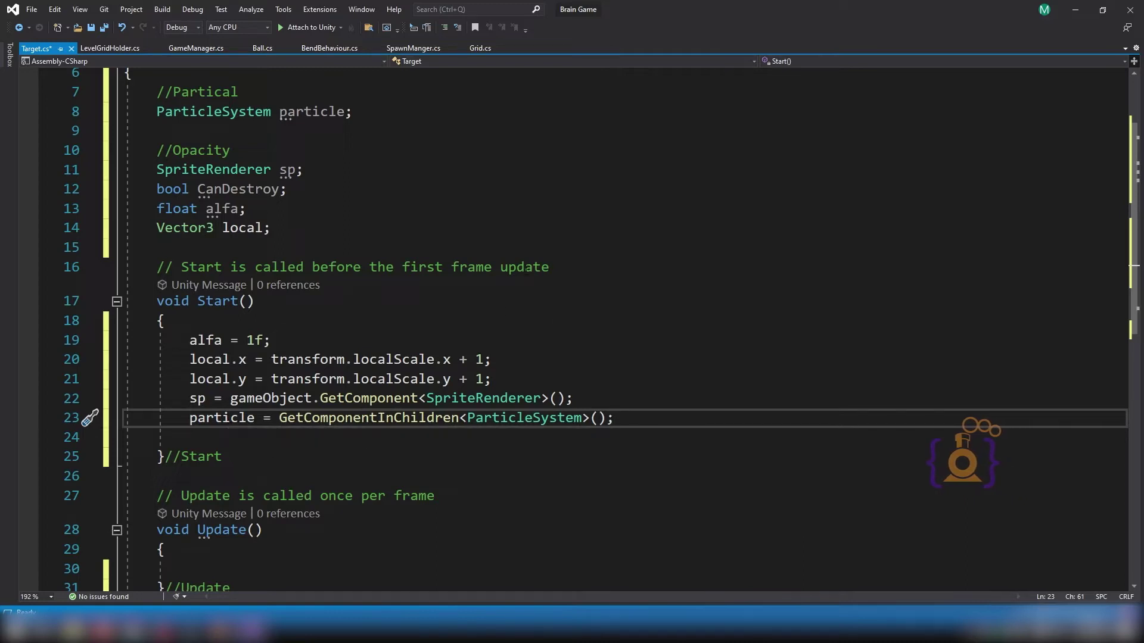
mouse_move(530, 421)
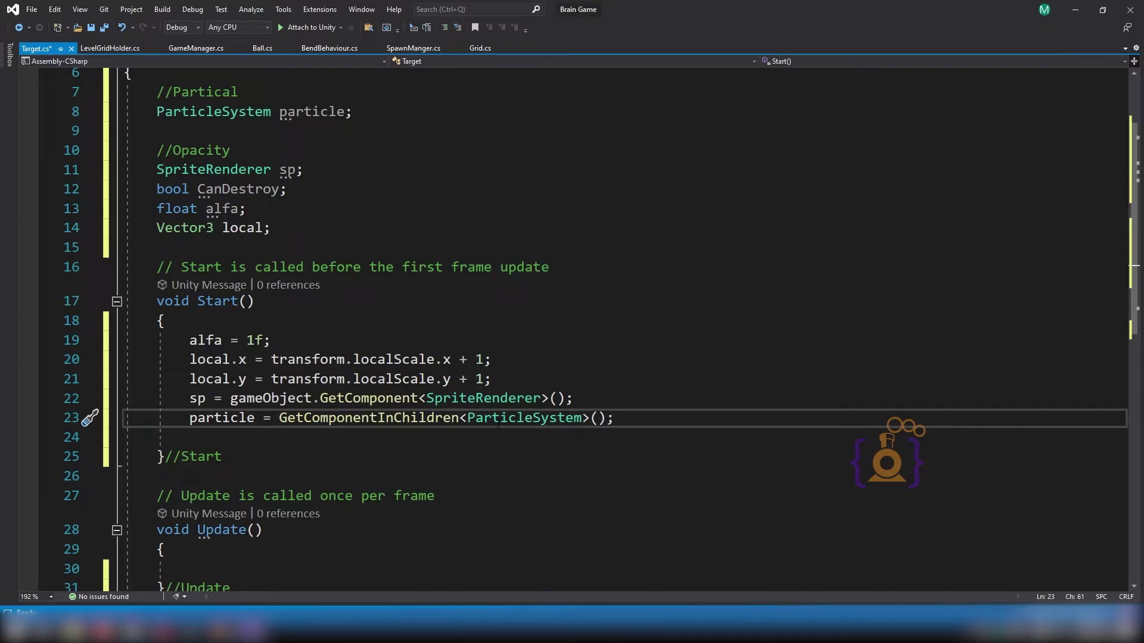
key(alt+Tab)
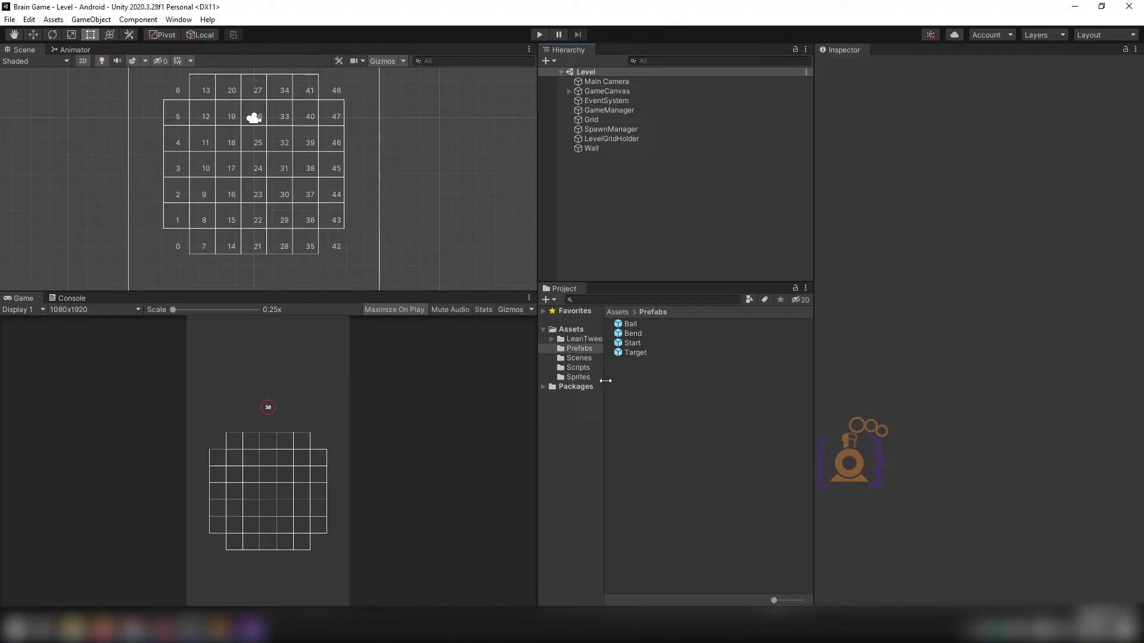
- Open the Target prefab and show the Effects submenu from Target's Hierarchy context menu
double_click(634, 352)
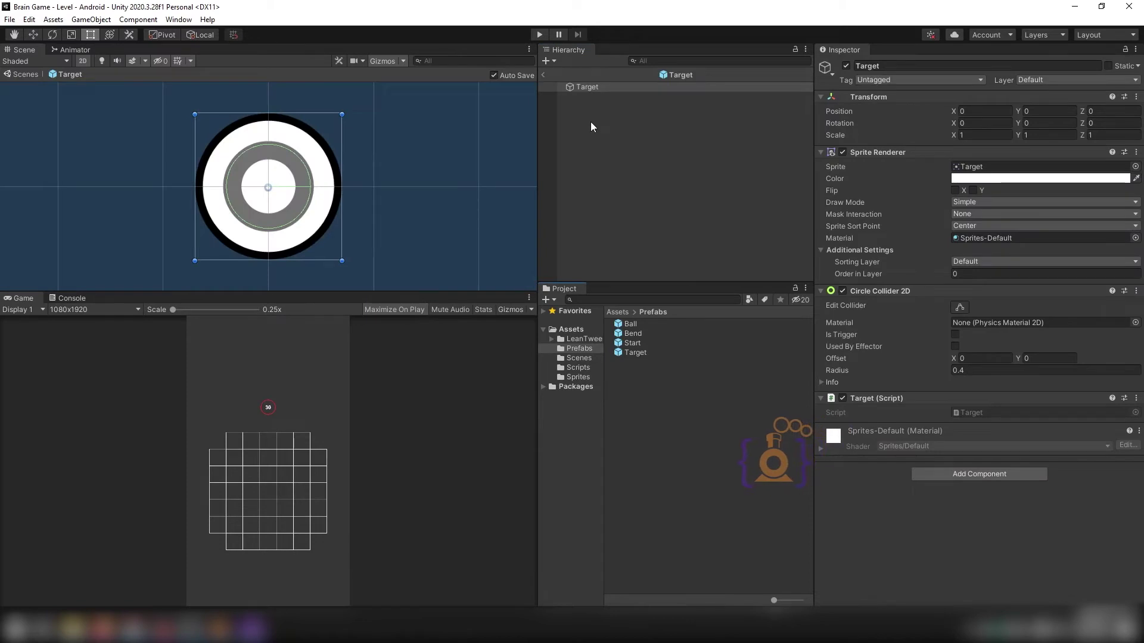
right_click(585, 87)
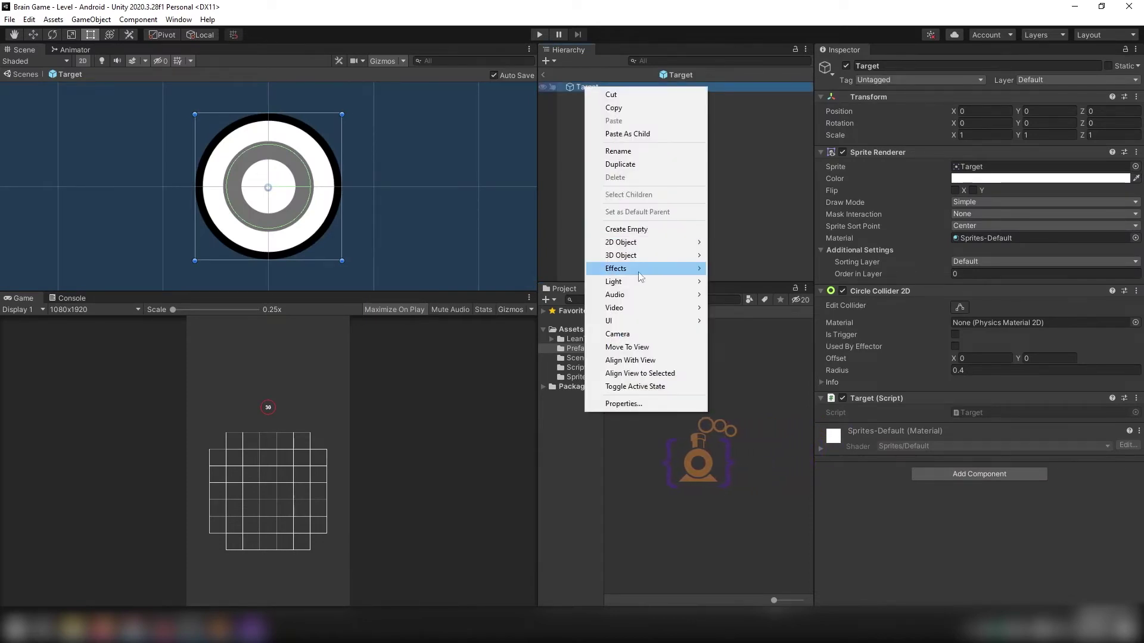
mouse_move(702, 272)
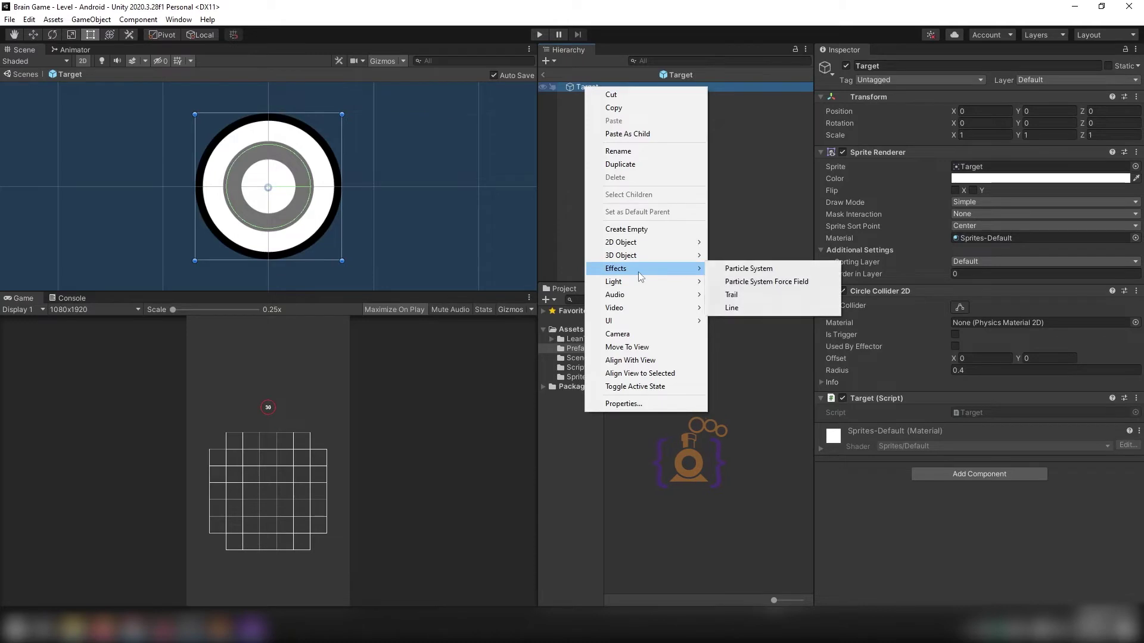
- Add a Particle System child under Target and scroll through its Inspector settings
click(759, 271)
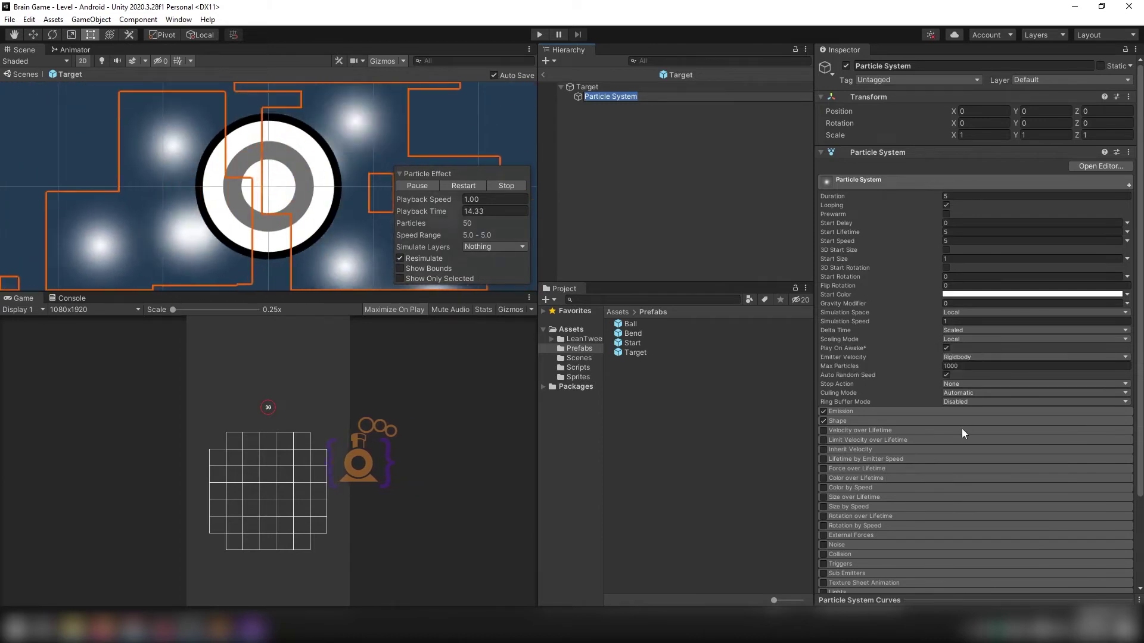
scroll(961, 428, down, 4)
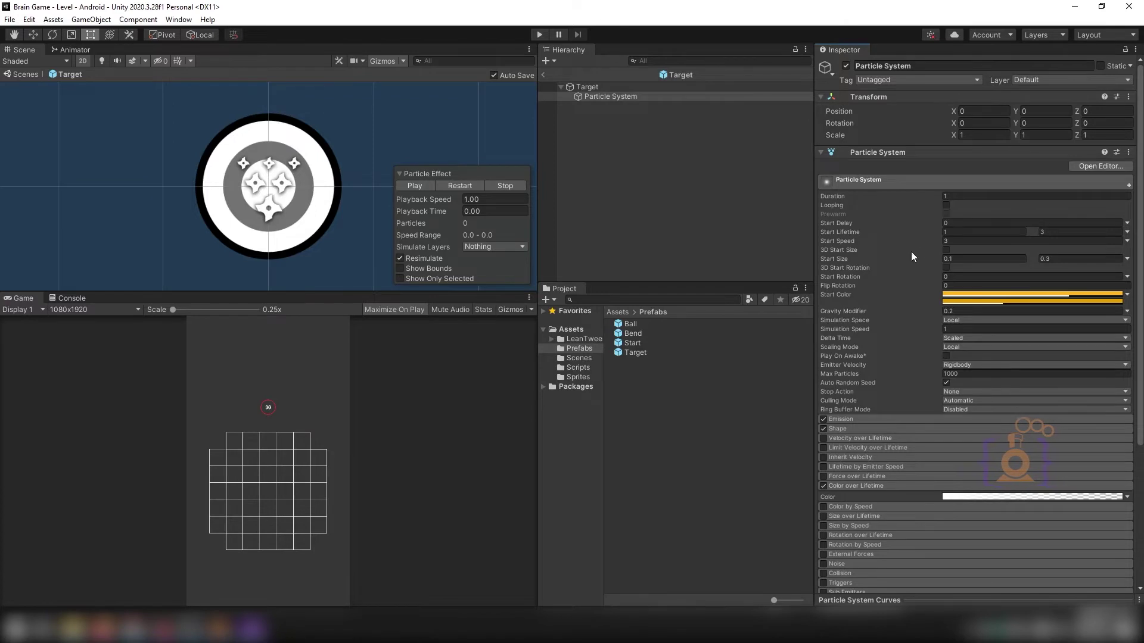
scroll(912, 252, down, 3)
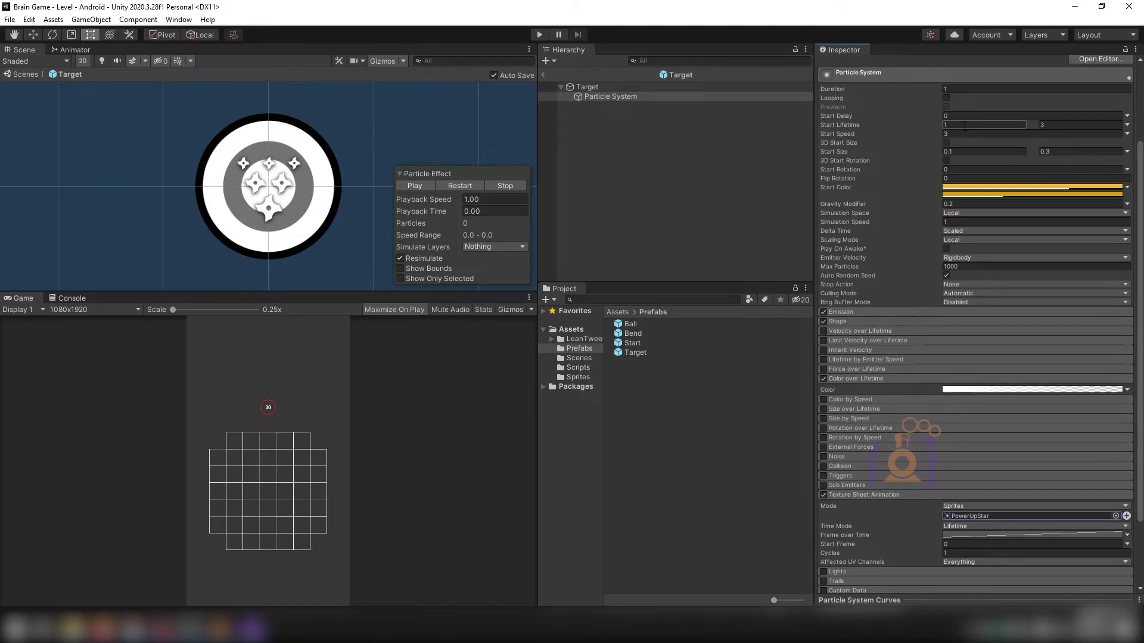
click(1127, 126)
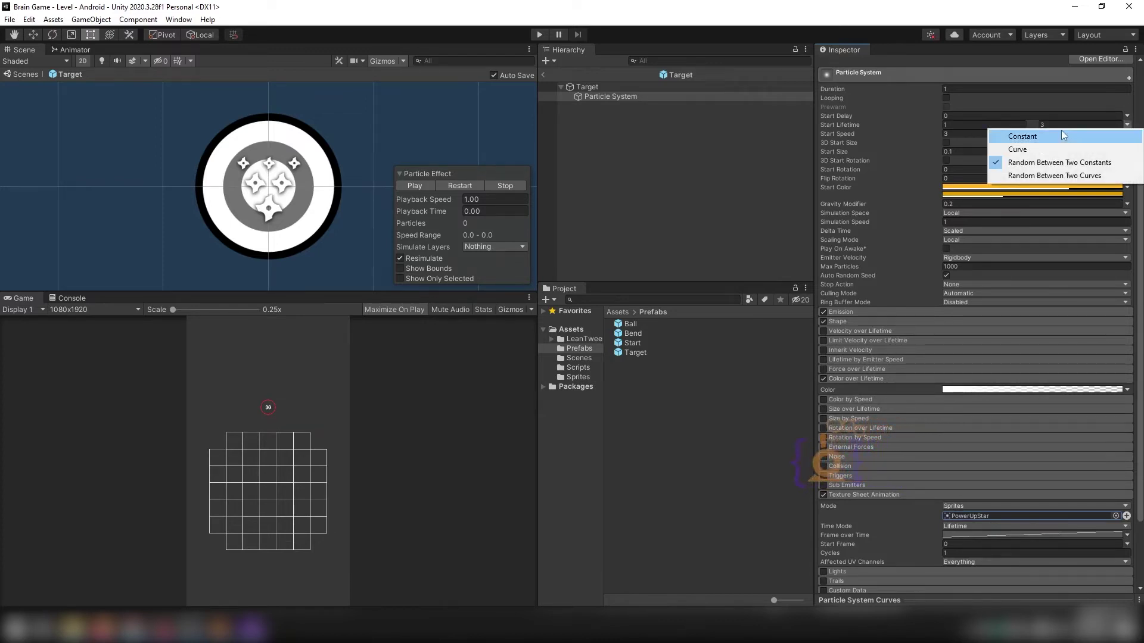
click(1065, 169)
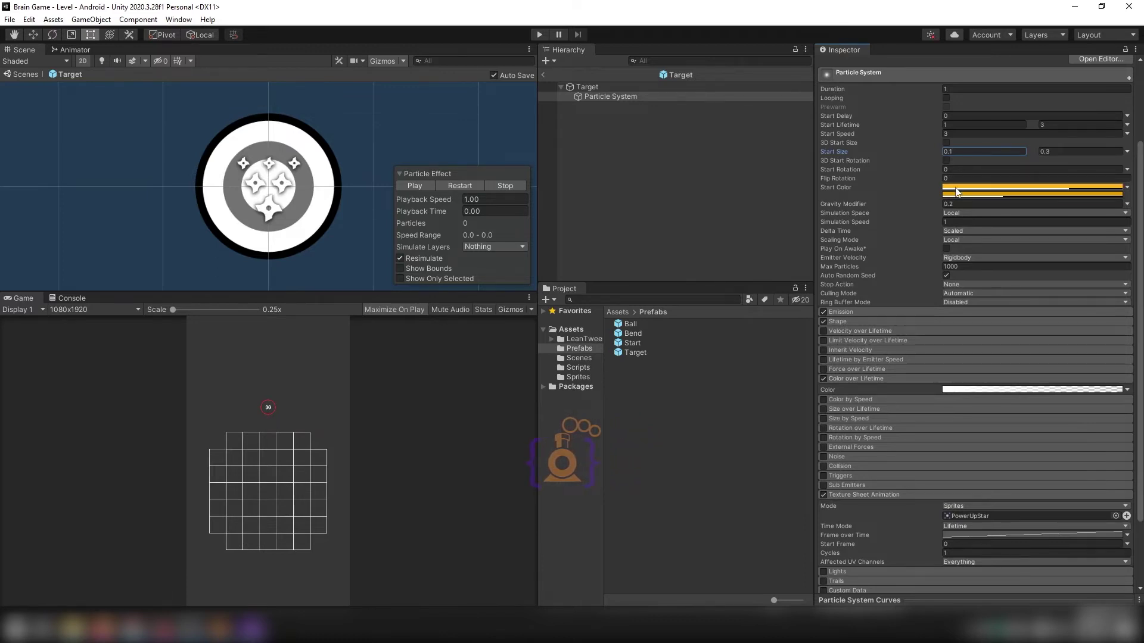
click(1128, 190)
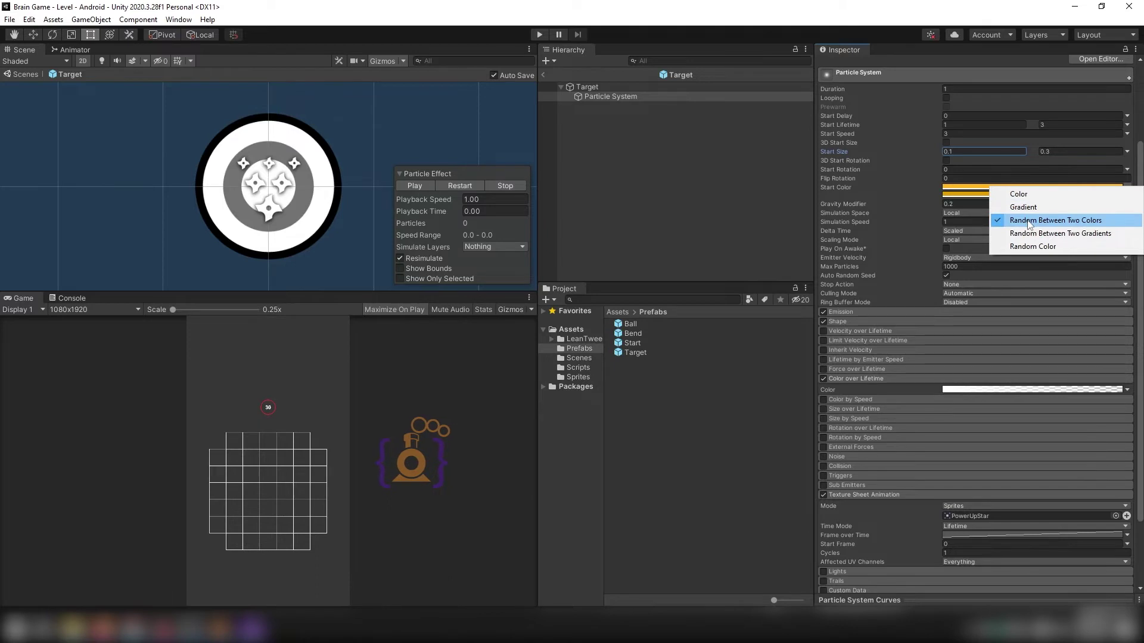
click(961, 187)
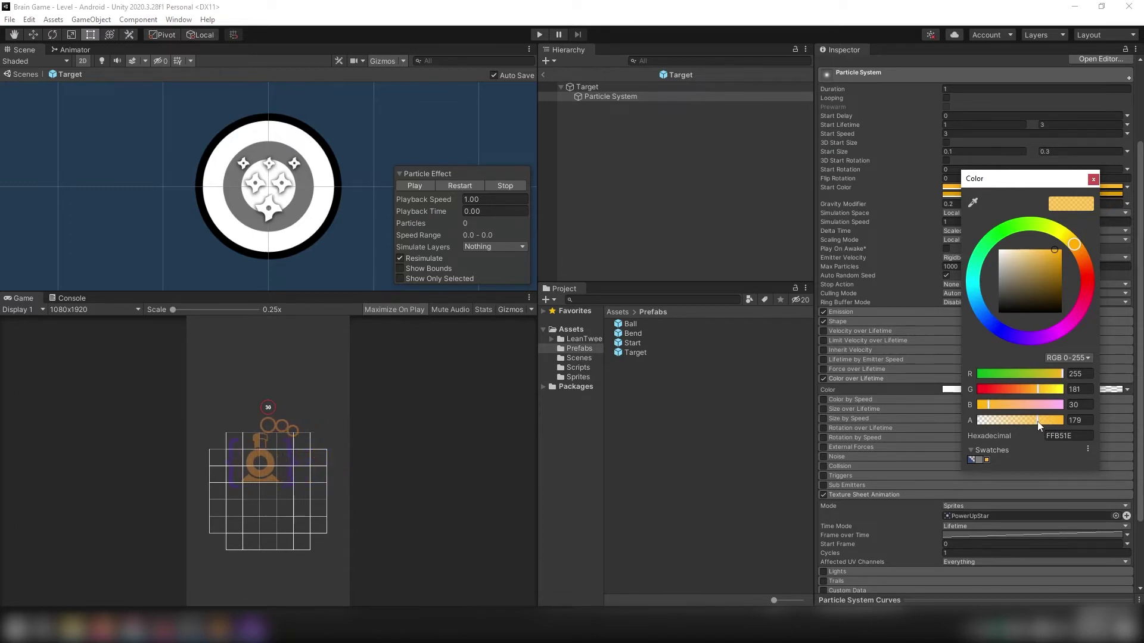
click(1093, 181)
click(1017, 193)
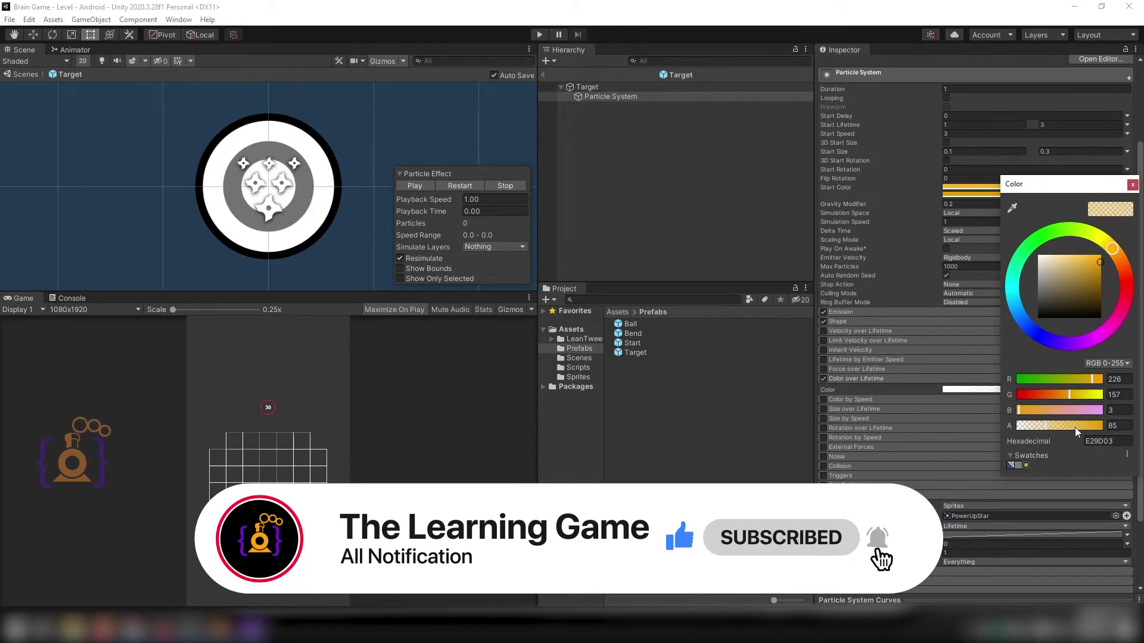
click(1134, 186)
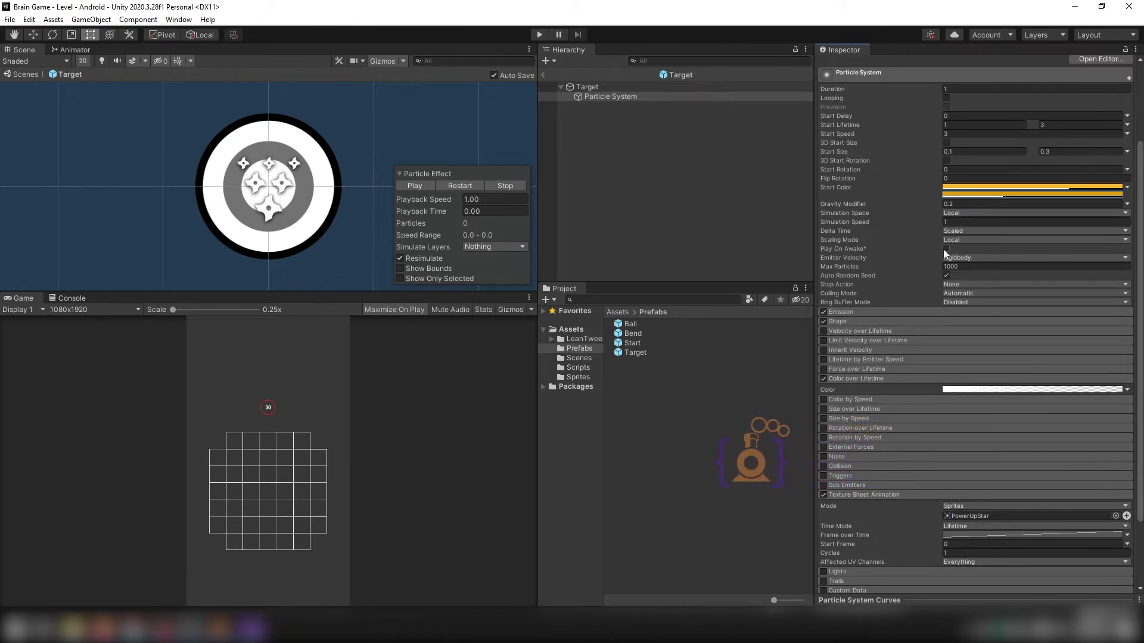
- Expand Emission and check the burst of 35 particles at time 0
click(891, 311)
scroll(893, 309, down, 3)
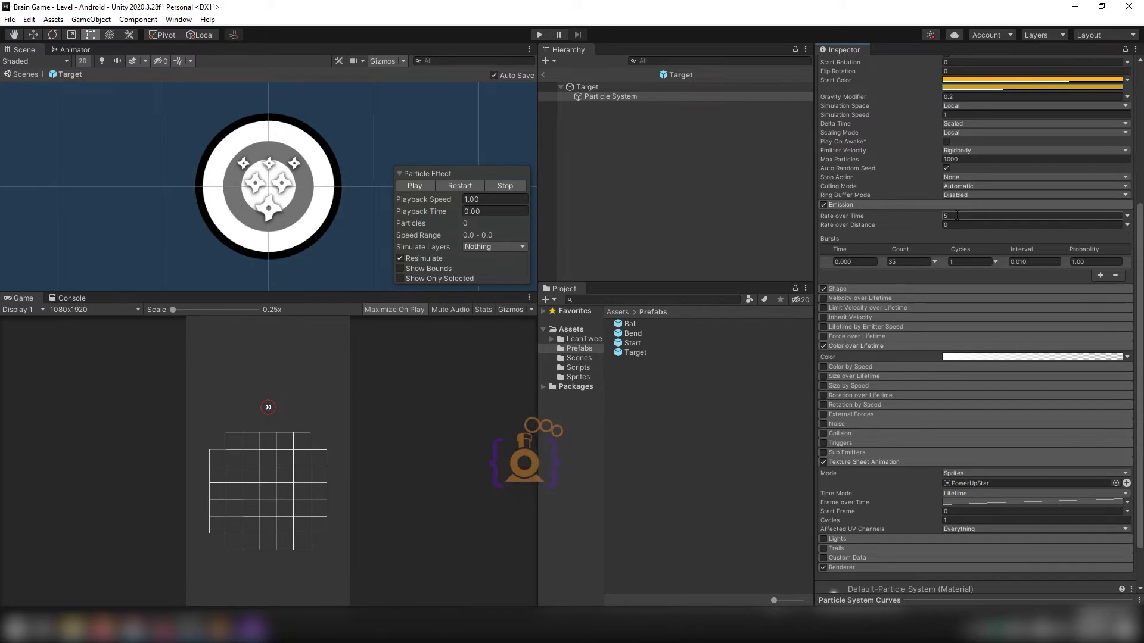
click(907, 261)
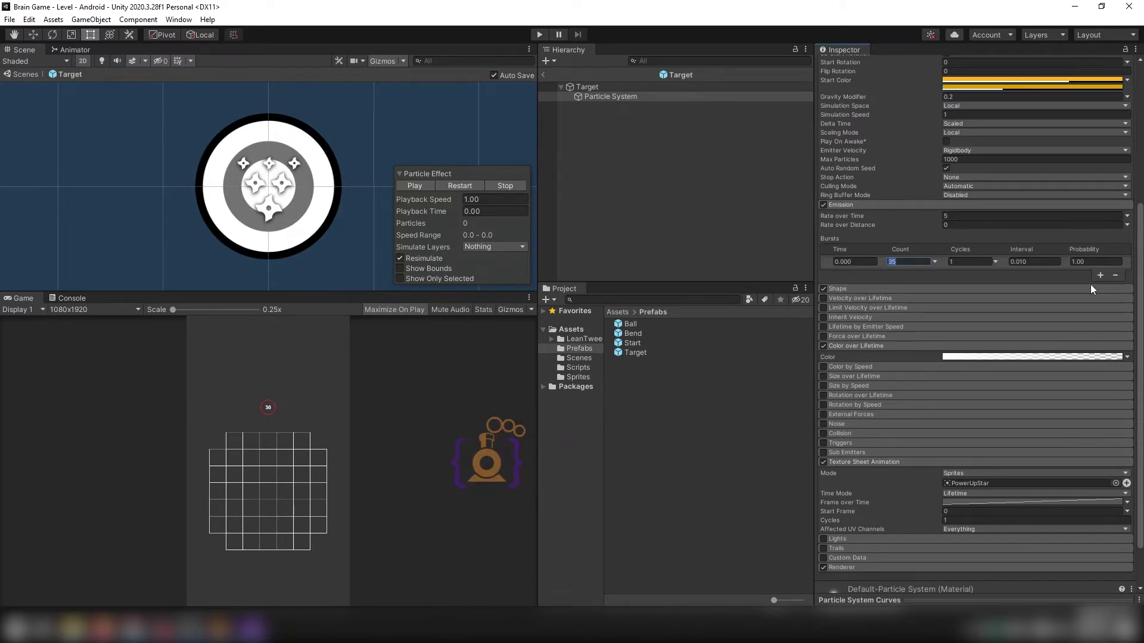
click(963, 261)
click(906, 263)
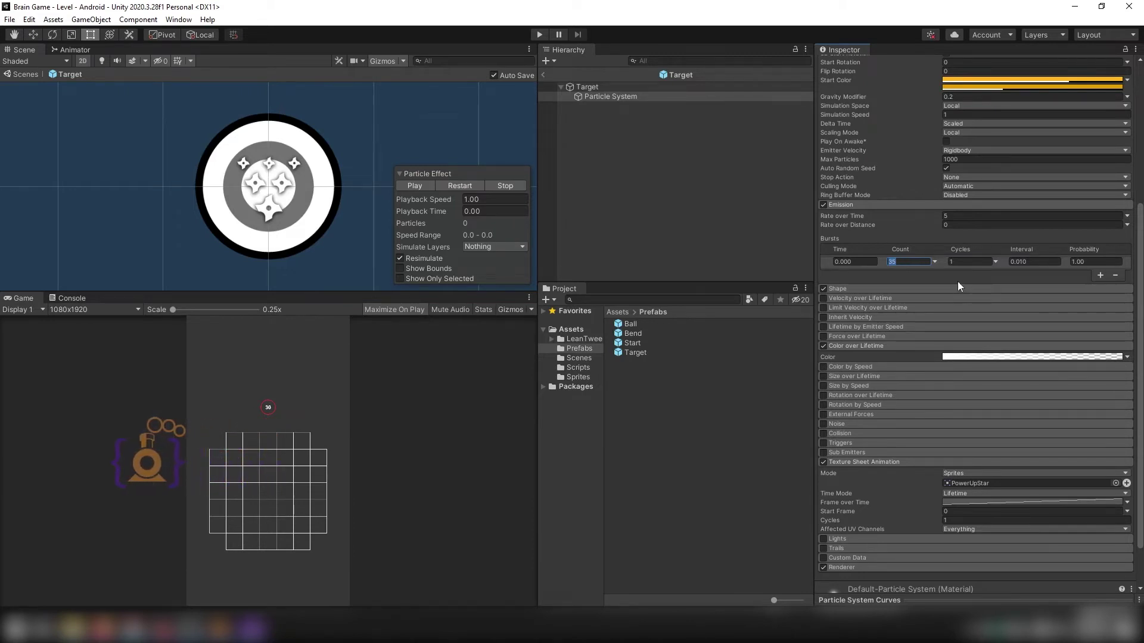
- Confirm the Shape module's emitter stays Circle, then collapse Shape
click(867, 288)
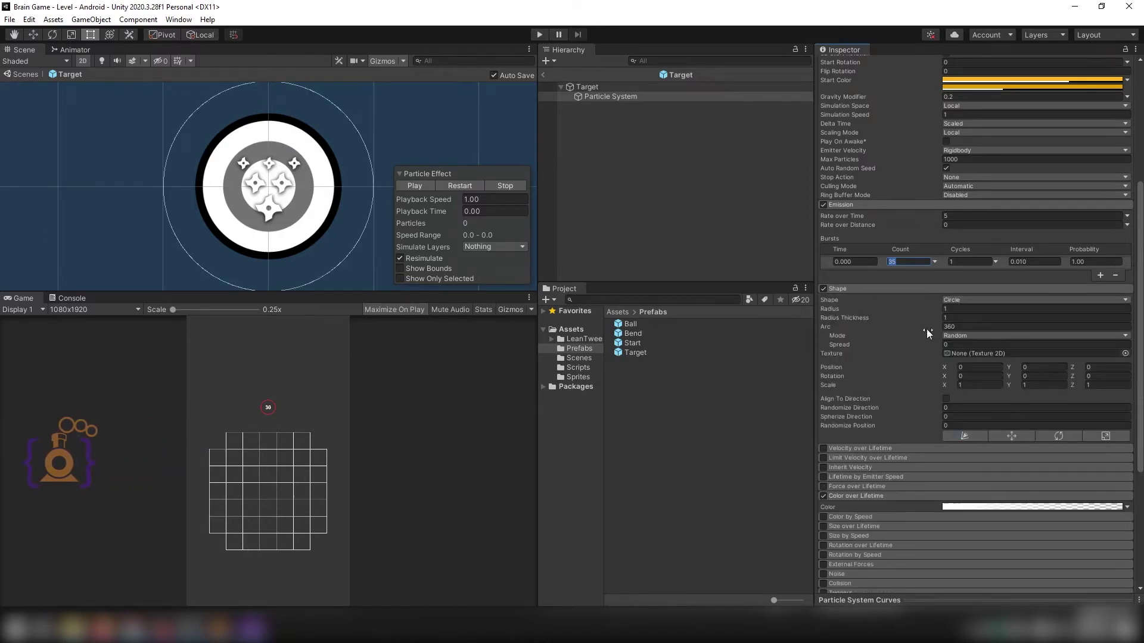
click(966, 300)
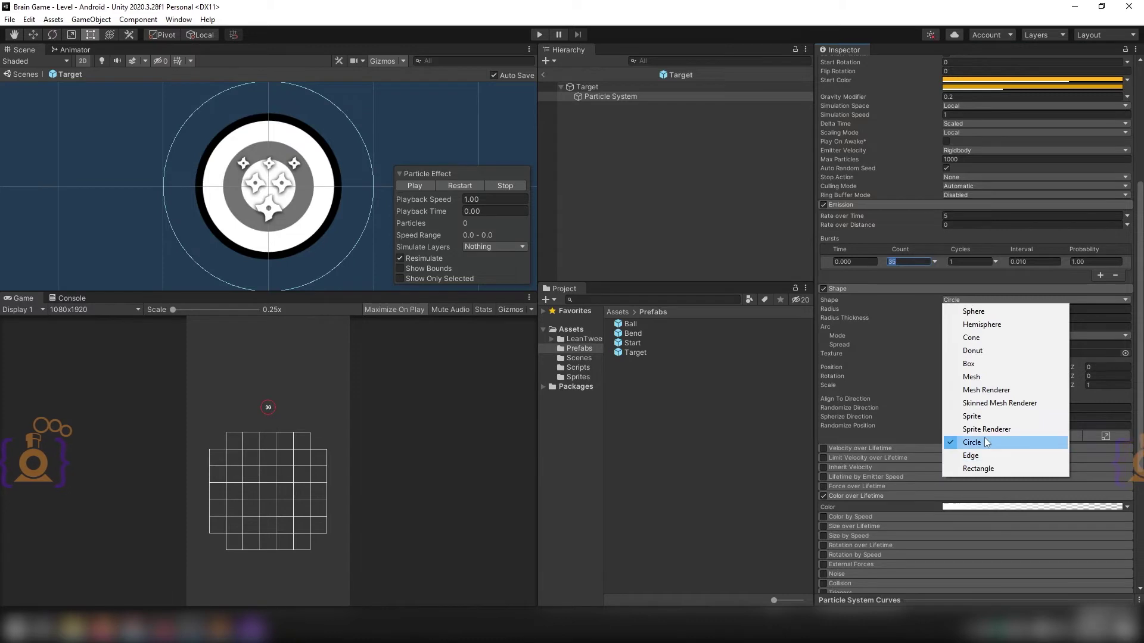
click(902, 289)
click(902, 288)
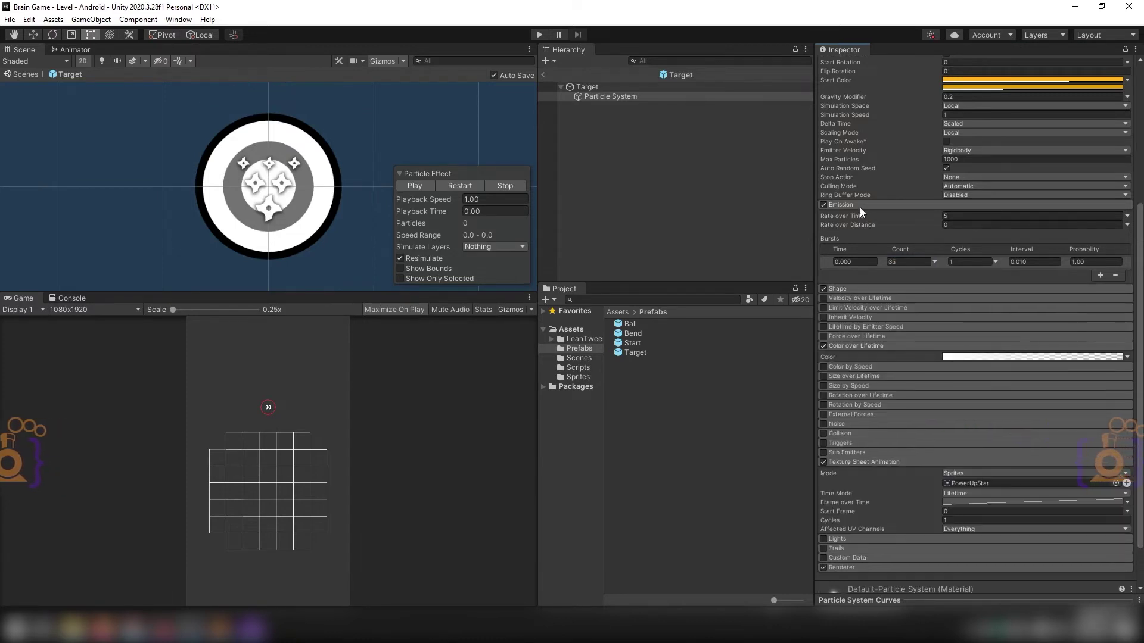
click(856, 205)
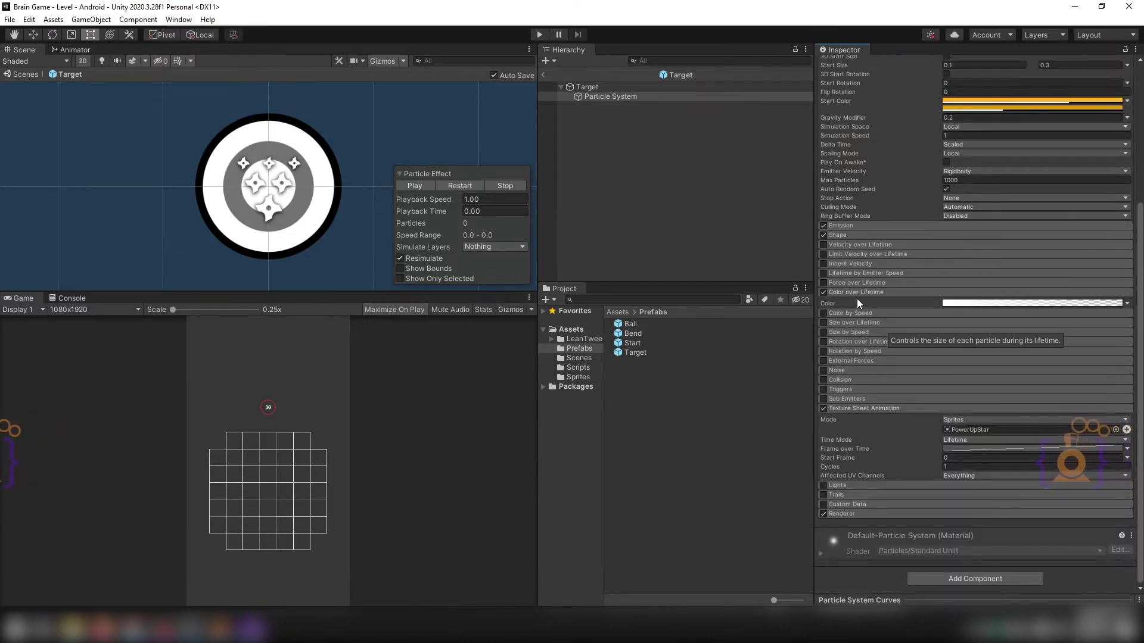
- Make the Color over Lifetime gradient fade to alpha 0 at its end, then collapse the module
scroll(858, 292, up, 1)
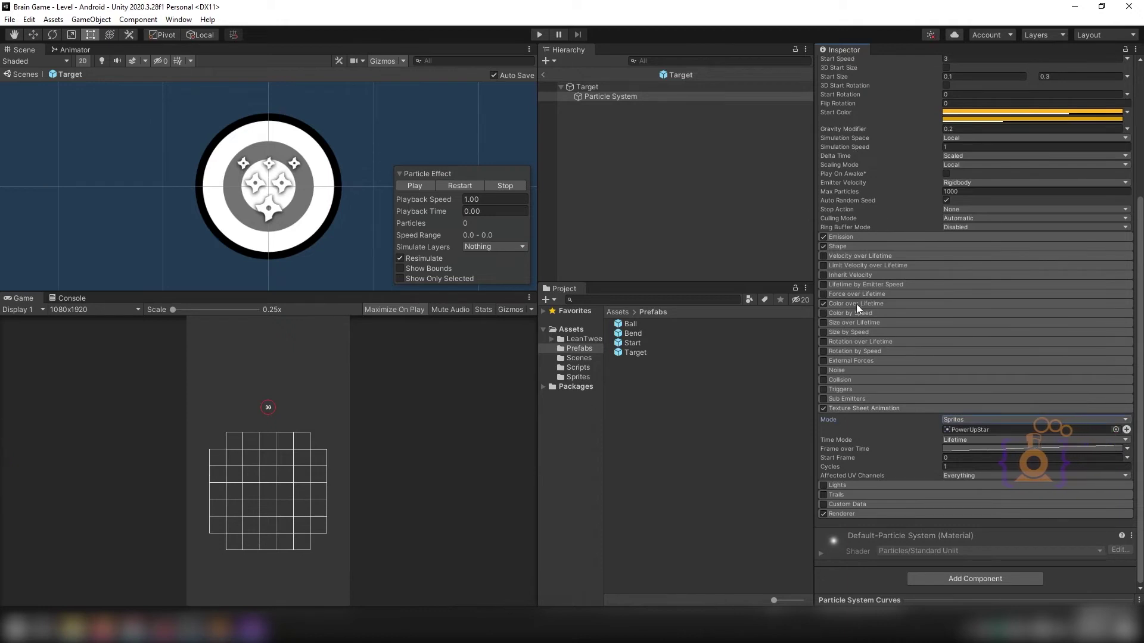
click(1020, 315)
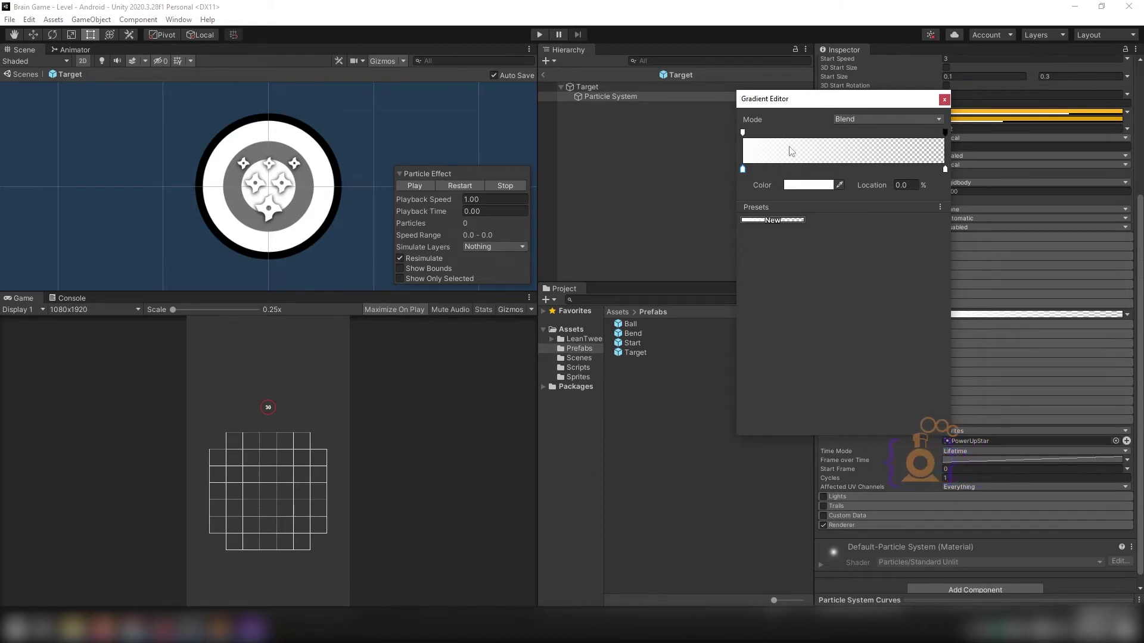
click(852, 120)
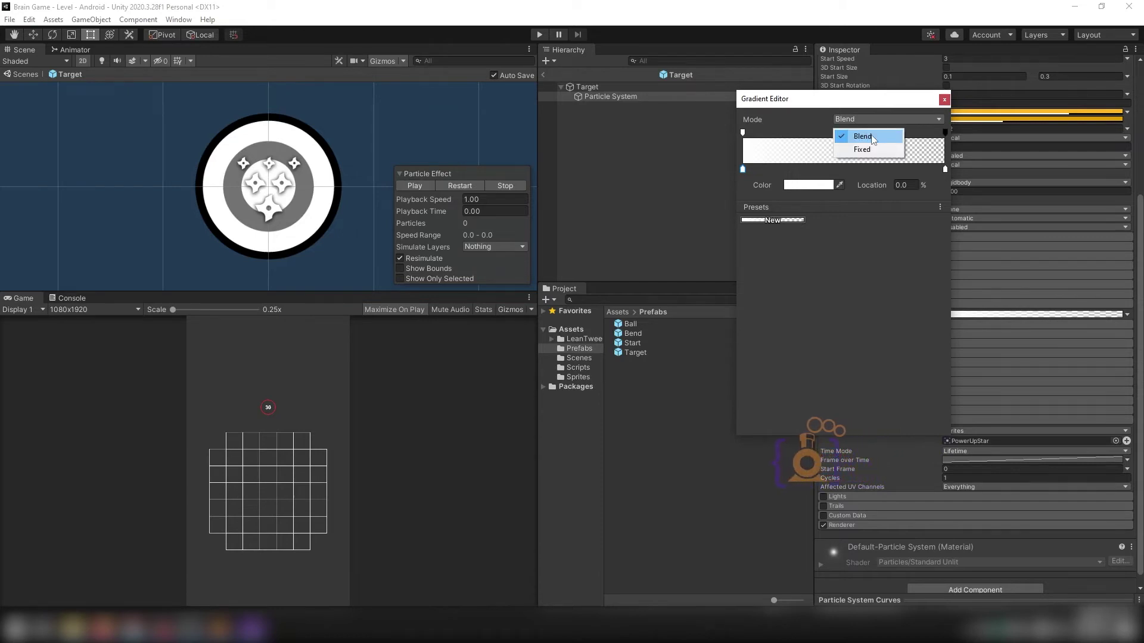
click(793, 119)
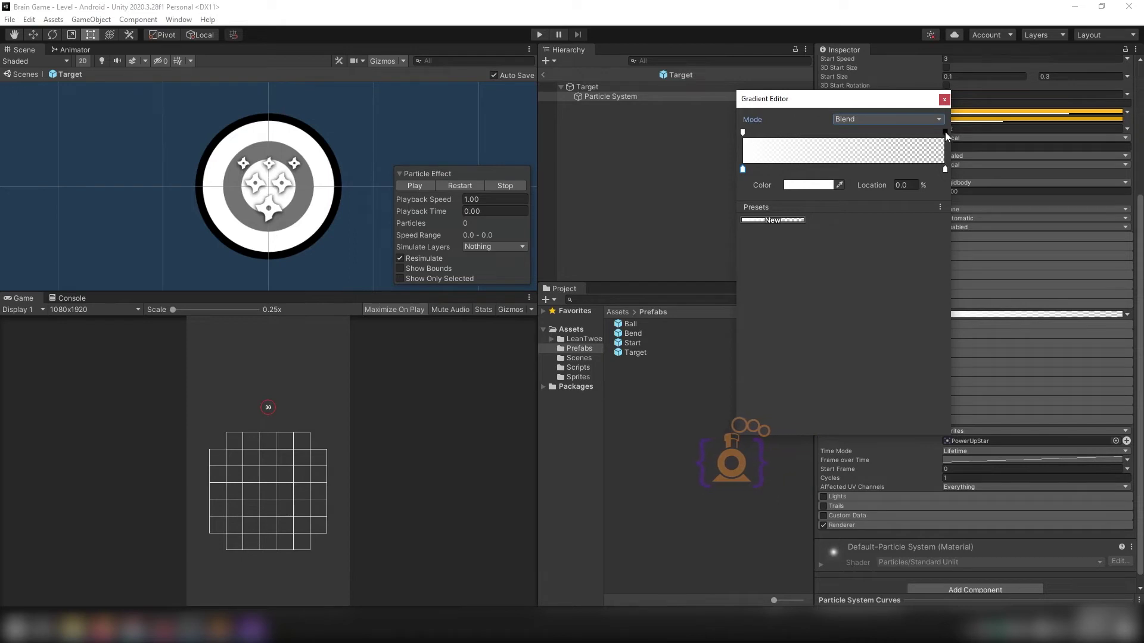
click(945, 132)
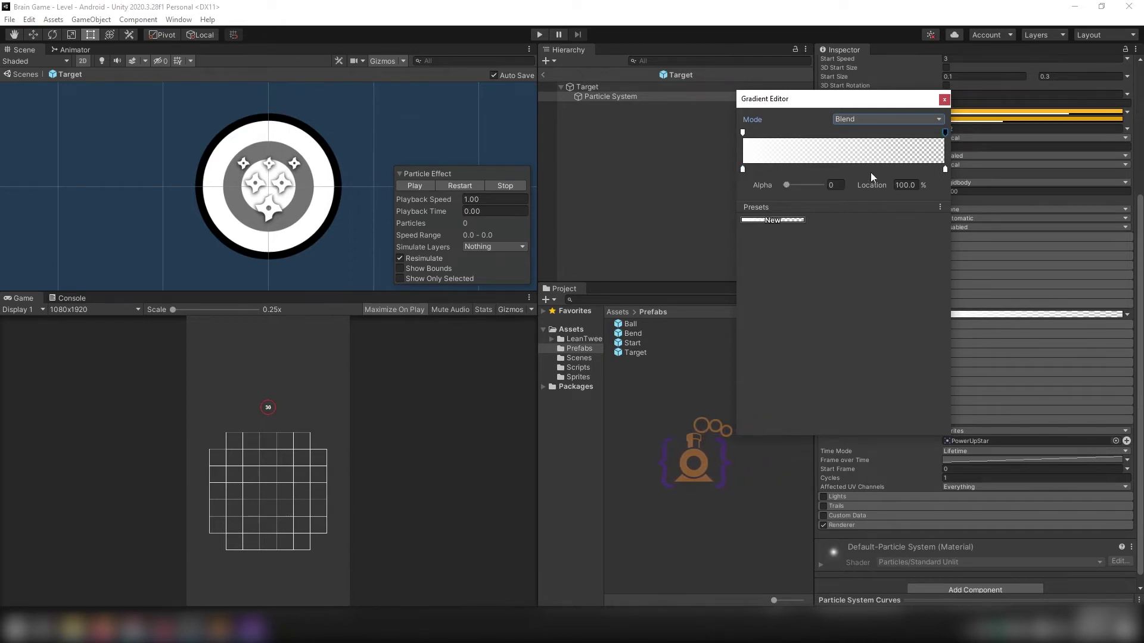
drag(788, 185, 824, 187)
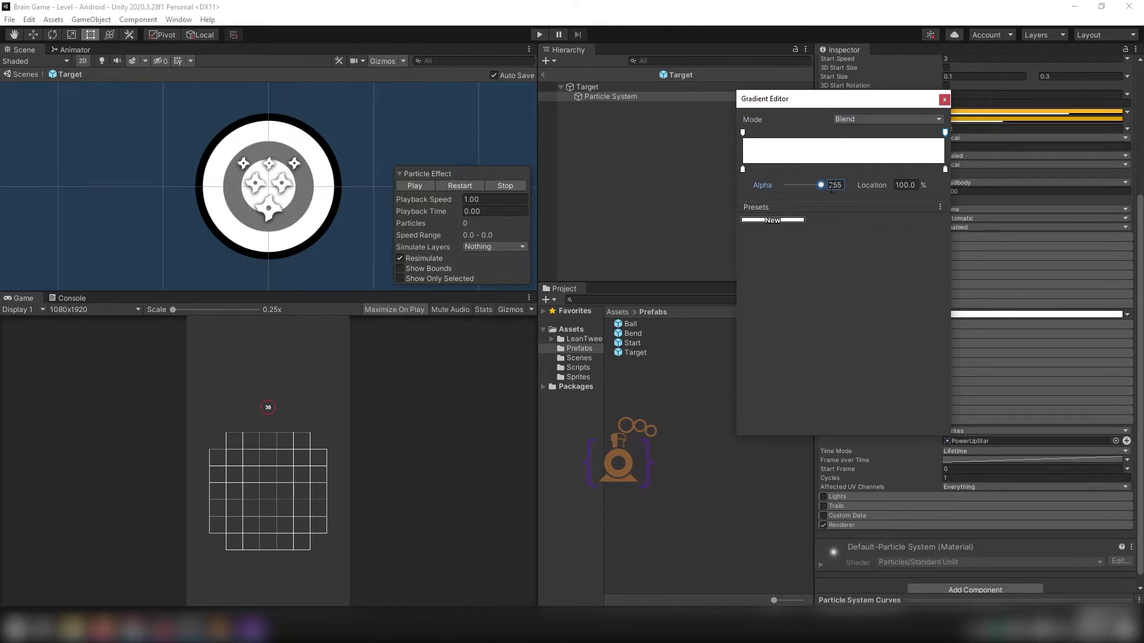
drag(822, 185, 778, 185)
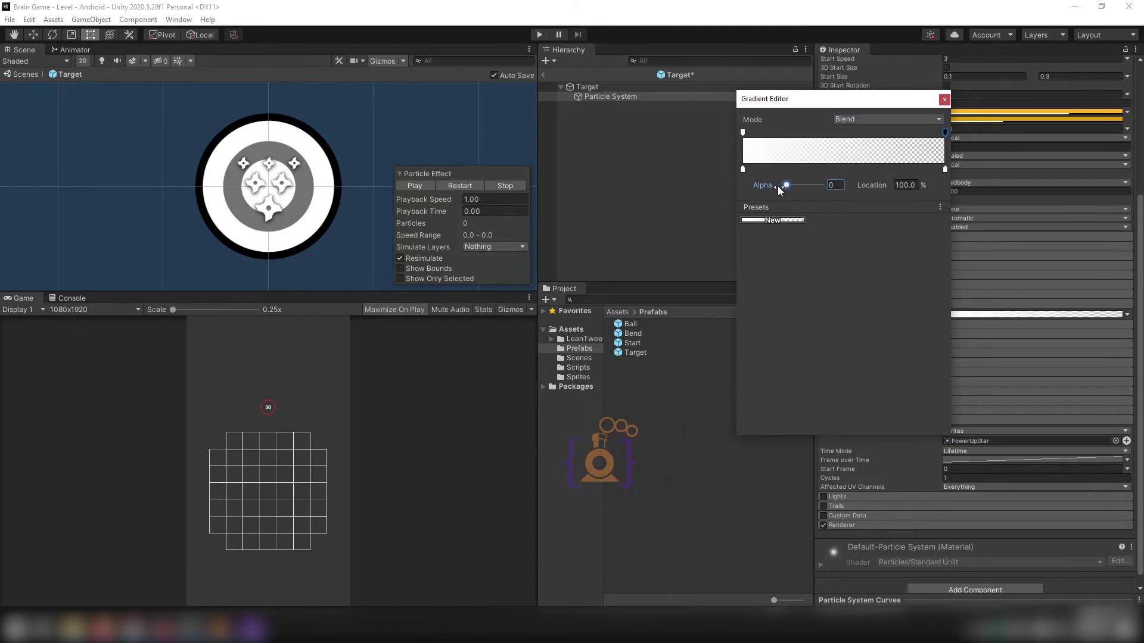
click(944, 99)
click(882, 303)
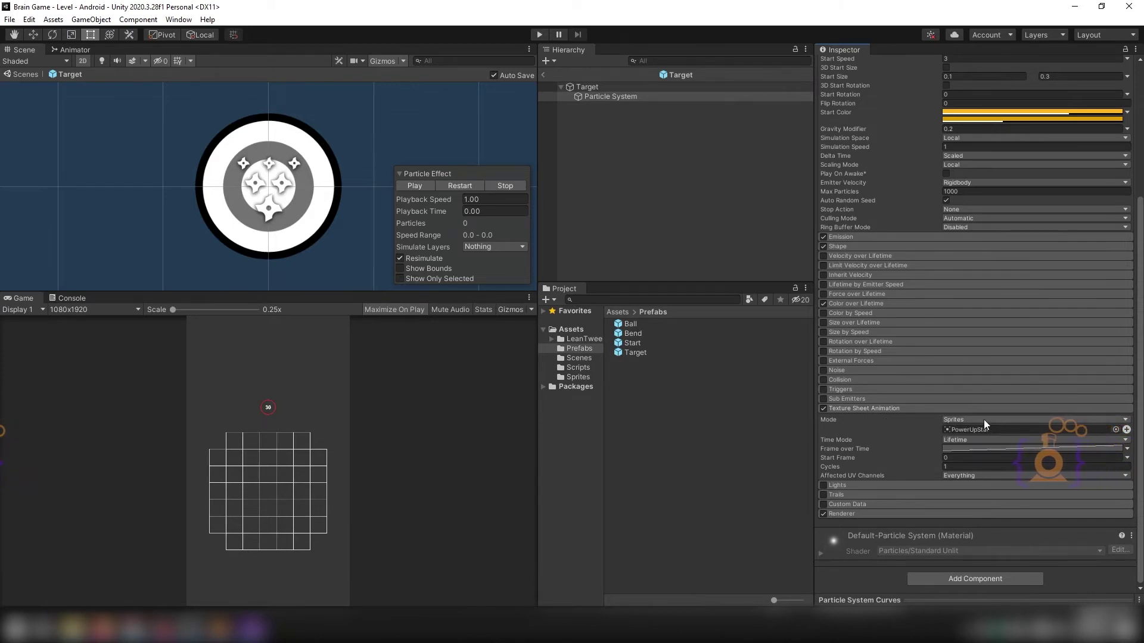
click(985, 420)
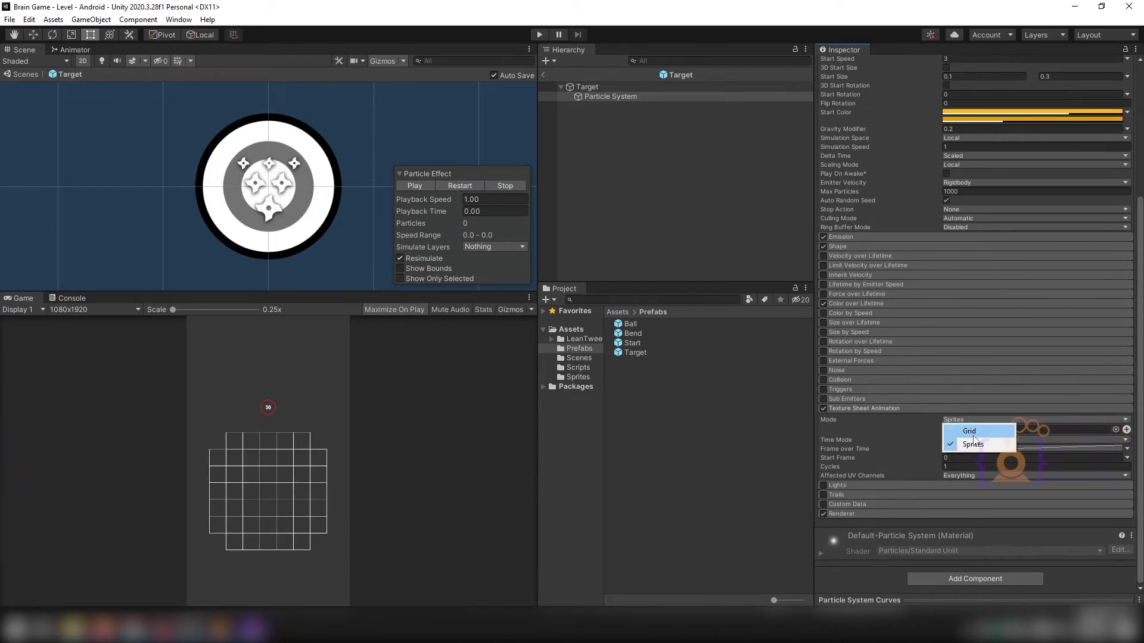
- Keep Texture Sheet Animation in Sprites mode with PowerUpStar as its sprite
click(913, 433)
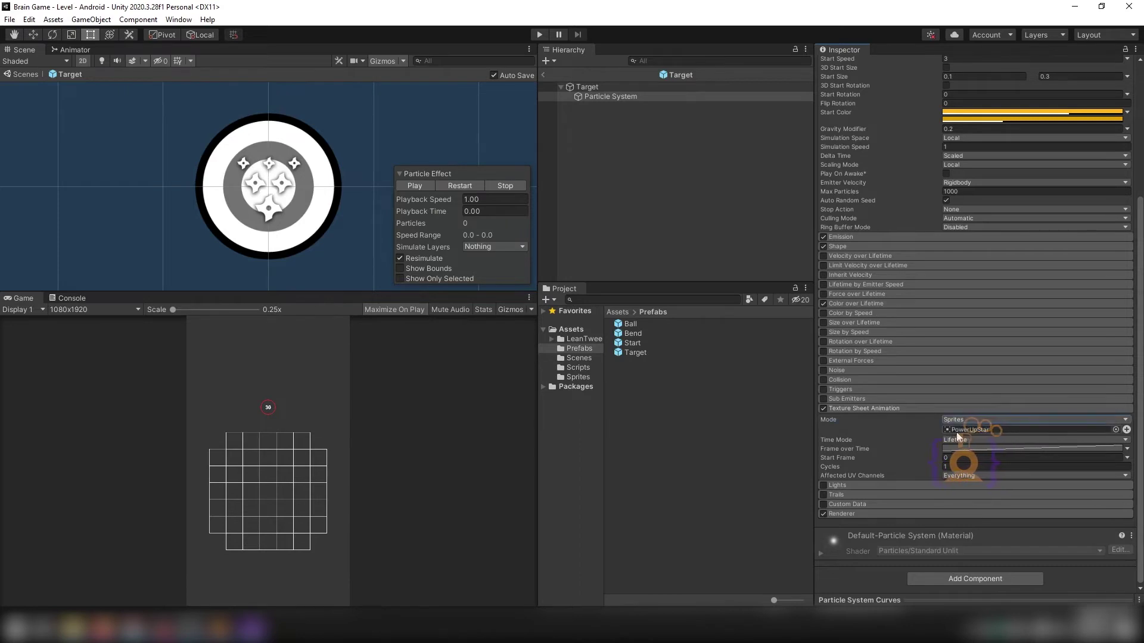
click(1116, 430)
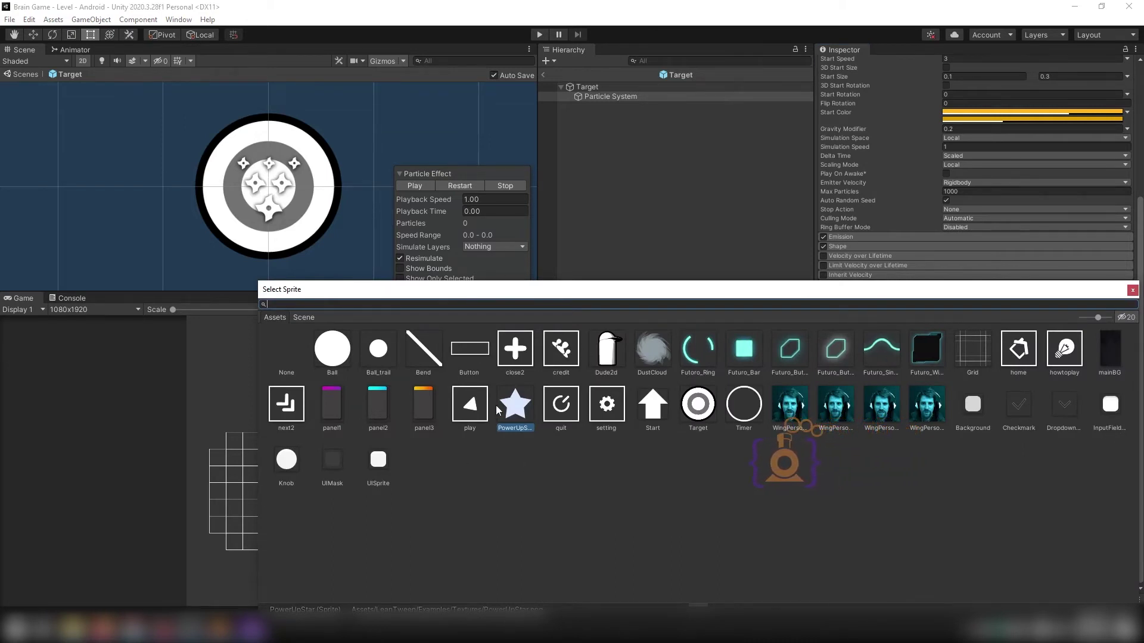
click(516, 404)
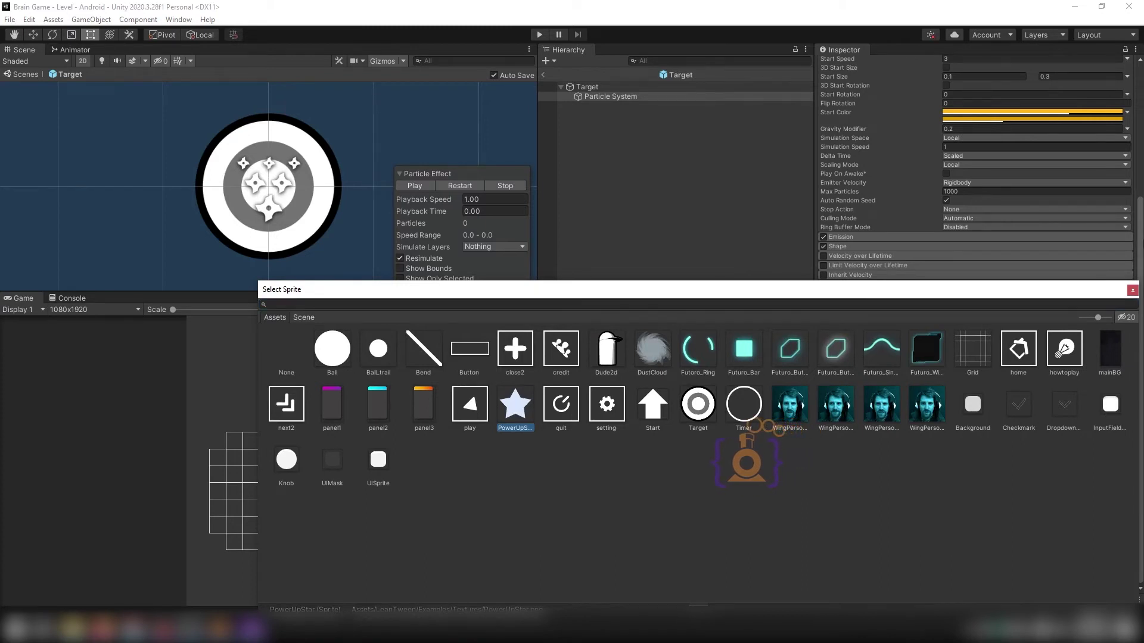
click(1133, 290)
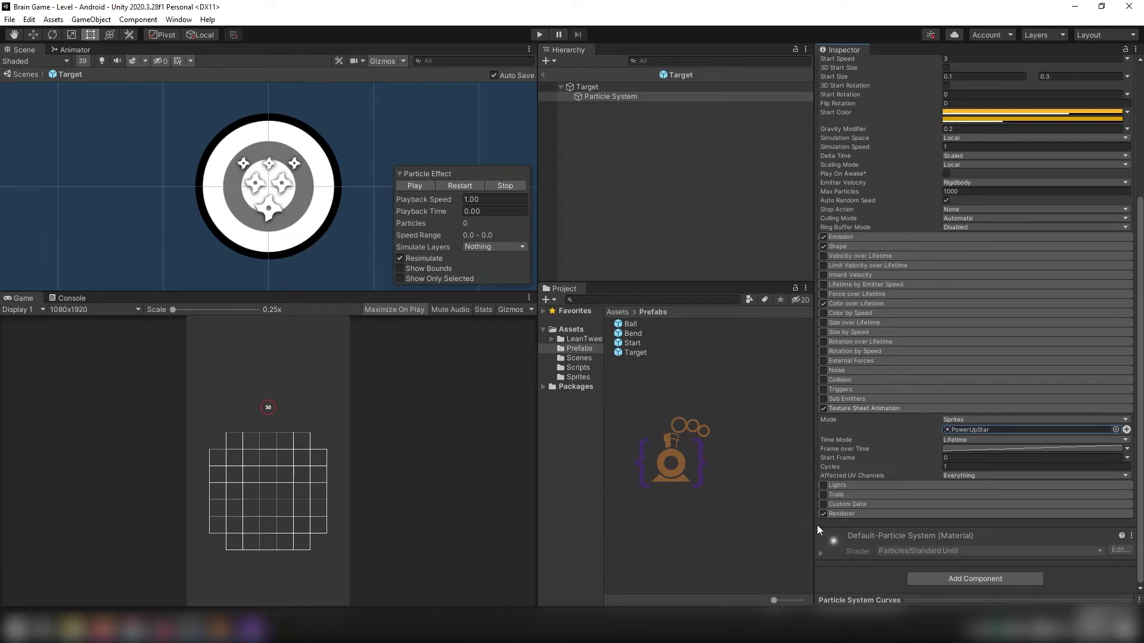
- Play, pause and replay the target's star burst preview, then deselect the particle system
scroll(899, 381, up, 5)
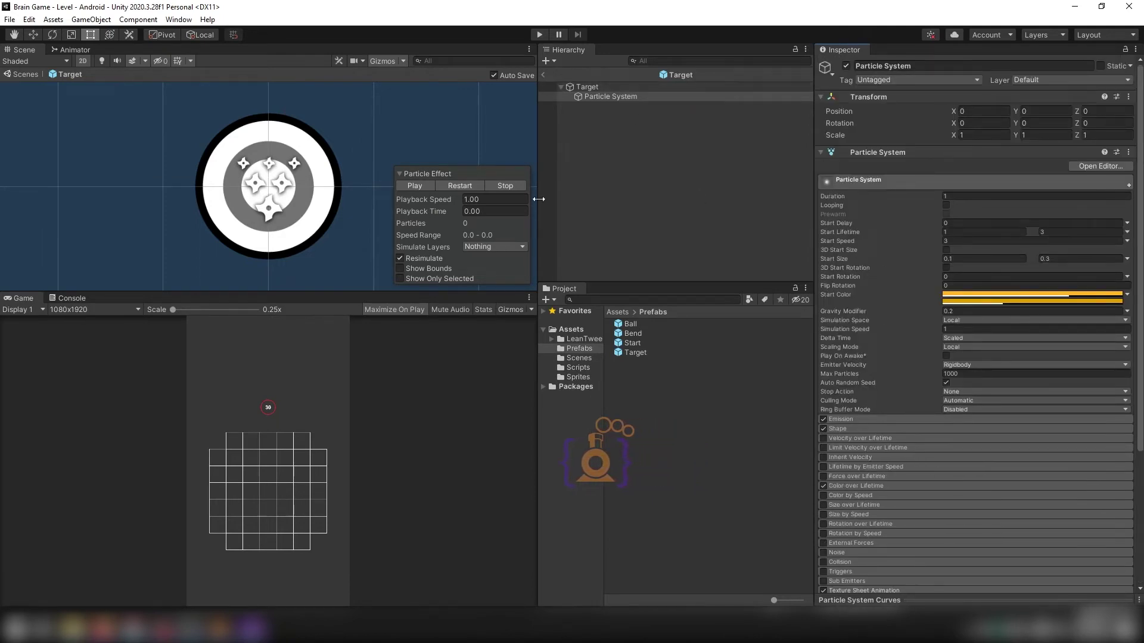
click(417, 187)
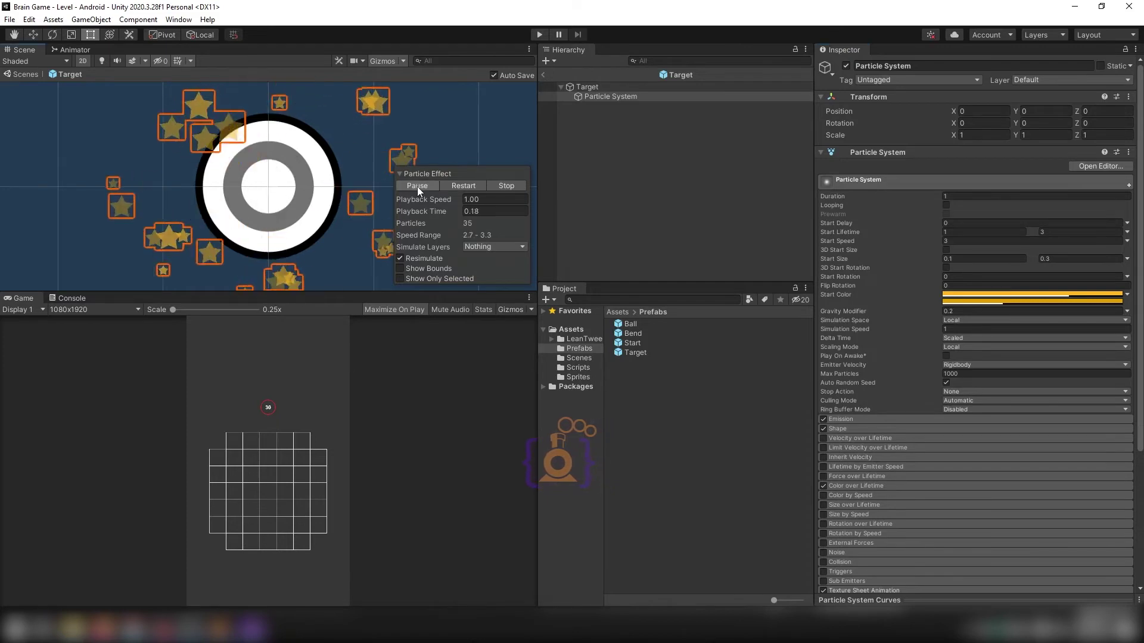
click(417, 187)
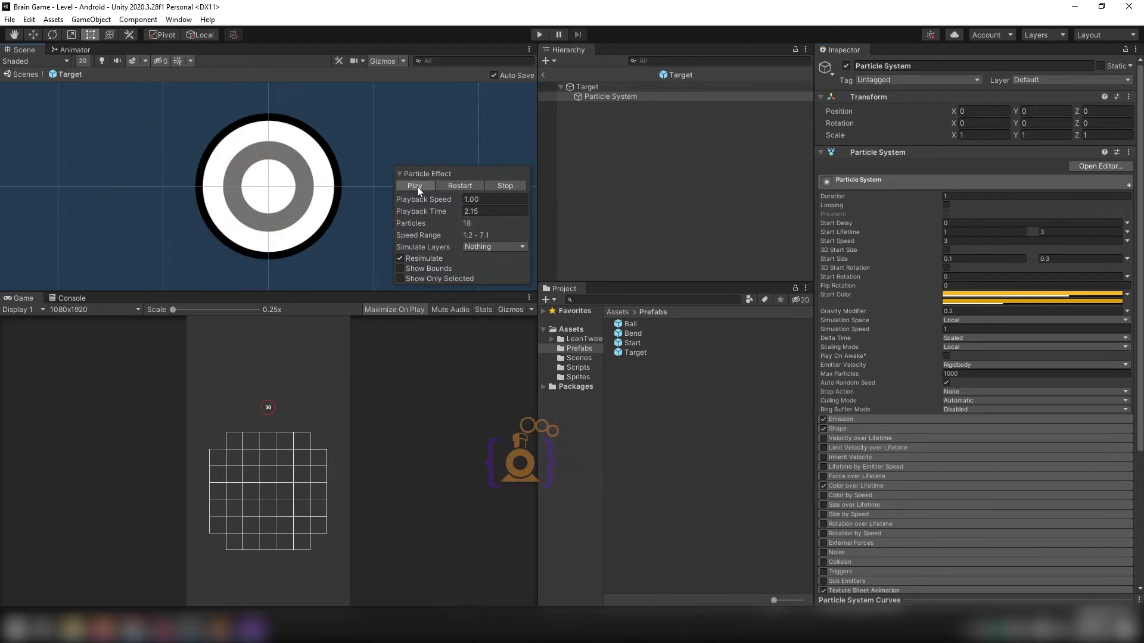
click(602, 158)
click(596, 96)
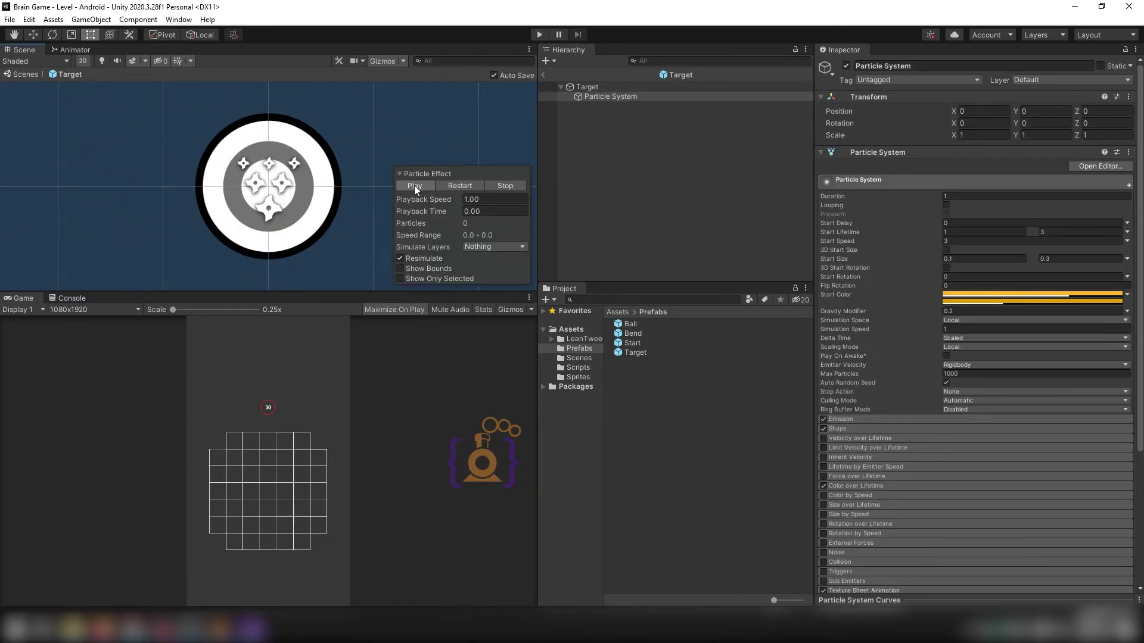
click(414, 185)
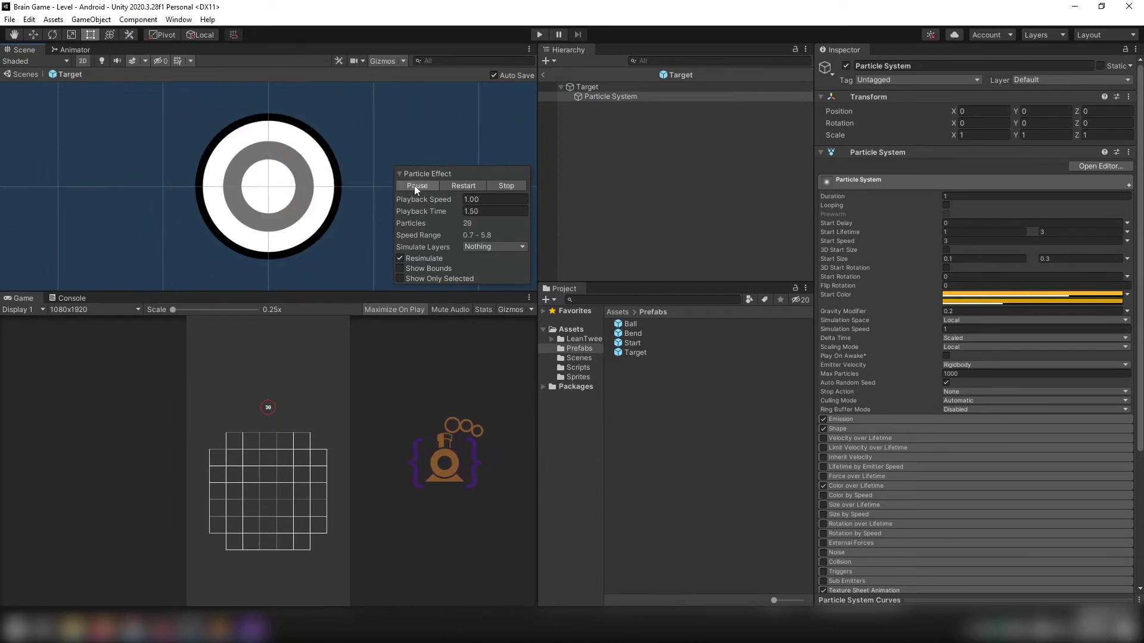
click(634, 148)
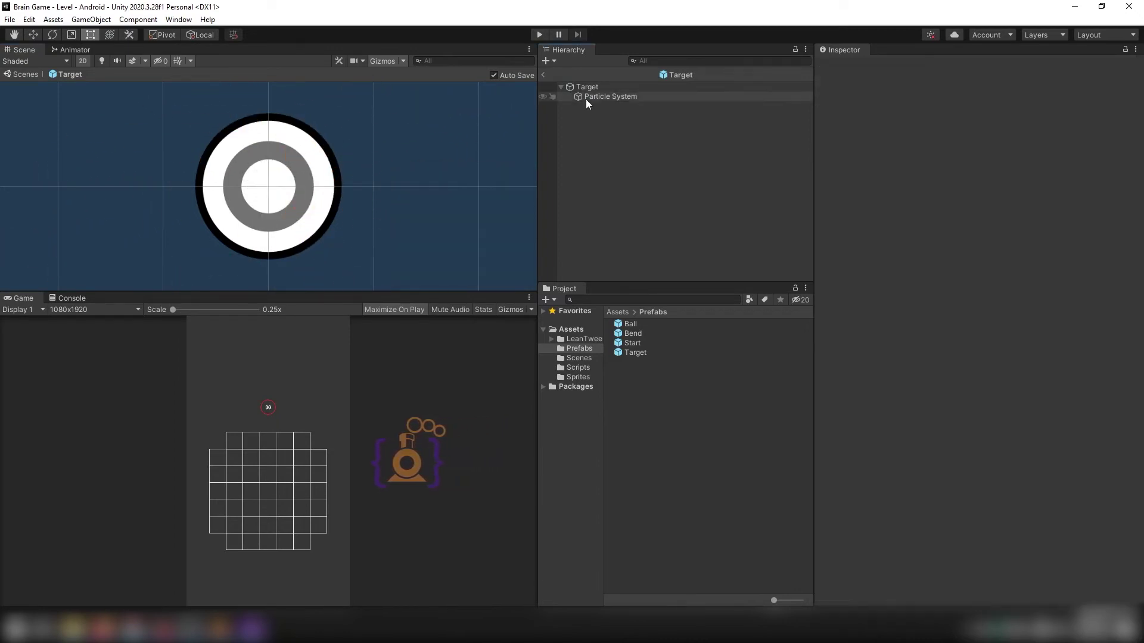
click(544, 75)
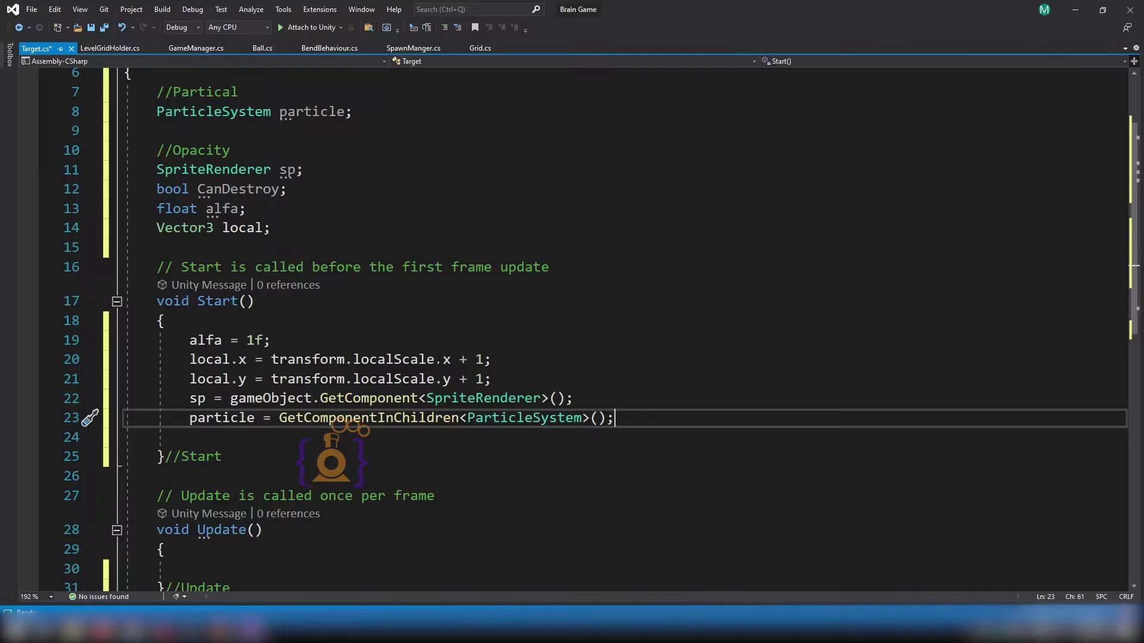
- Add an empty OnCollisionEnter2D(Collision2D collision) method after Start using the oncol completion
scroll(439, 358, down, 3)
click(641, 281)
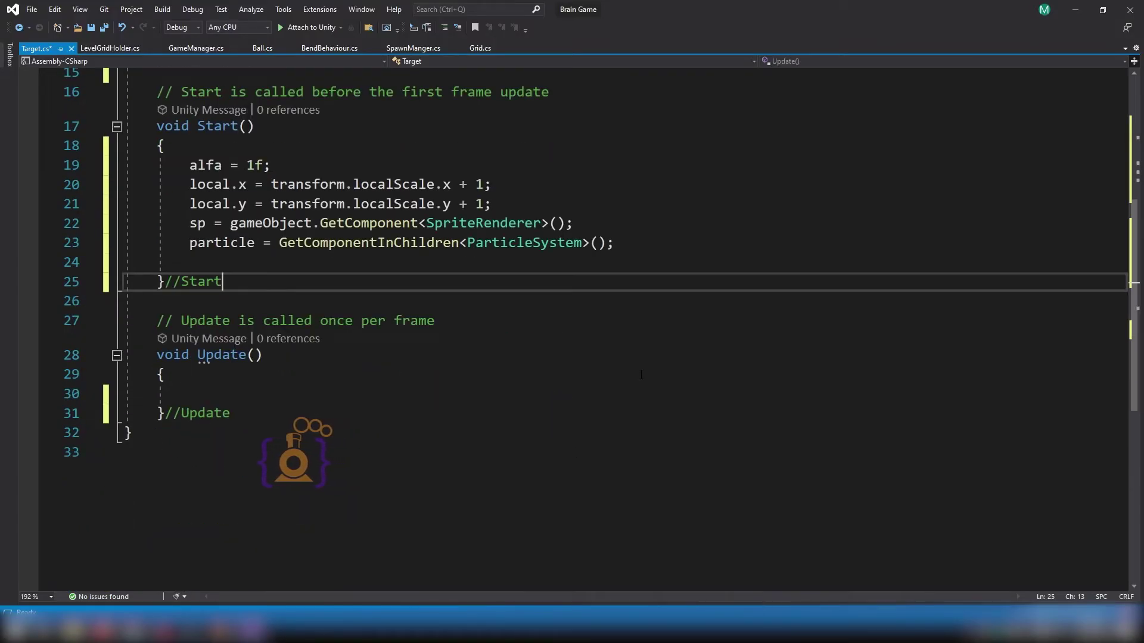
key(Return)
key(Return)
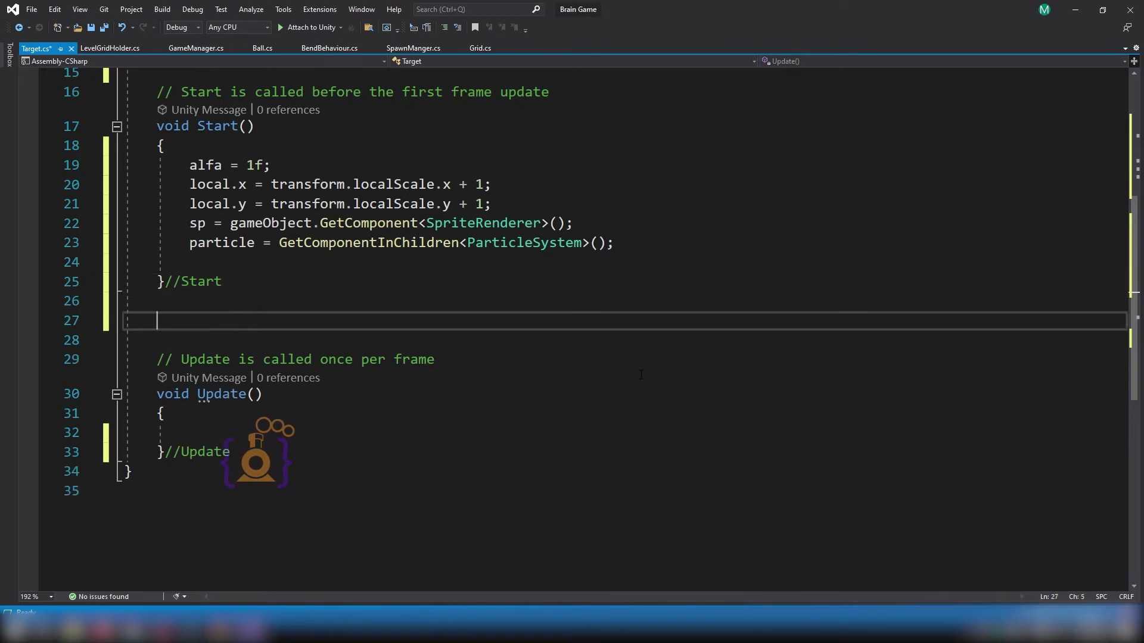
text(on)
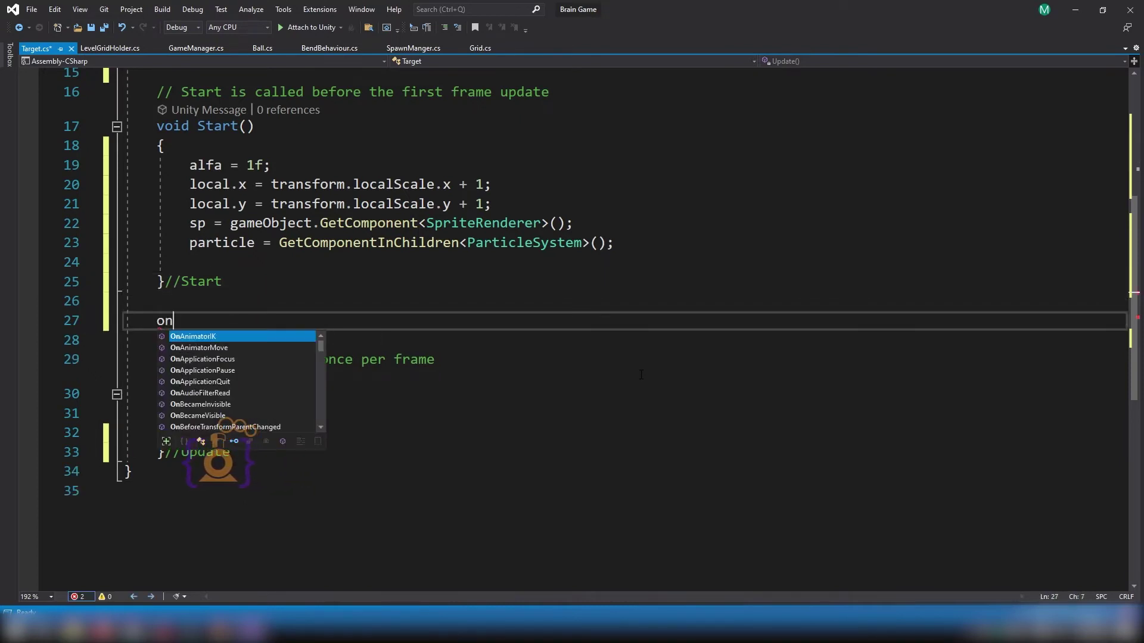
text(col)
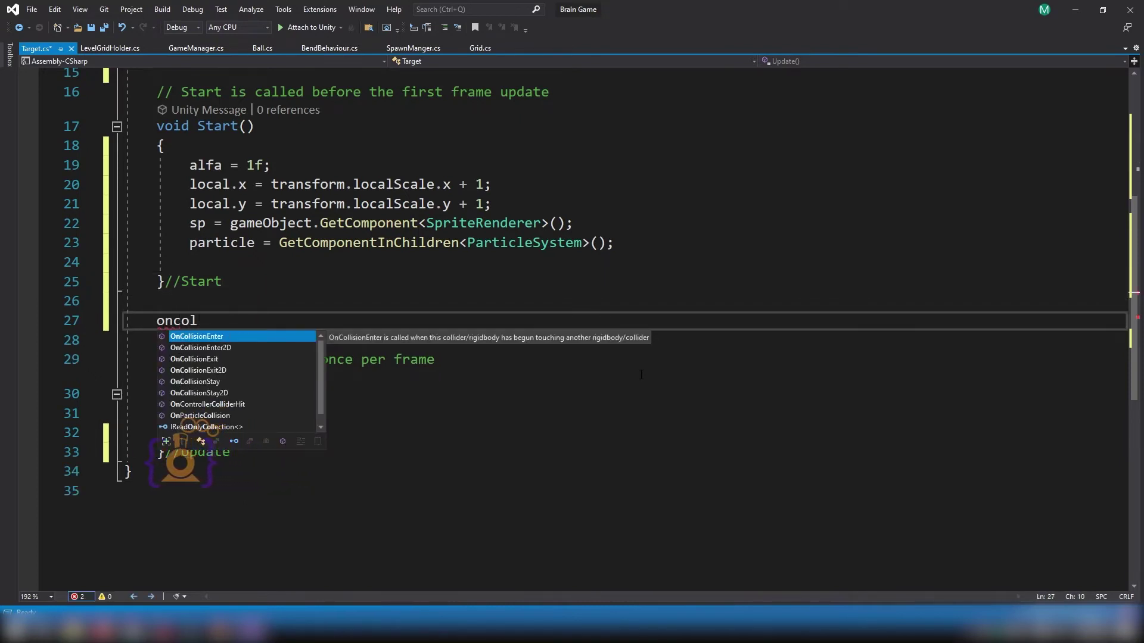
key(Tab)
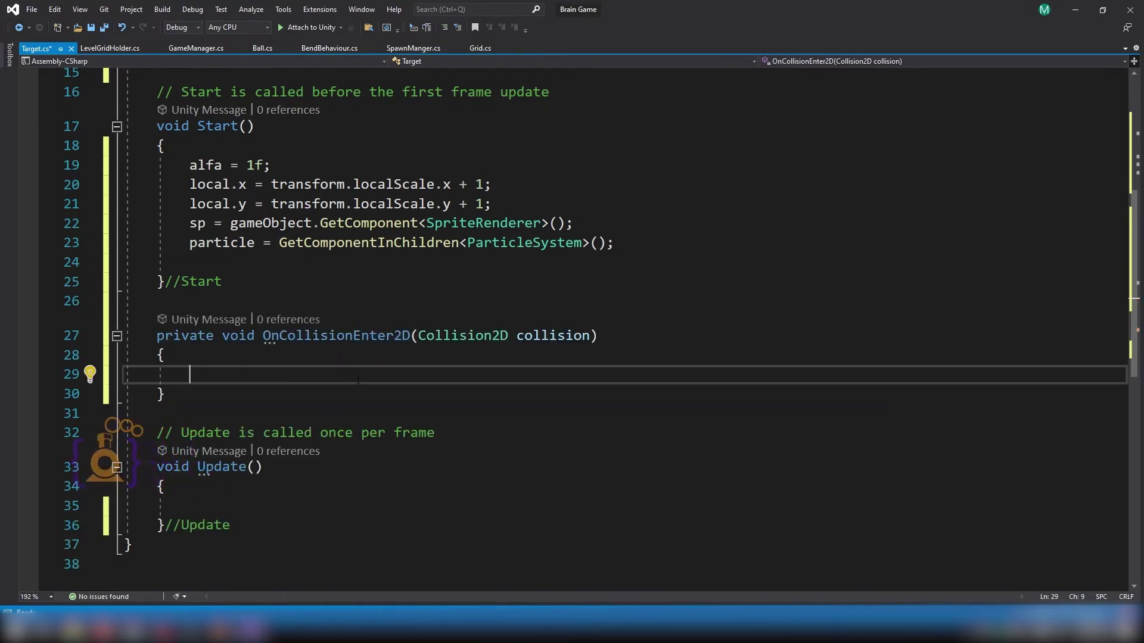
click(321, 50)
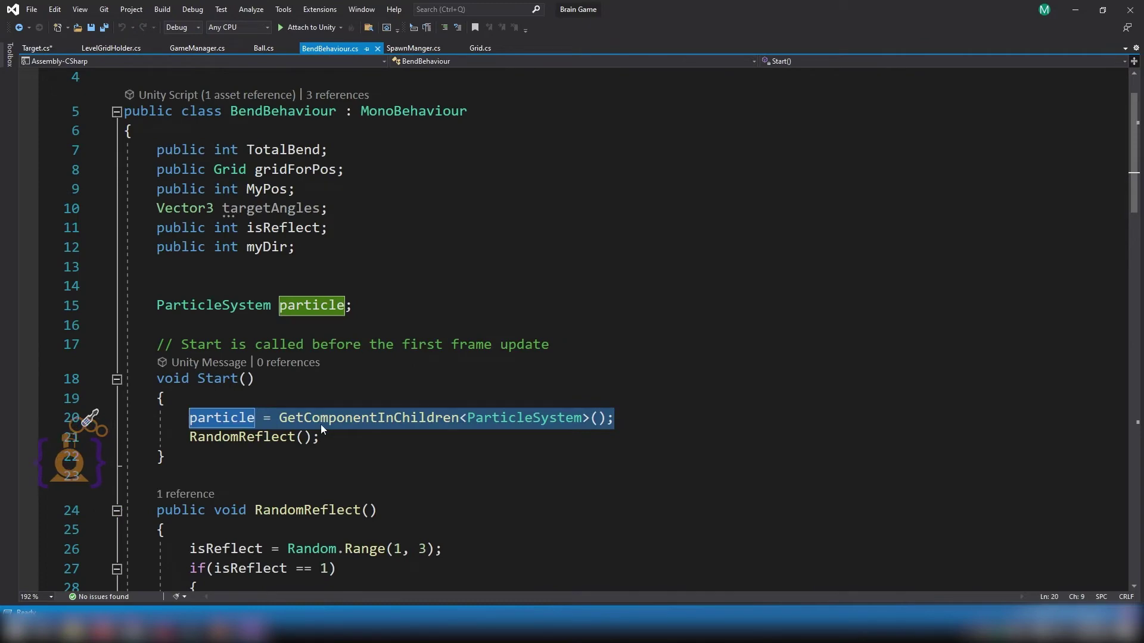
- Replace Target.cs's empty OnCollisionEnter2D with the copied Ball-collision method
scroll(321, 424, down, 5)
scroll(321, 423, down, 4)
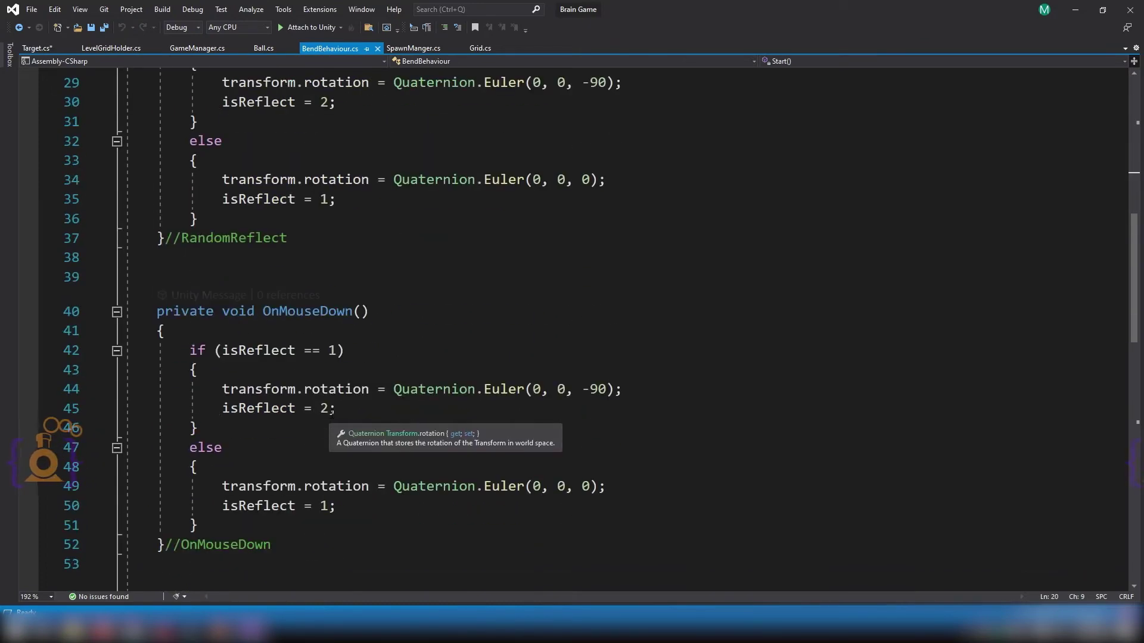
scroll(346, 450, down, 1)
scroll(346, 450, down, 3)
scroll(566, 324, down, 1)
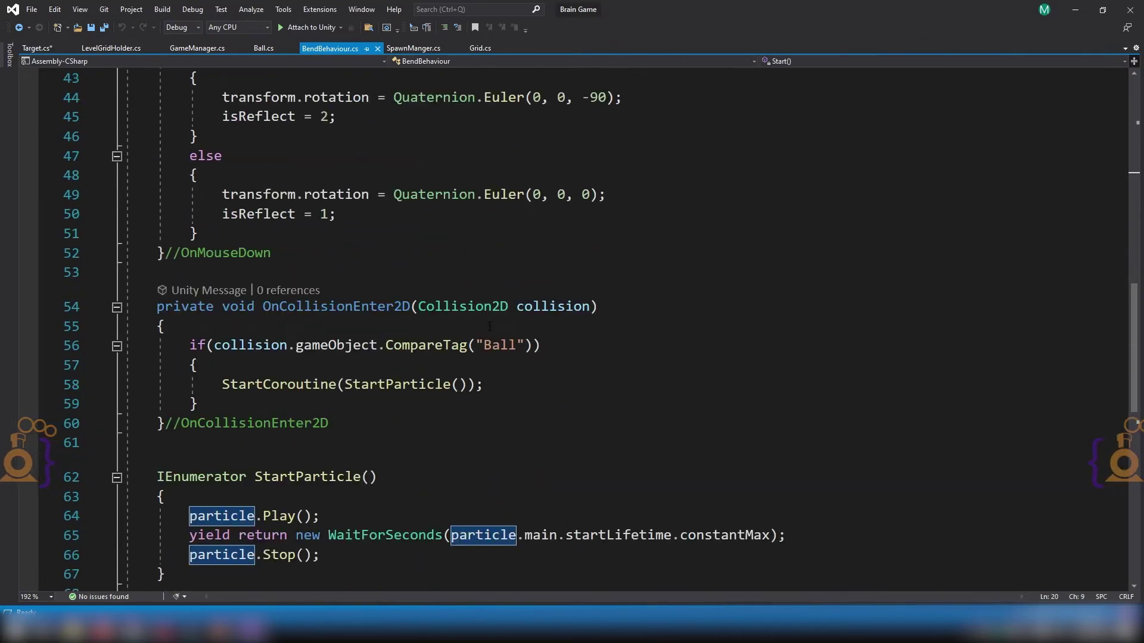
scroll(182, 209, down, 2)
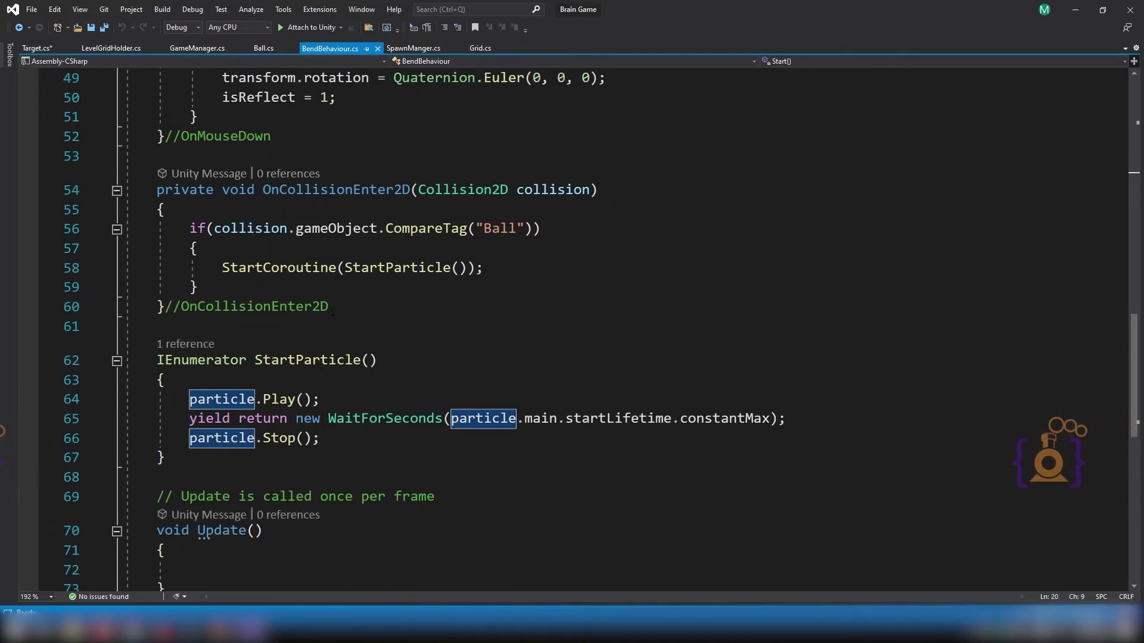
drag(330, 307, 156, 189)
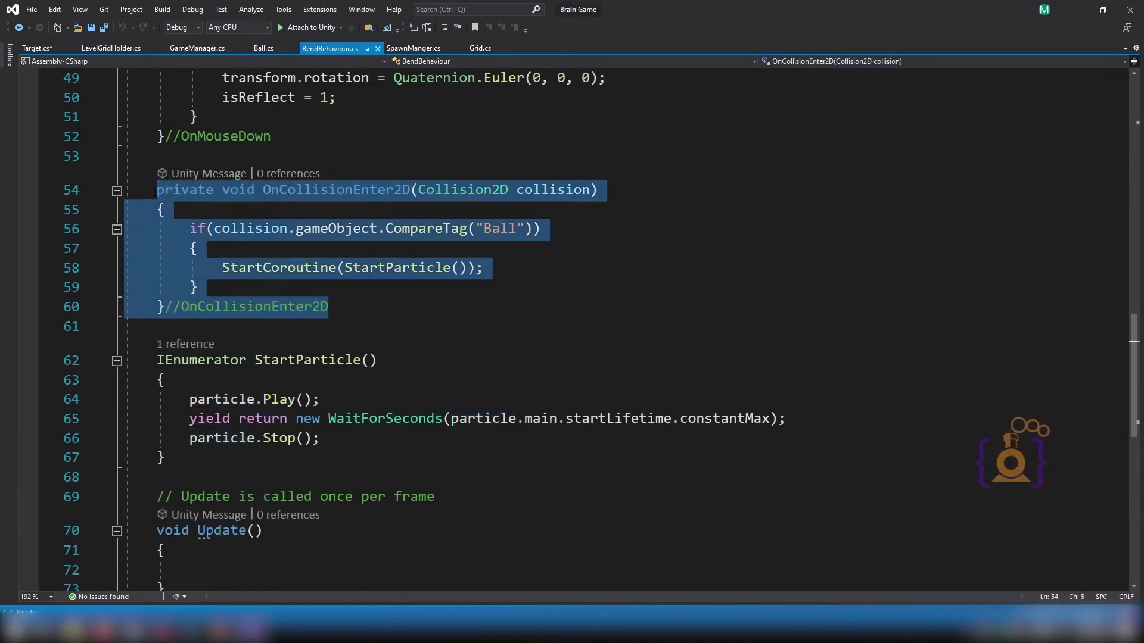
click(35, 47)
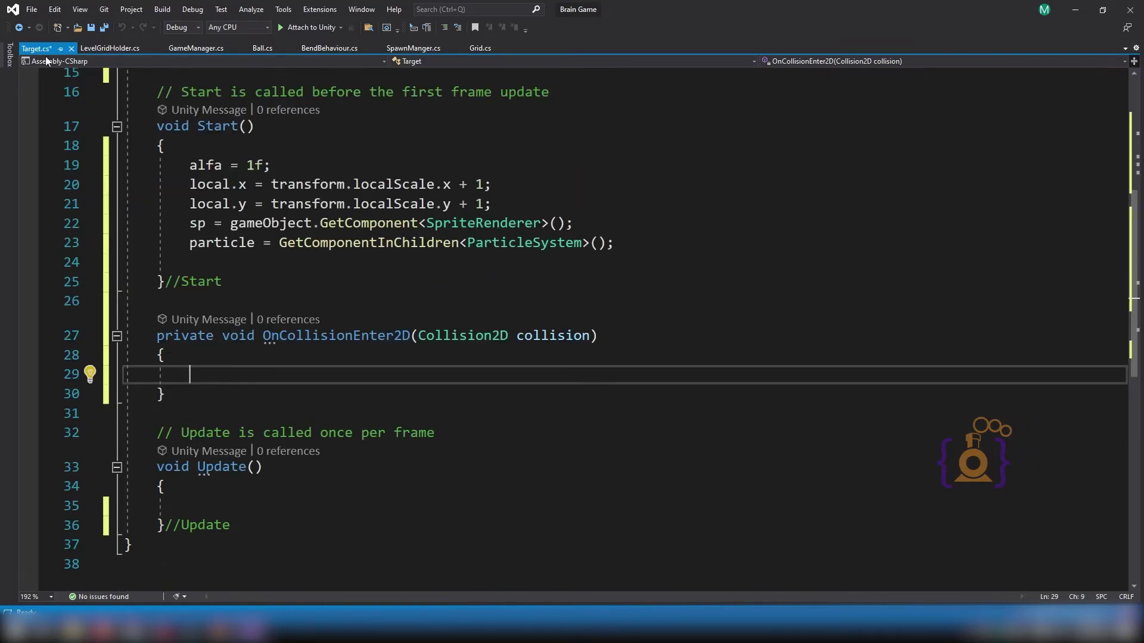
drag(165, 394, 166, 336)
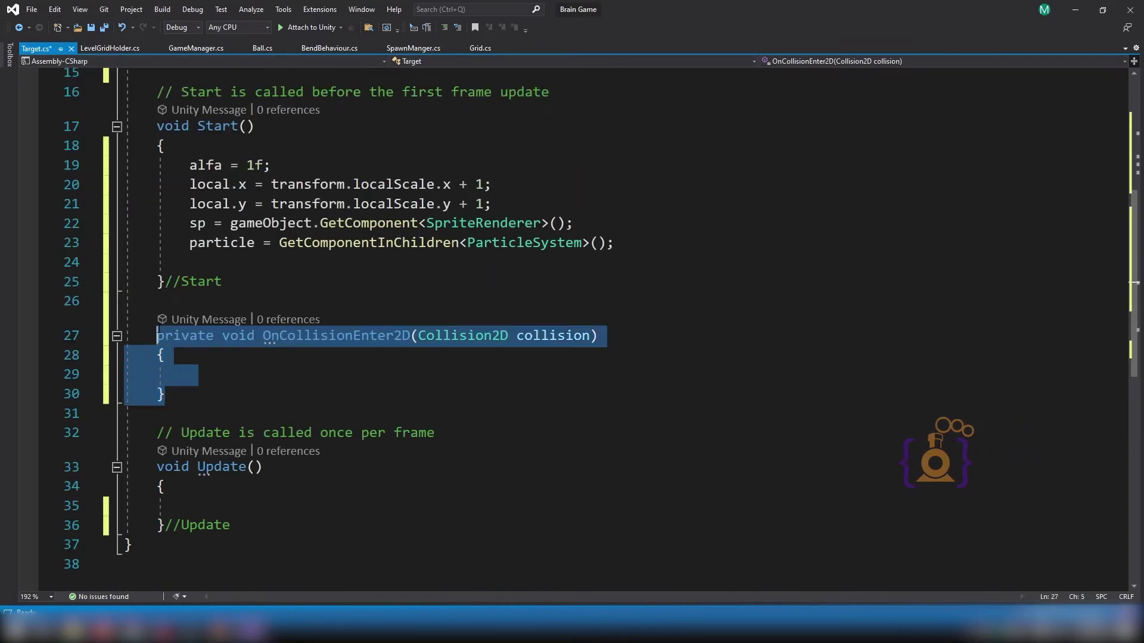
text(private void OnCollisionEnter2D(Collision2D collision)     {         if (collision.gameObject.CompareTag("Ball"))         {             StartCoroutine(StartParticle());         }     }//OnCollisionEnter2D)
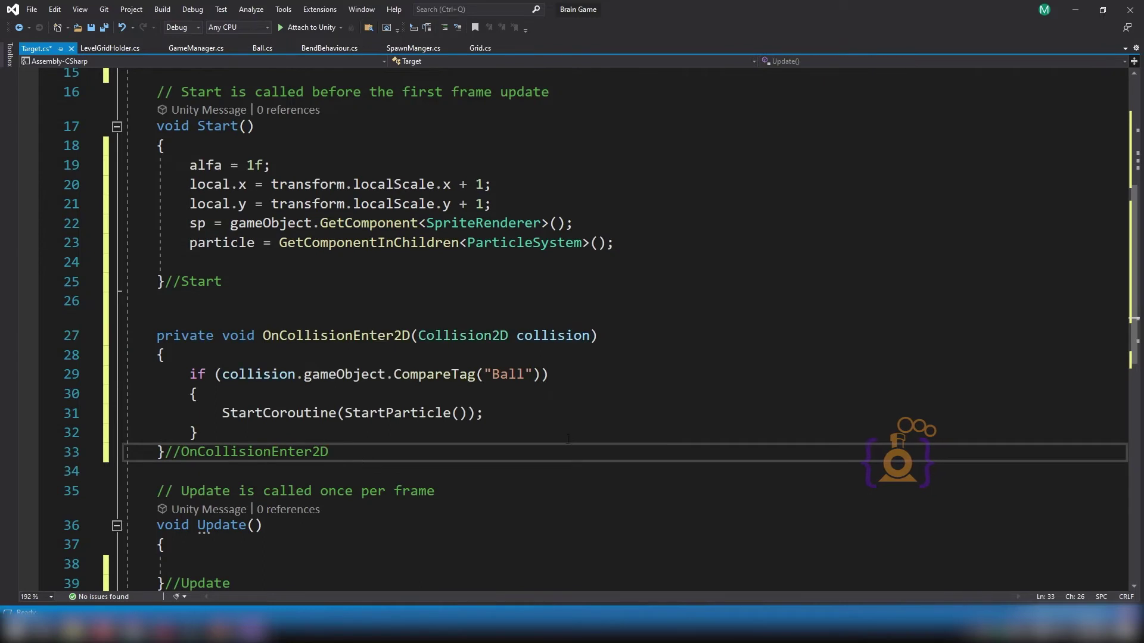
scroll(511, 316, down, 1)
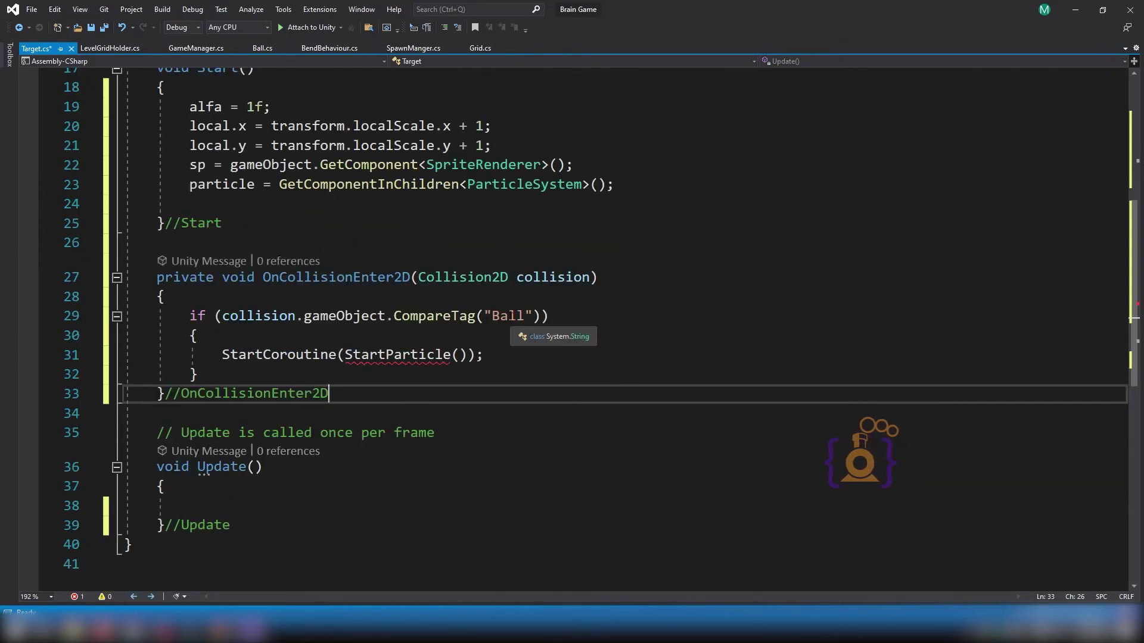
double_click(511, 316)
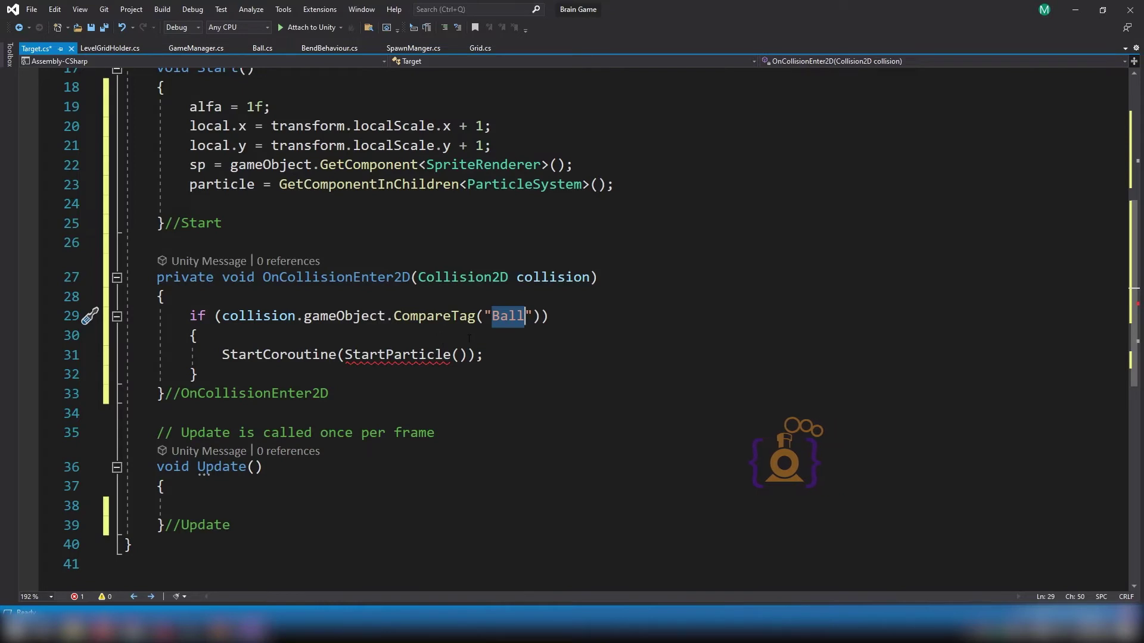
scroll(447, 330, down, 2)
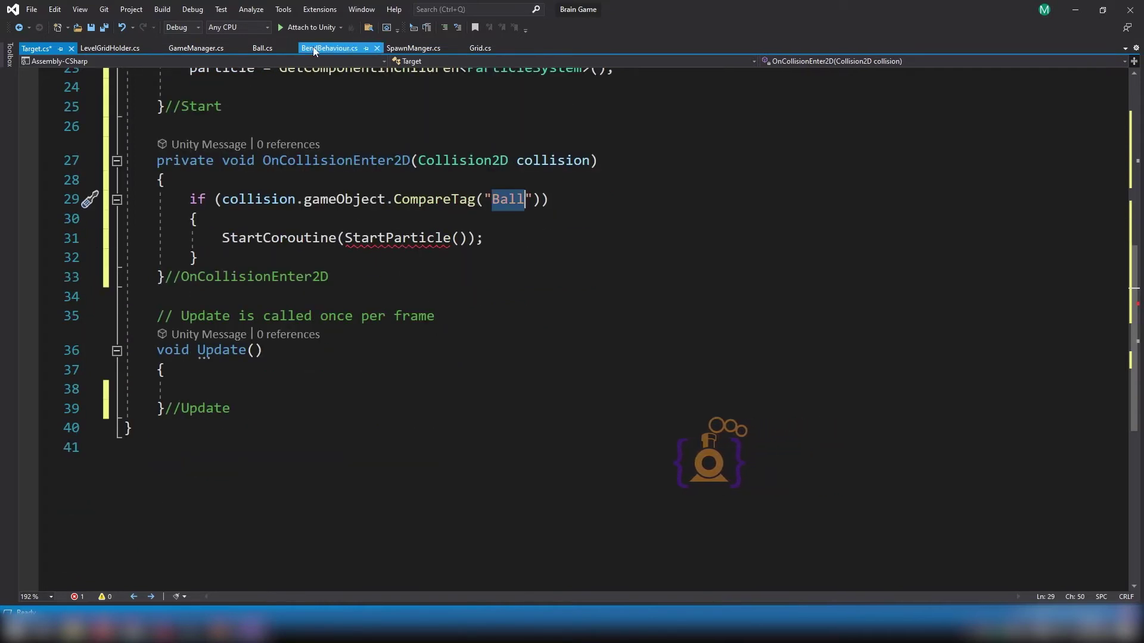
- Copy the StartParticle coroutine from BendBehaviour.cs and paste it below the collision method in Target.cs
click(329, 47)
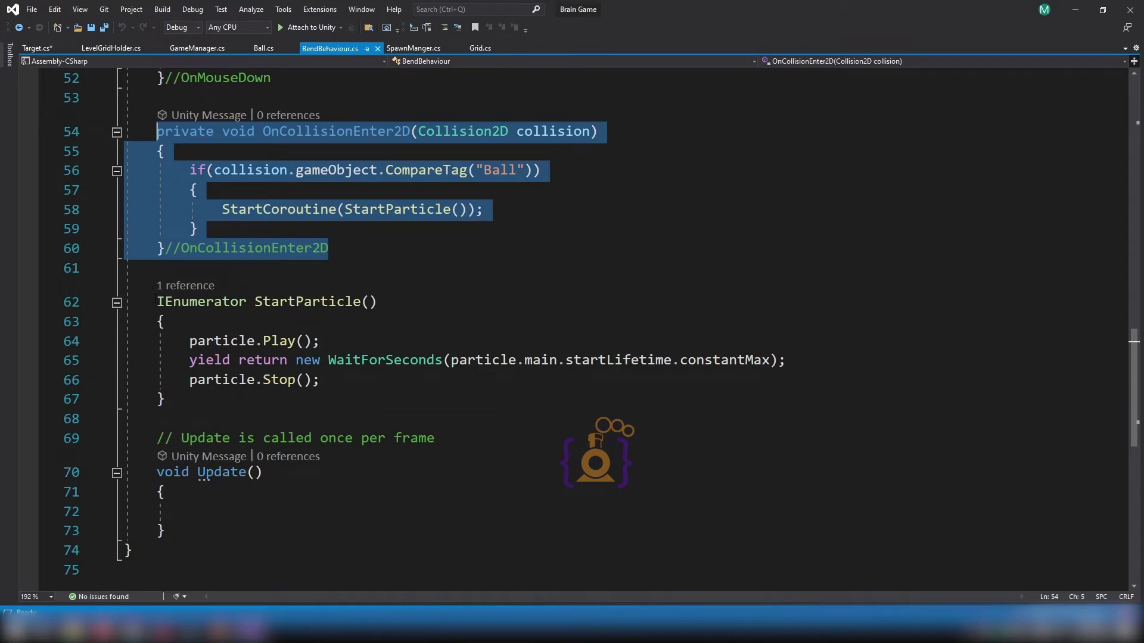
drag(156, 302, 182, 400)
key(ctrl+c)
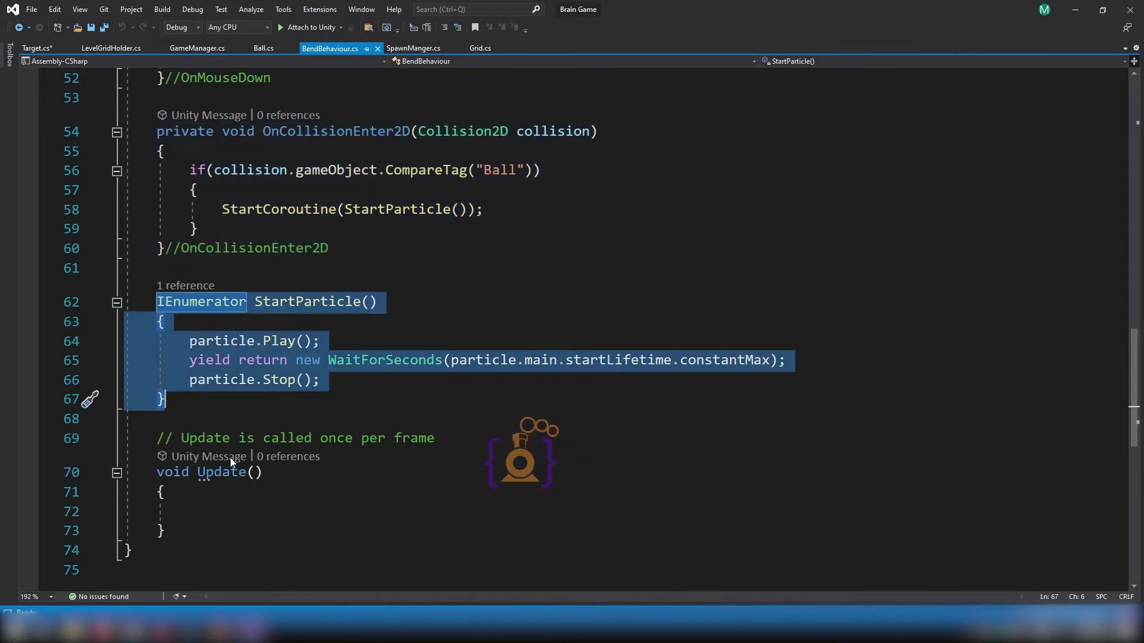
click(36, 48)
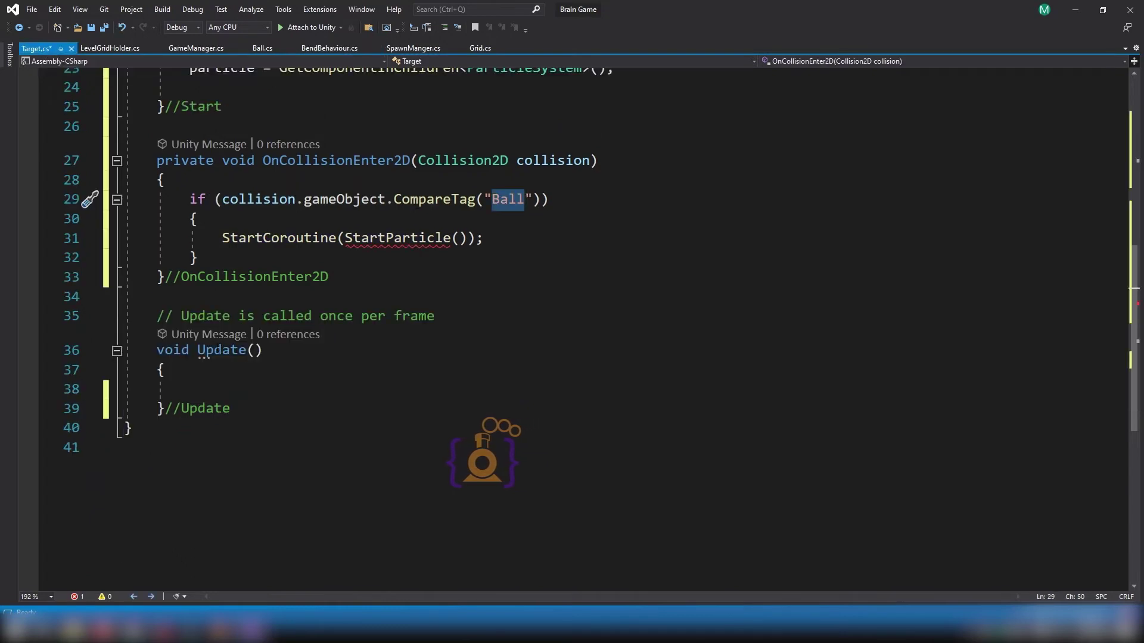
click(345, 275)
key(Return)
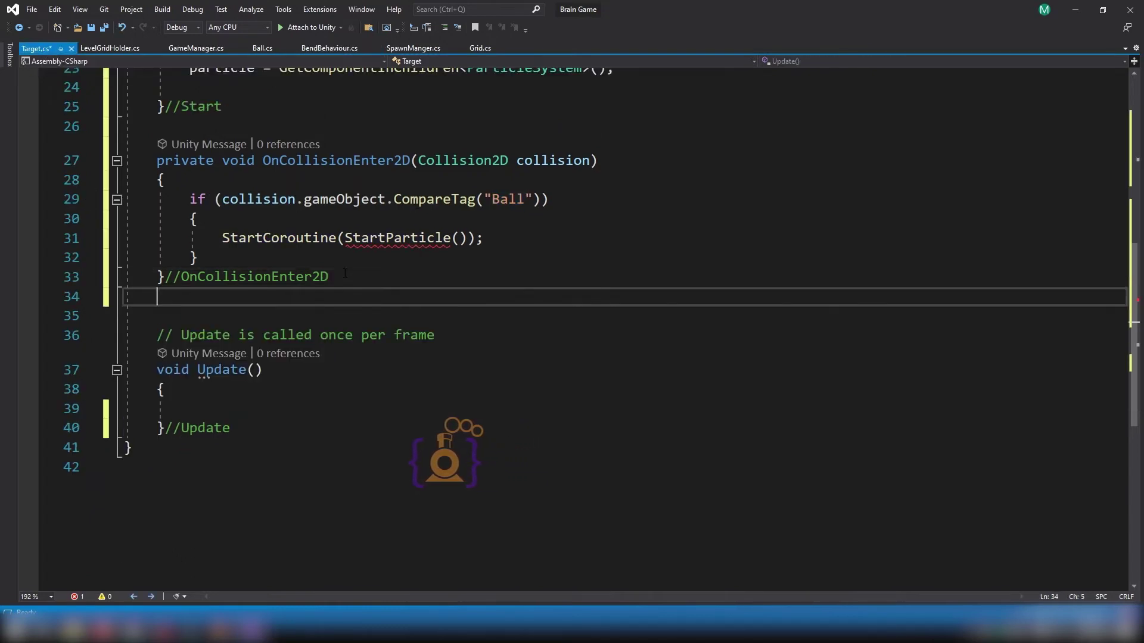
key(Return)
key(ctrl+v)
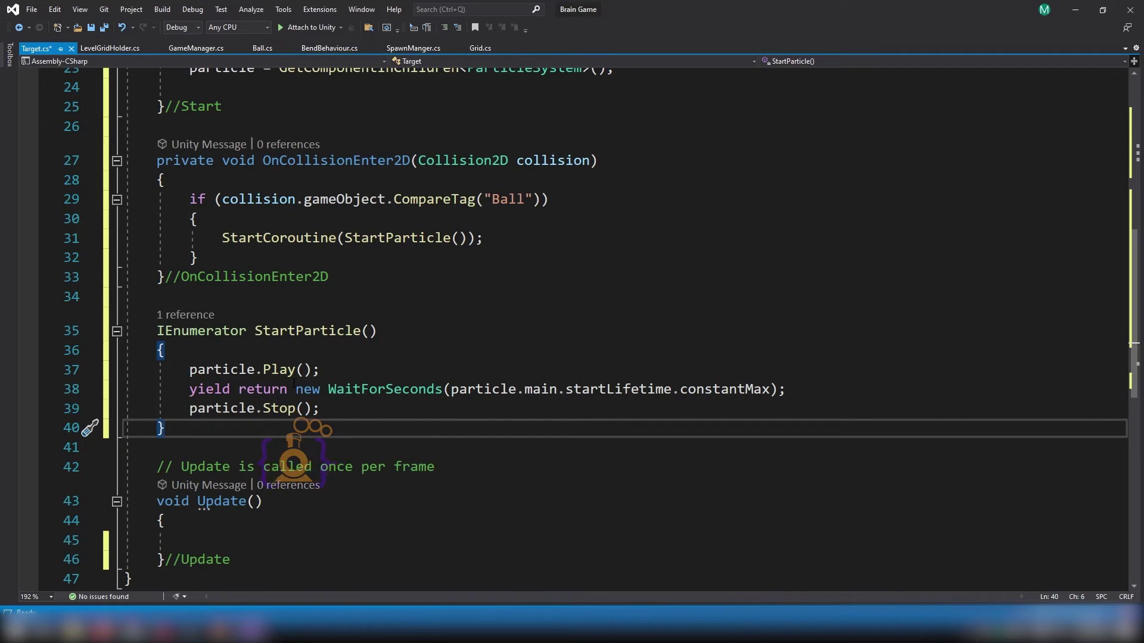
- Add a while (alfa >= 0) loop after particle.Play() that subtracts 0.2f from alfa
click(361, 373)
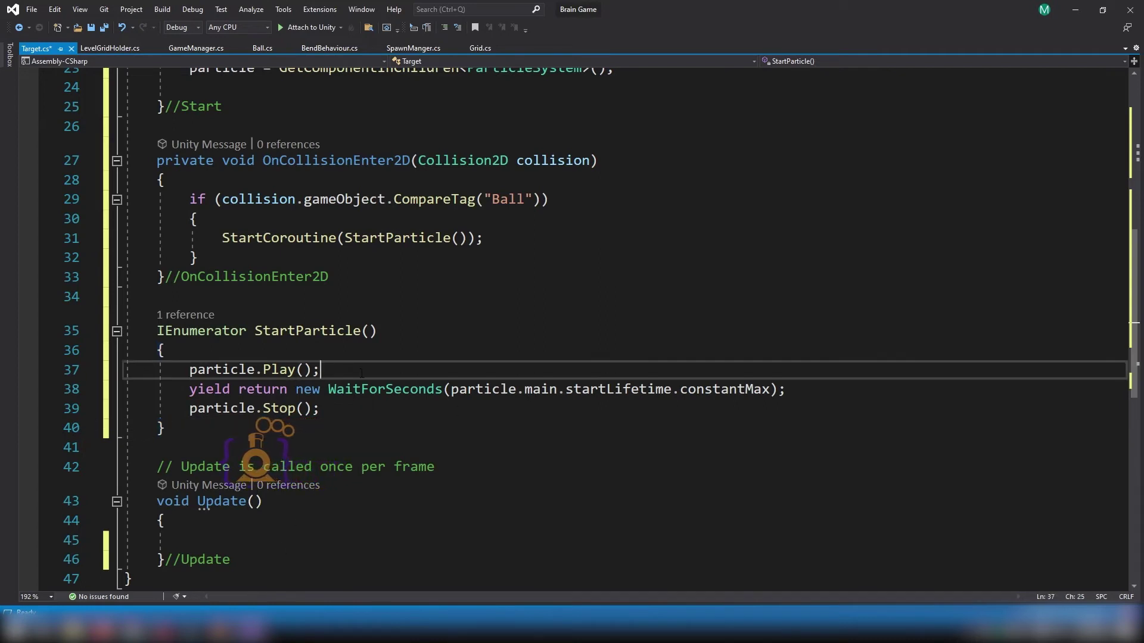
key(Return)
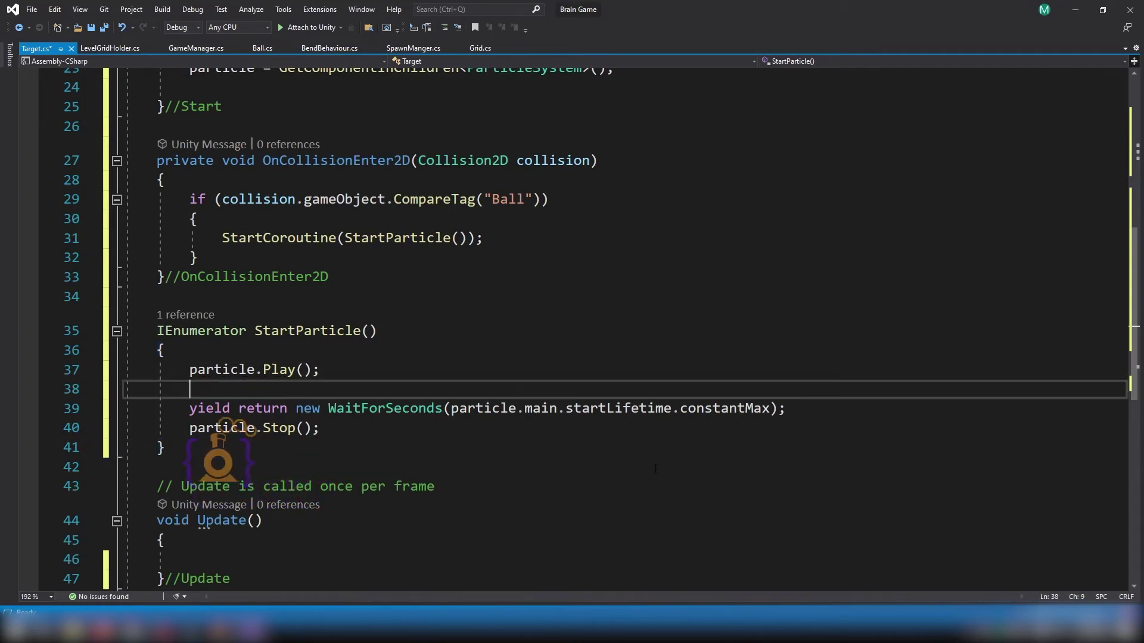
text(wh)
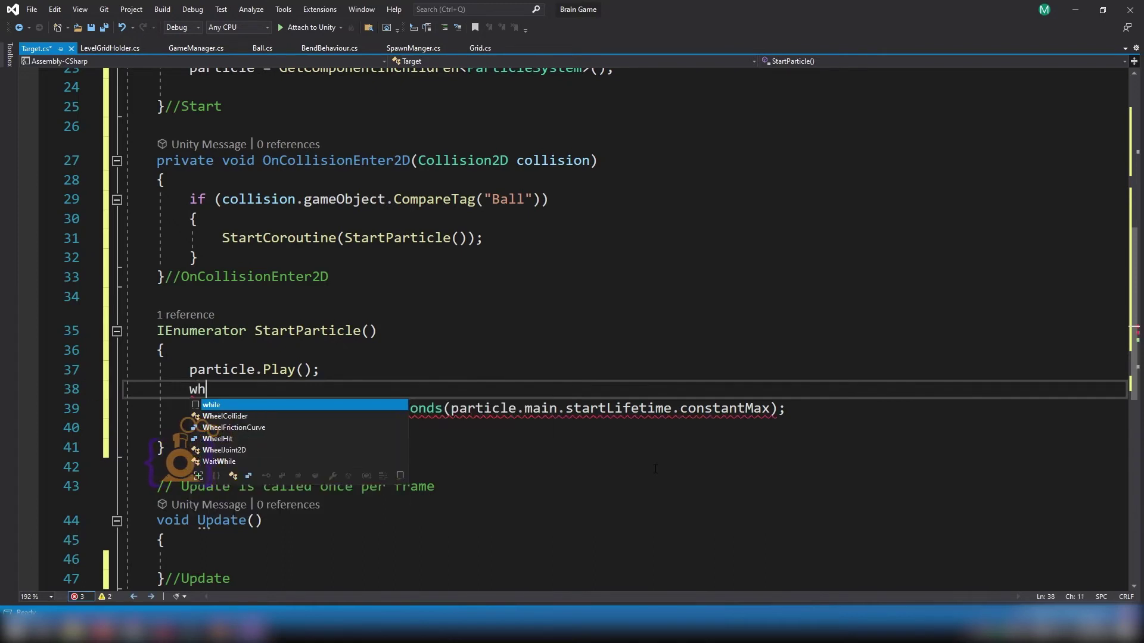
text(ile()
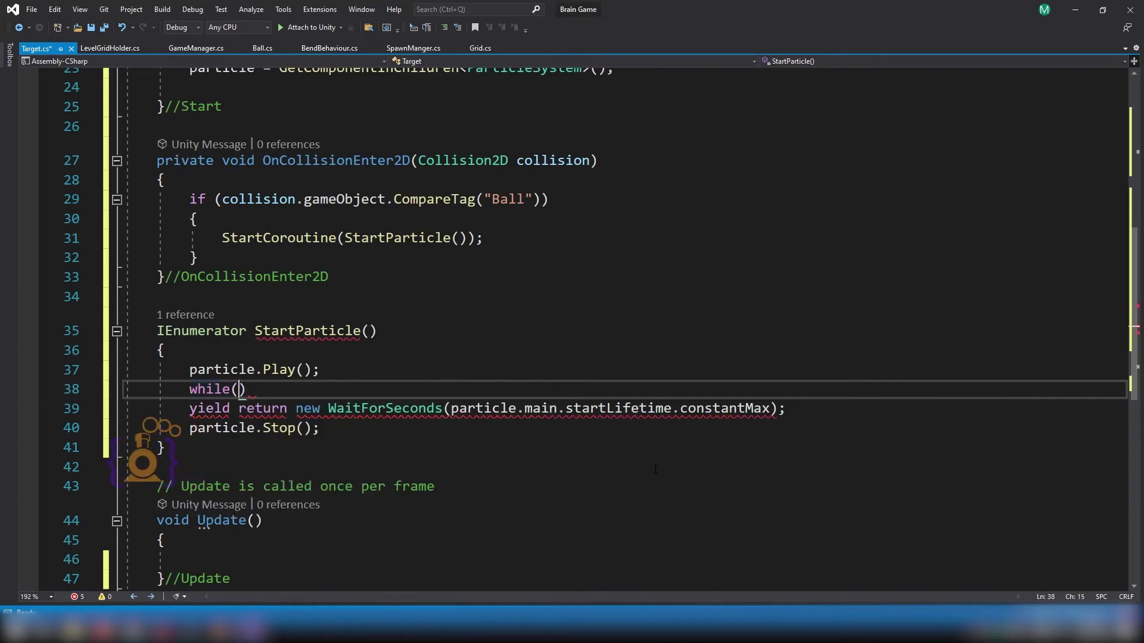
text(al)
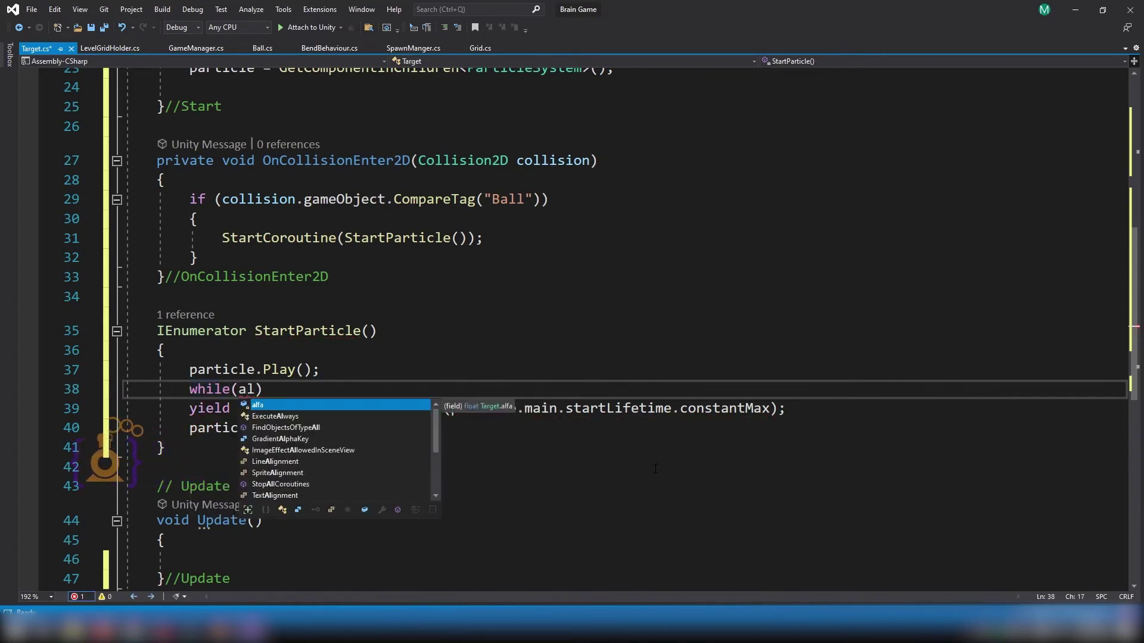
text(fa>=)
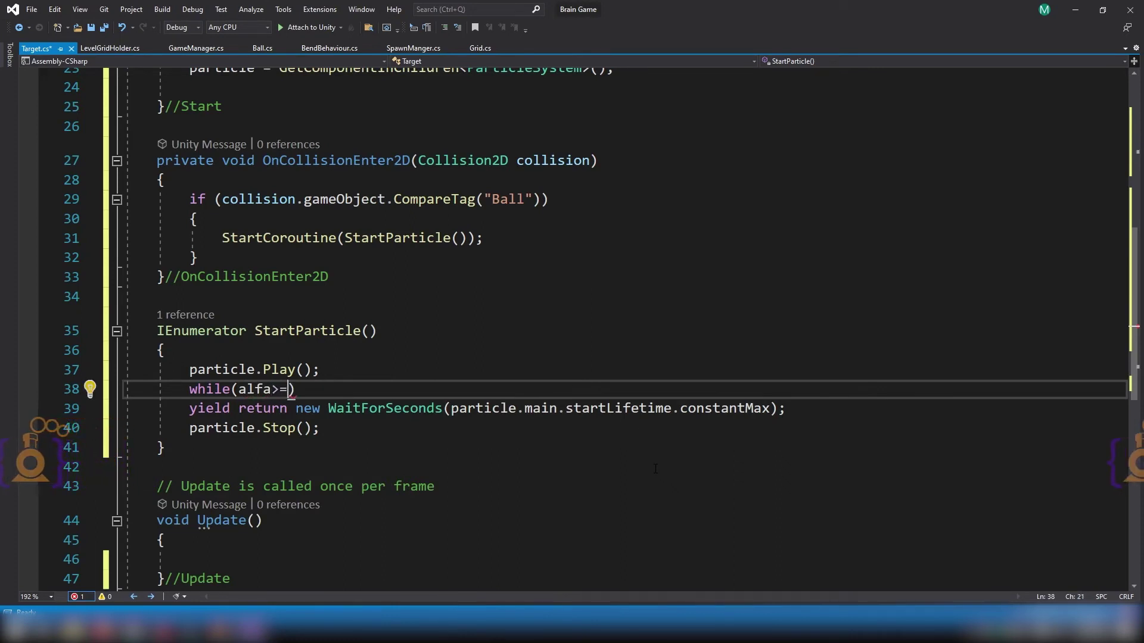
text(0)
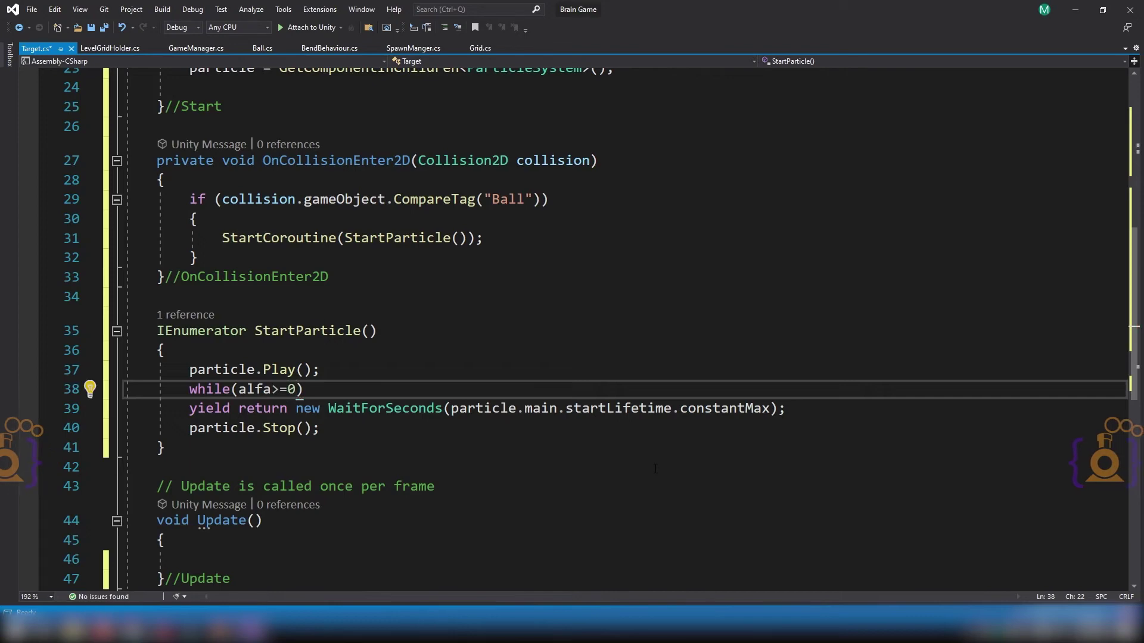
key(Return)
text({)
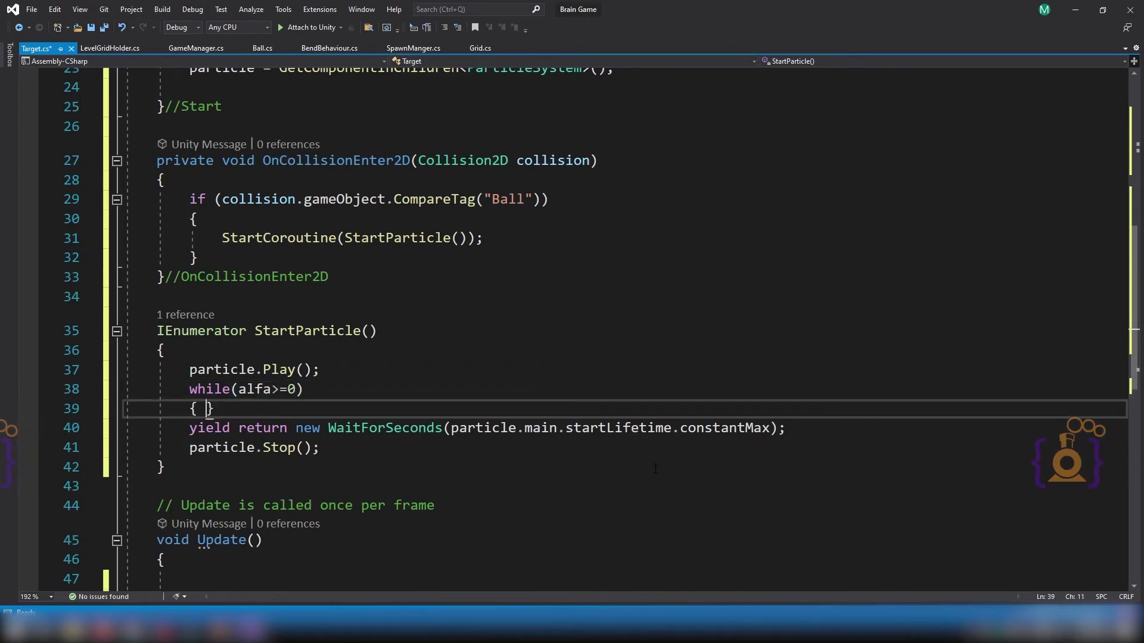
key(Return)
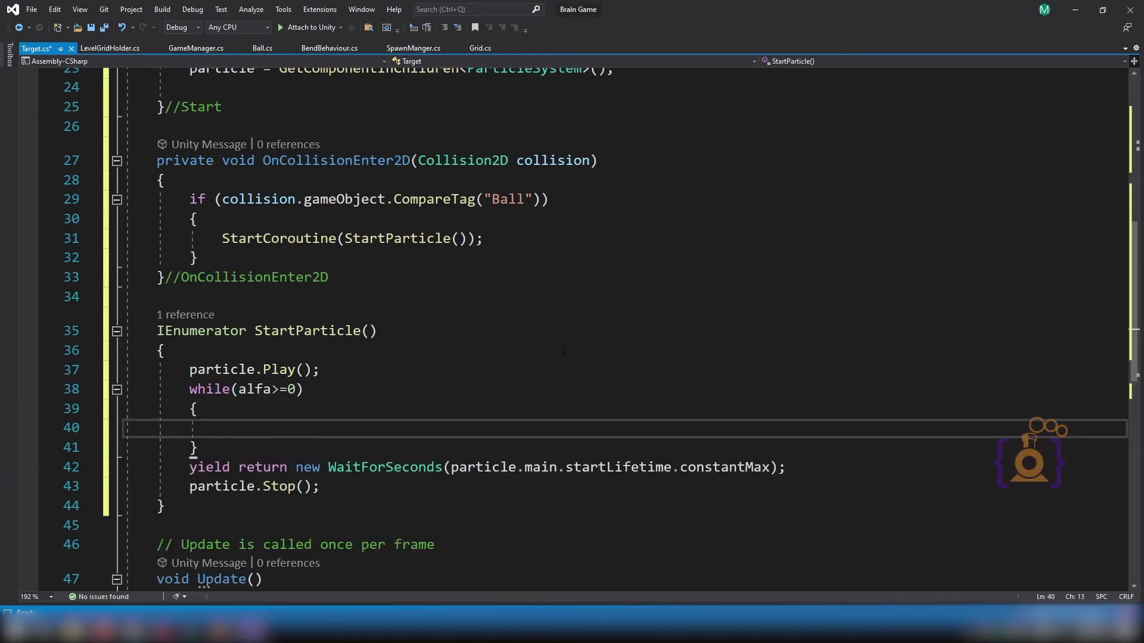
scroll(192, 340, up, 4)
scroll(193, 340, up, 2)
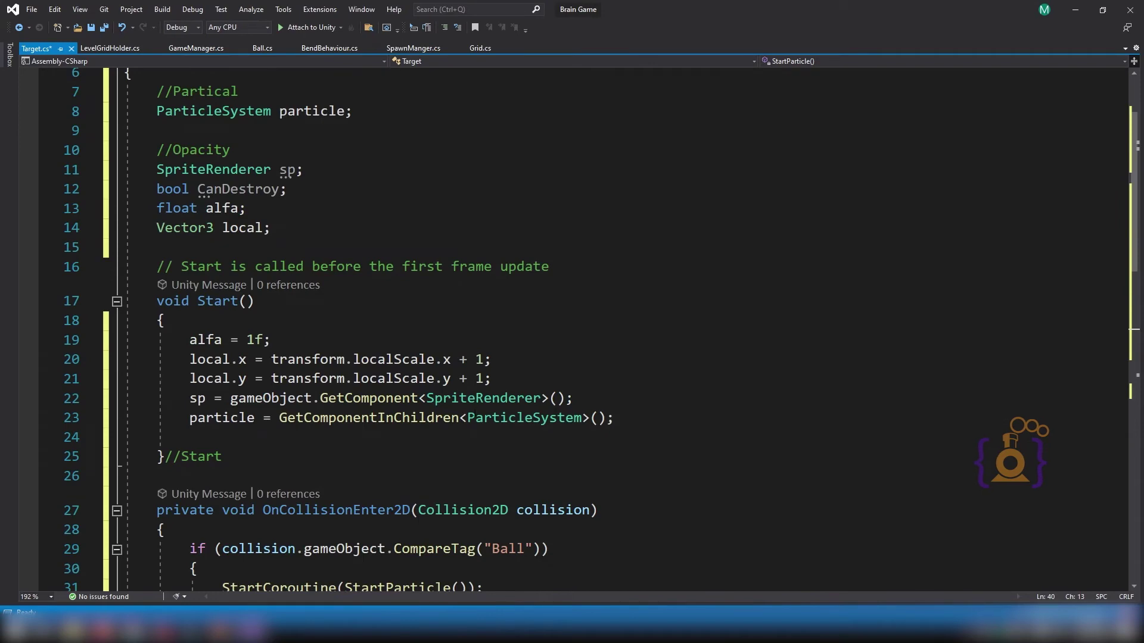
double_click(202, 340)
scroll(442, 314, down, 6)
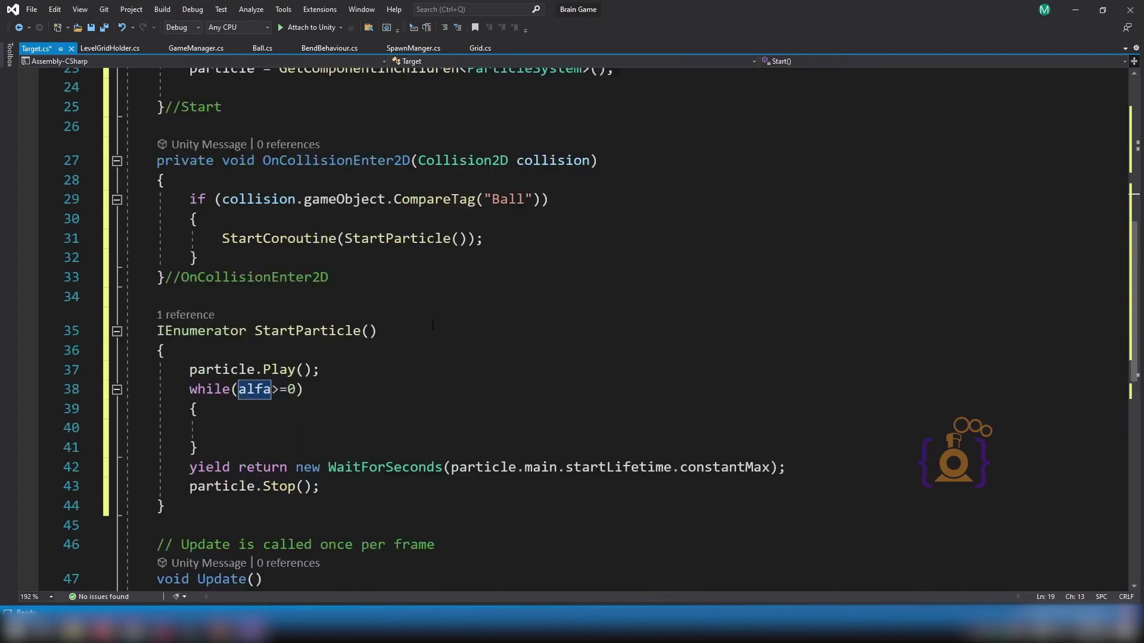
click(301, 369)
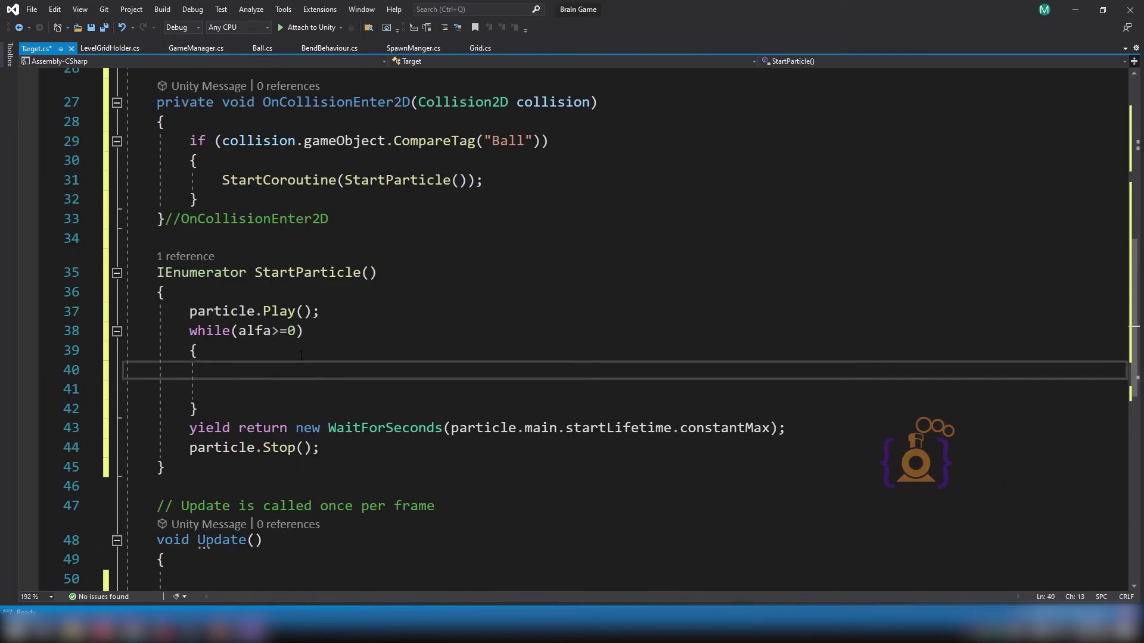
text(alfa =)
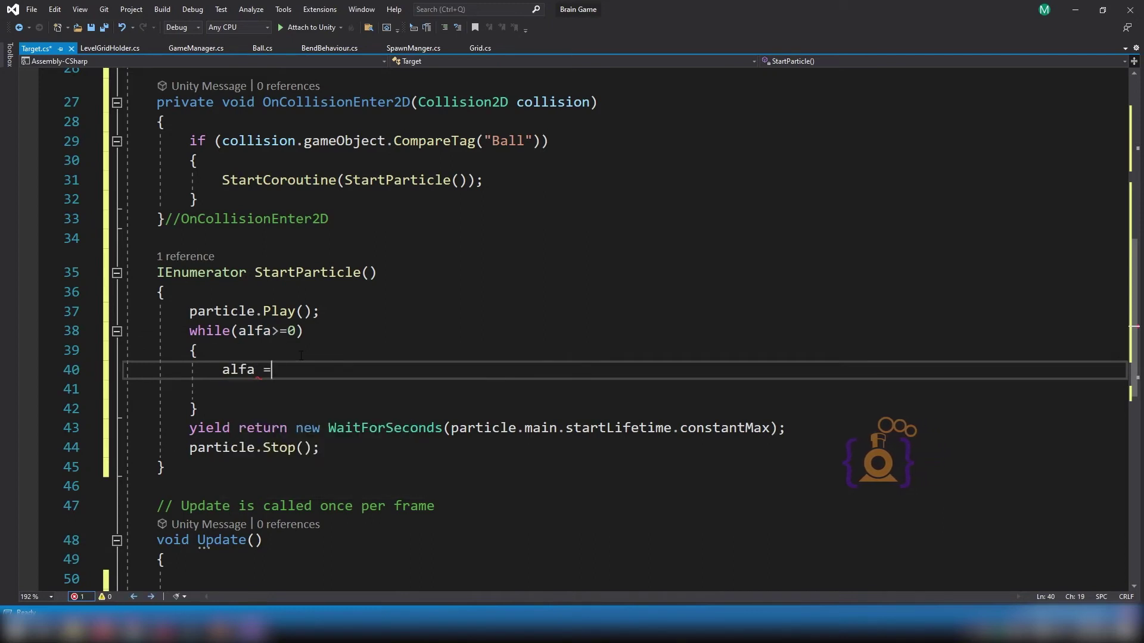
text( a)
key(Tab)
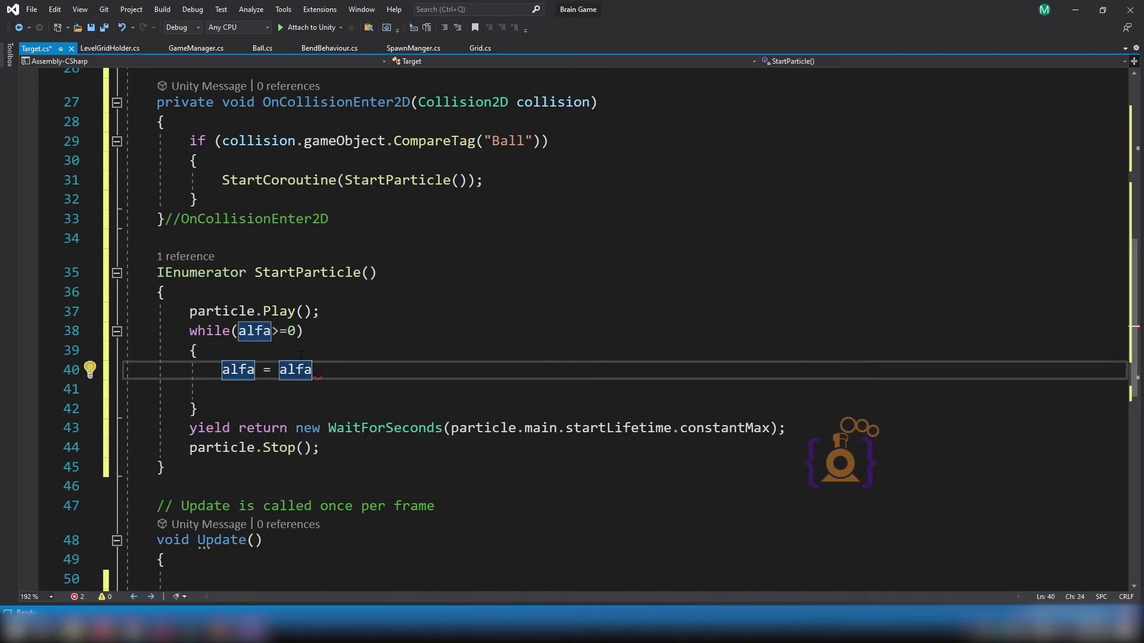
text(- 0.)
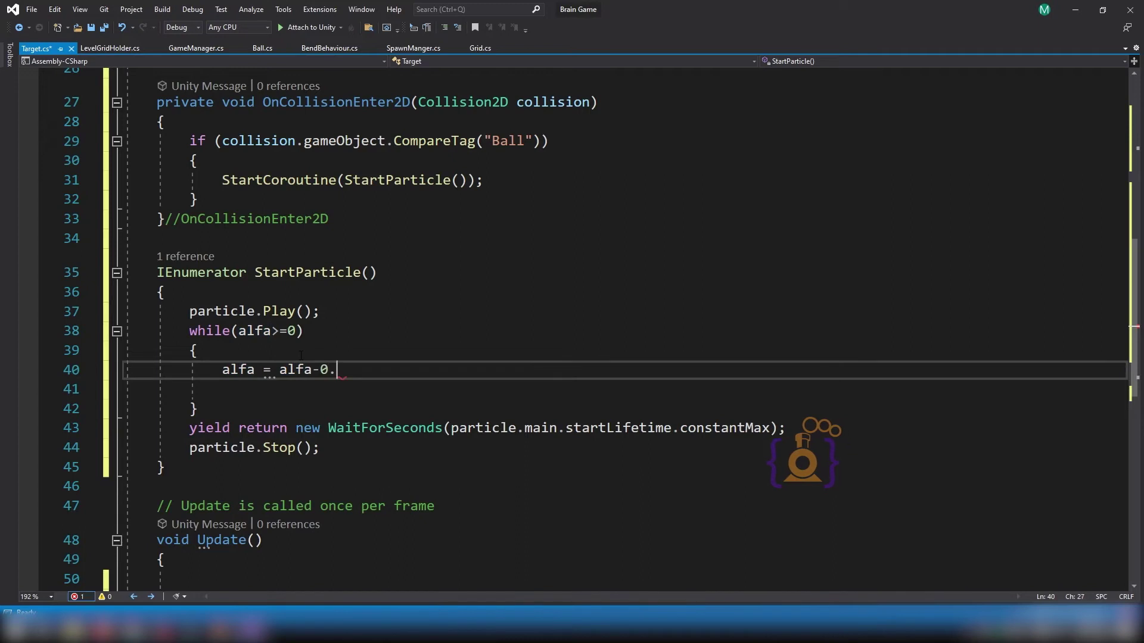
text(2f)
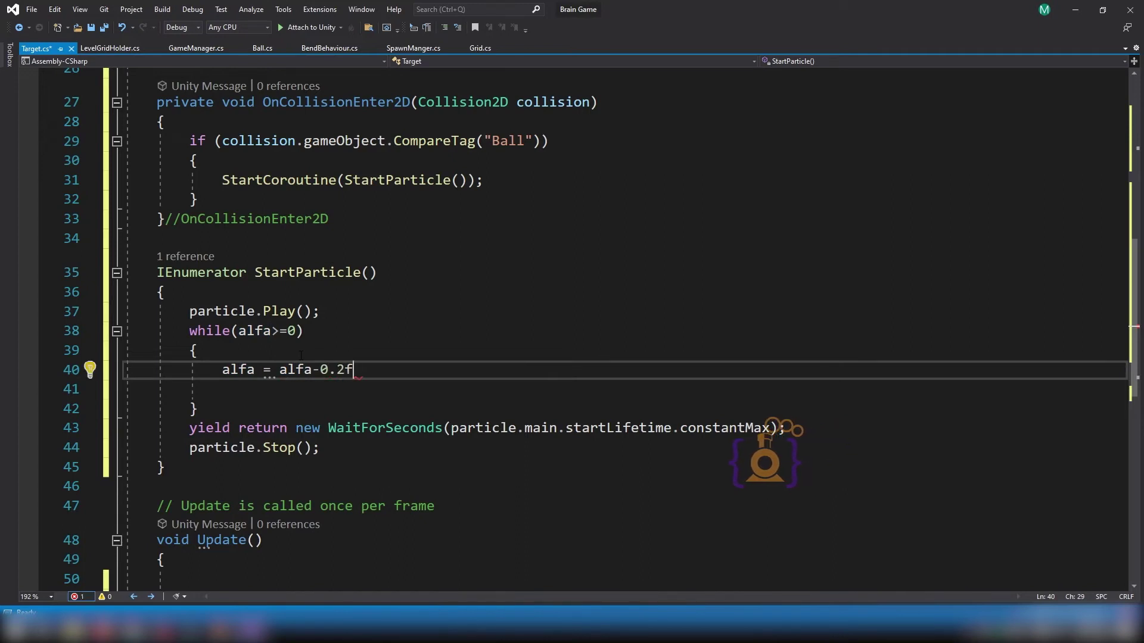
text(;)
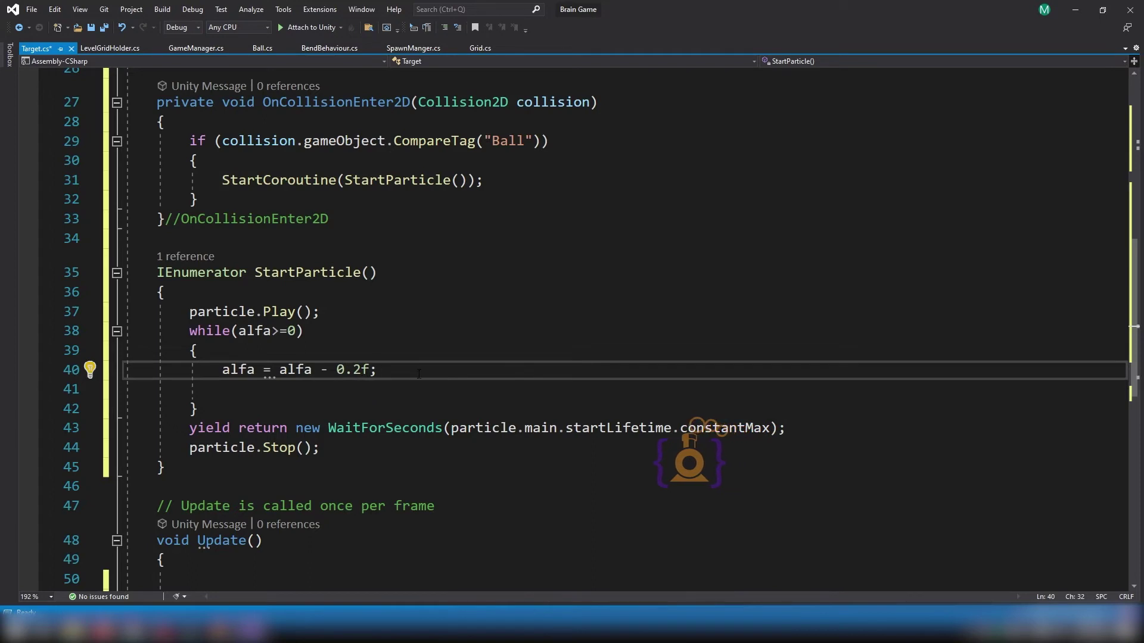
key(Return)
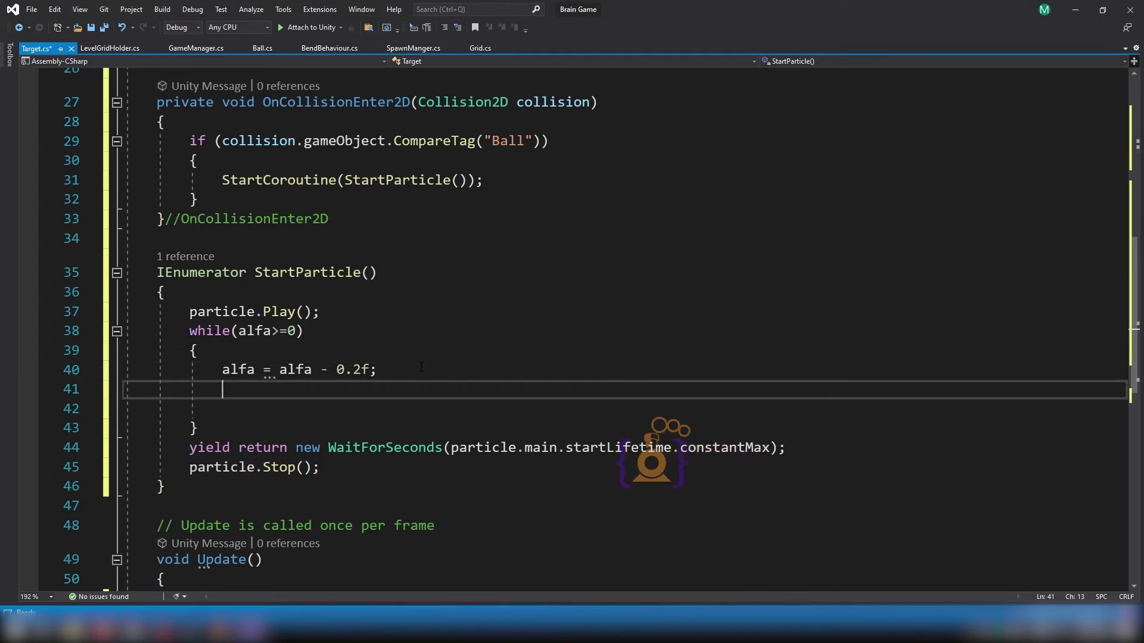
- Inside the loop, set sp.color to new Color(1f, 1f, 1f, alfa)
text(sp)
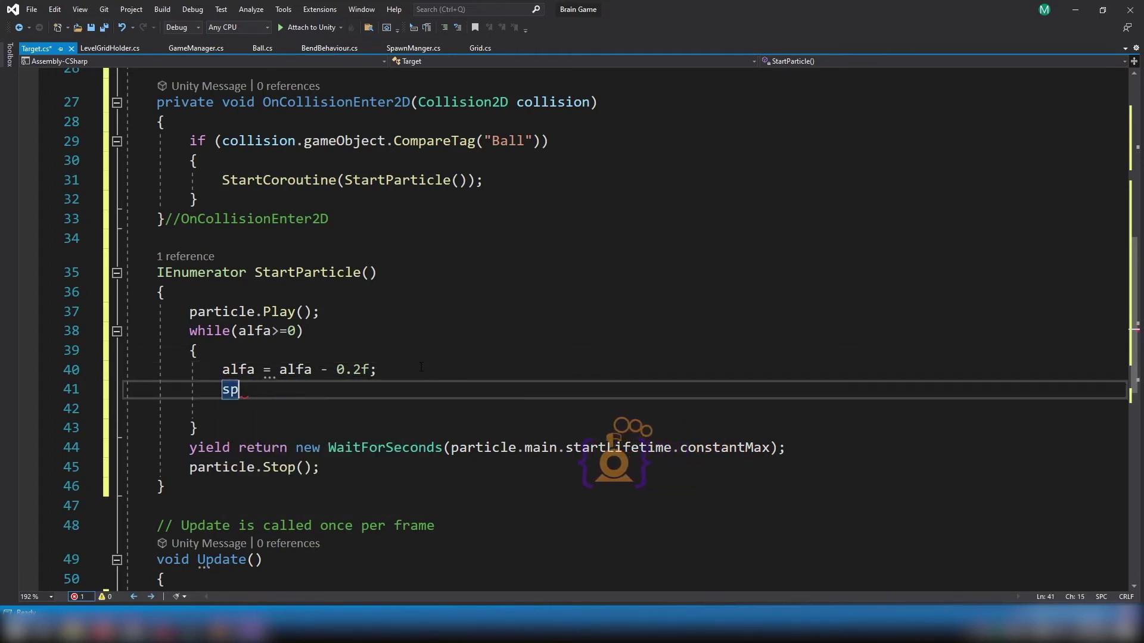
text(.Co)
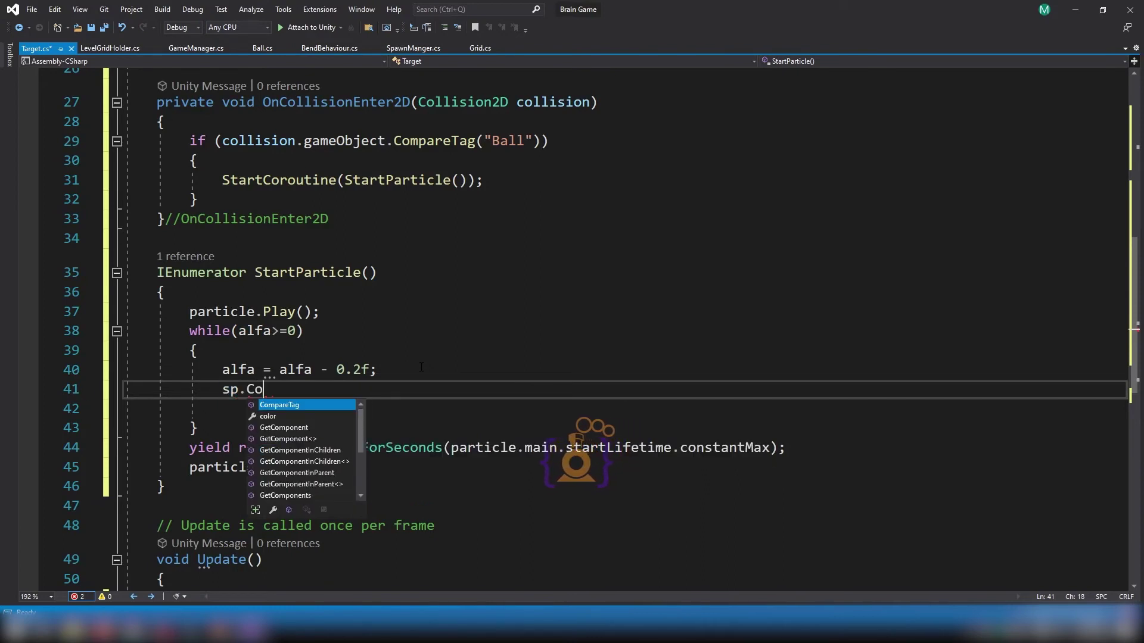
key(Down)
key(Tab)
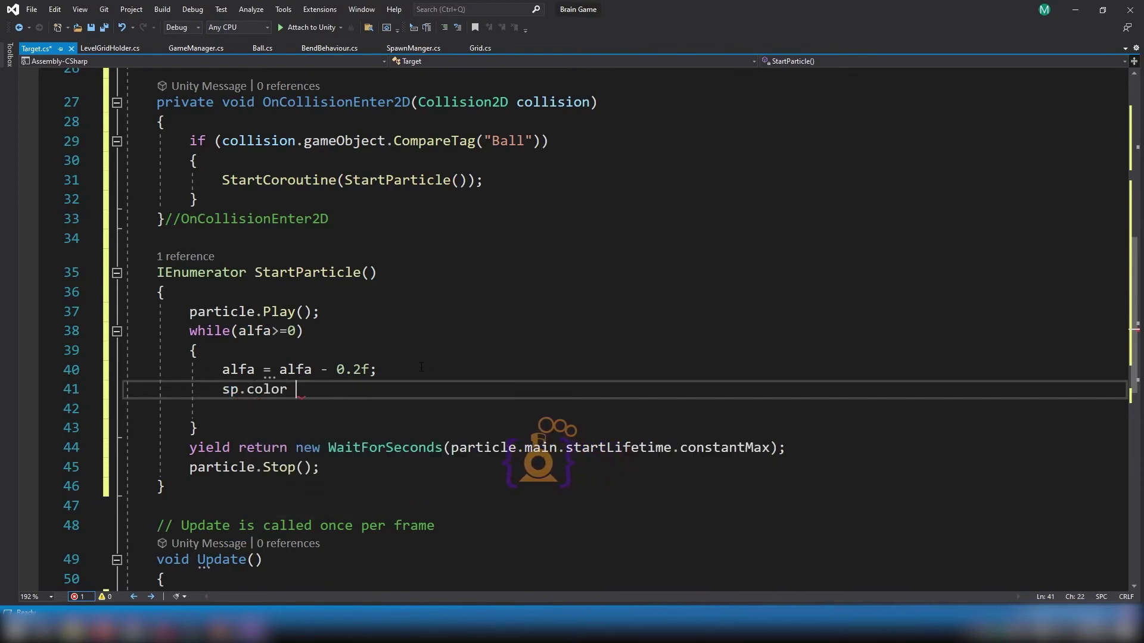
text(= )
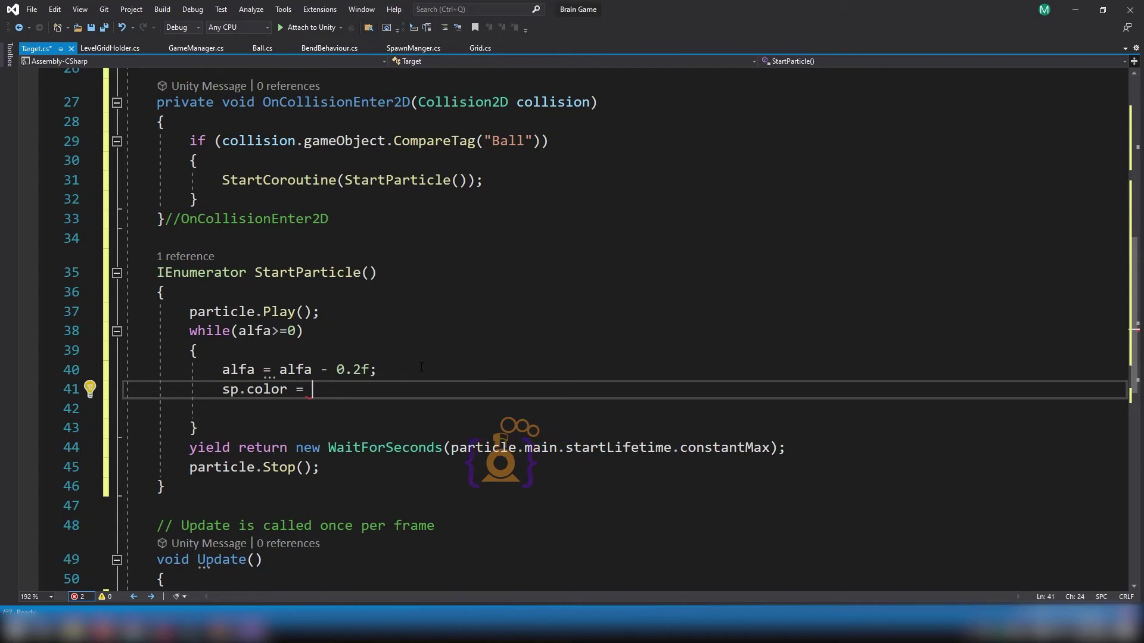
text(new Color)
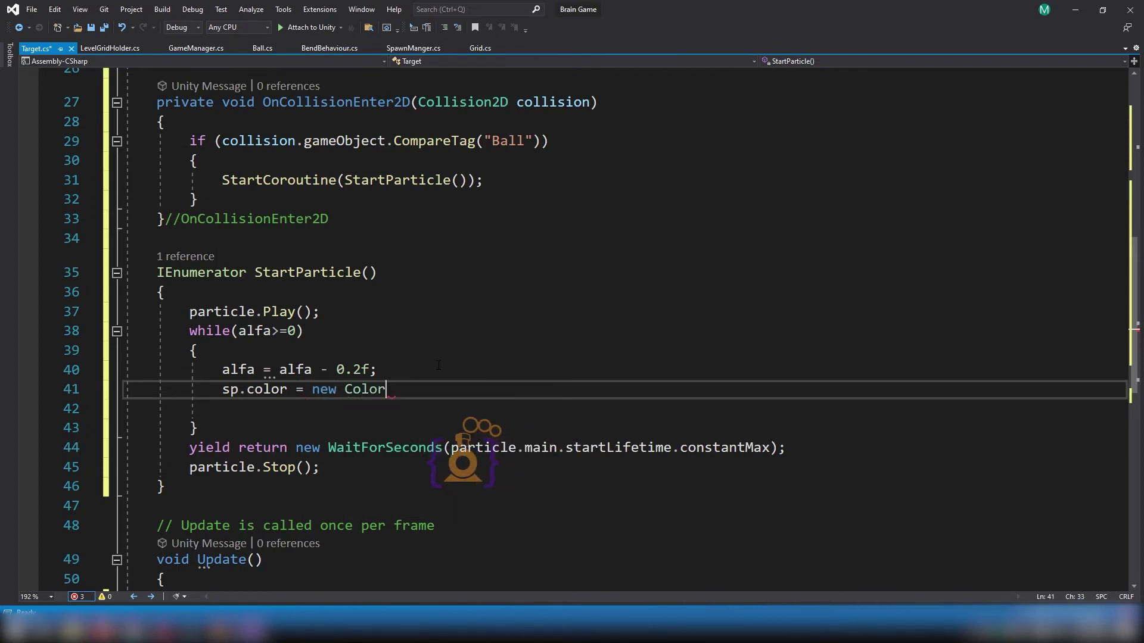
text(()
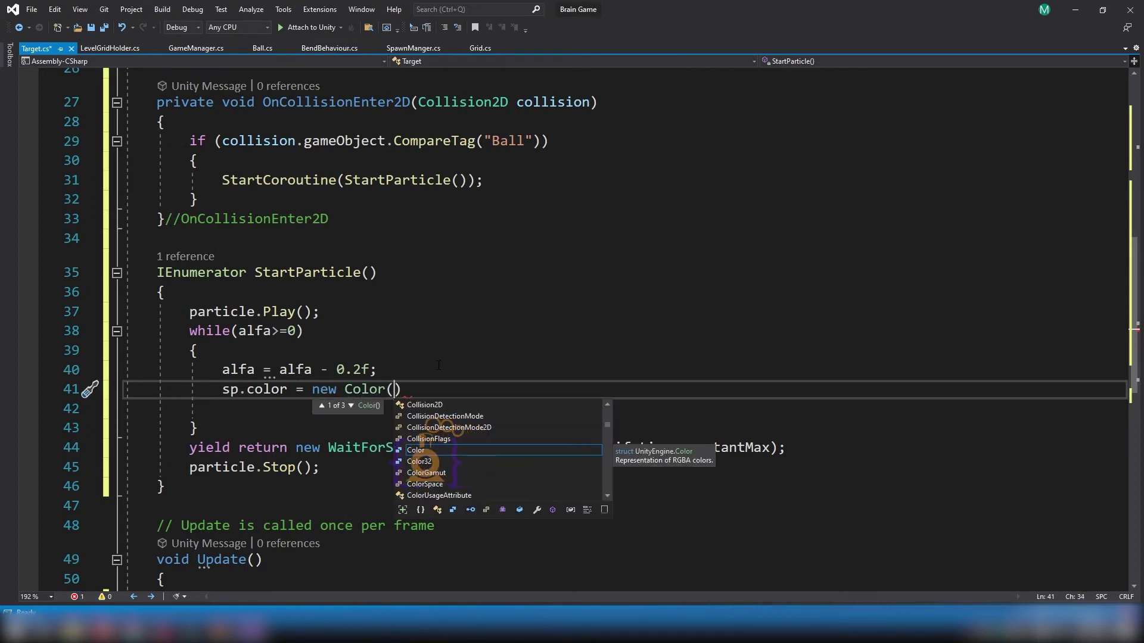
text(1f, )
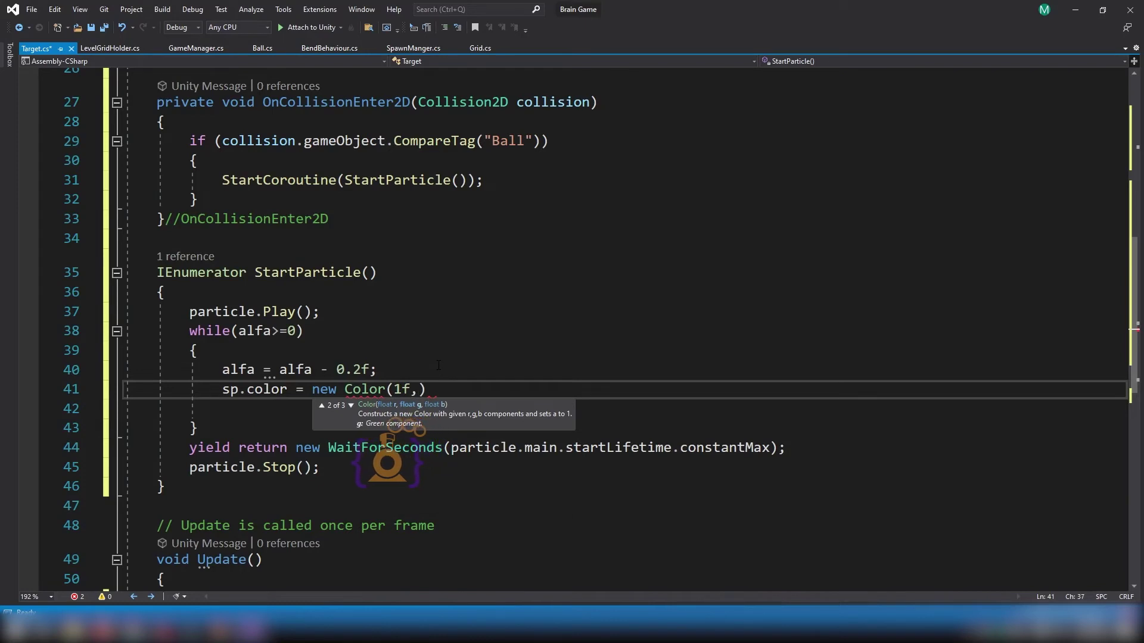
text(1f, 1f)
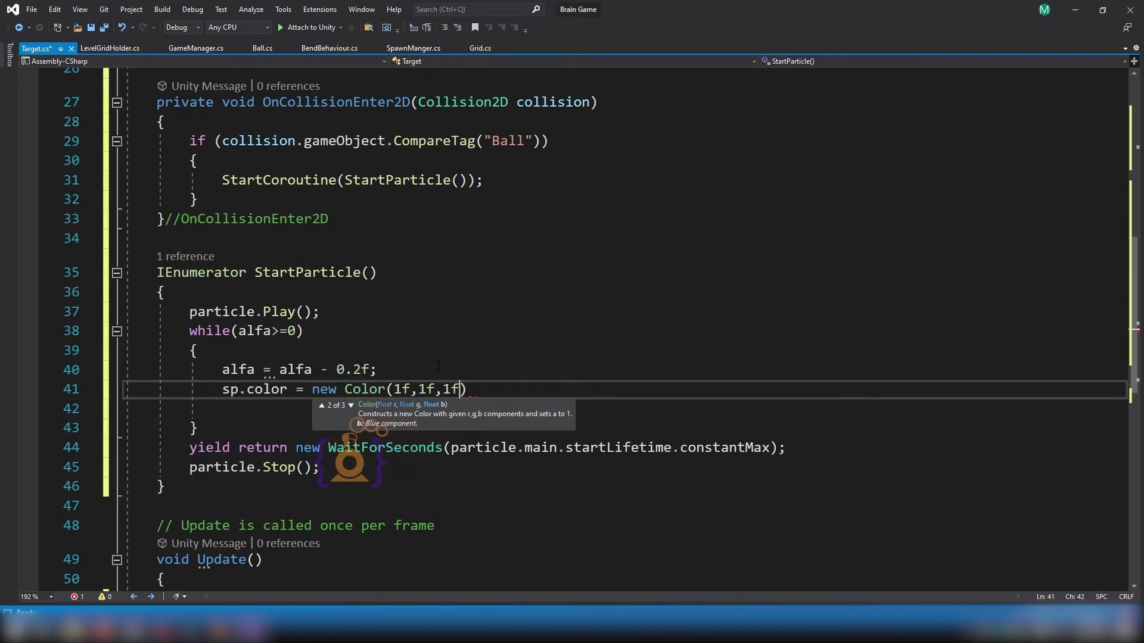
text(, )
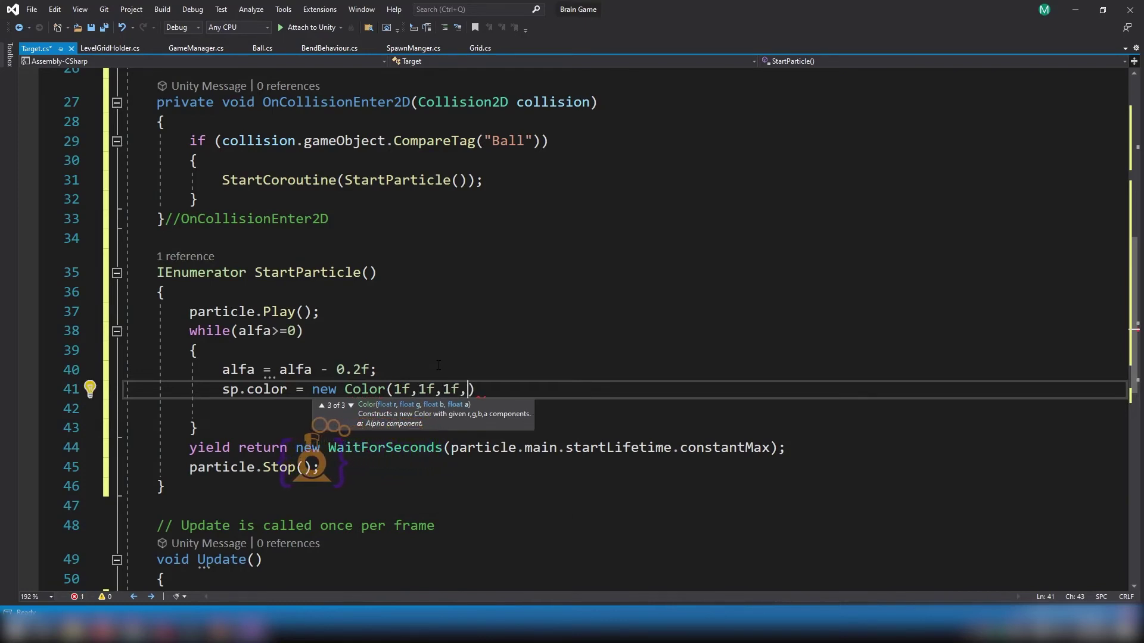
text(a)
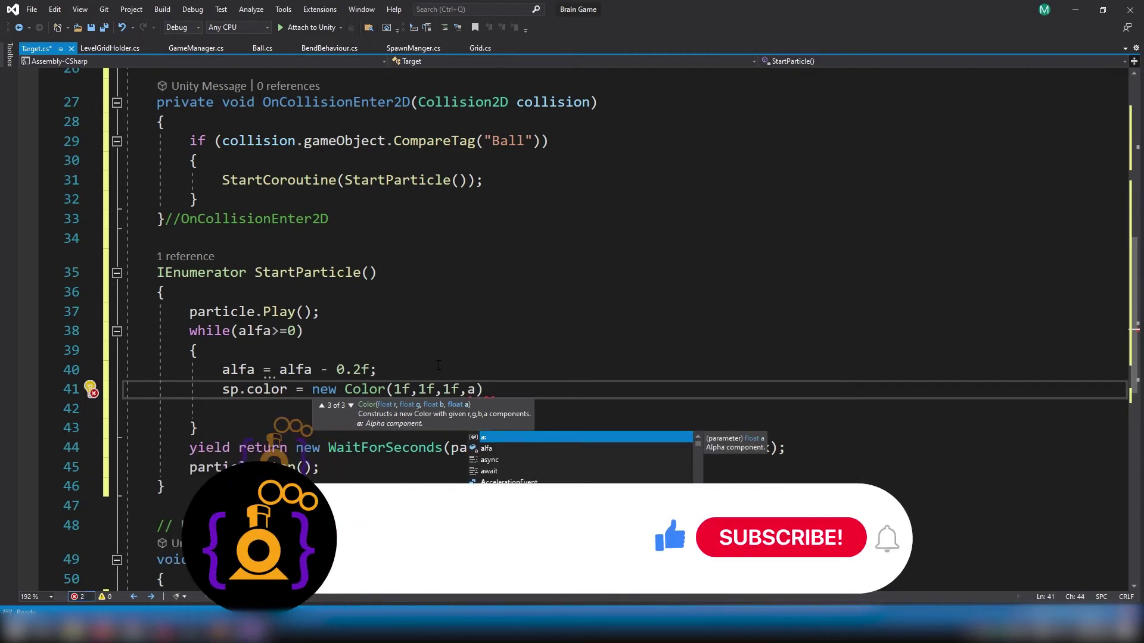
text(lfa)
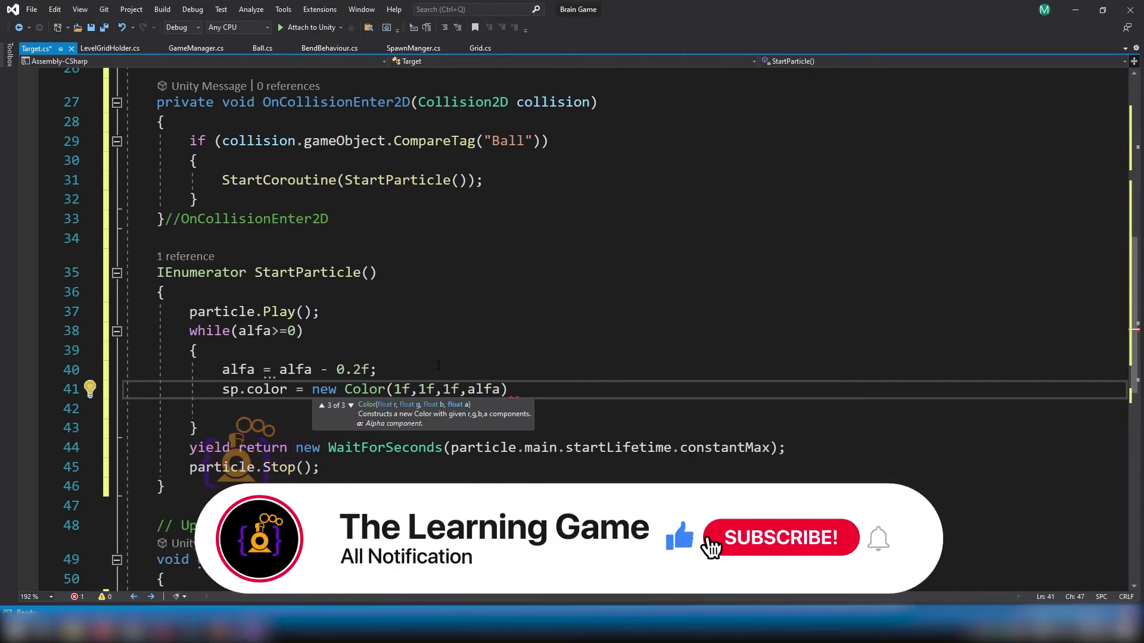
text())
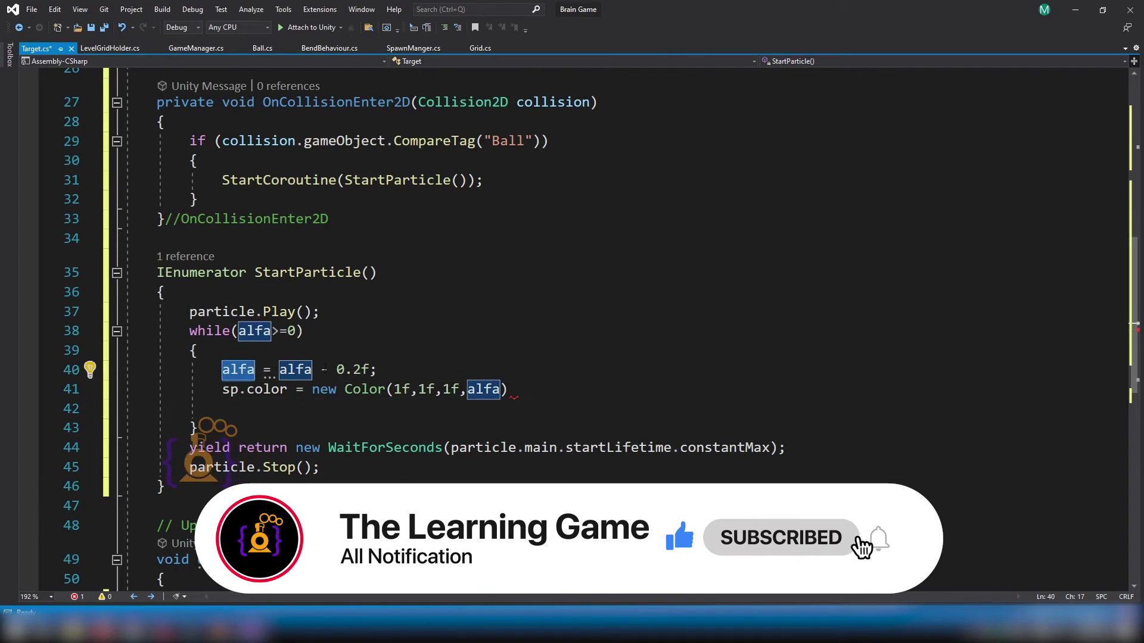
text(;)
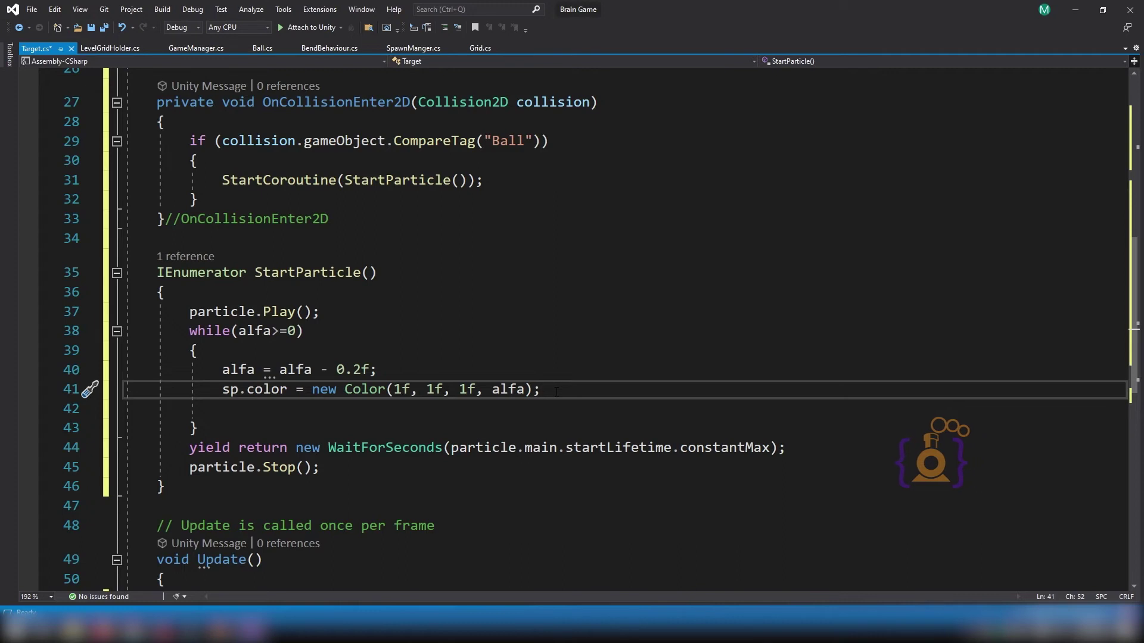
- Add yield return new WaitForSeconds(0.1f); after the colour line in the StartParticle loop
key(Return)
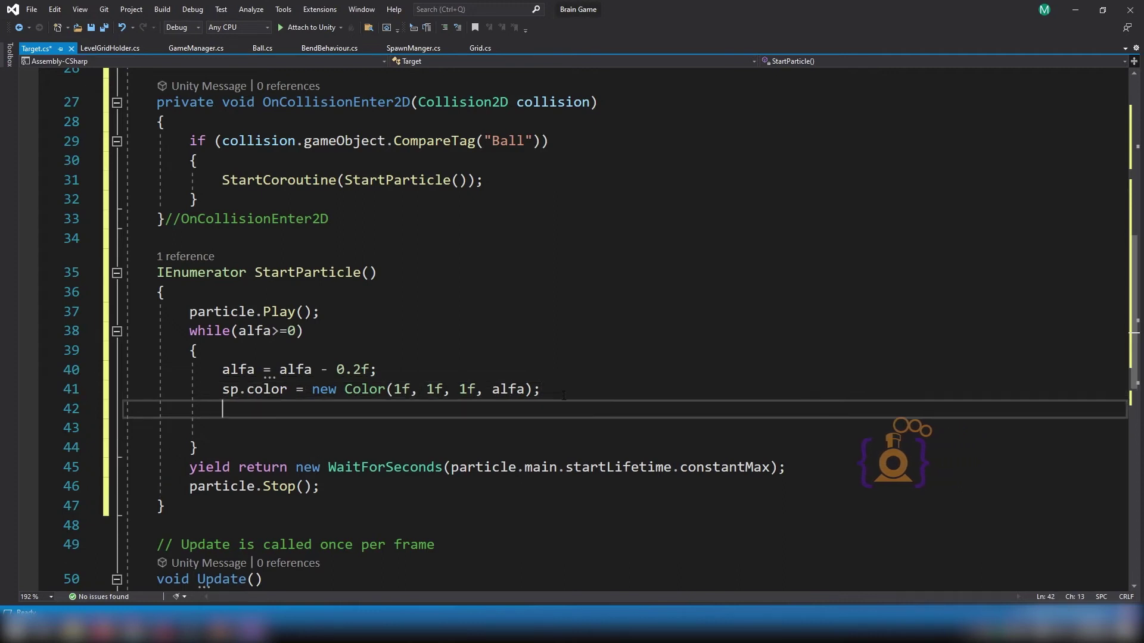
text(ye)
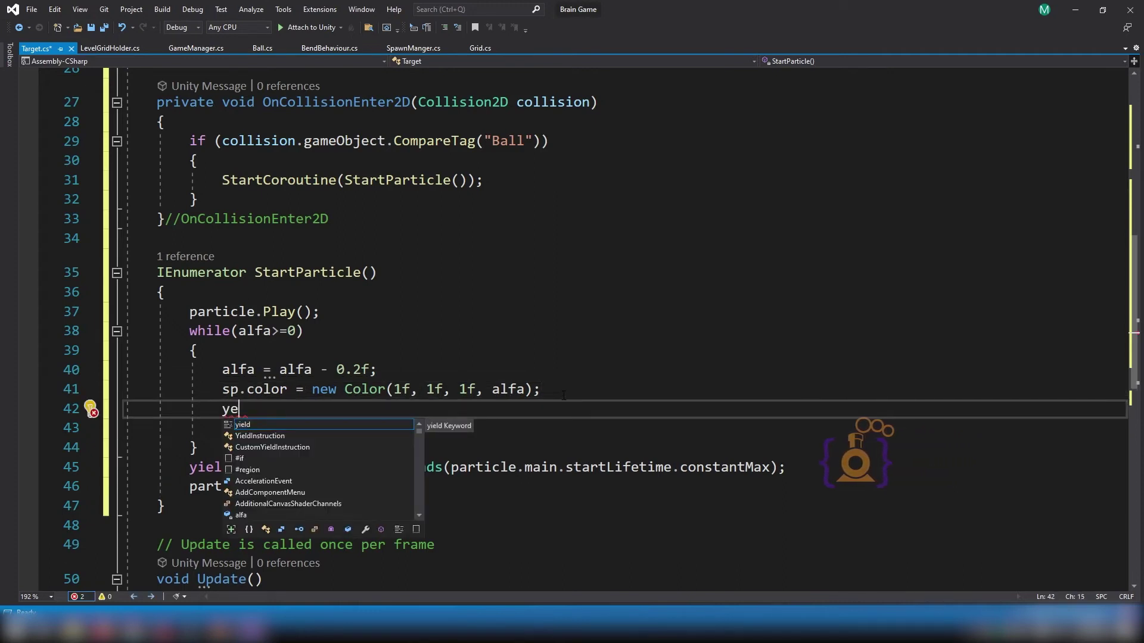
text(ield re)
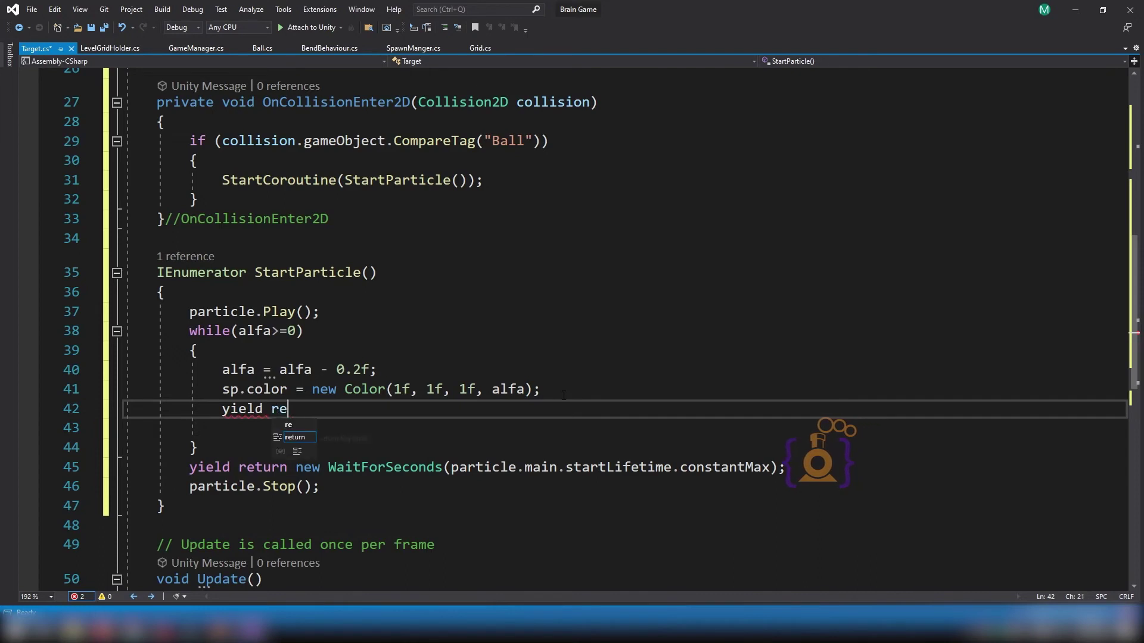
text(turn n)
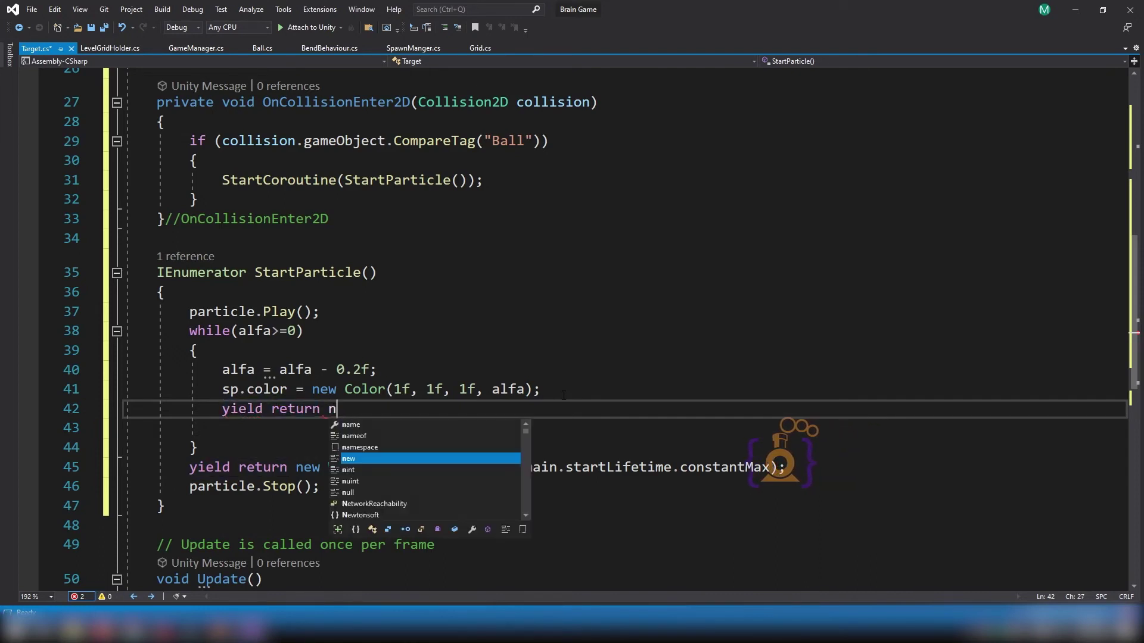
text(ew)
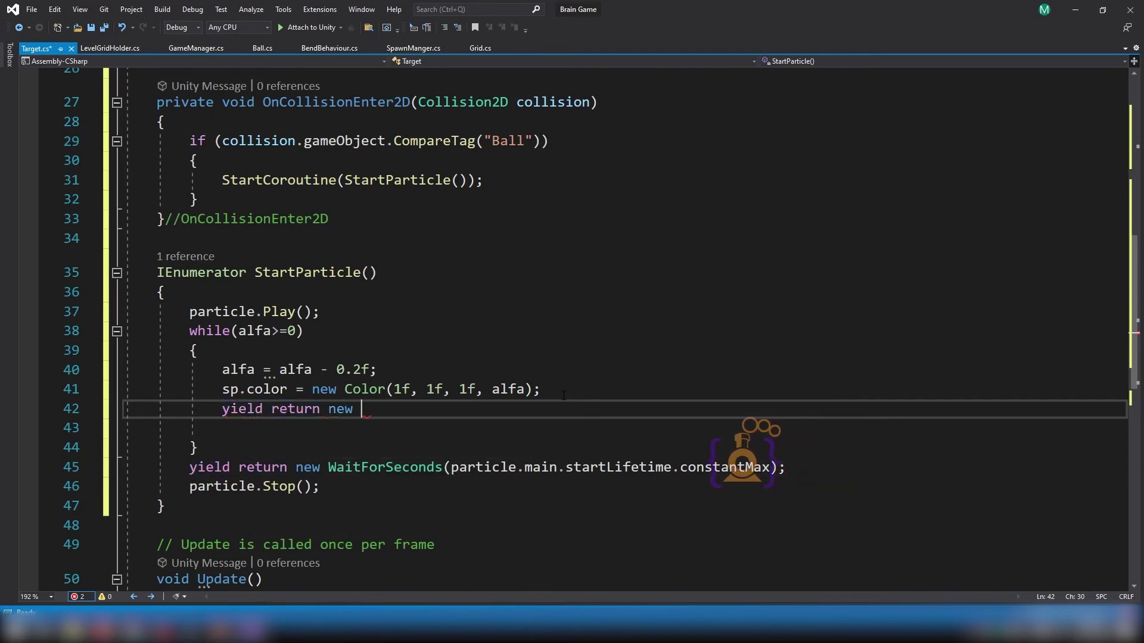
text( W)
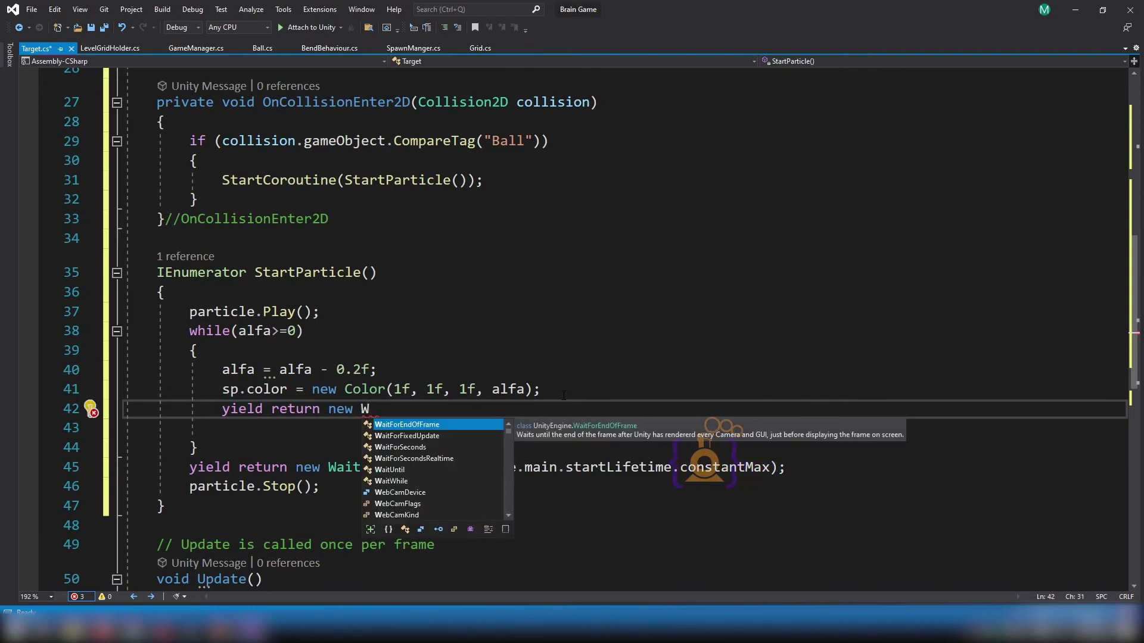
key(Down)
key(Down)
key(Tab)
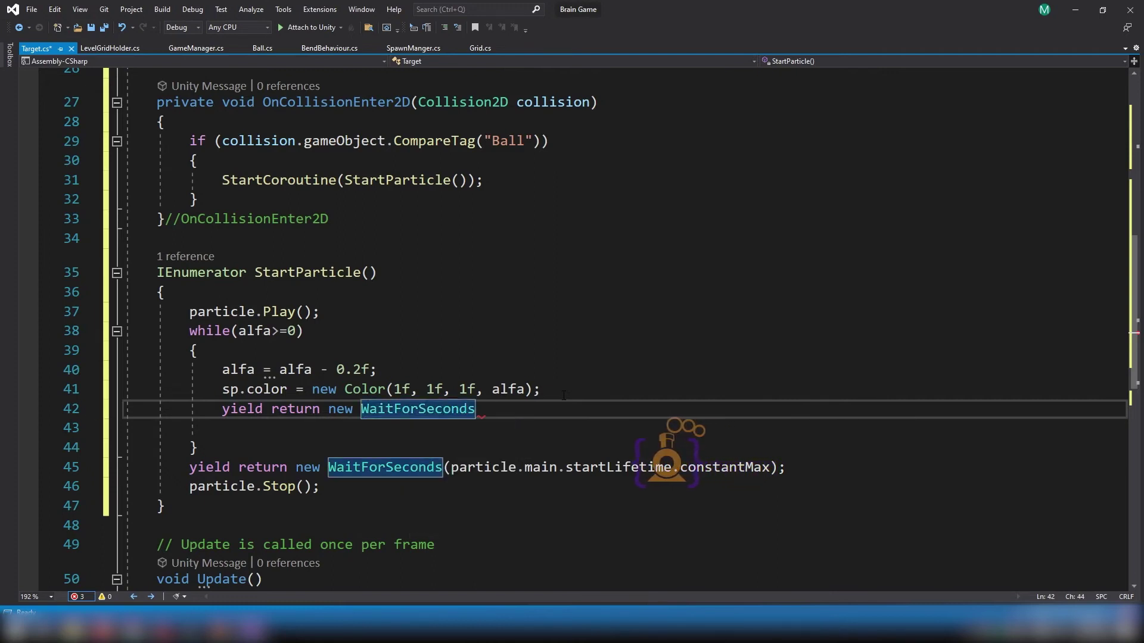
text(()
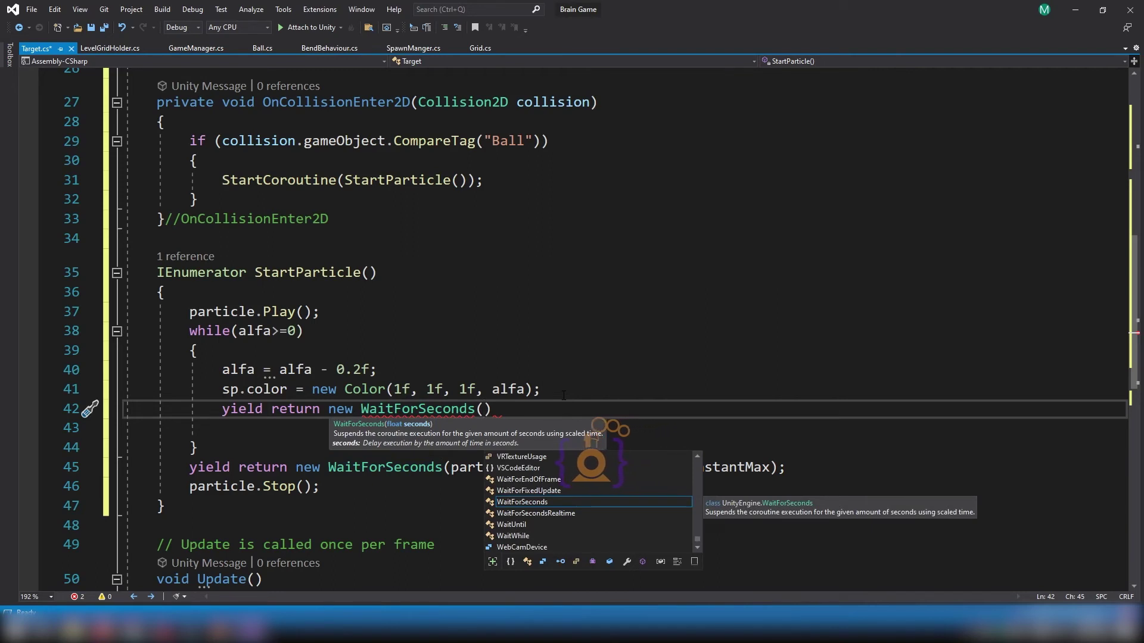
key(Escape)
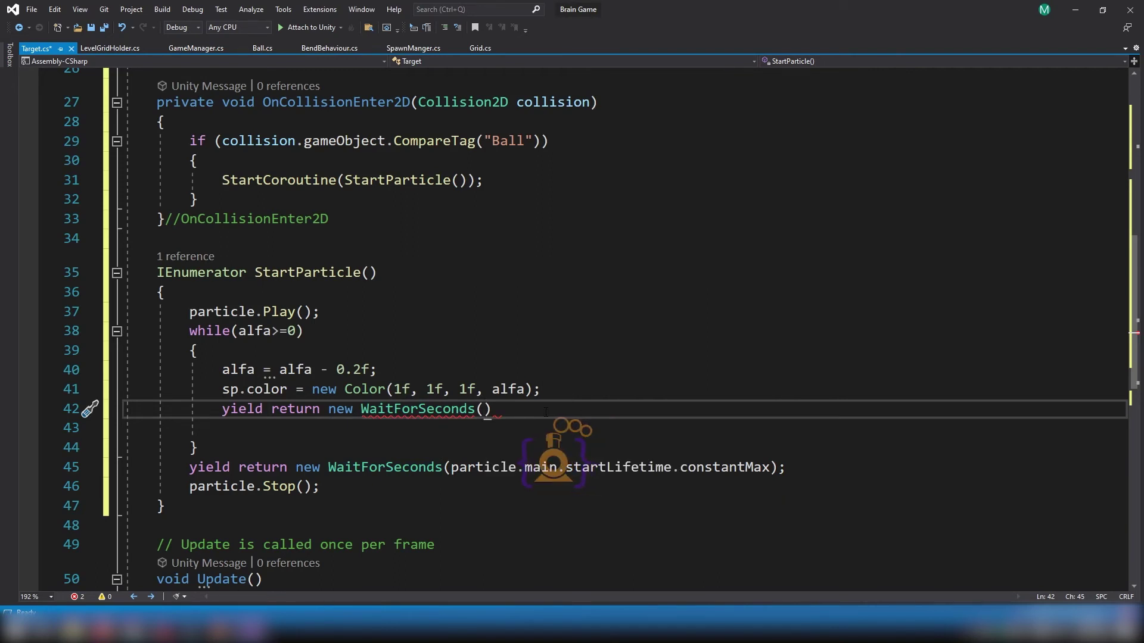
text(0.1f)
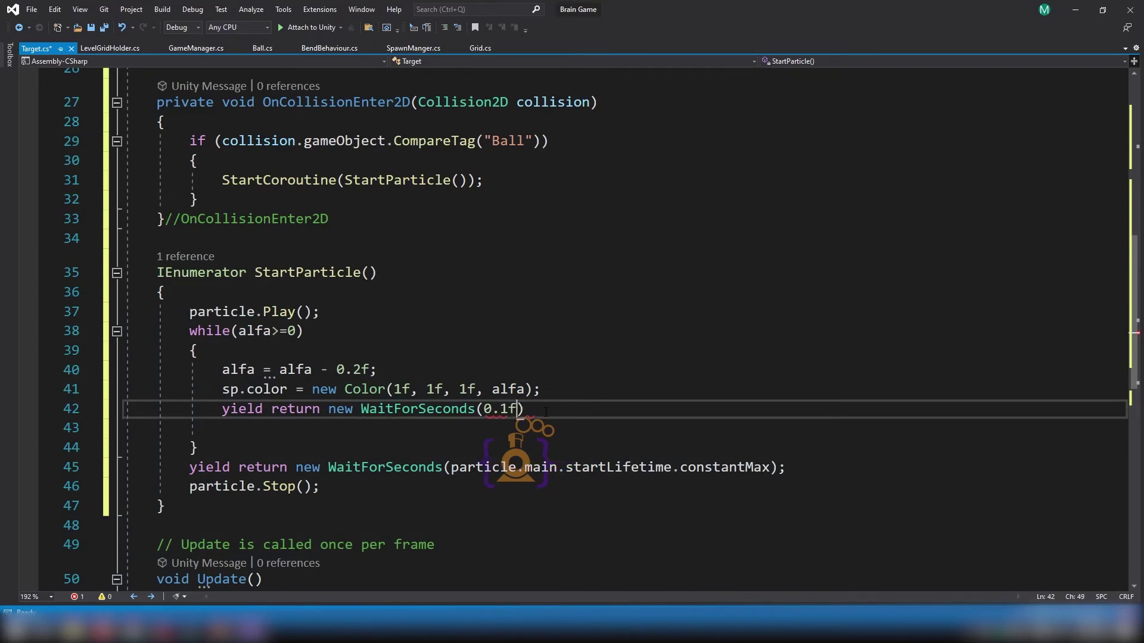
text();)
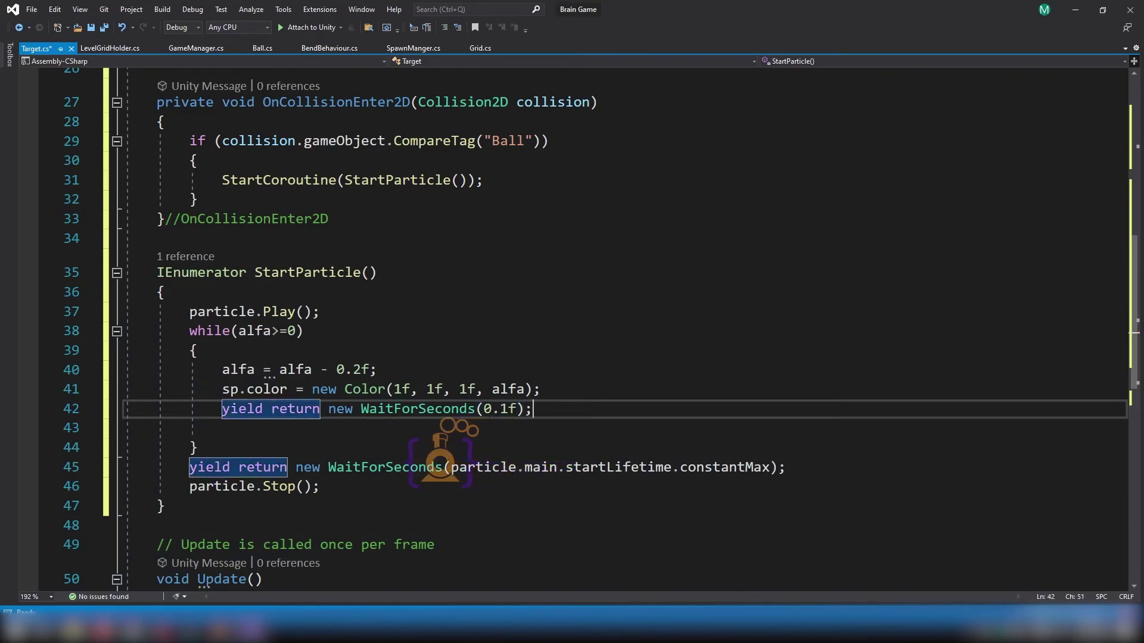
scroll(350, 434, down, 1)
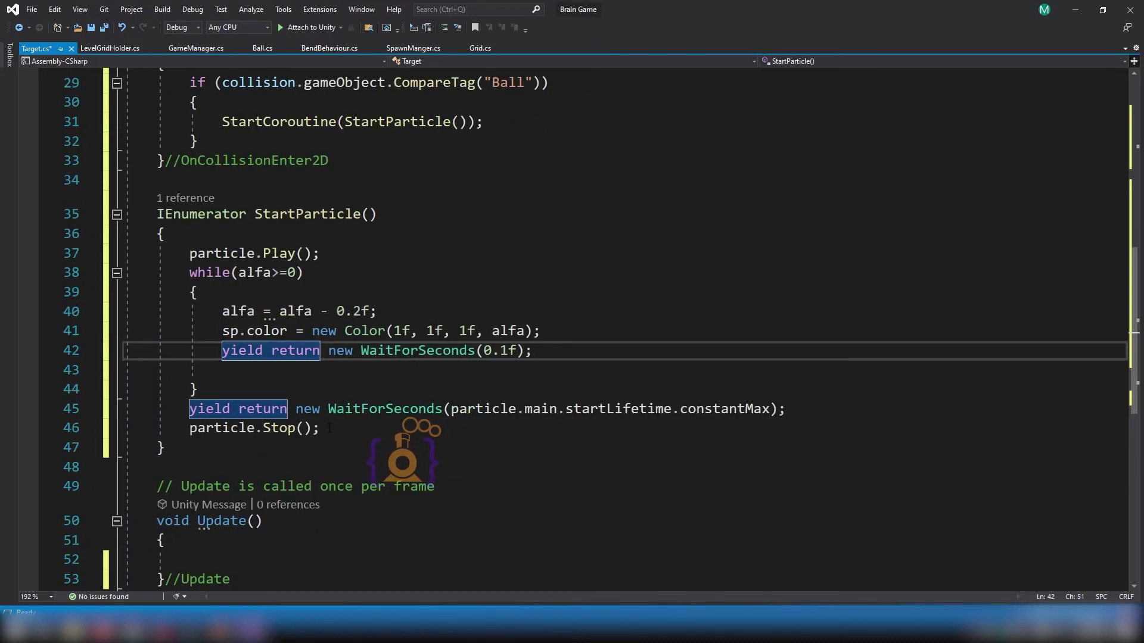
- Replace the particle.Stop() statement with a Destroy call
click(329, 428)
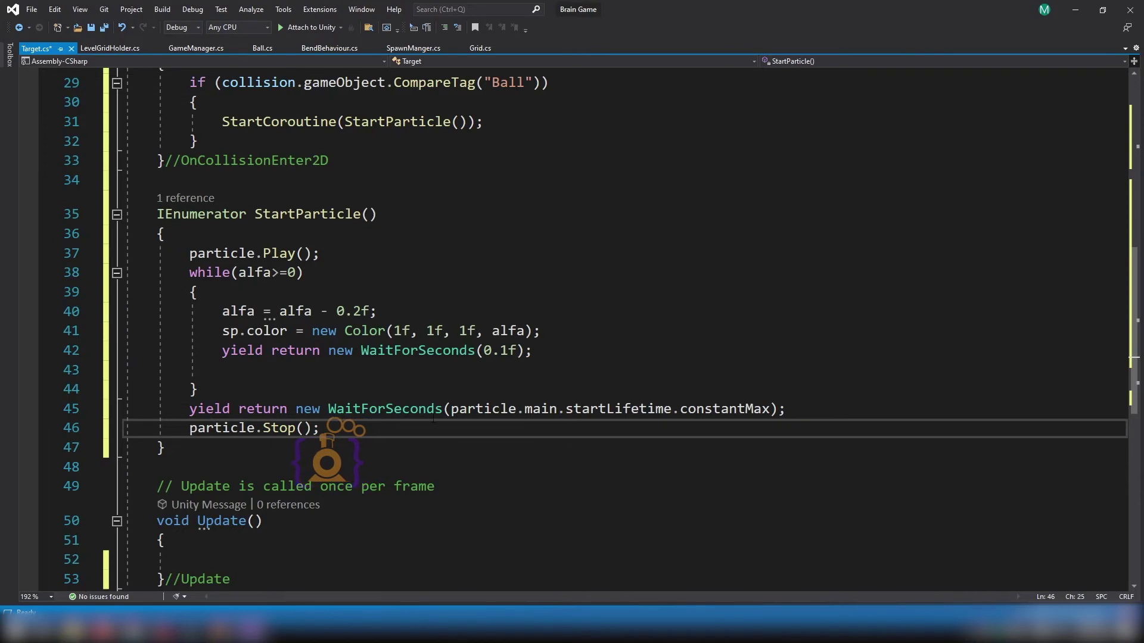
key(shift+Home)
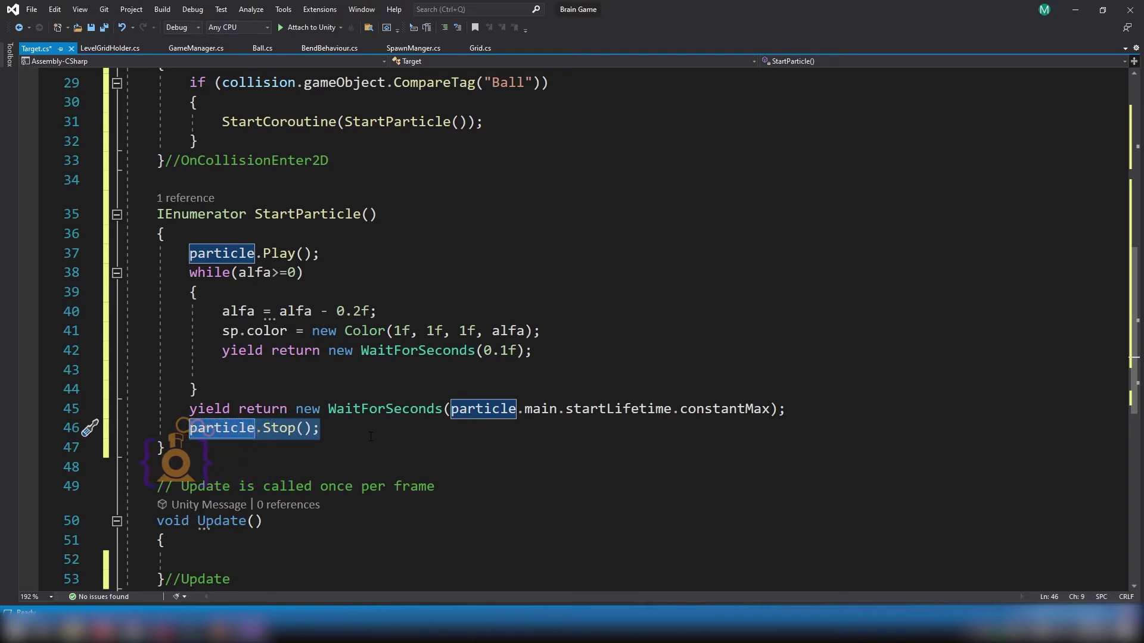
text(De)
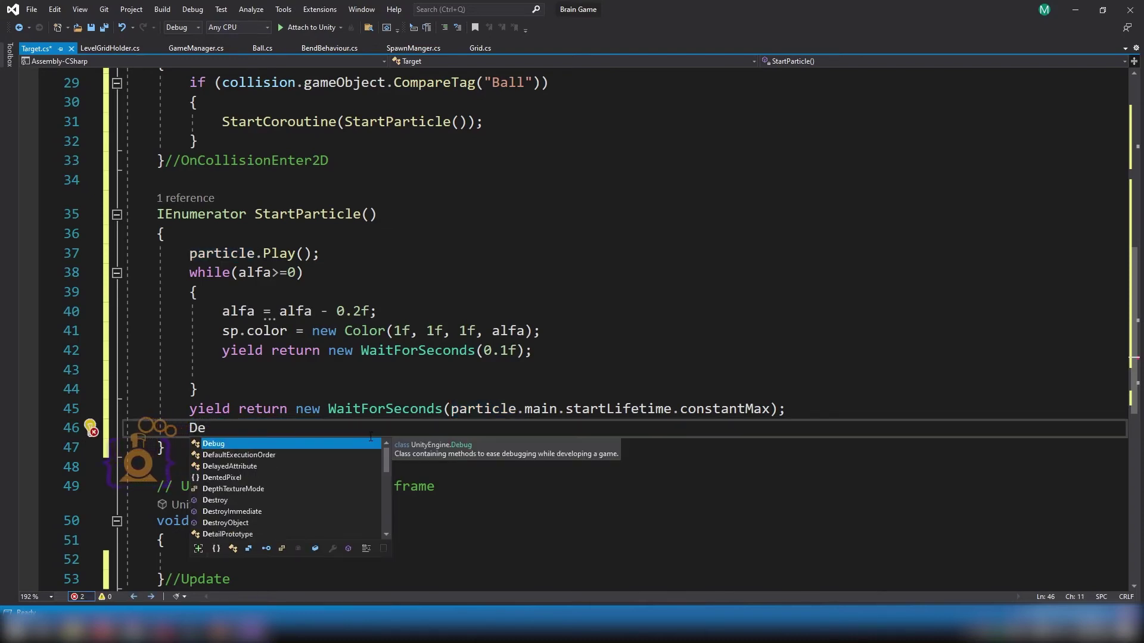
text(s)
key(Tab)
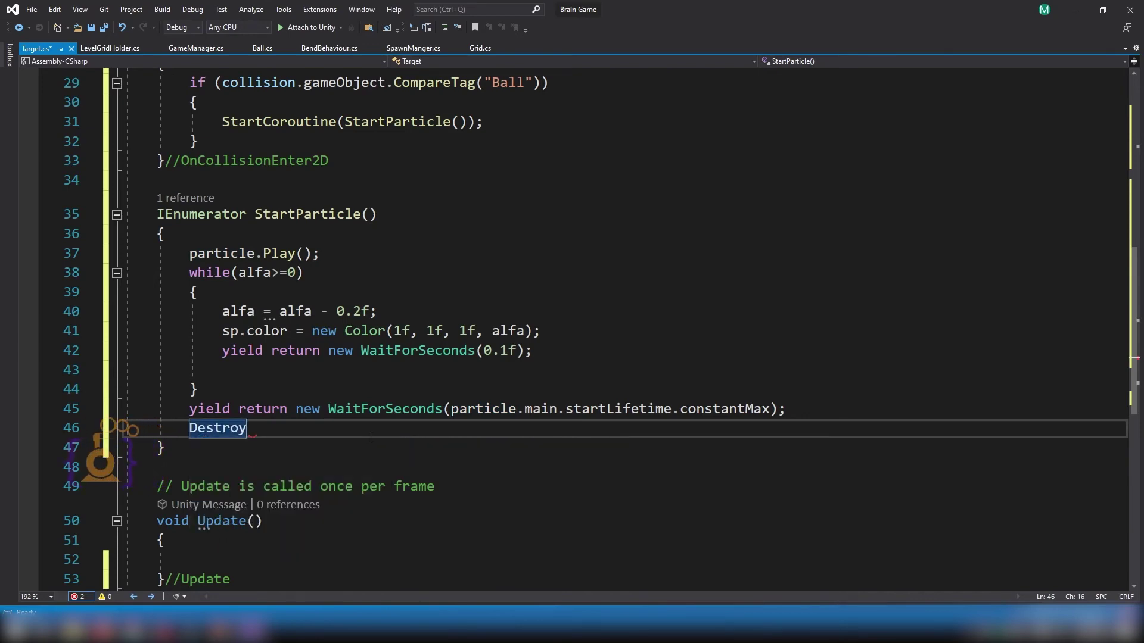
text((gr)
key(Tab)
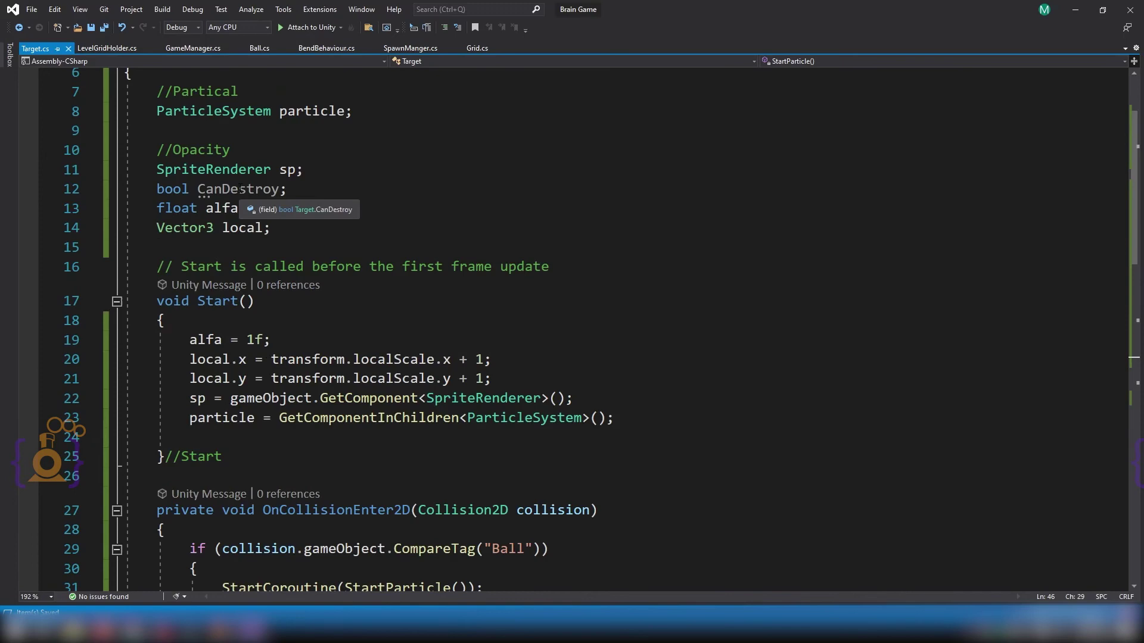
- Add CanDestroy = true above StartCoroutine in the Ball-collision branch
double_click(239, 188)
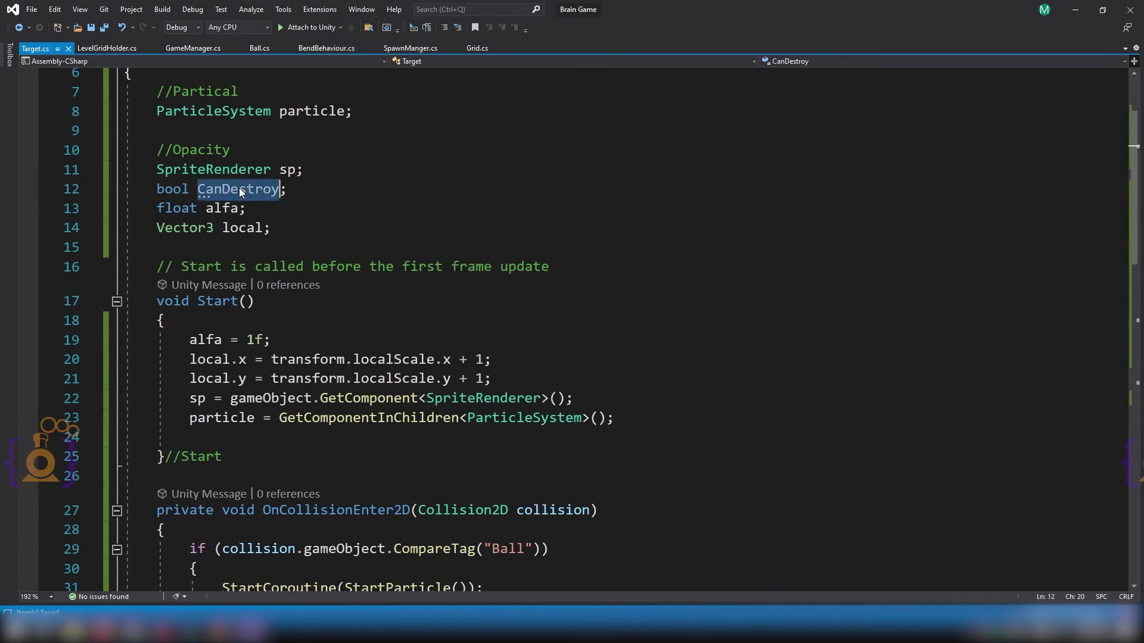
scroll(626, 357, down, 3)
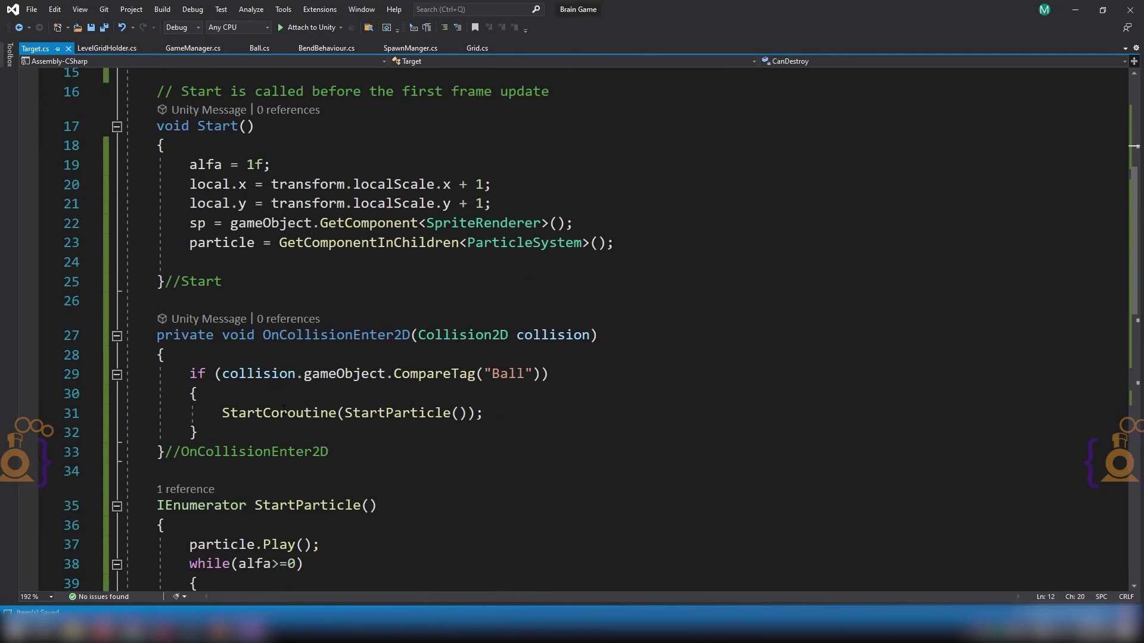
click(626, 393)
key(Return)
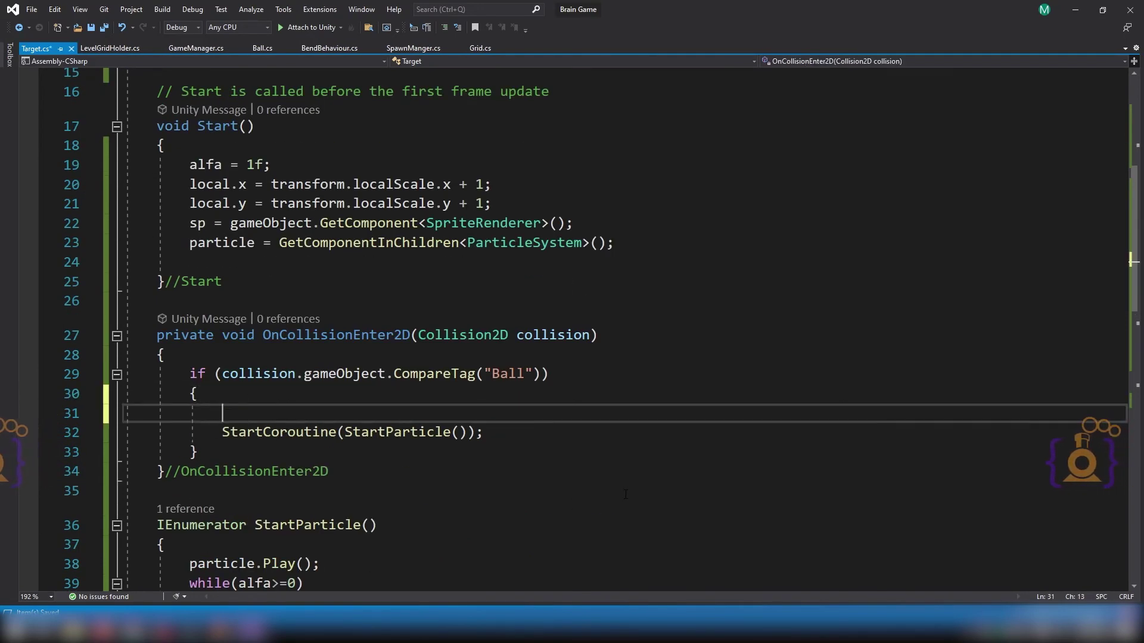
text(cand)
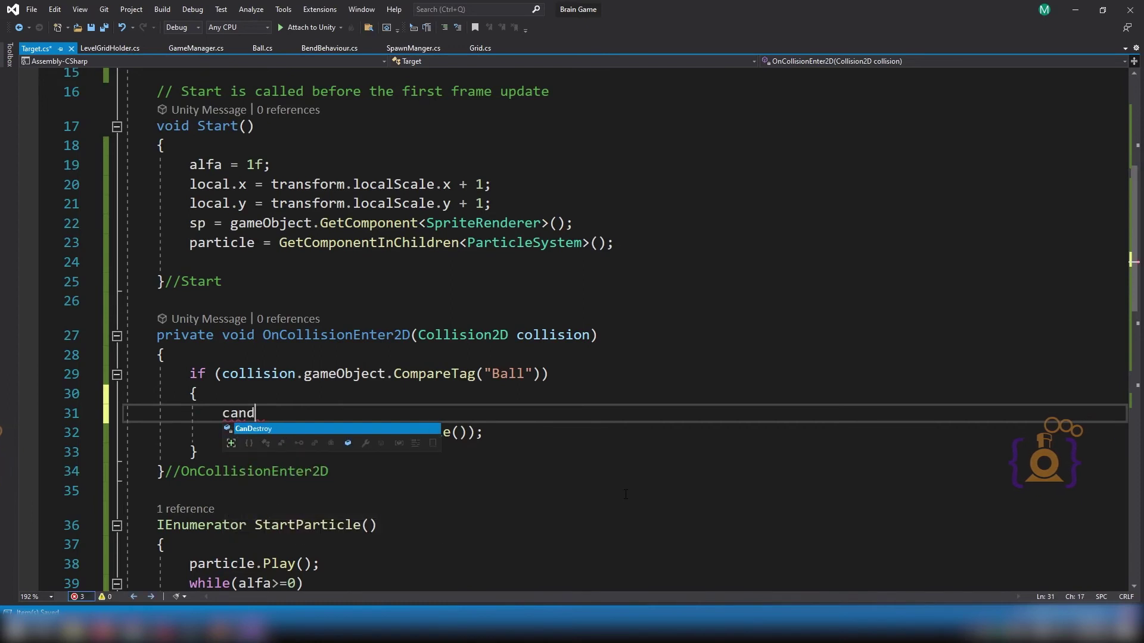
key(Tab)
text(= )
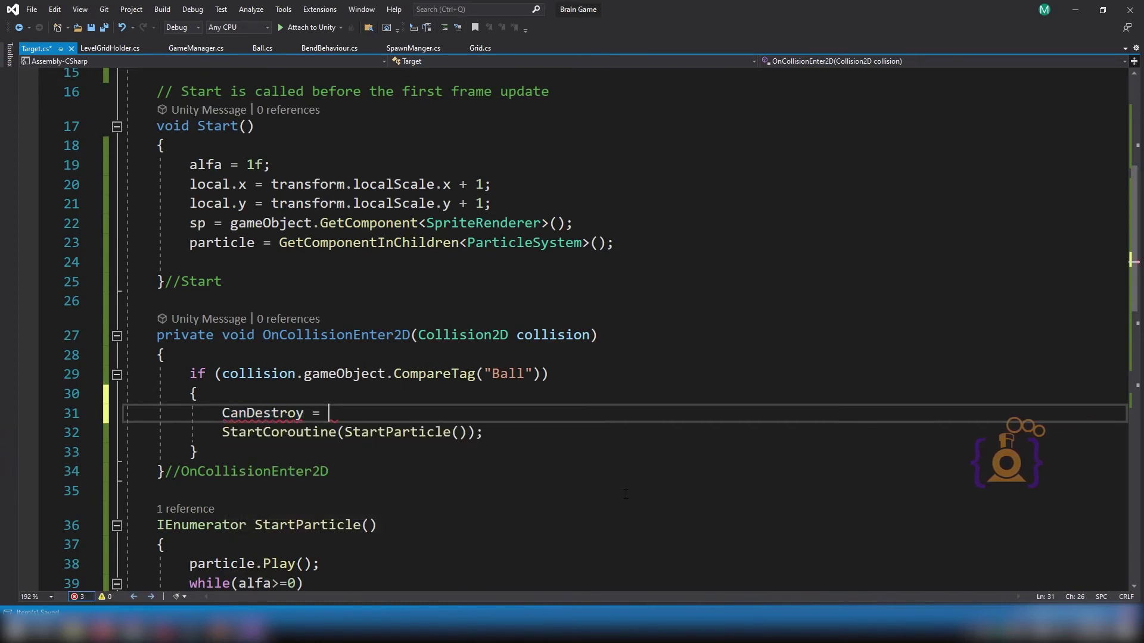
text(tru)
key(Tab)
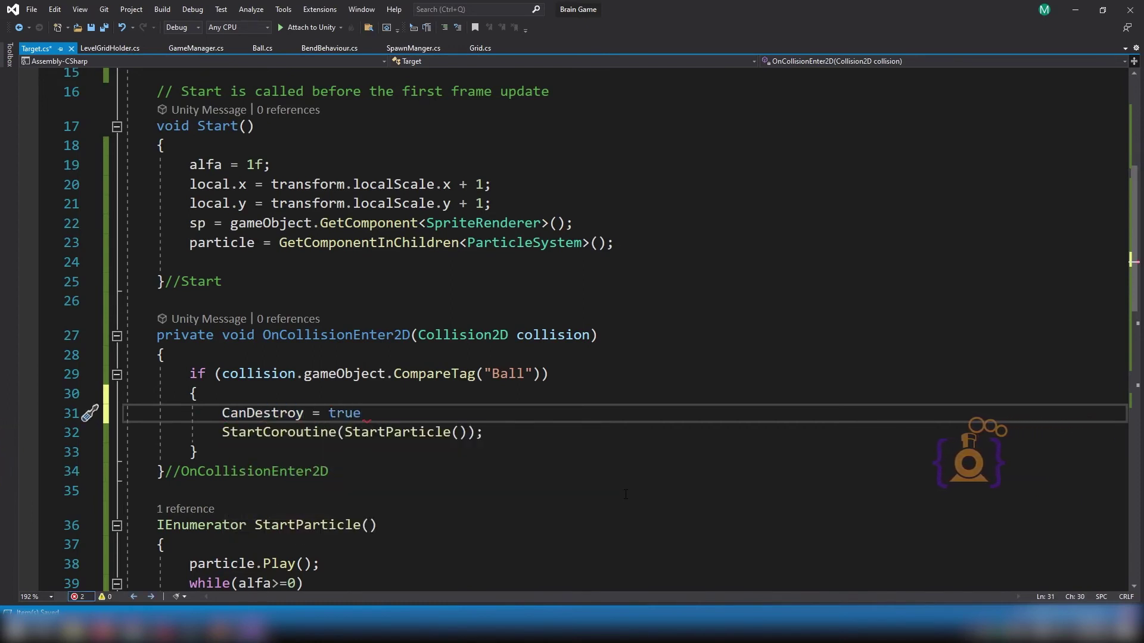
- Terminate the CanDestroy line and add an empty if (CanDestroy) block in Update()
text(;)
scroll(626, 494, down, 4)
scroll(626, 494, down, 3)
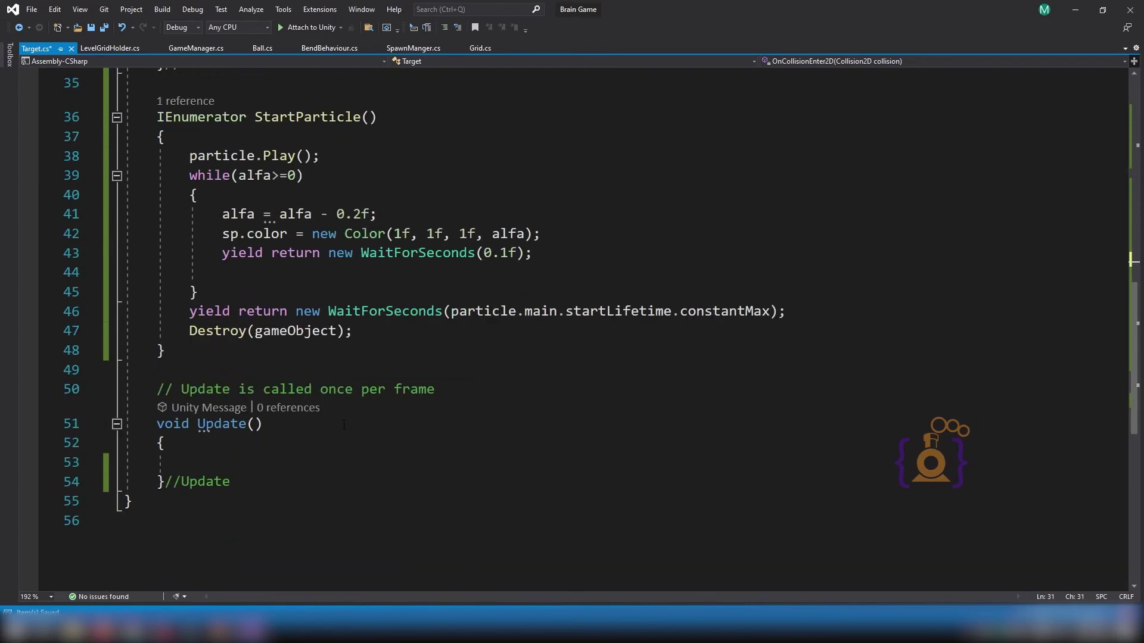
click(536, 442)
key(Return)
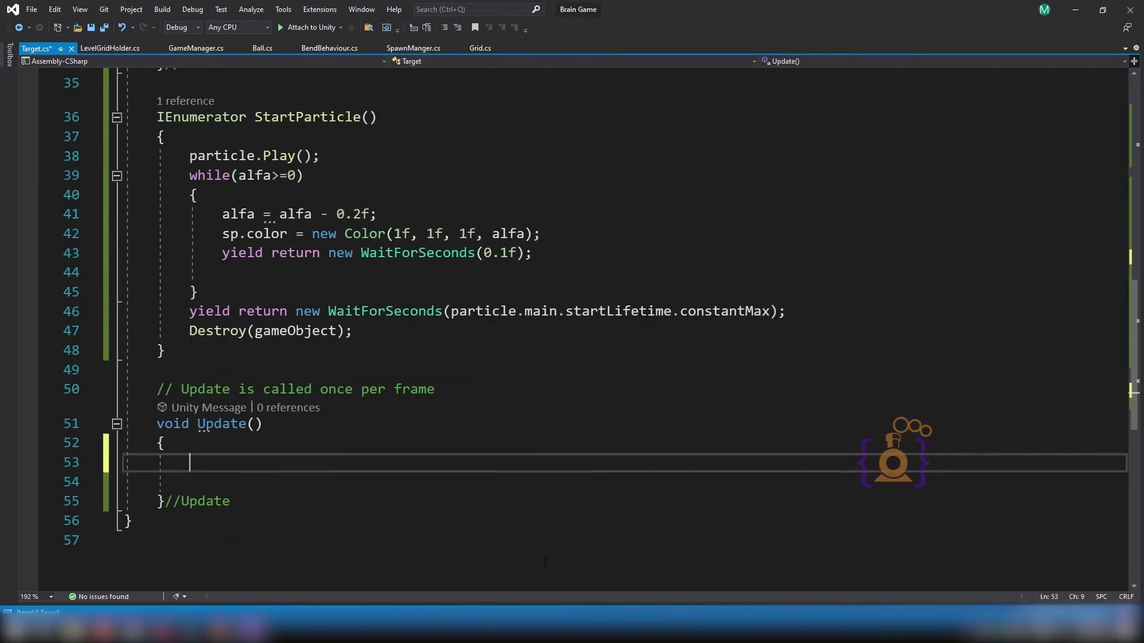
text(if(Ca)
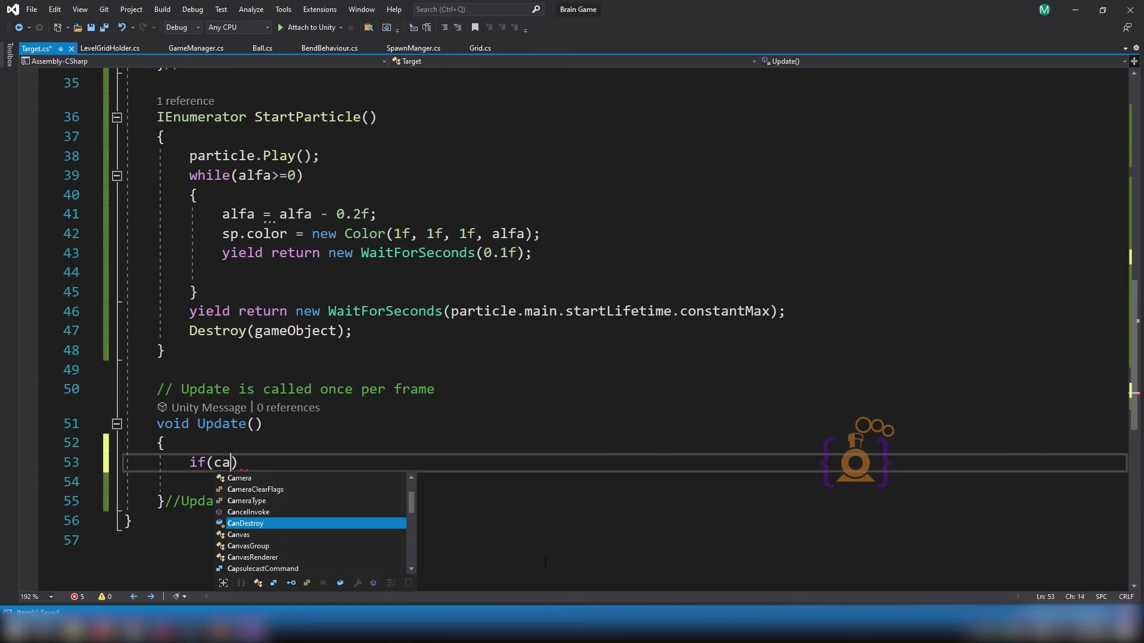
text())
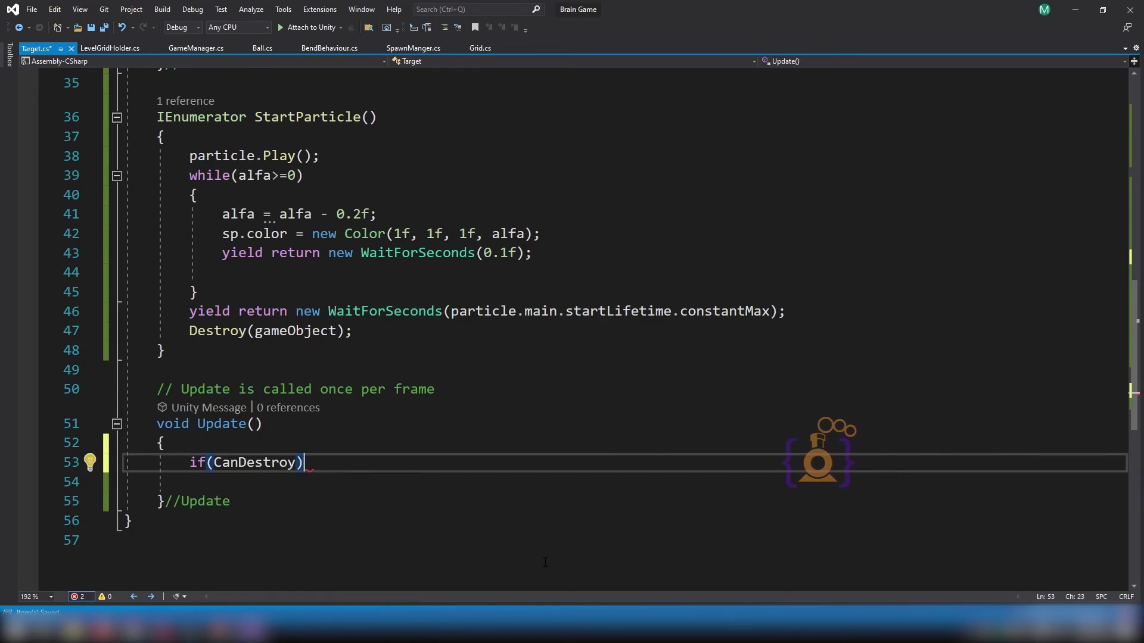
key(Return)
text({)
key(Return)
- Review the local field declaration, then return to the empty if block
scroll(326, 409, down, 2)
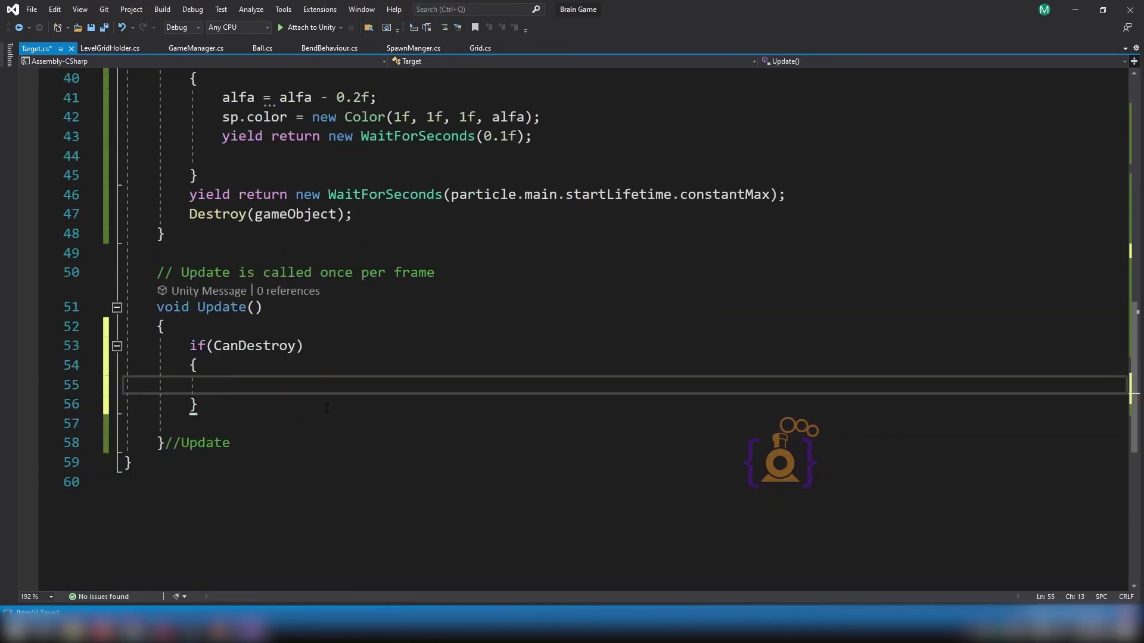
scroll(327, 408, up, 5)
scroll(327, 408, up, 4)
scroll(327, 408, up, 3)
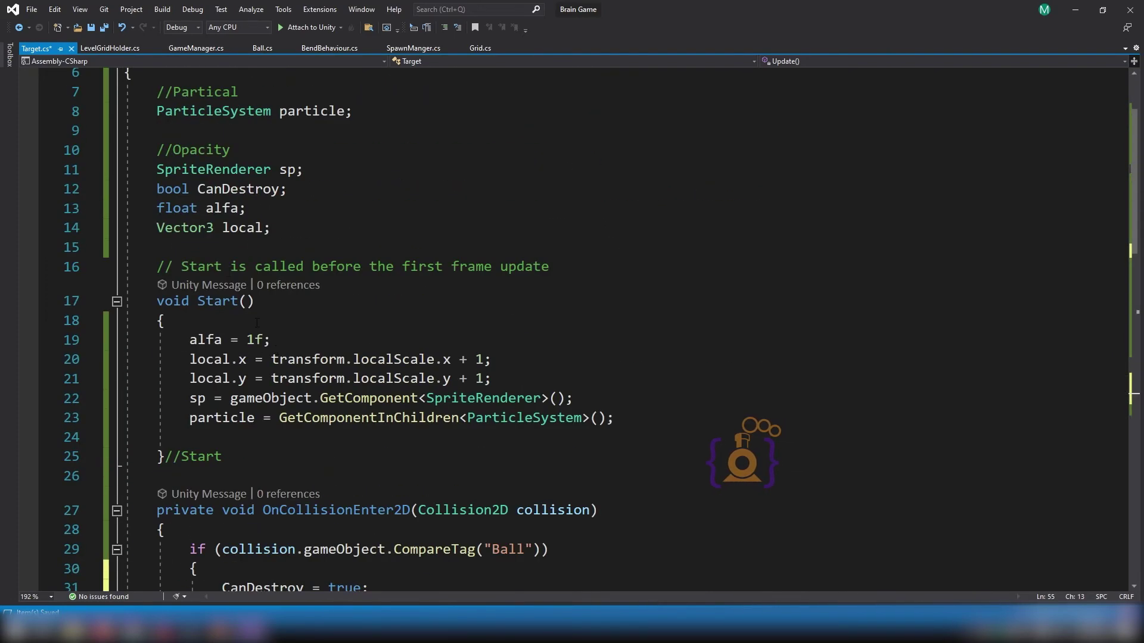
double_click(224, 228)
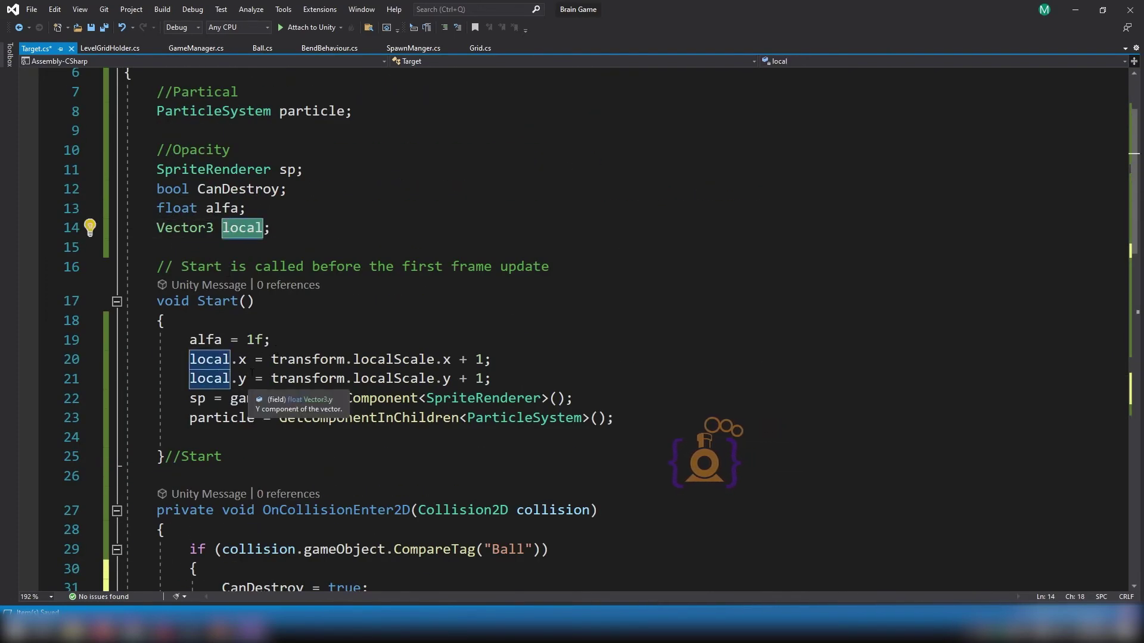
scroll(258, 384, down, 7)
scroll(258, 385, down, 4)
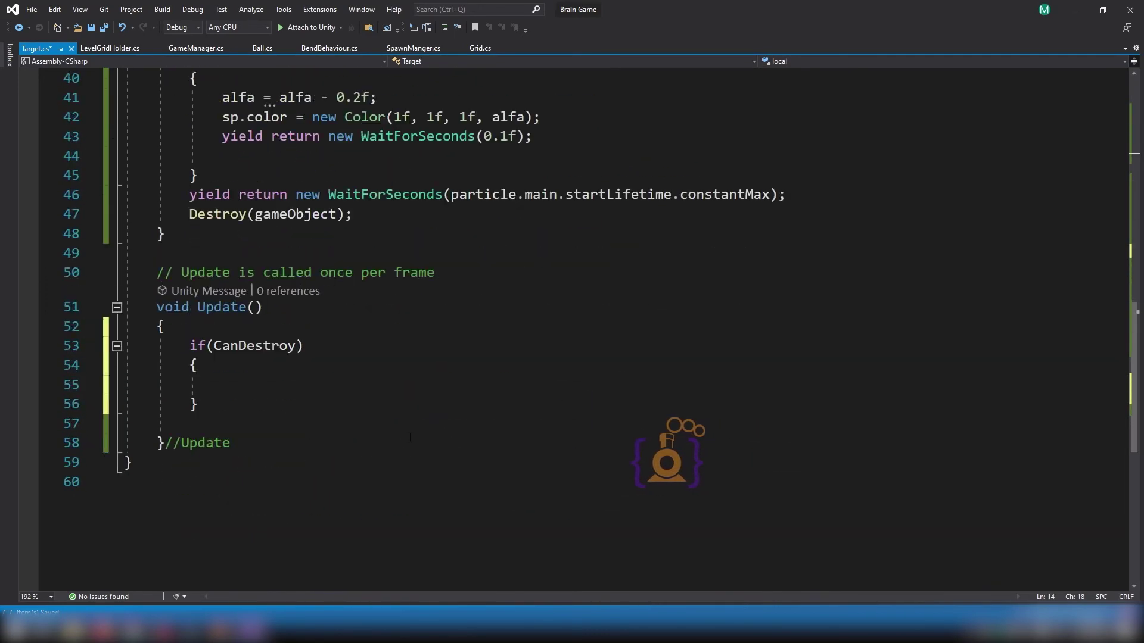
click(258, 384)
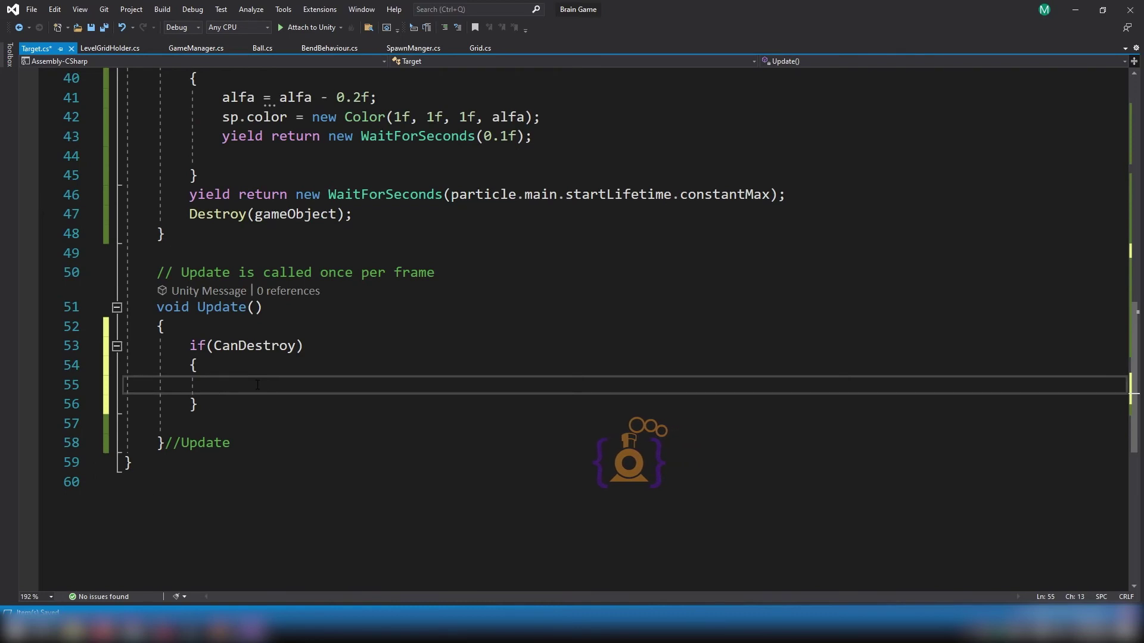
- Begin line 55 as transform.localScale = Vector3.Lerp(transform.localScale, ...) in the CanDestroy block
text(tr)
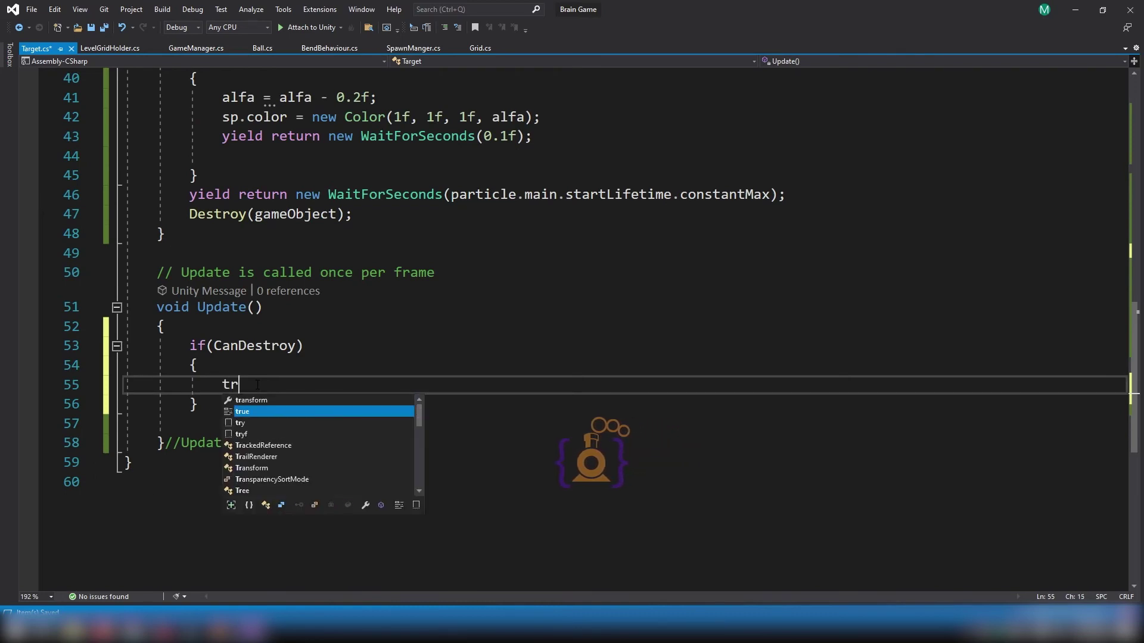
text(ansform.lo)
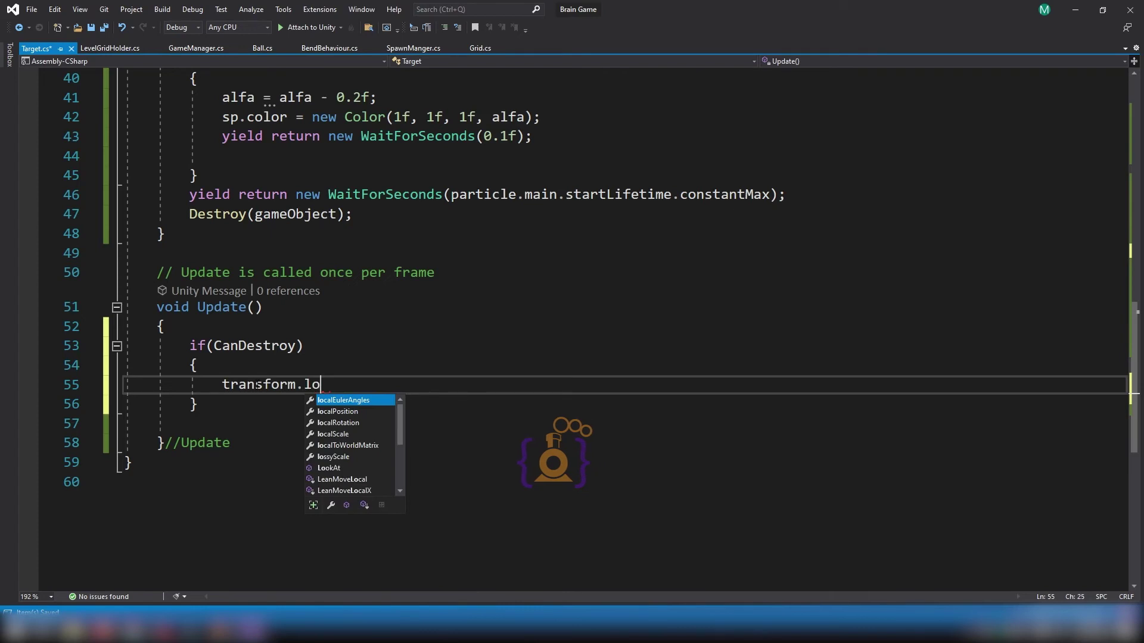
key(Down)
key(Down)
key(Down)
key(Tab)
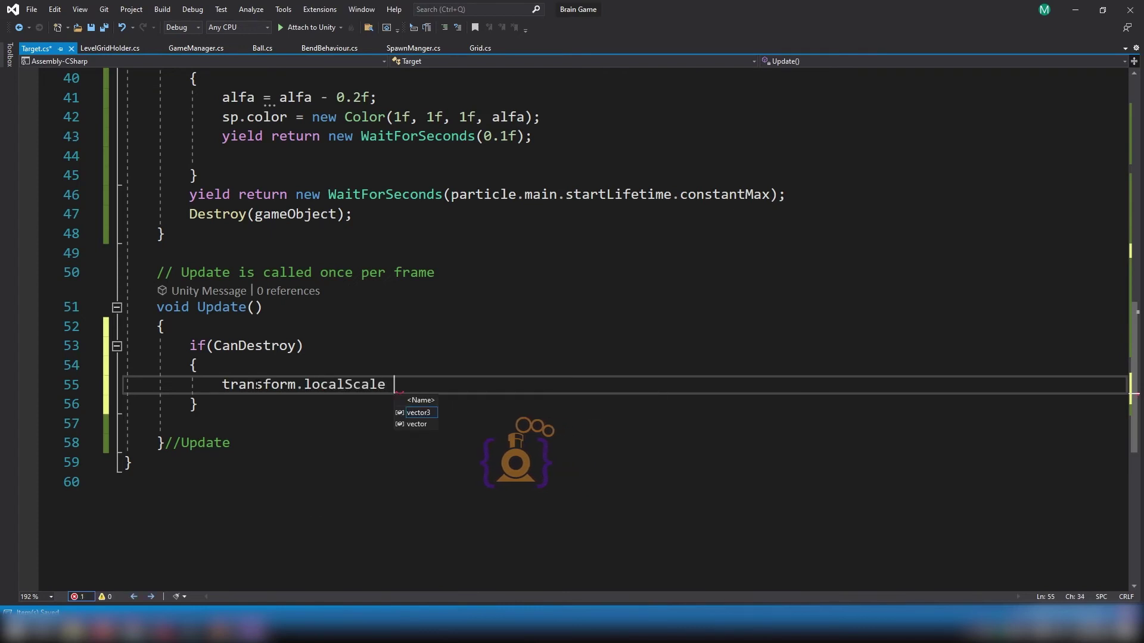
text(= Ve)
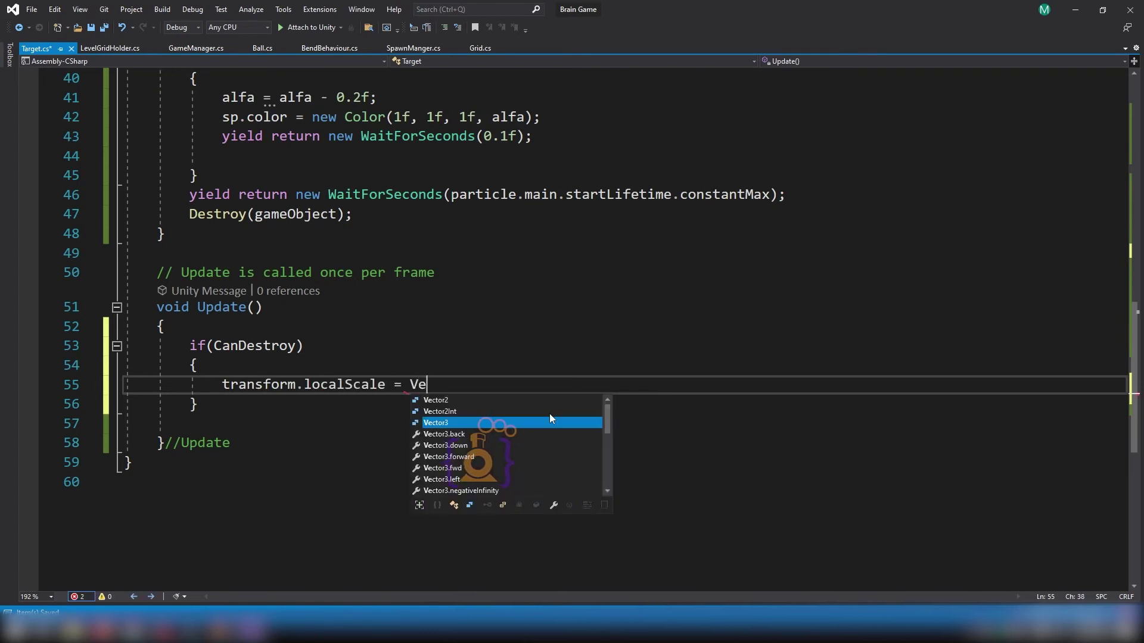
key(Tab)
text(.)
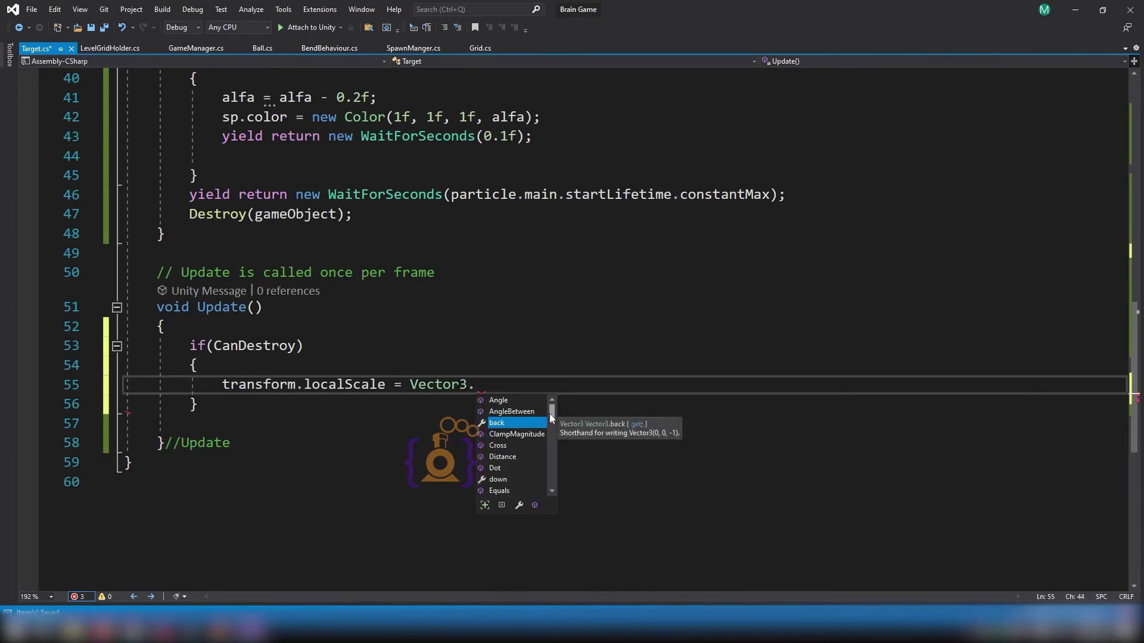
text(l)
key(Down)
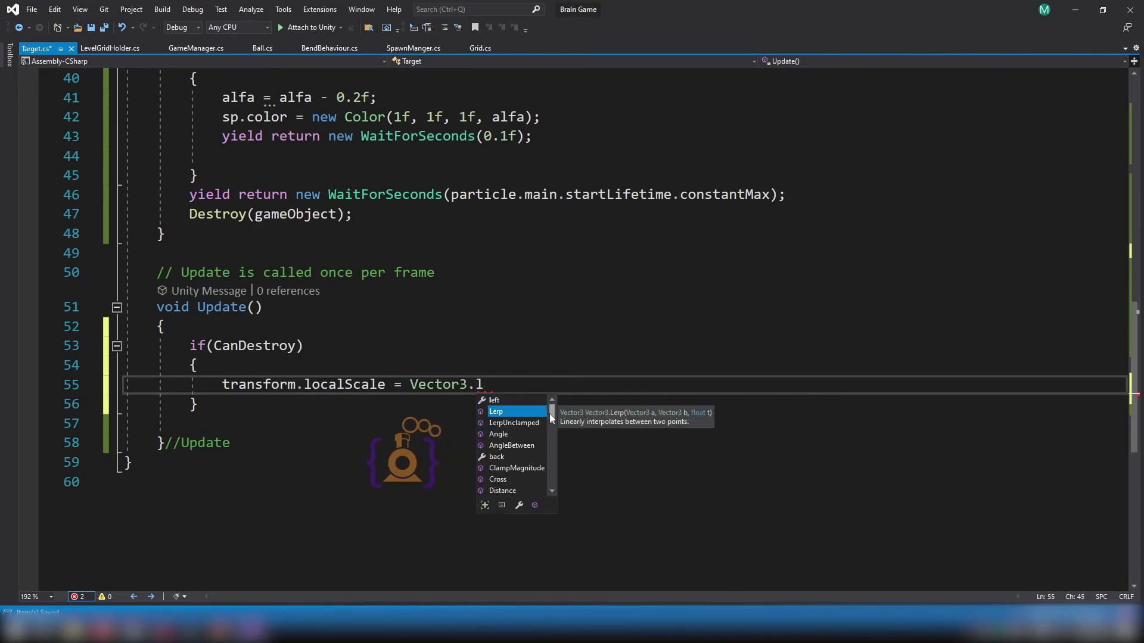
key(Tab)
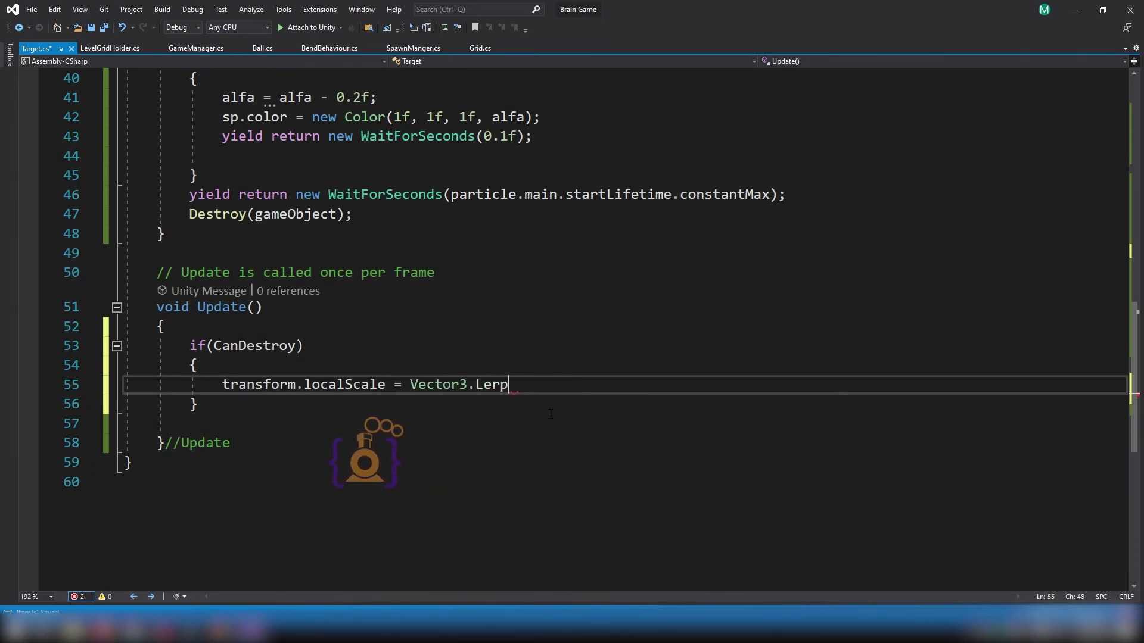
text(()
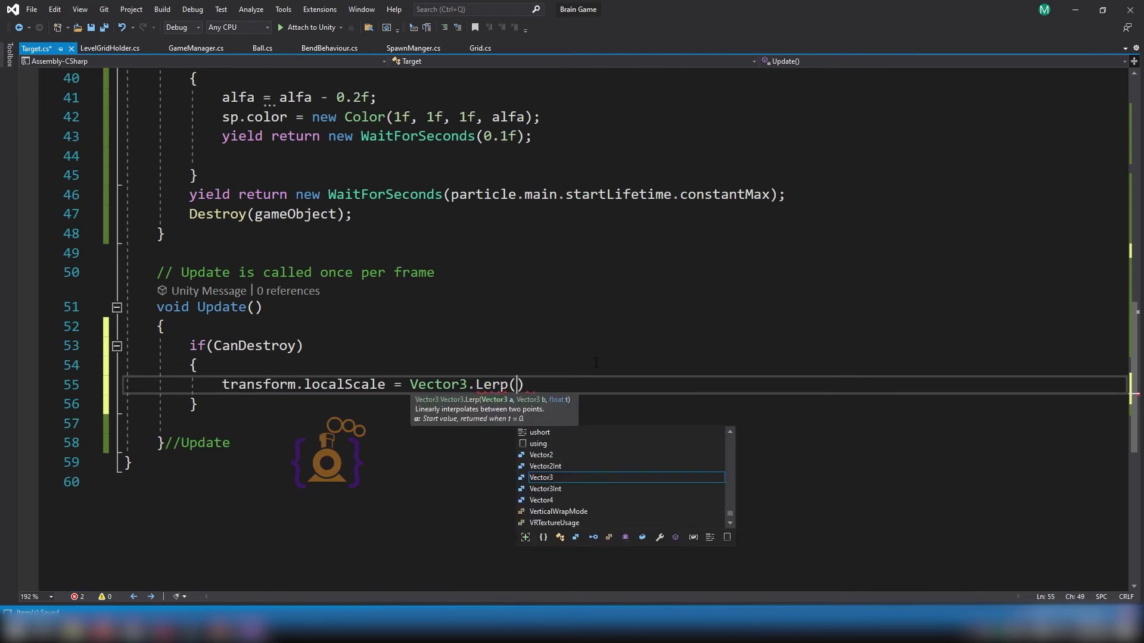
text(transform.lo)
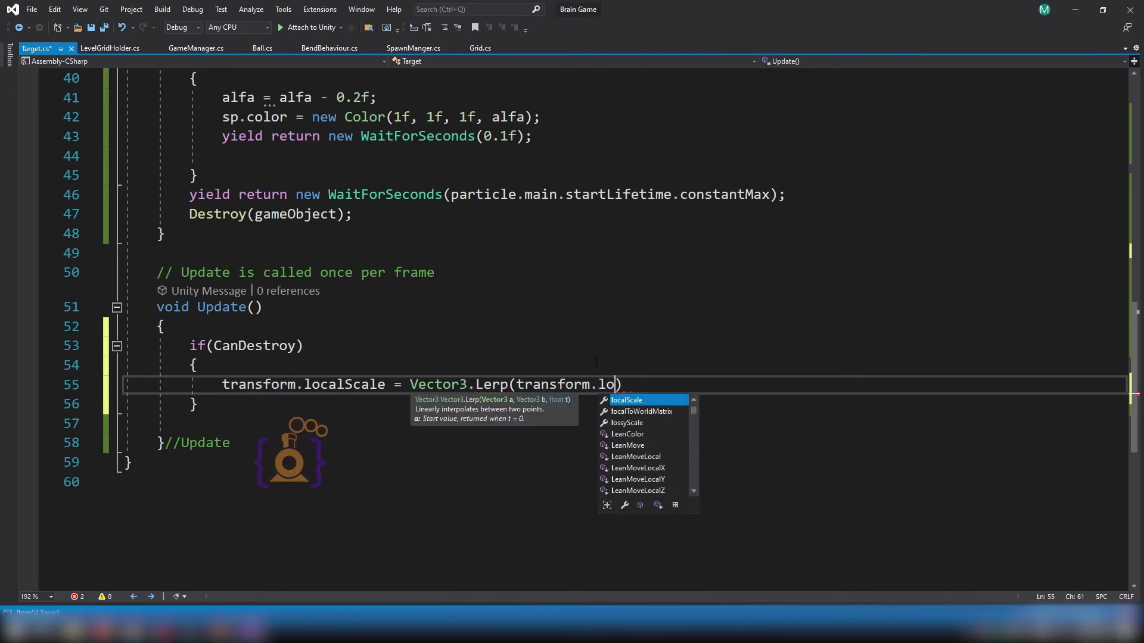
key(Tab)
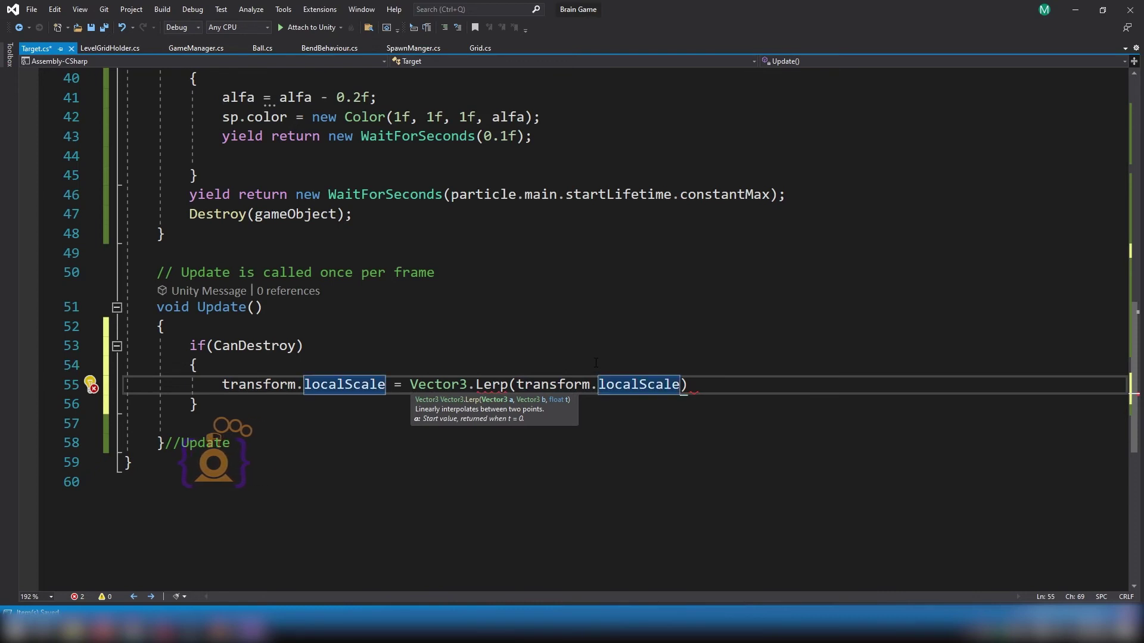
text(,)
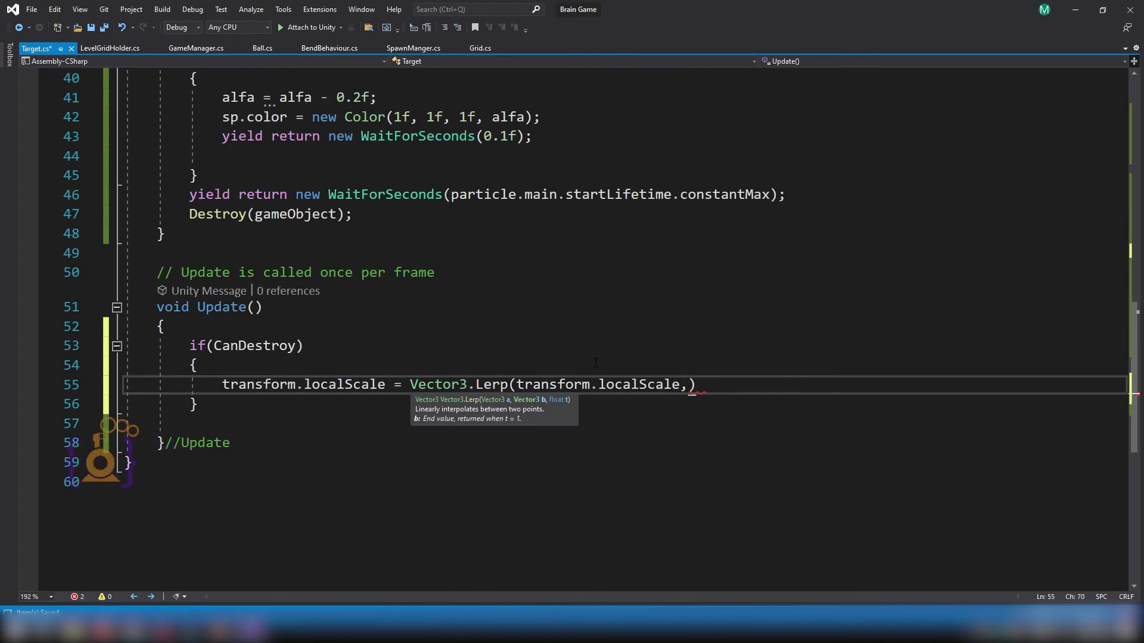
- Pass local as the Lerp target after checking how local is set in Start()
scroll(543, 352, up, 3)
scroll(542, 351, up, 5)
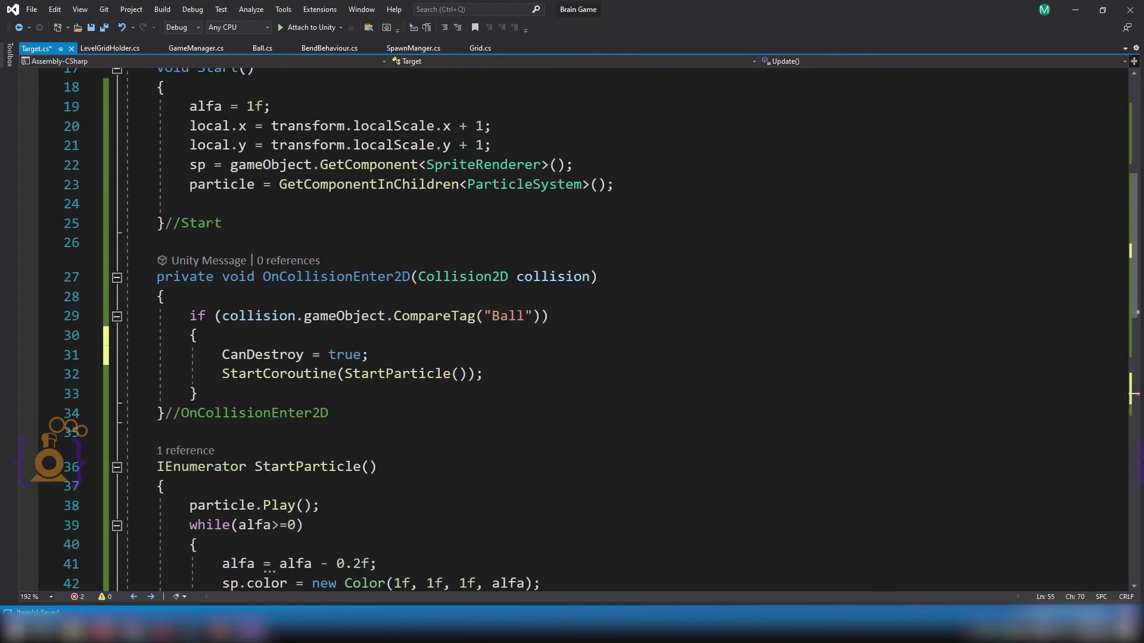
scroll(543, 352, up, 1)
click(208, 184)
double_click(207, 184)
key(ctrl+minus)
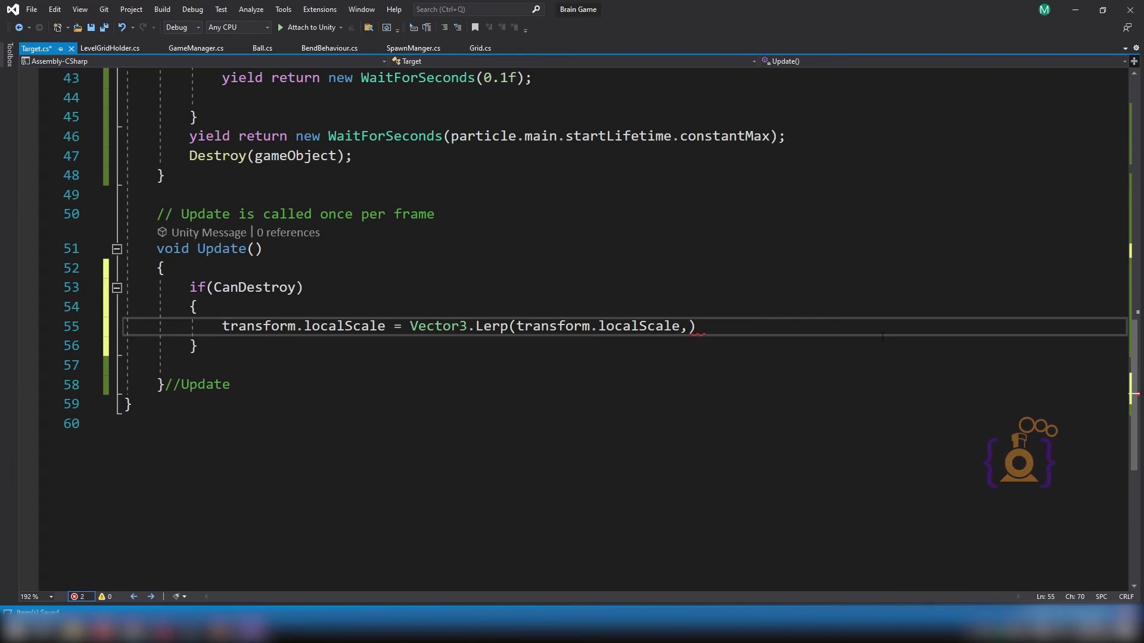
text(lo)
text())
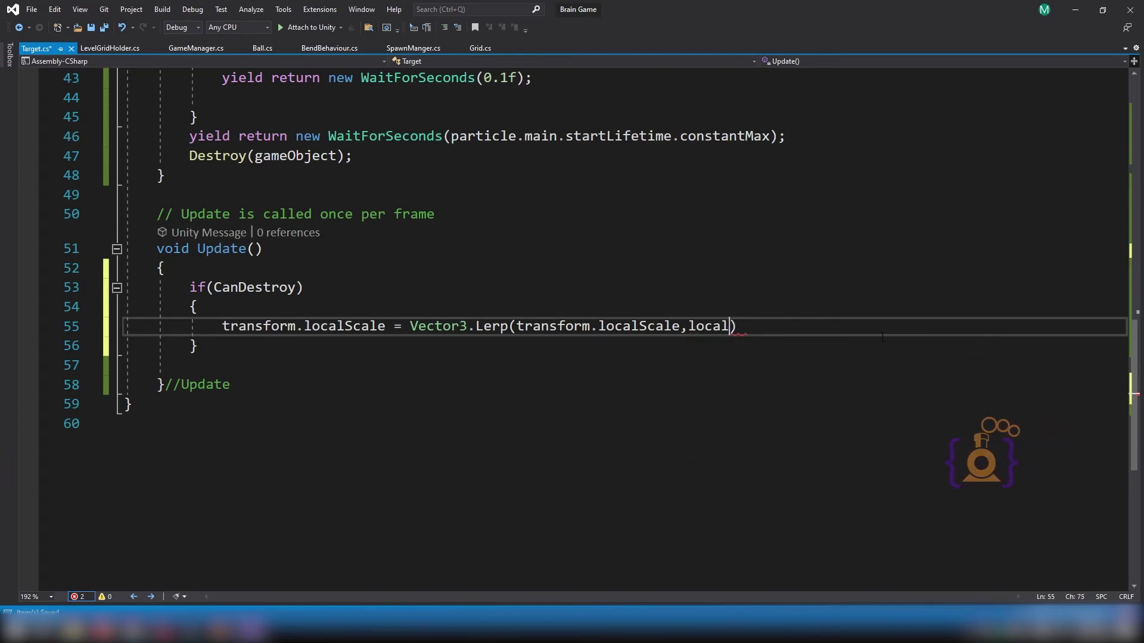
scroll(202, 357, up, 14)
scroll(202, 357, down, 2)
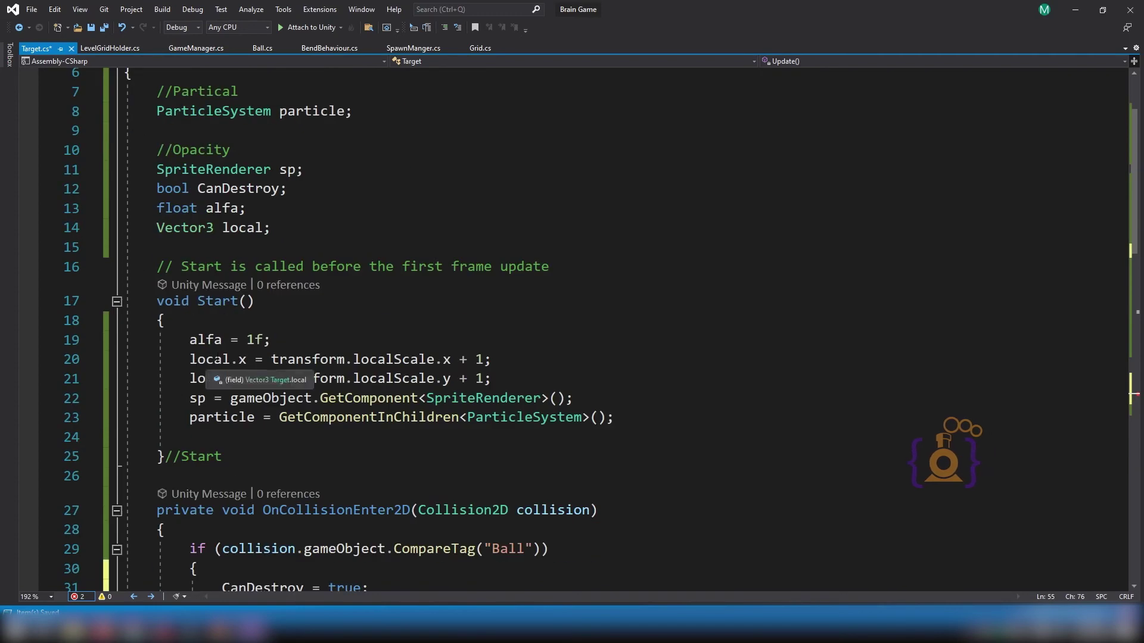
click(239, 228)
double_click(239, 228)
scroll(239, 228, down, 3)
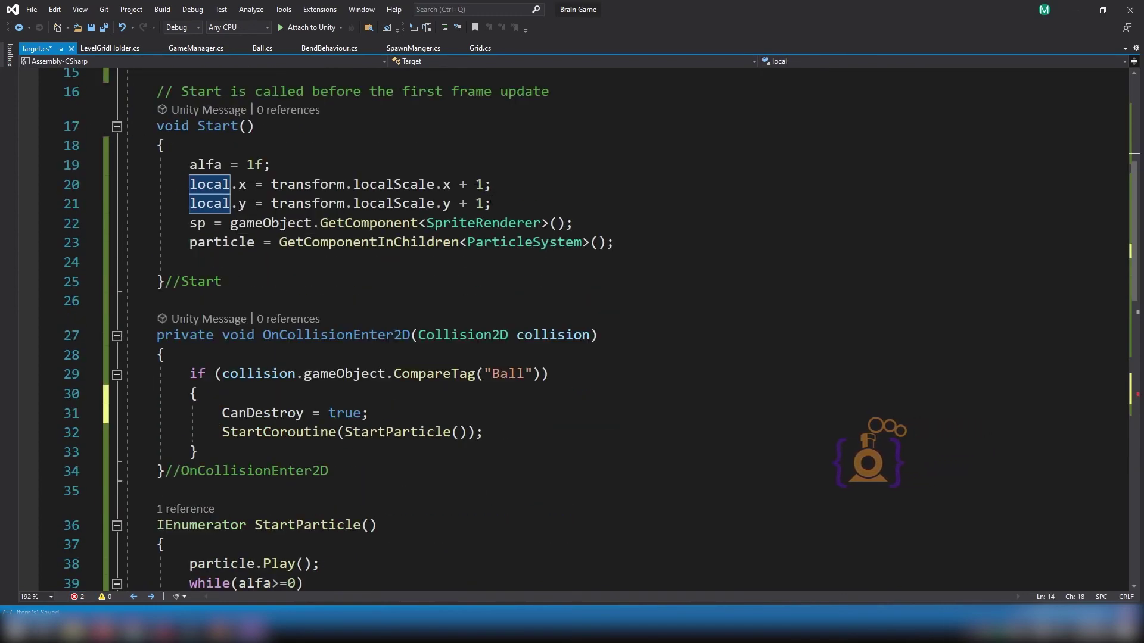
scroll(483, 197, down, 5)
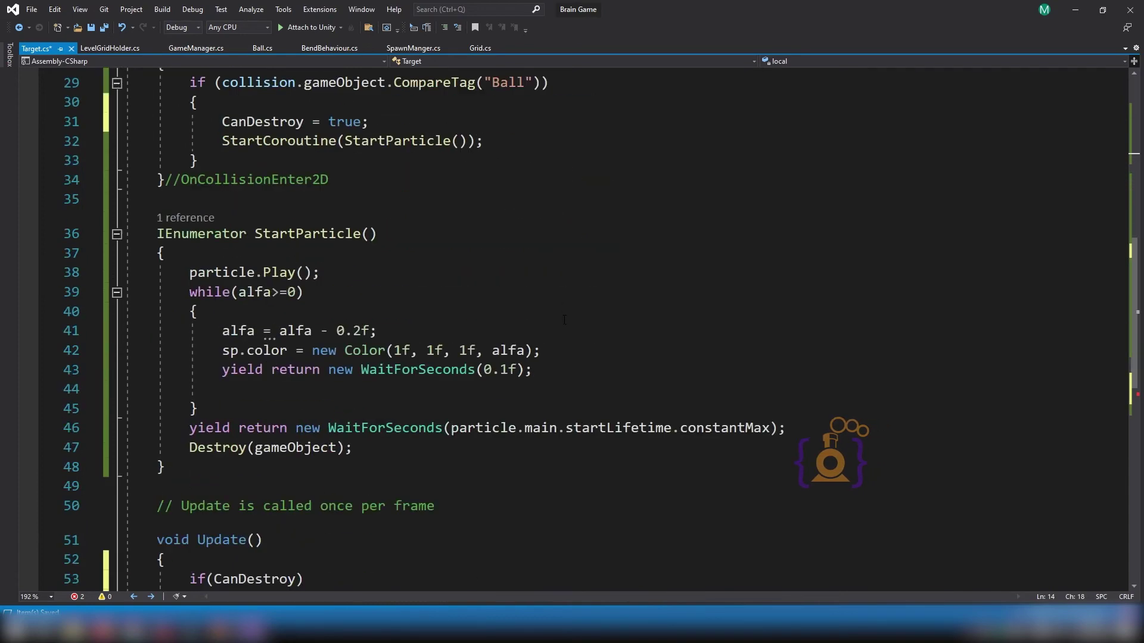
scroll(726, 271, down, 6)
- Finish the Lerp with Time.deltaTime * 5f and save Target.cs
click(737, 270)
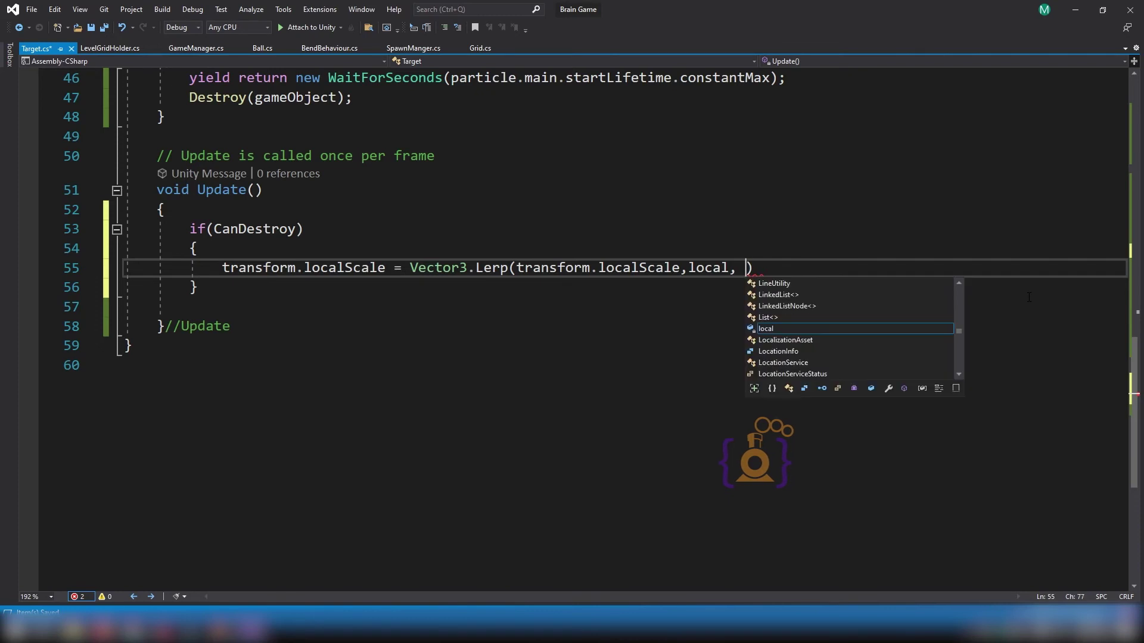
text(de)
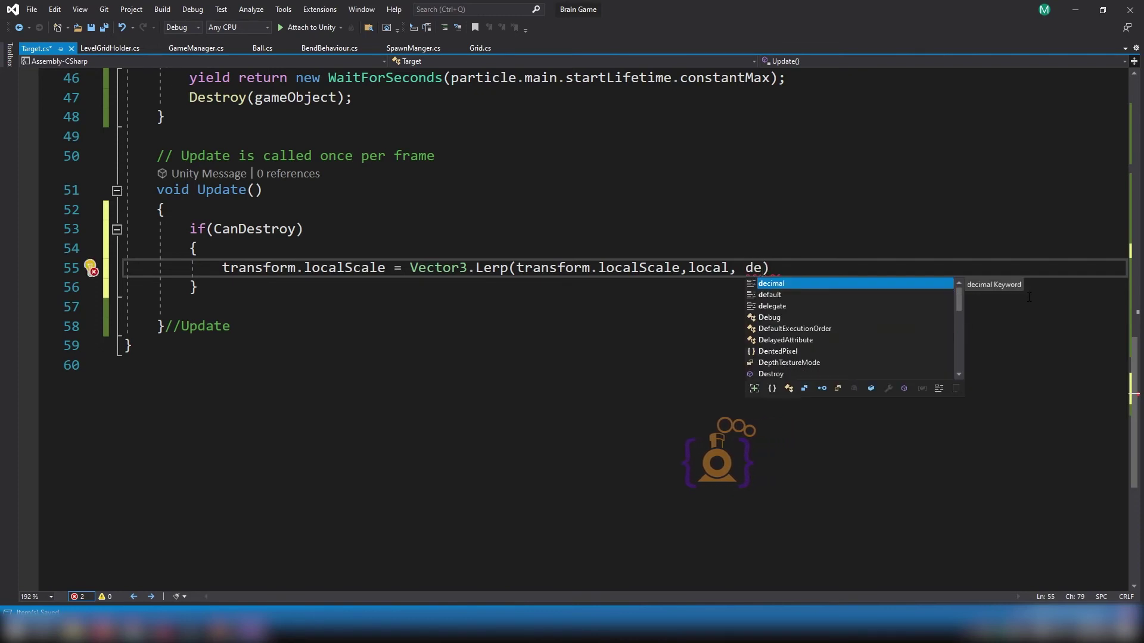
key(BackSpace)
key(BackSpace)
text(Time.de)
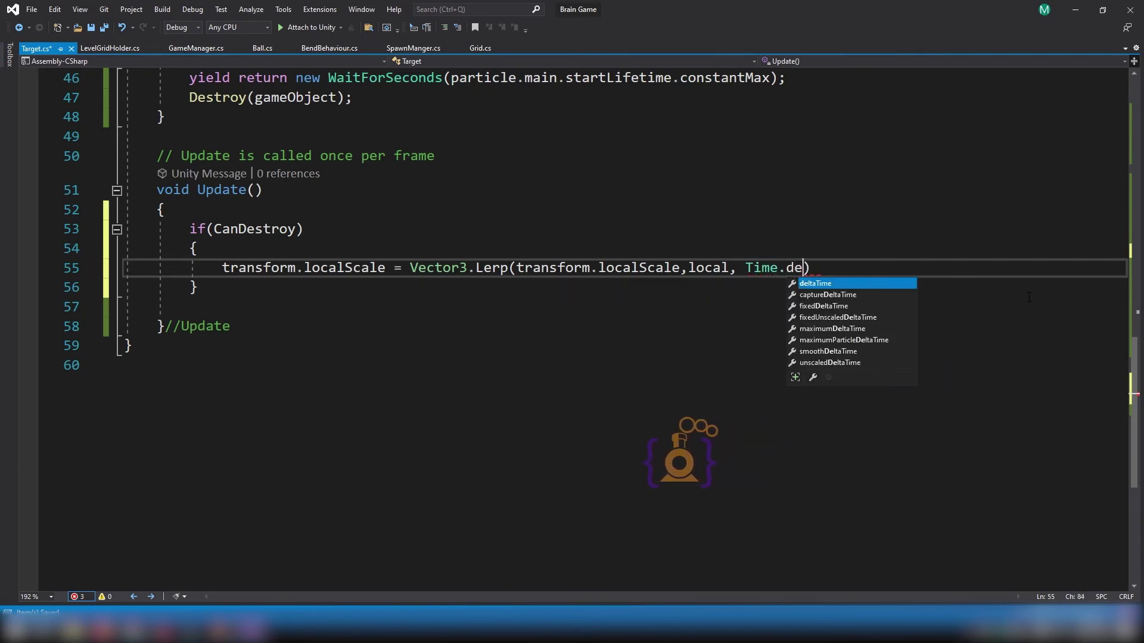
text(l)
key(Tab)
text(*)
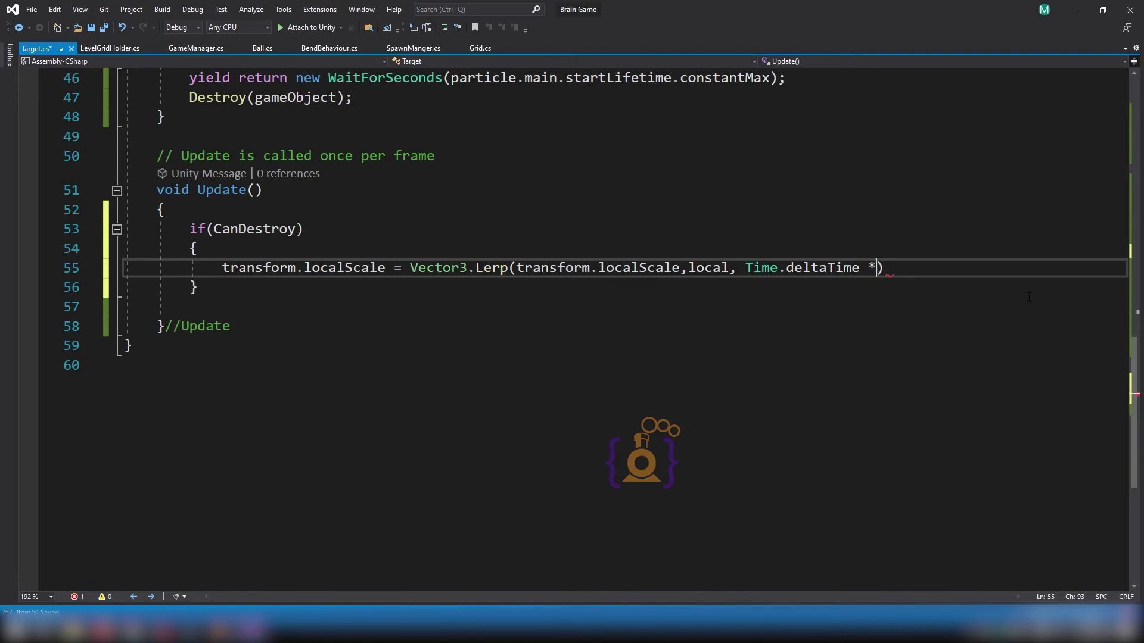
text(f)
key(BackSpace)
text(5f)
key(End)
text(;)
key(ctrl+s)
scroll(371, 322, up, 10)
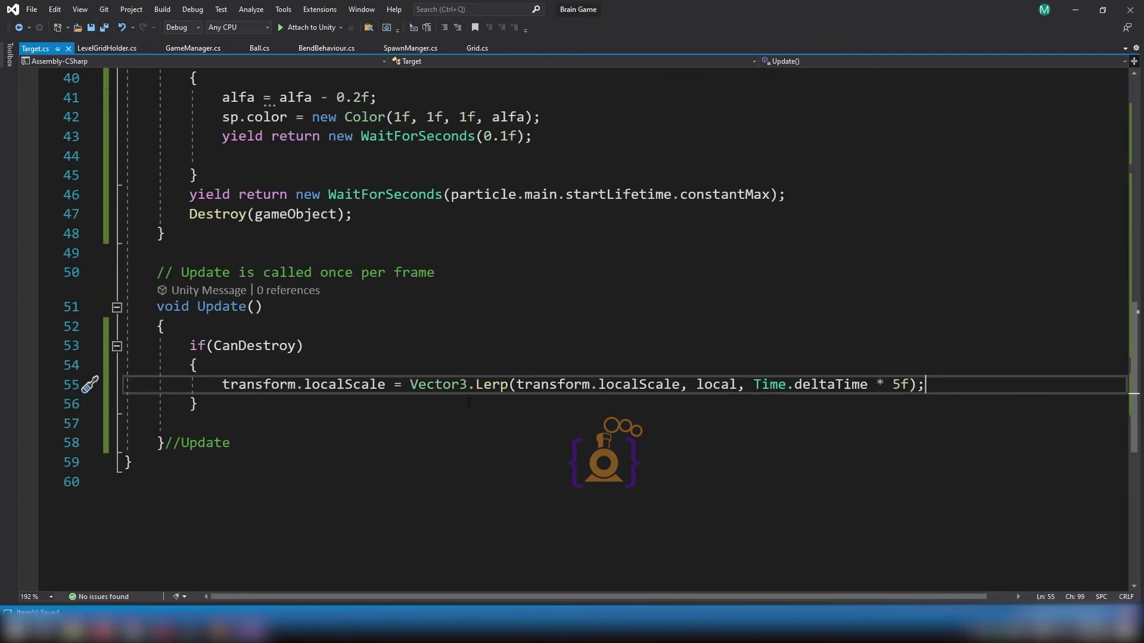
scroll(370, 322, up, 1)
scroll(334, 262, up, 1)
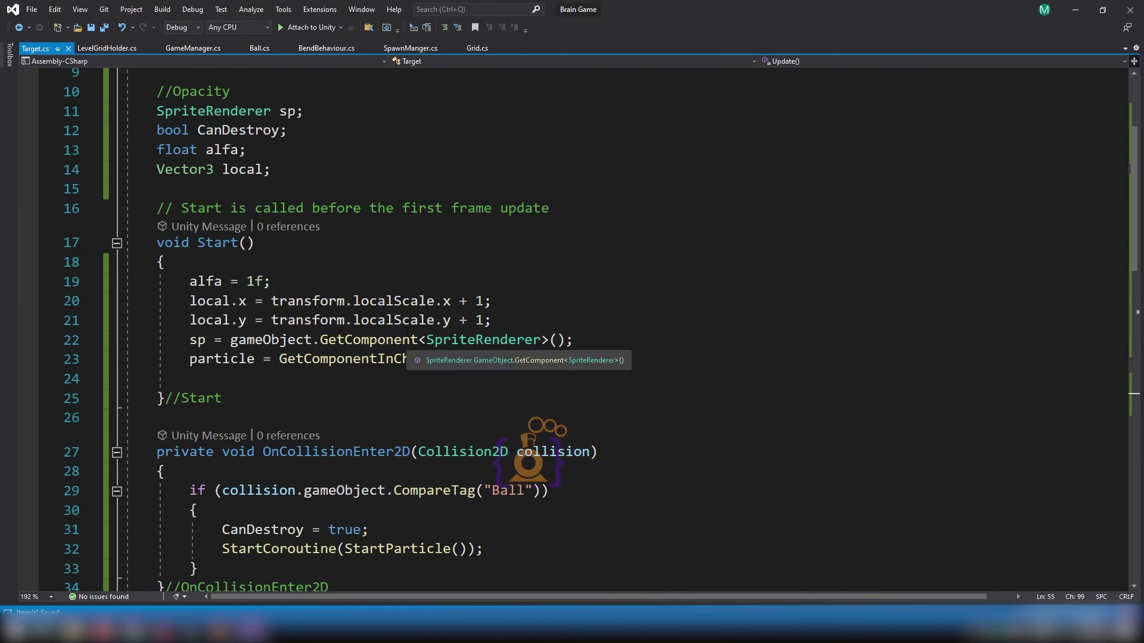
scroll(412, 342, down, 5)
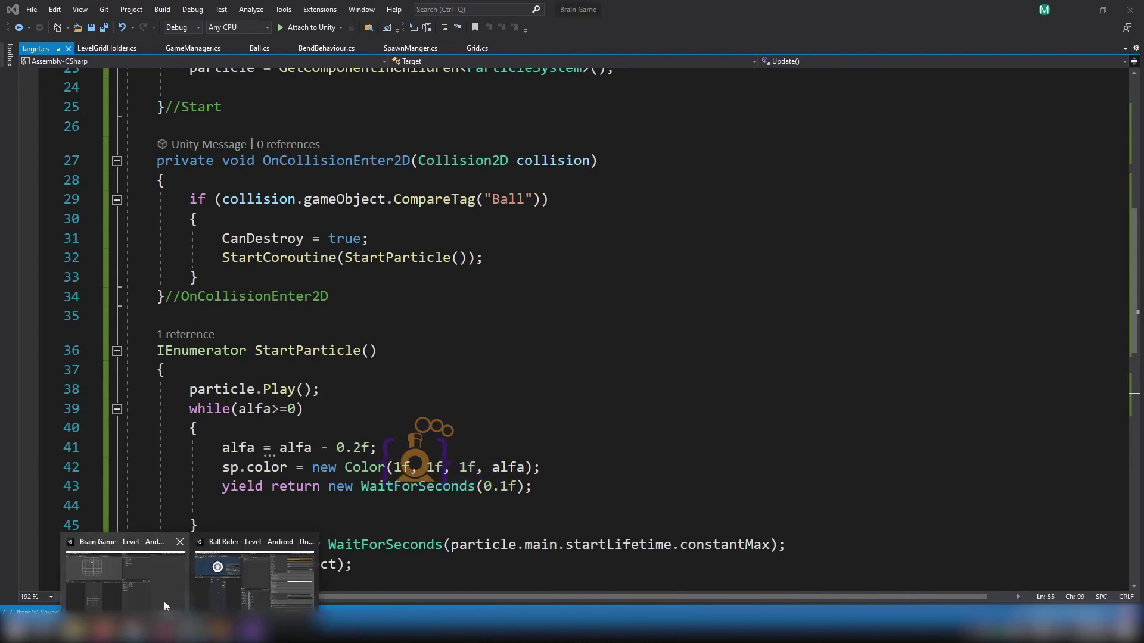
- Play-test the level in Unity, flipping the bottom-middle mirror, then stop
click(164, 602)
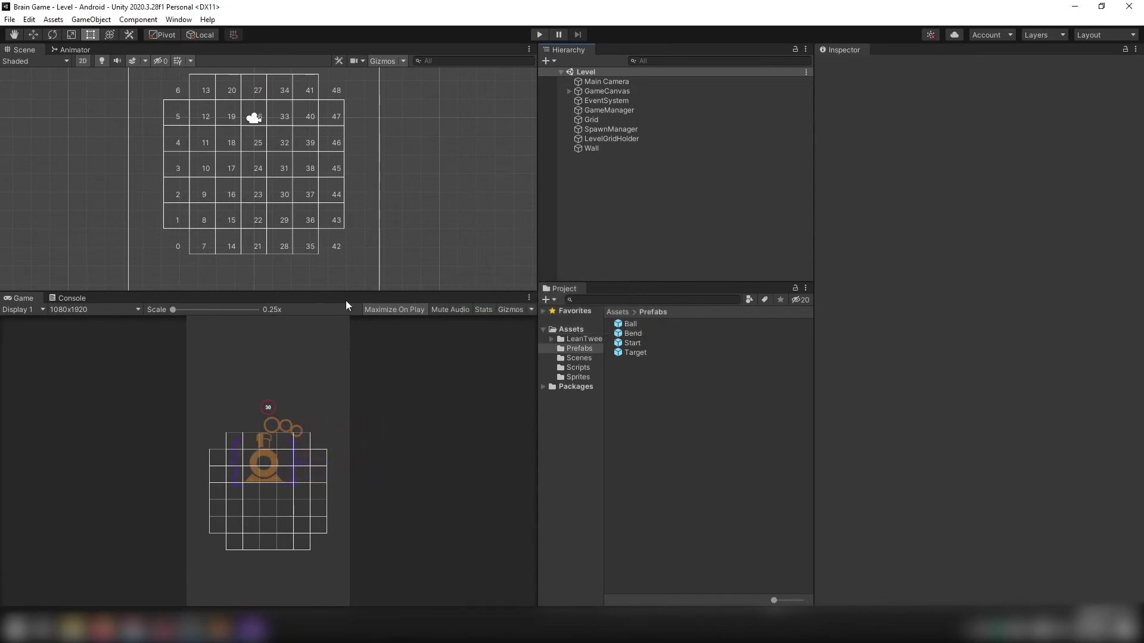
click(542, 34)
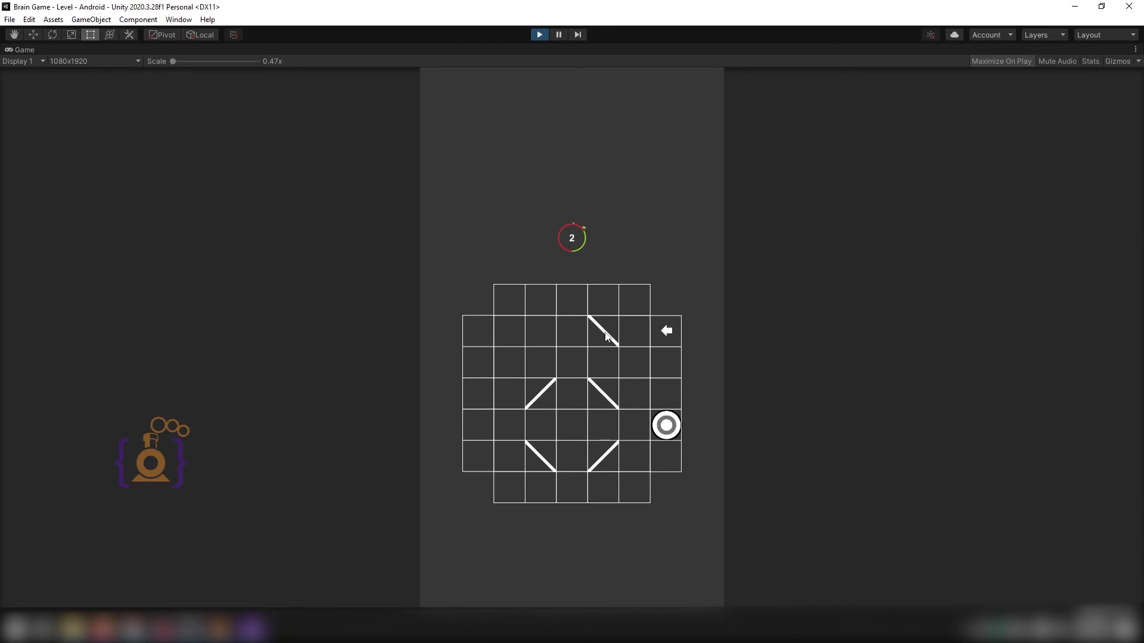
click(603, 457)
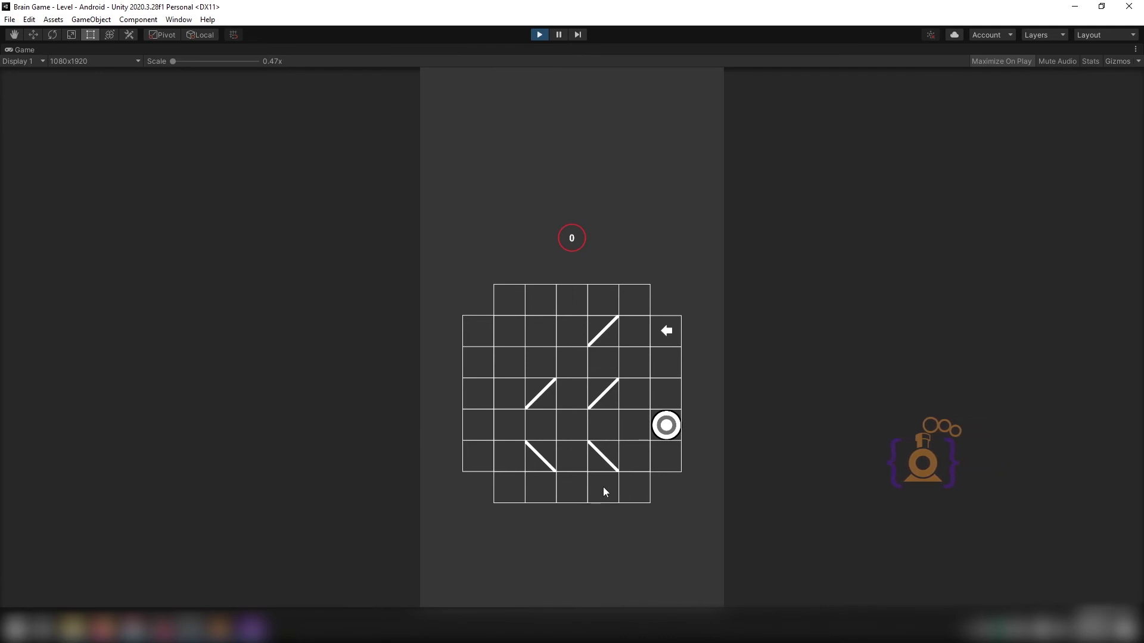
click(538, 36)
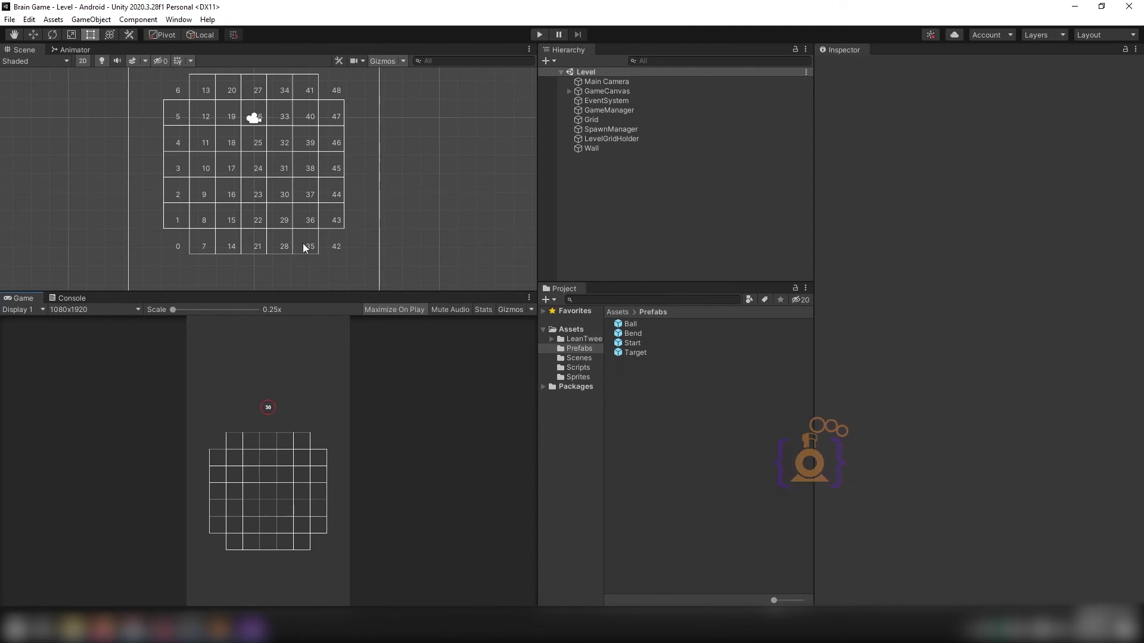
- Select LevelGridHolder and open its script in Visual Studio
click(624, 141)
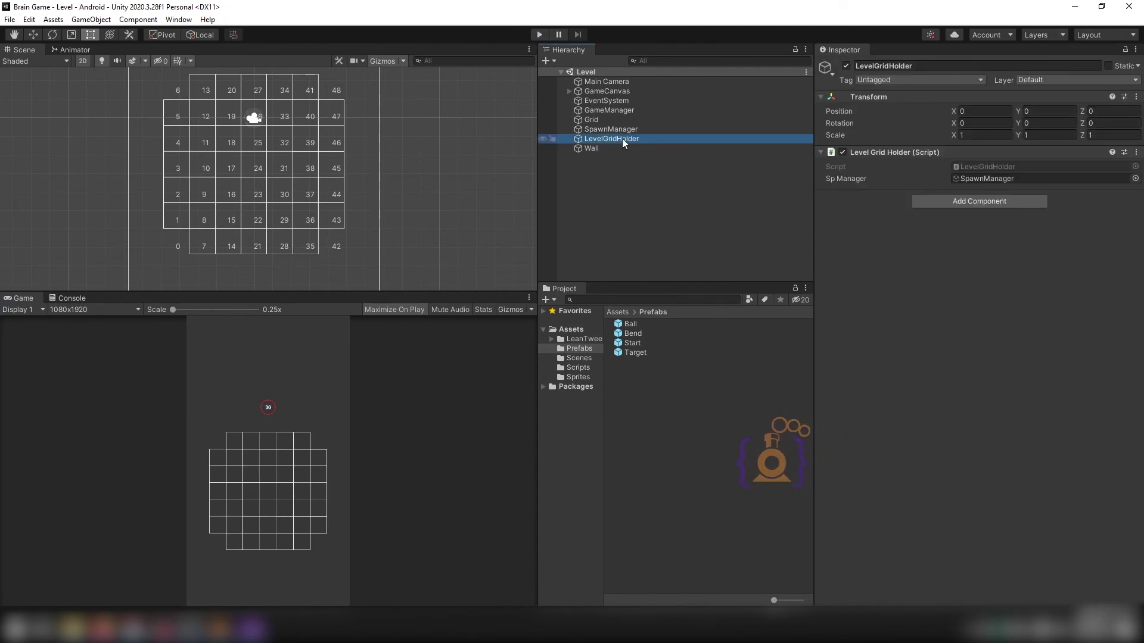
click(622, 138)
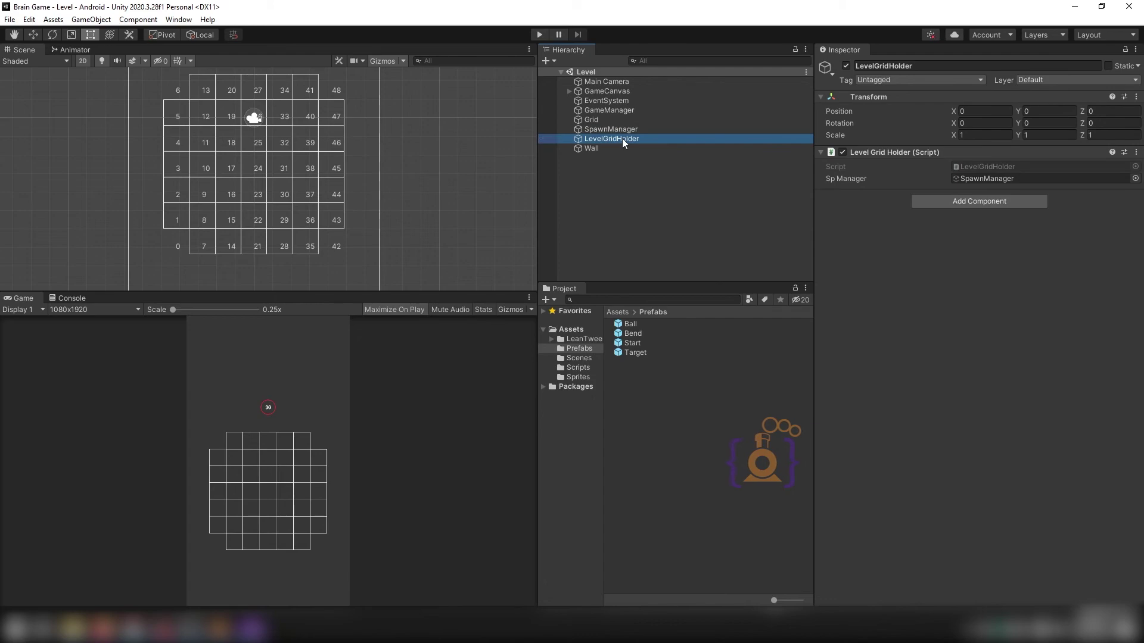
double_click(992, 170)
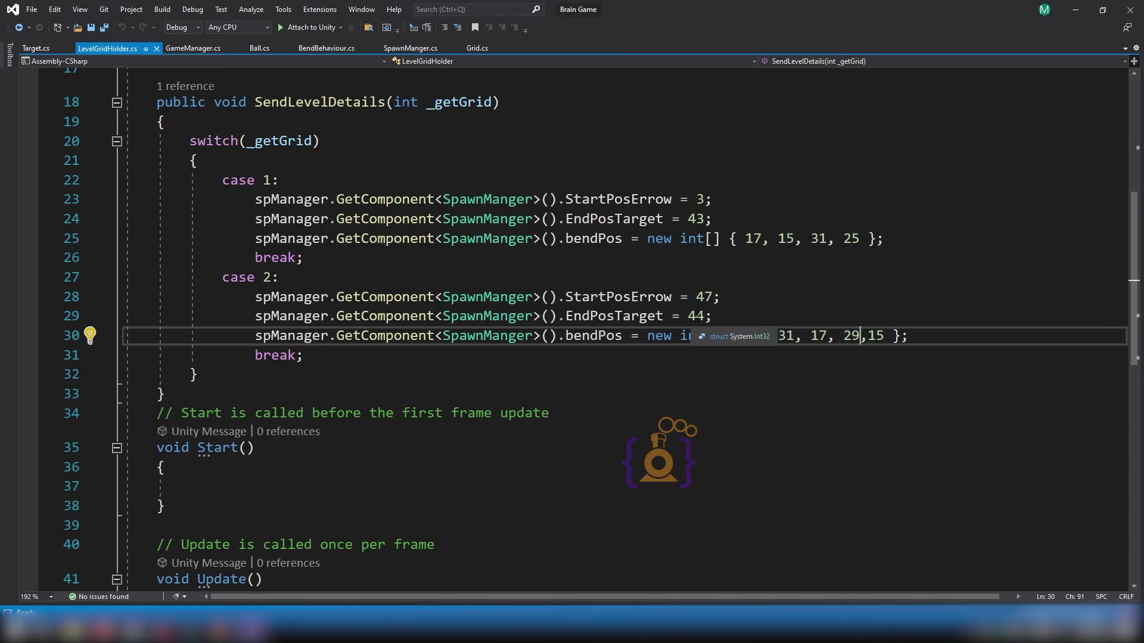
- Change case 2's EndPosTarget from 44 to 28 in LevelGridHolder.cs and save
double_click(695, 316)
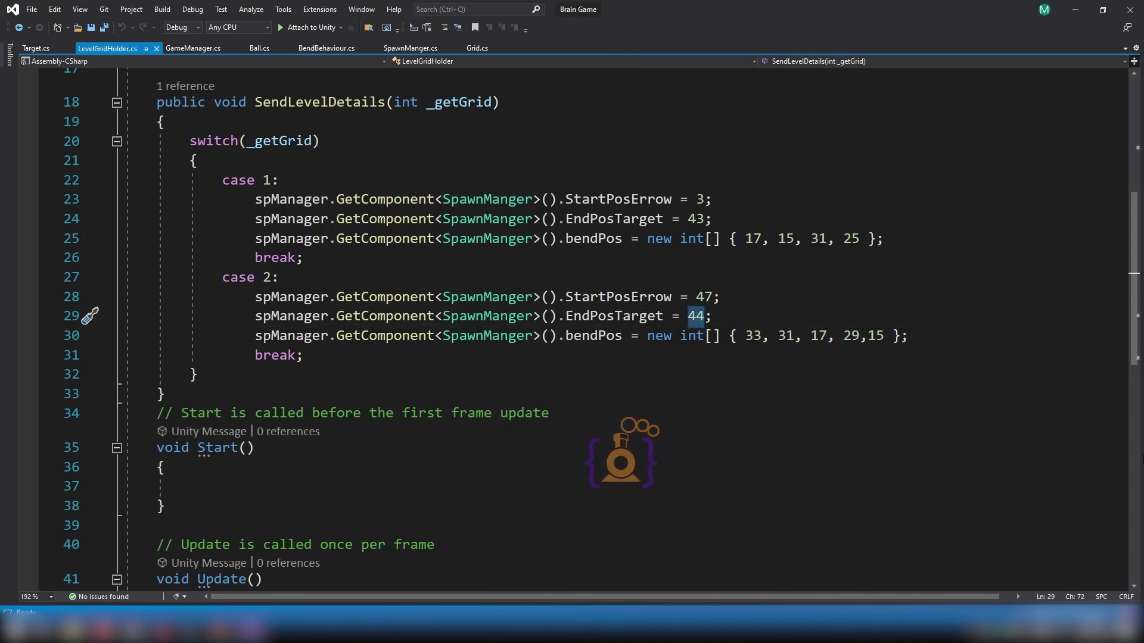
text(28)
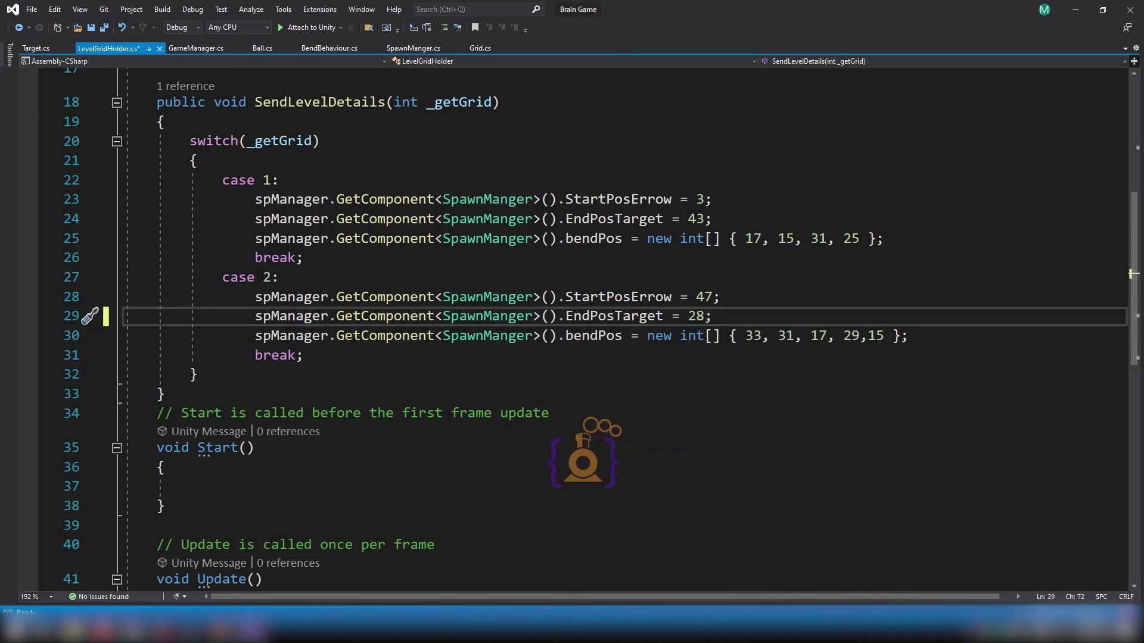
double_click(267, 277)
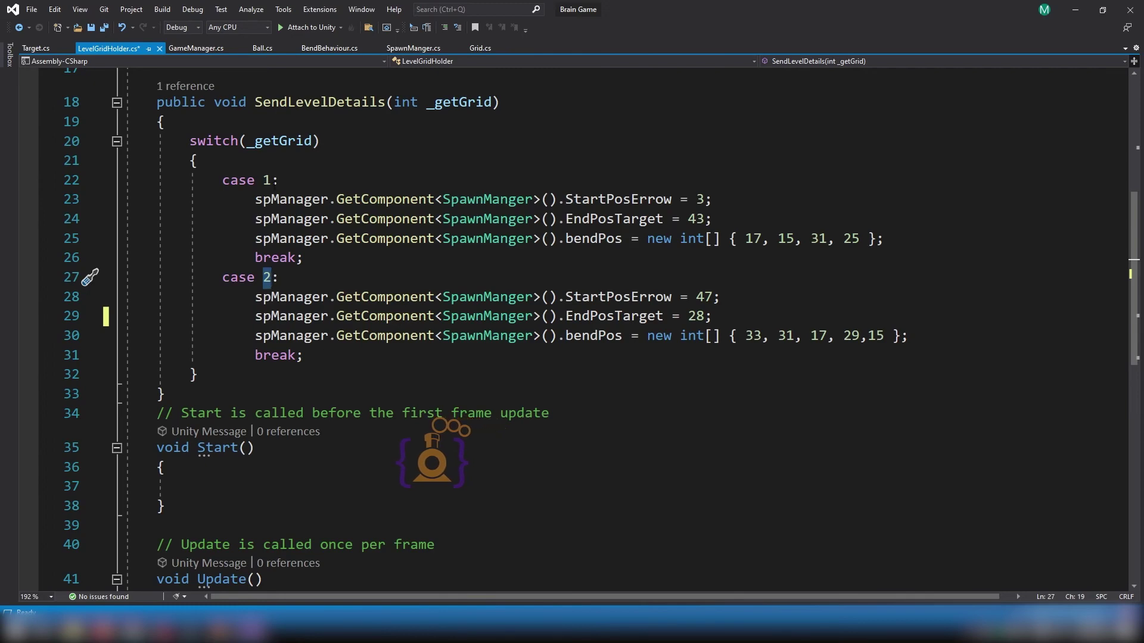
scroll(279, 188, up, 4)
scroll(316, 441, down, 4)
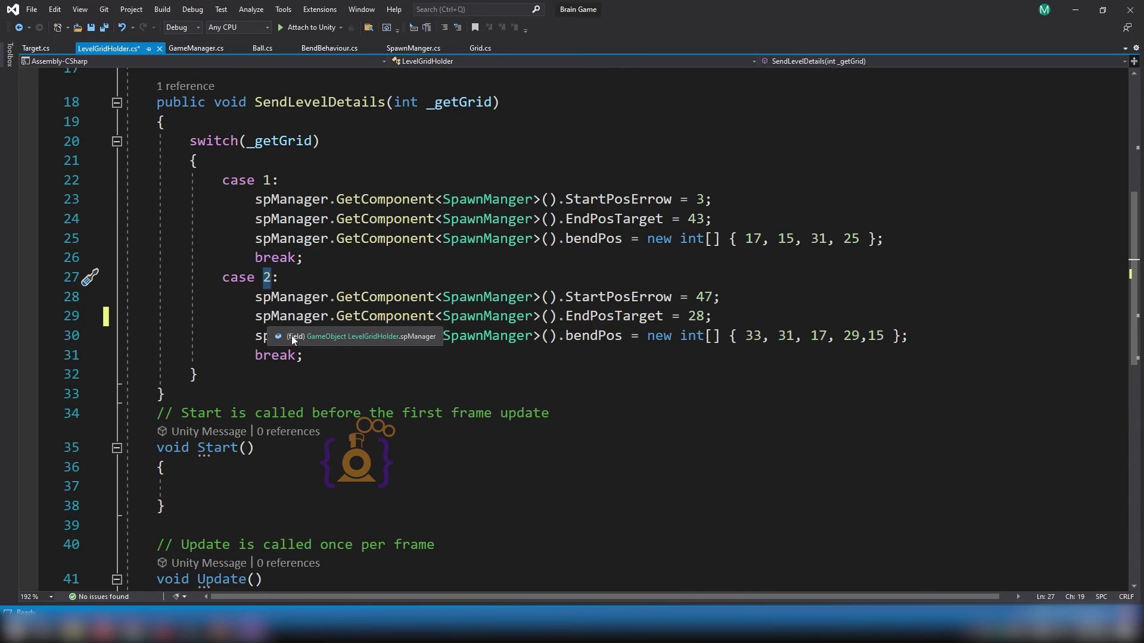
key(ctrl+s)
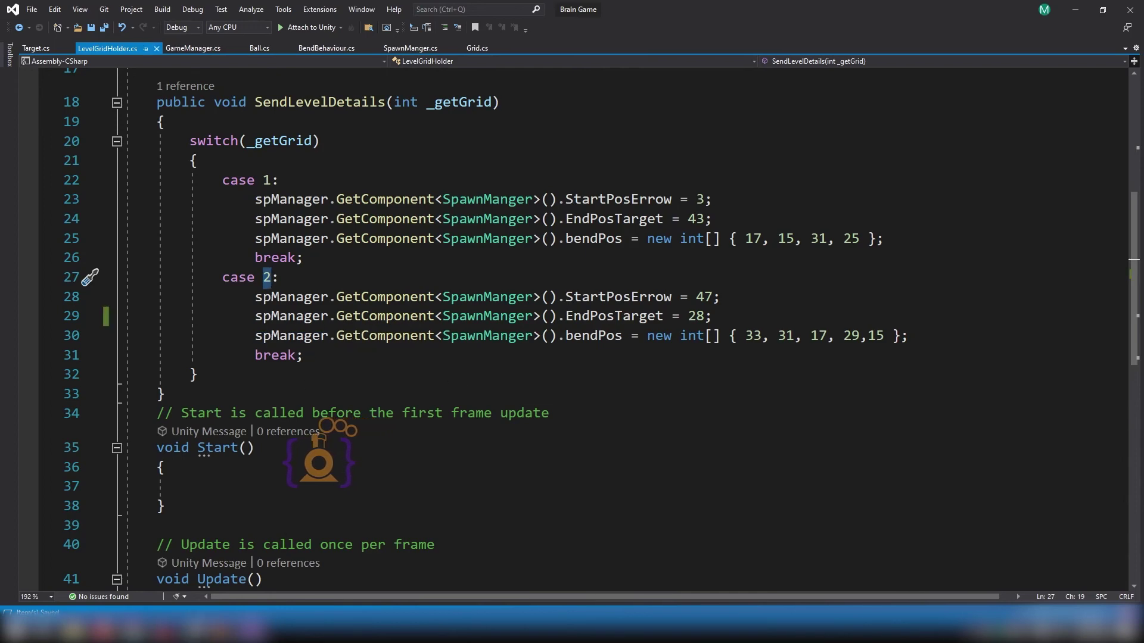
- Play-test the revised level in Unity, flipping the top-right, middle and bottom-left mirrors, then stop
mouse_move(197, 628)
click(114, 622)
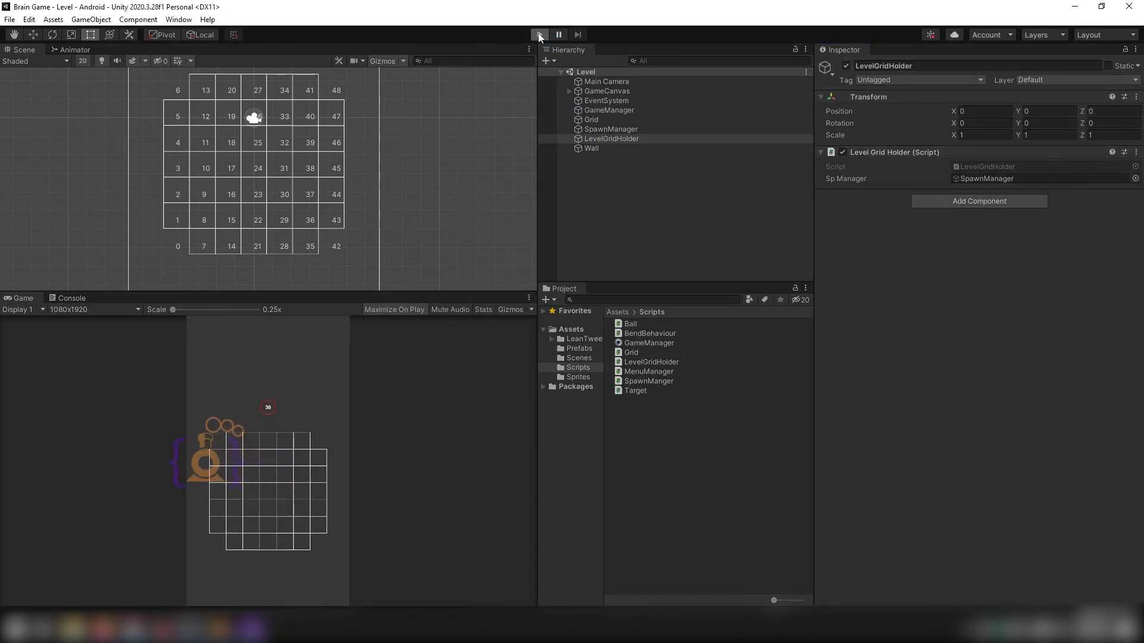
click(540, 36)
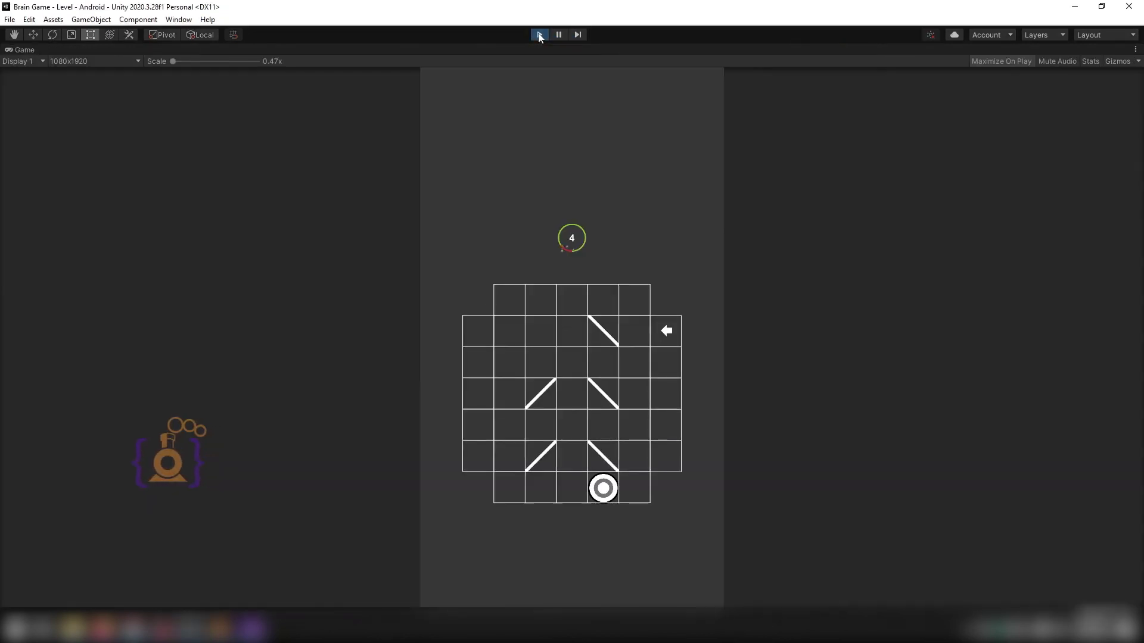
click(614, 334)
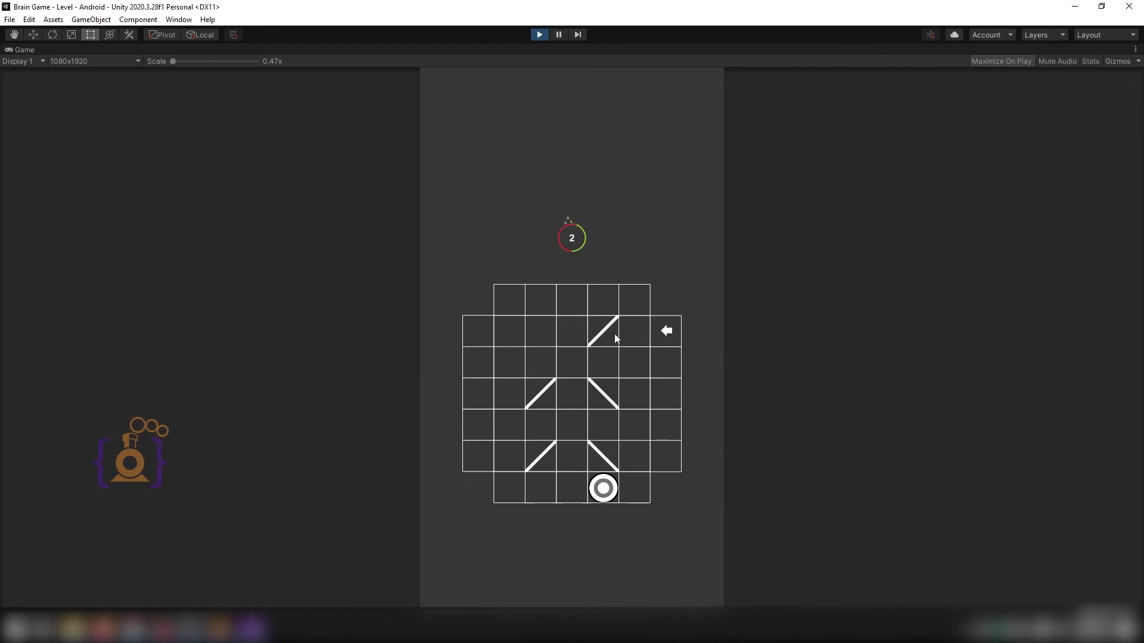
click(599, 394)
click(540, 456)
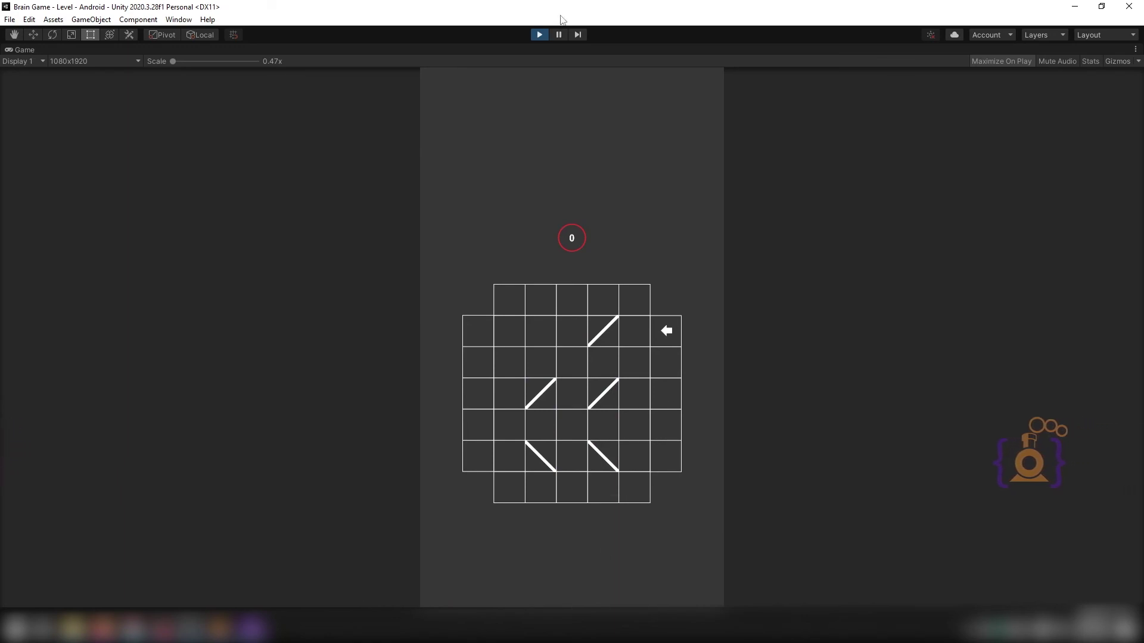
click(541, 35)
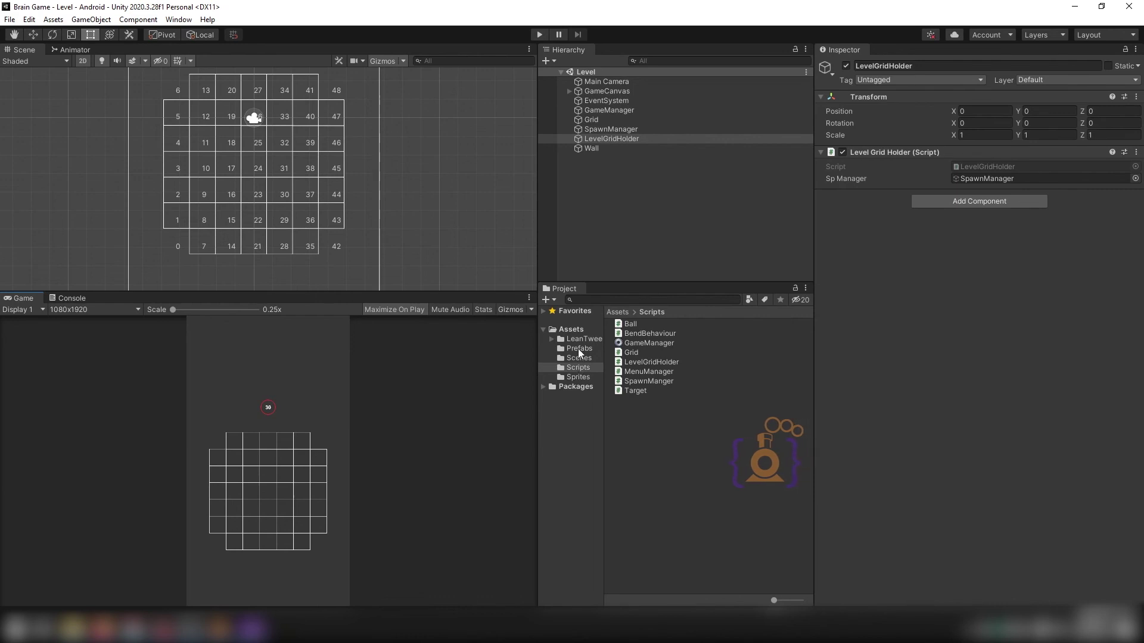
- Create a new tag named Target in the tag settings
click(578, 351)
click(635, 352)
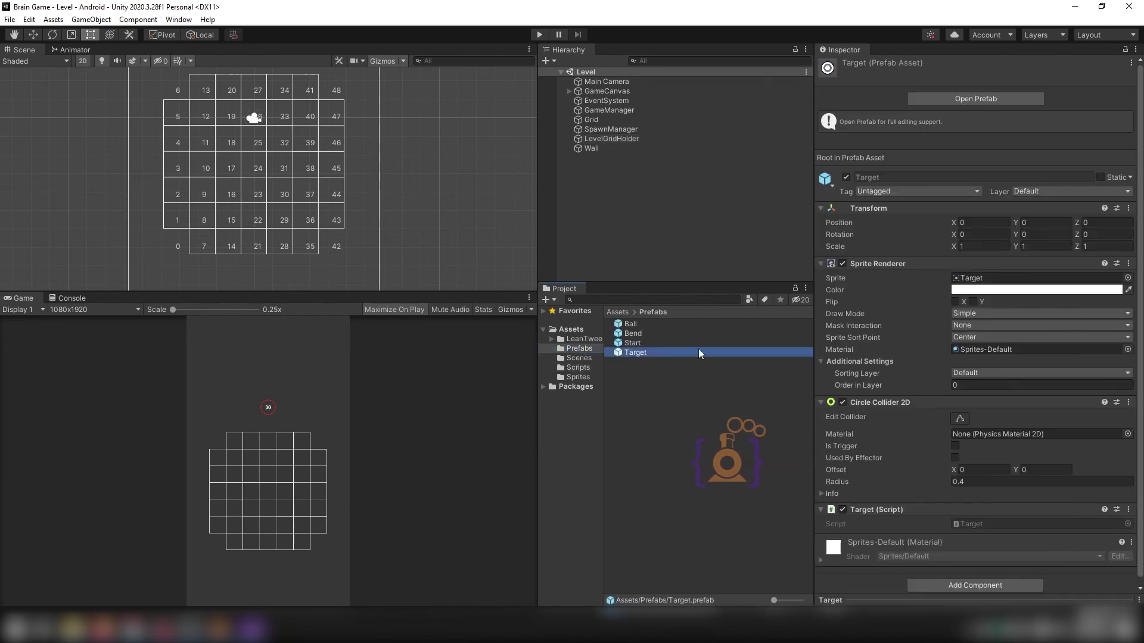
click(888, 194)
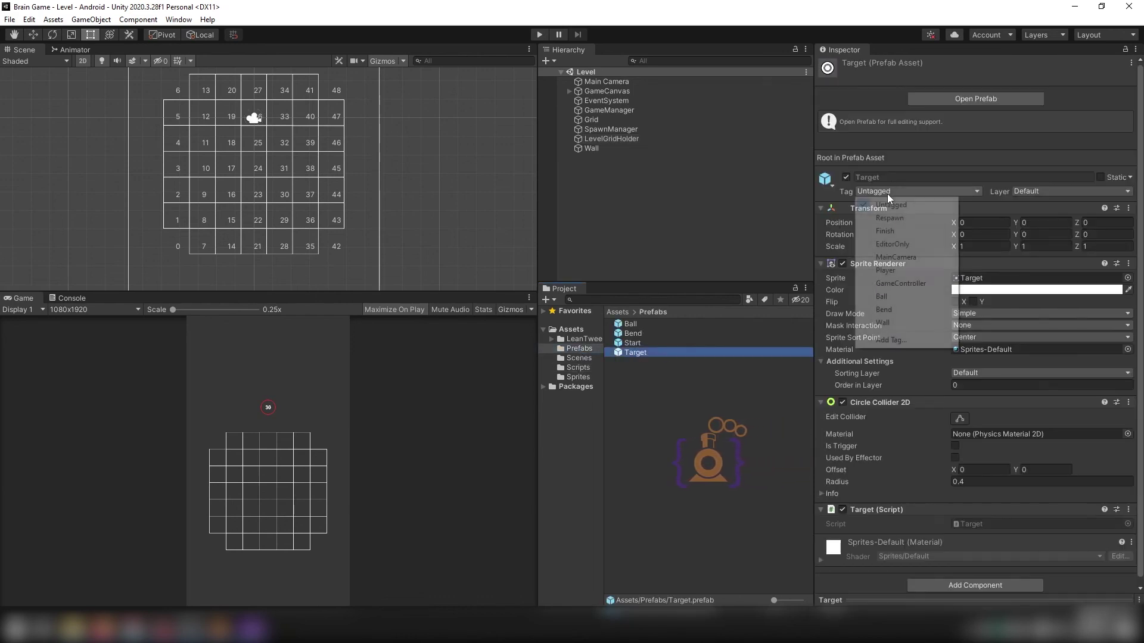
click(892, 341)
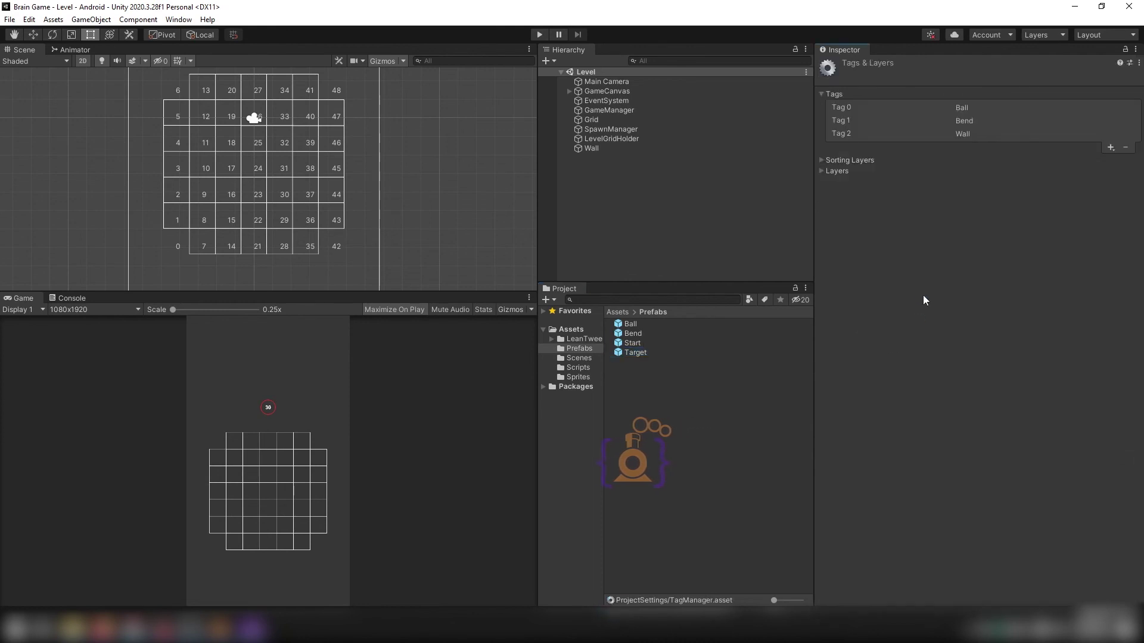
click(1110, 148)
text(Target)
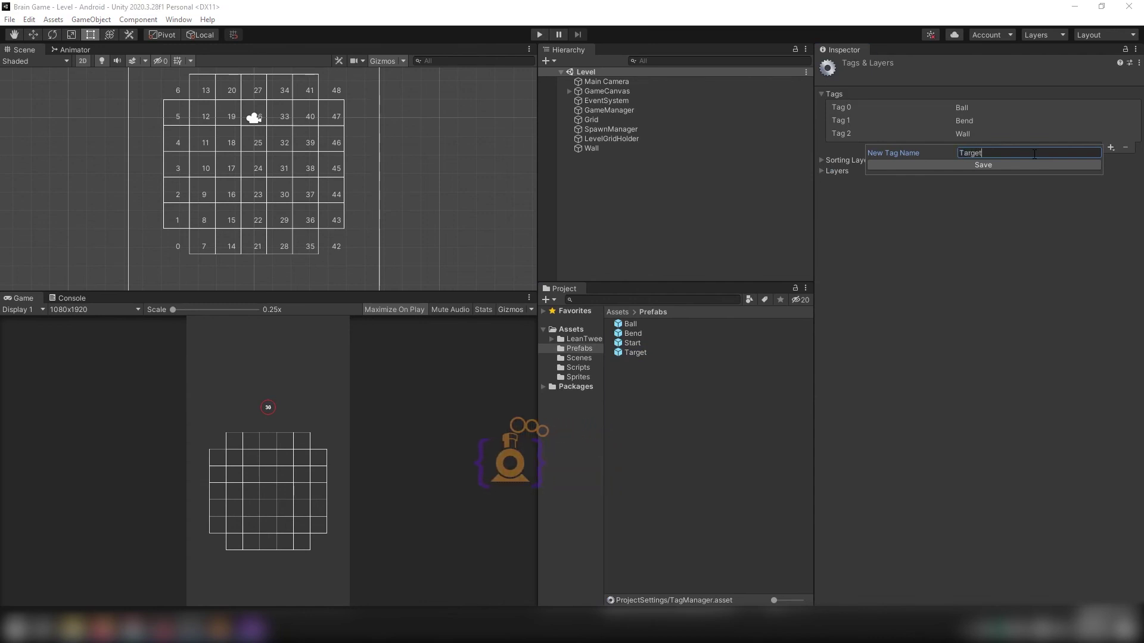
key(Return)
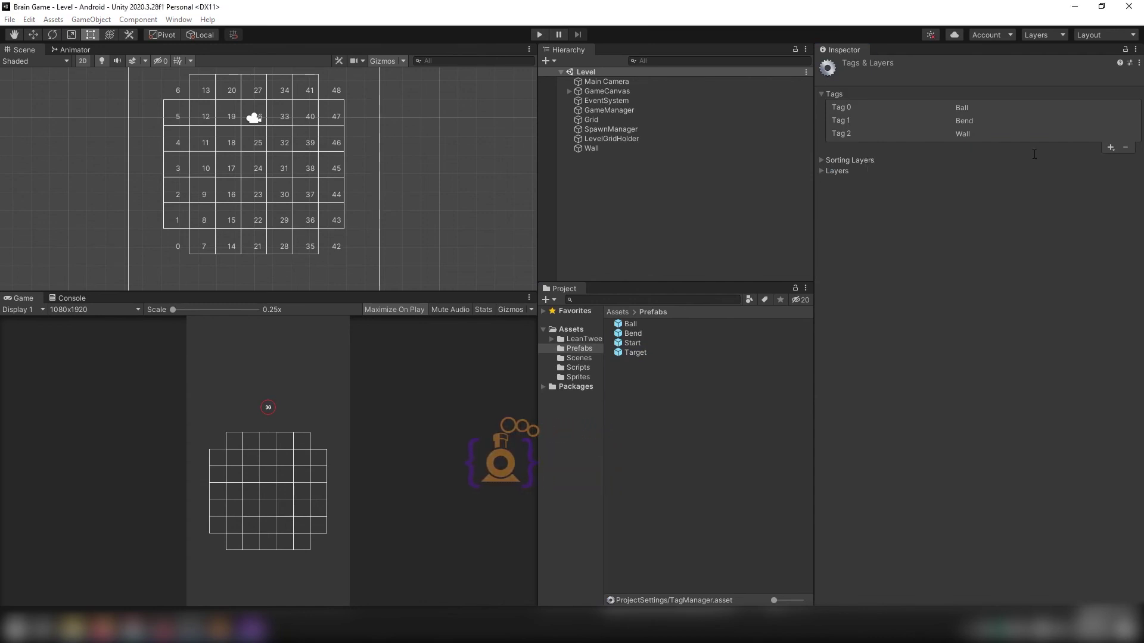
- Tag the Target prefab as Target and open the Ball prefab for editing
click(636, 353)
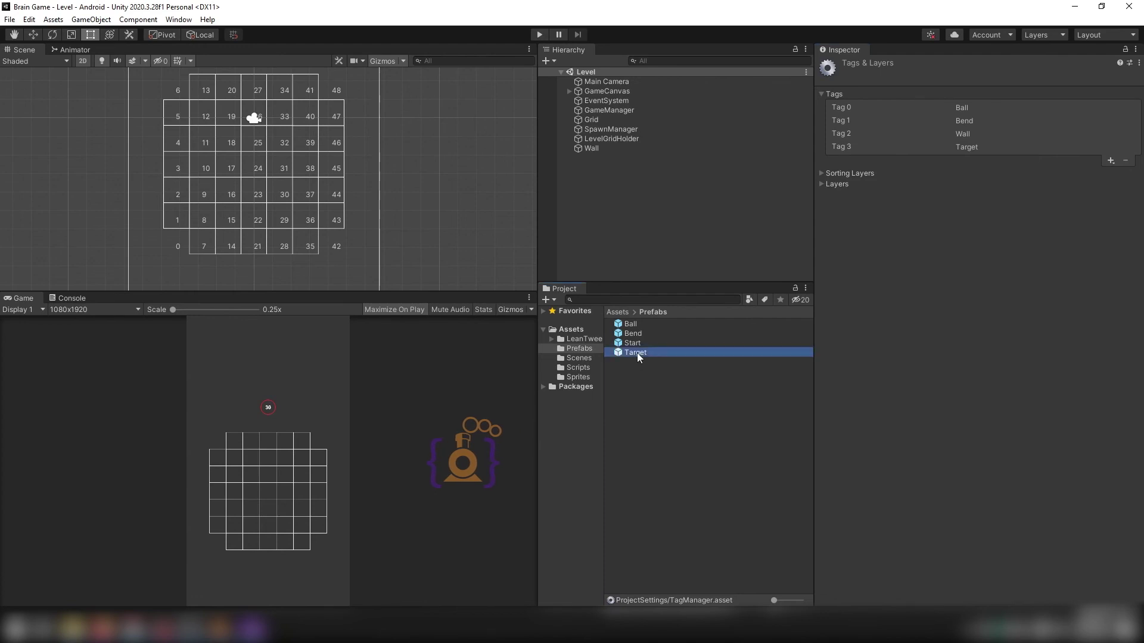
click(881, 191)
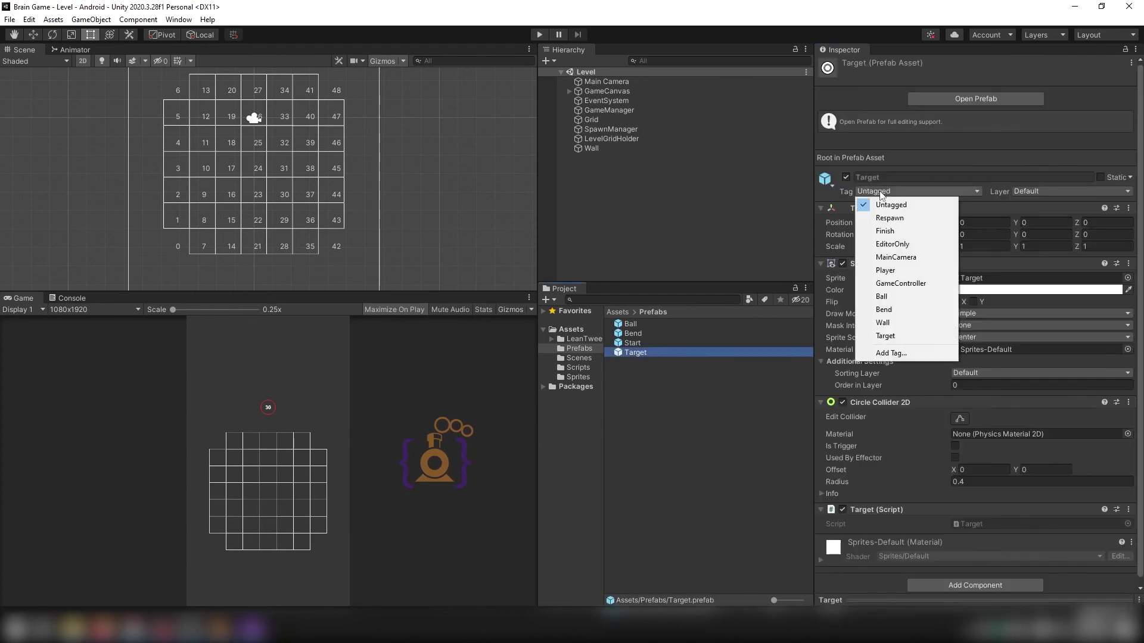
click(886, 336)
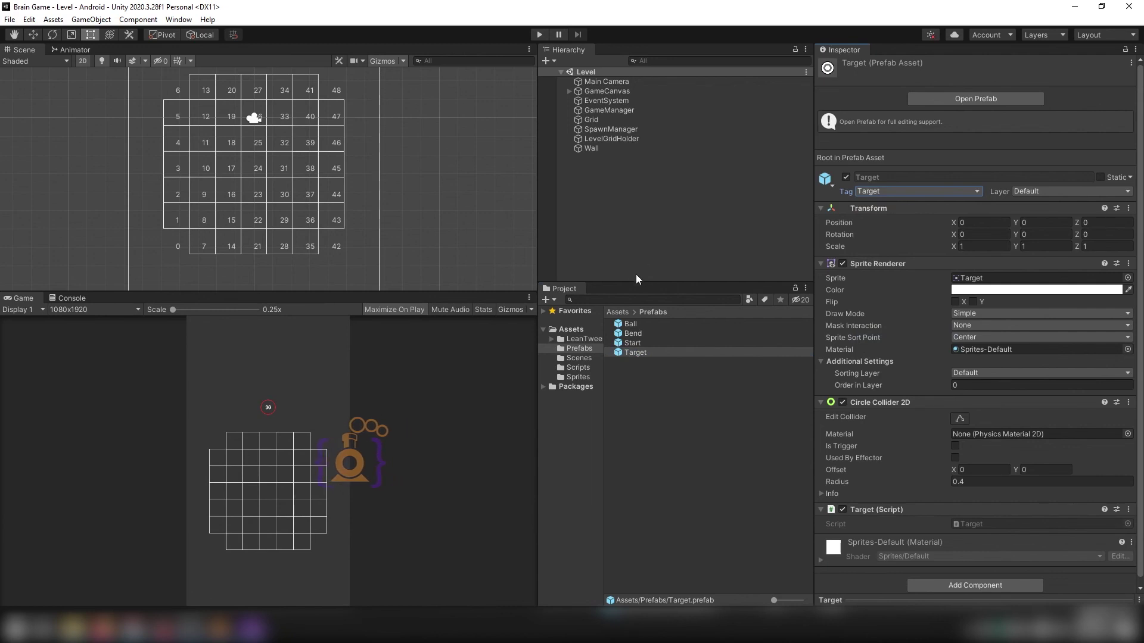
double_click(628, 325)
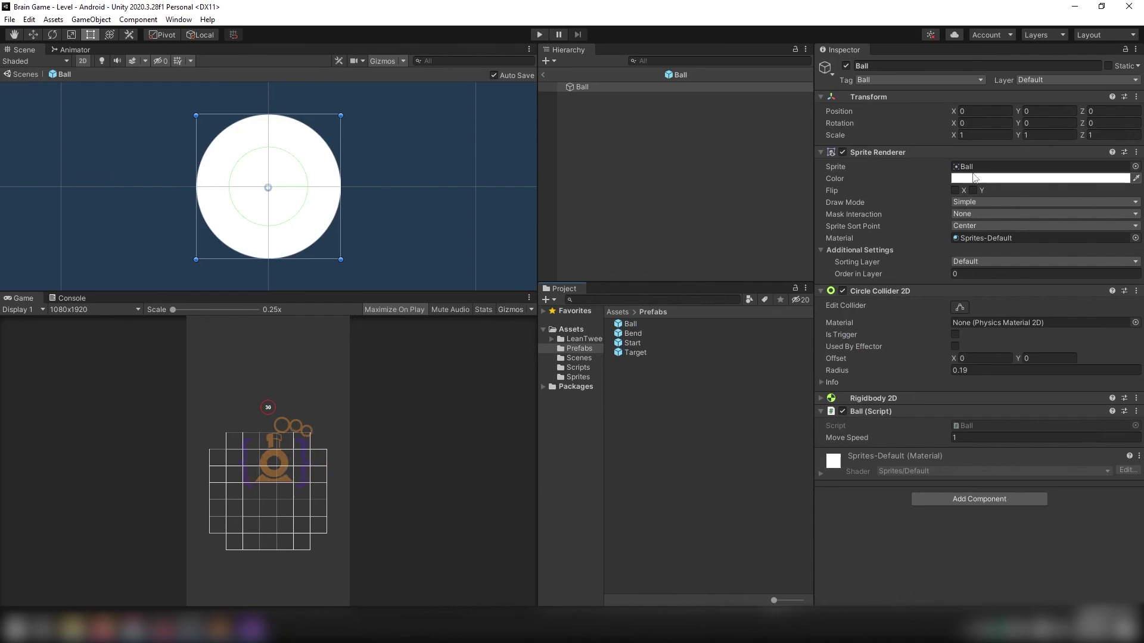
- On Ball.cs line 72, append || and a copy of the Wall CompareTag check
double_click(993, 426)
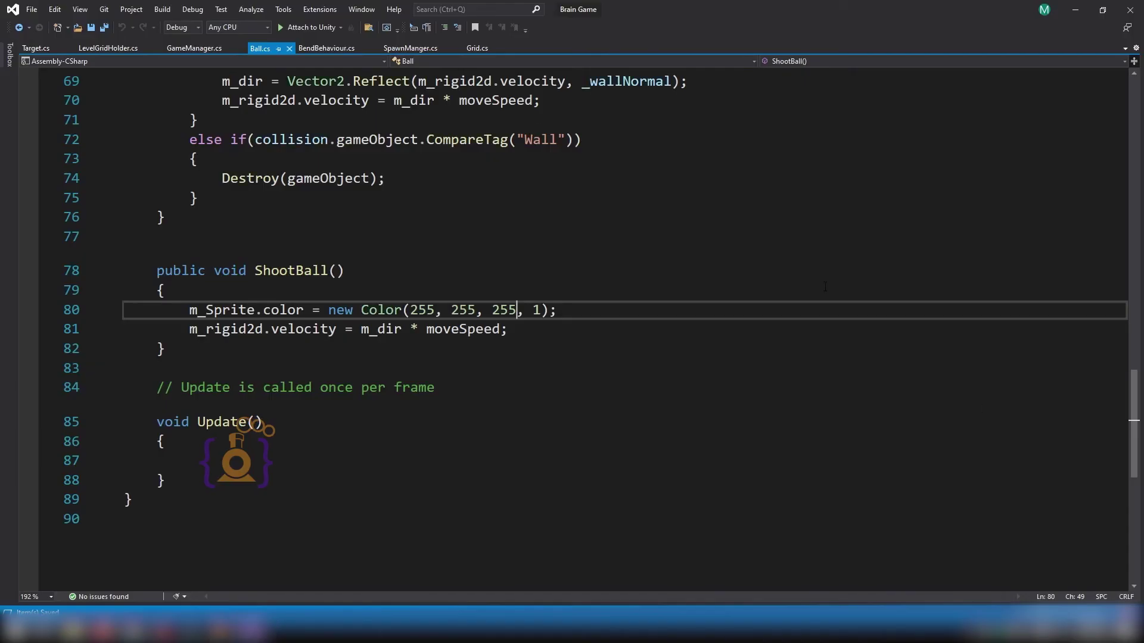
scroll(298, 328, up, 4)
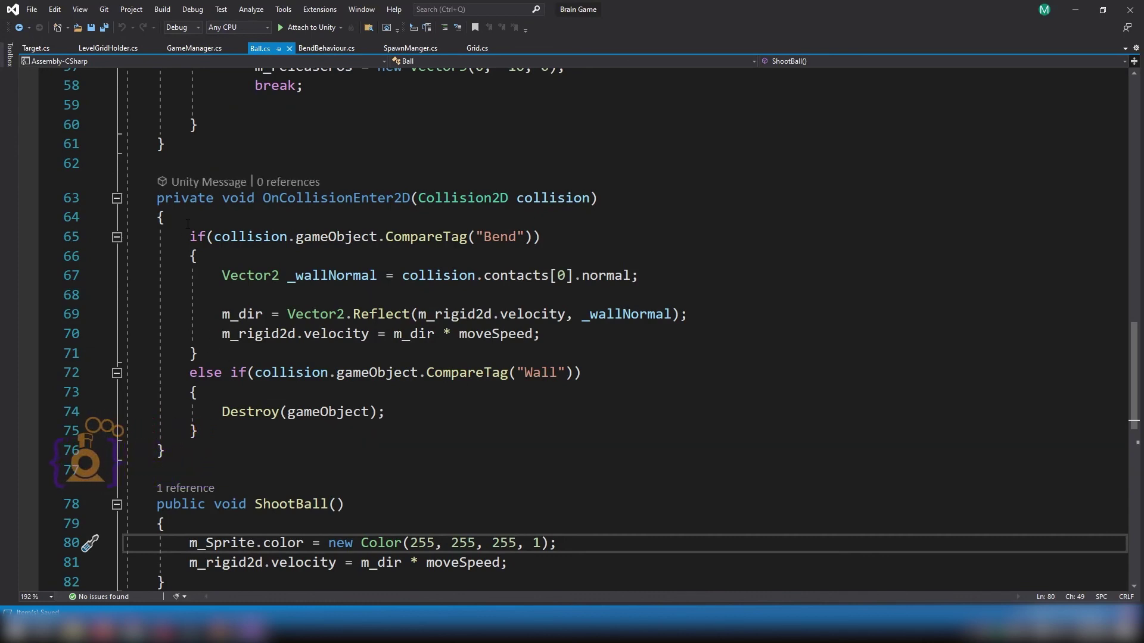
double_click(499, 238)
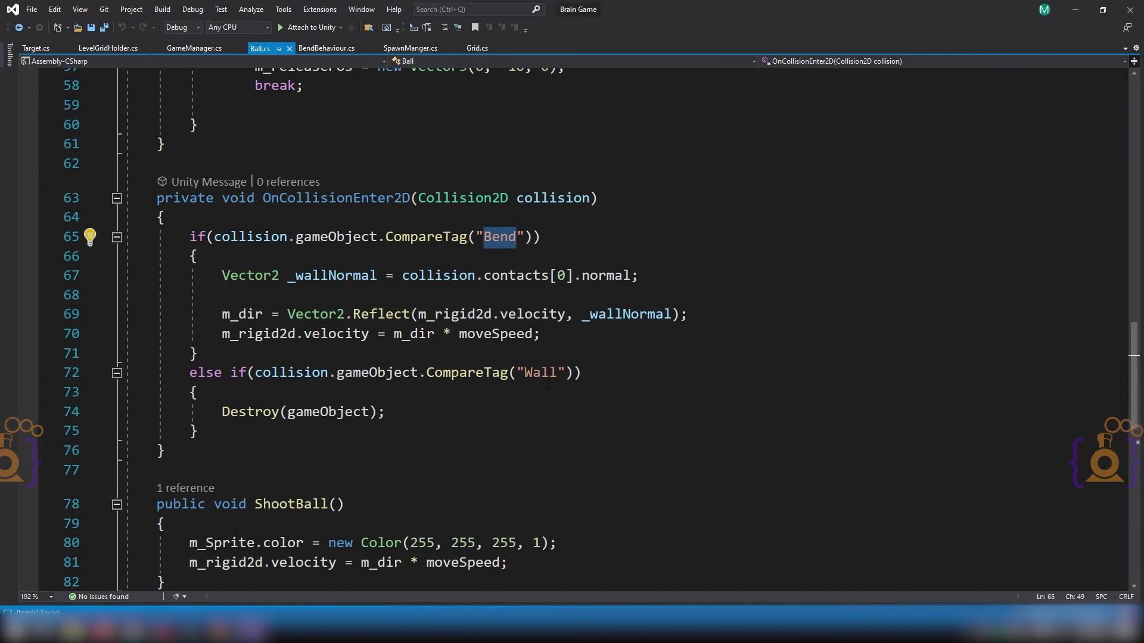
mouse_move(261, 411)
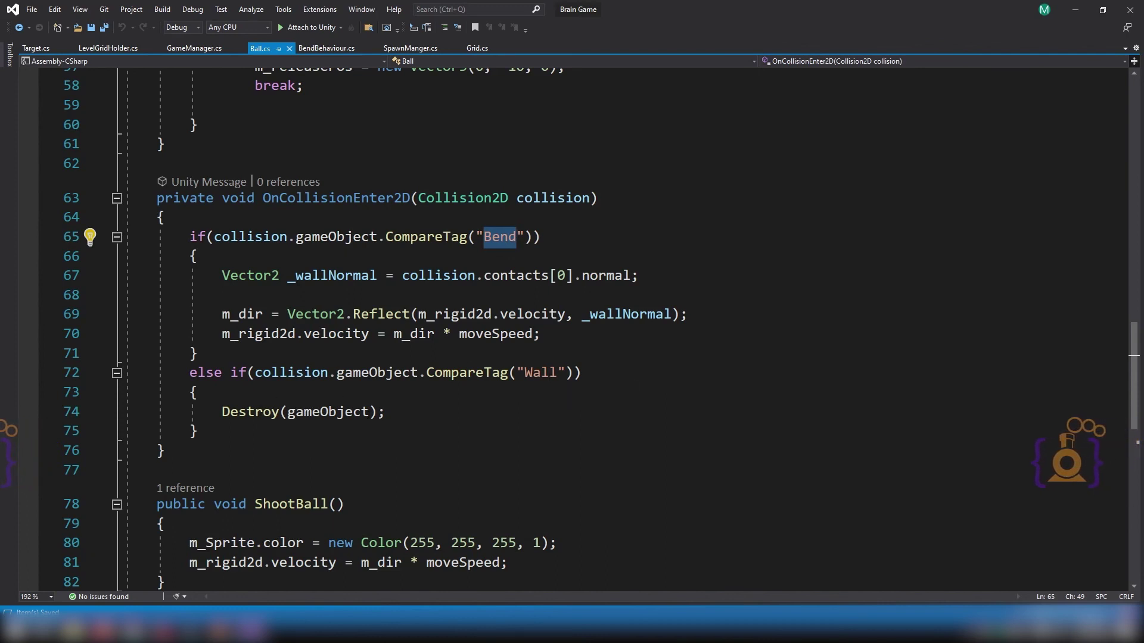
click(569, 373)
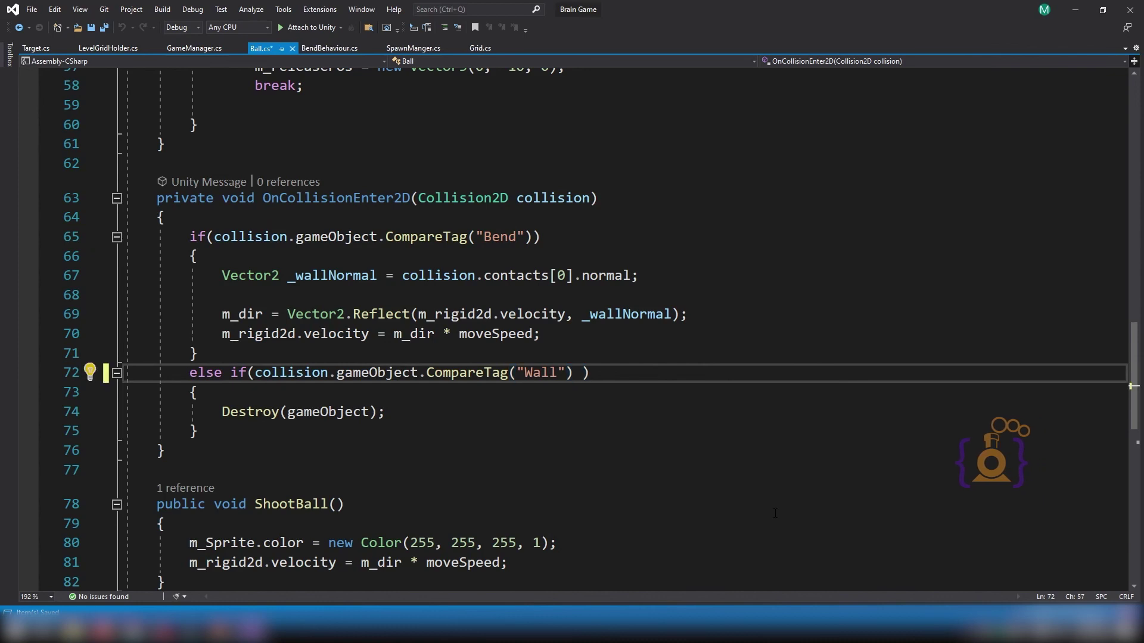
text(||)
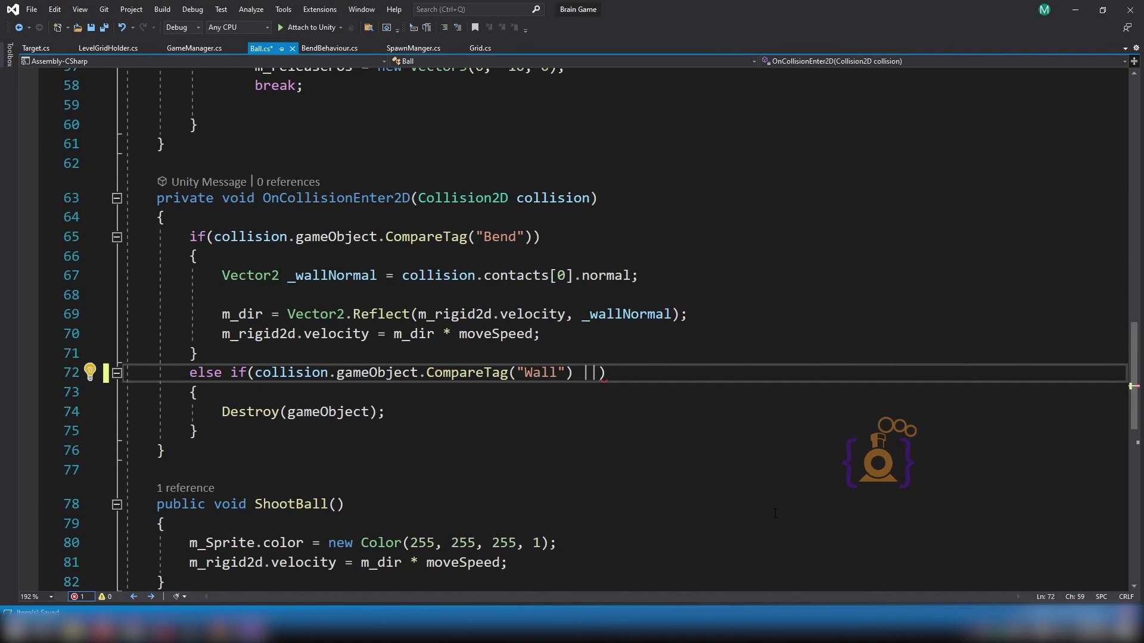
mouse_move(596, 375)
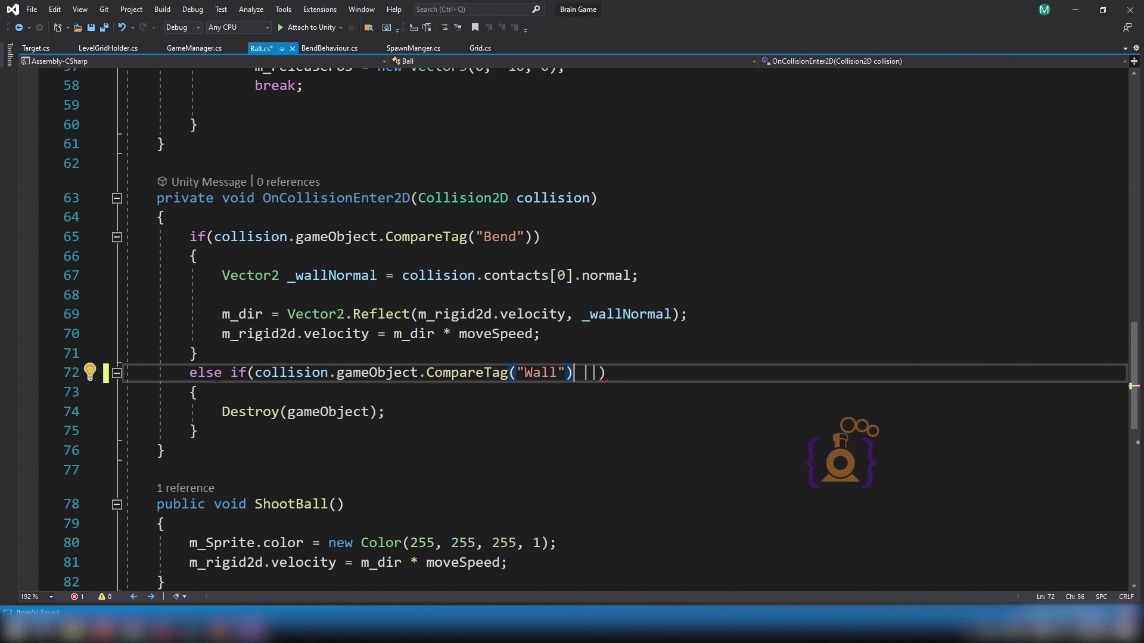
drag(573, 372, 255, 372)
key(ctrl+c)
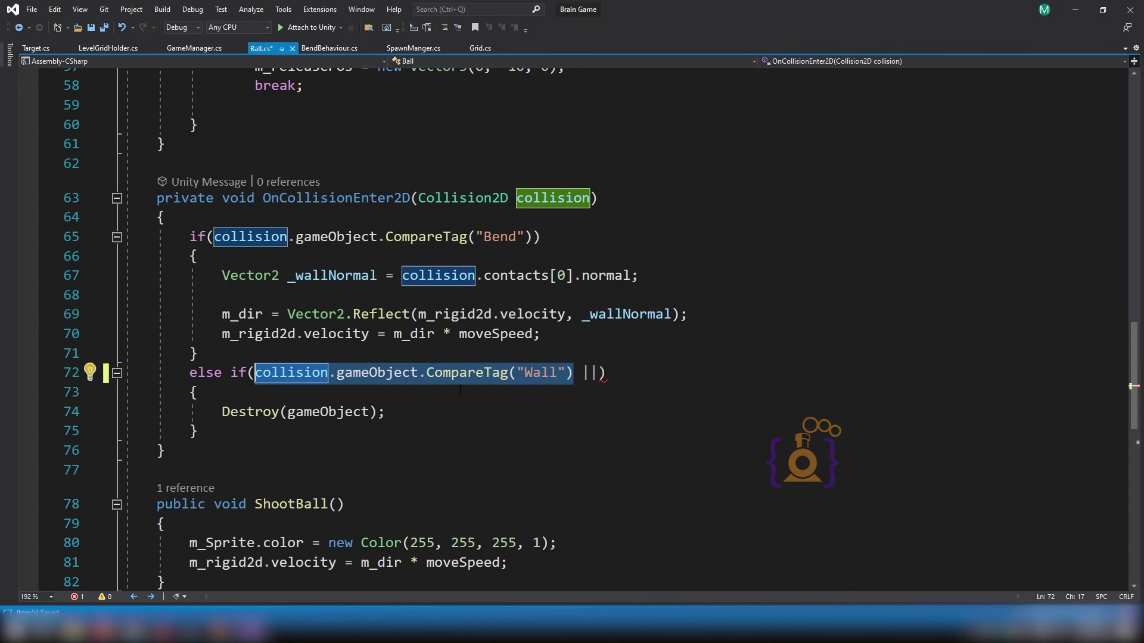
click(598, 372)
key(ctrl+v)
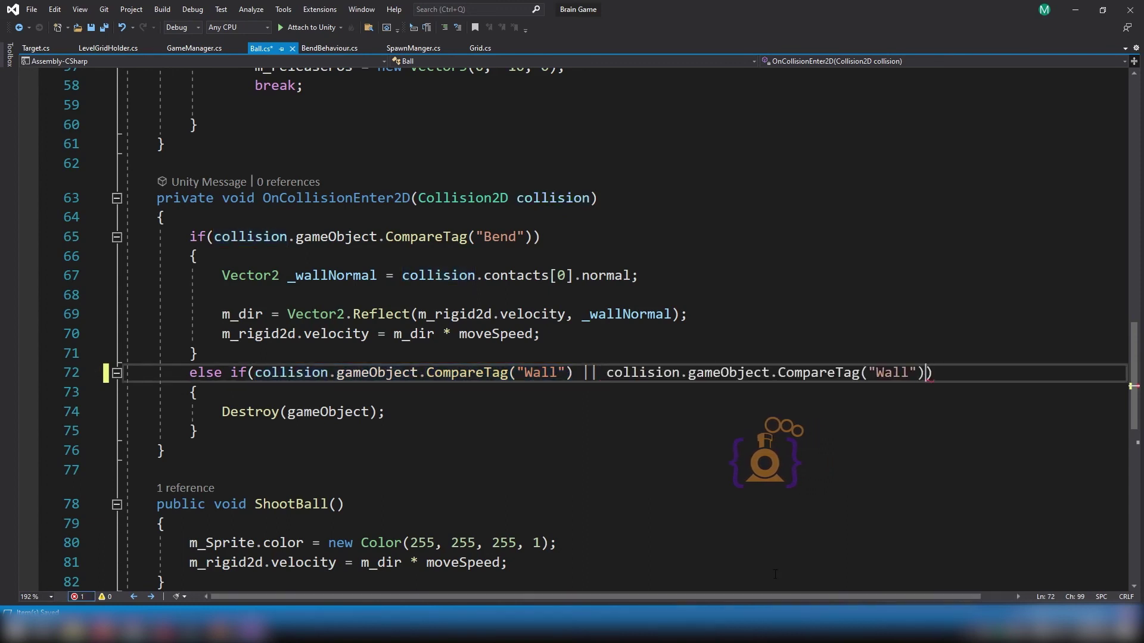
key(Left)
key(Left)
key(ctrl+shift+Left)
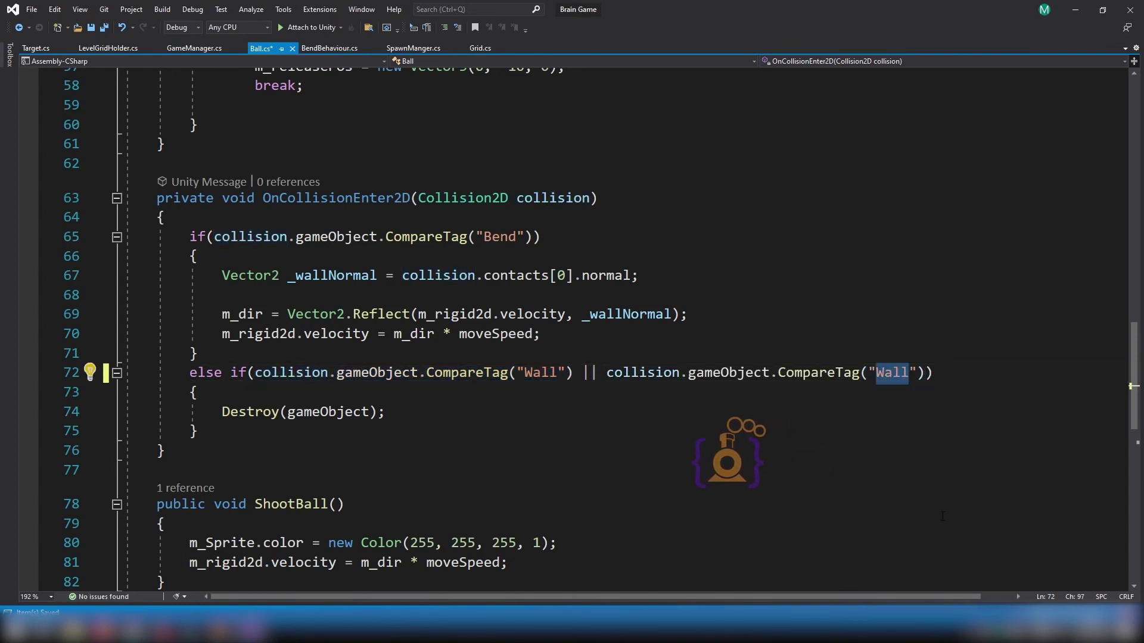
key(Escape)
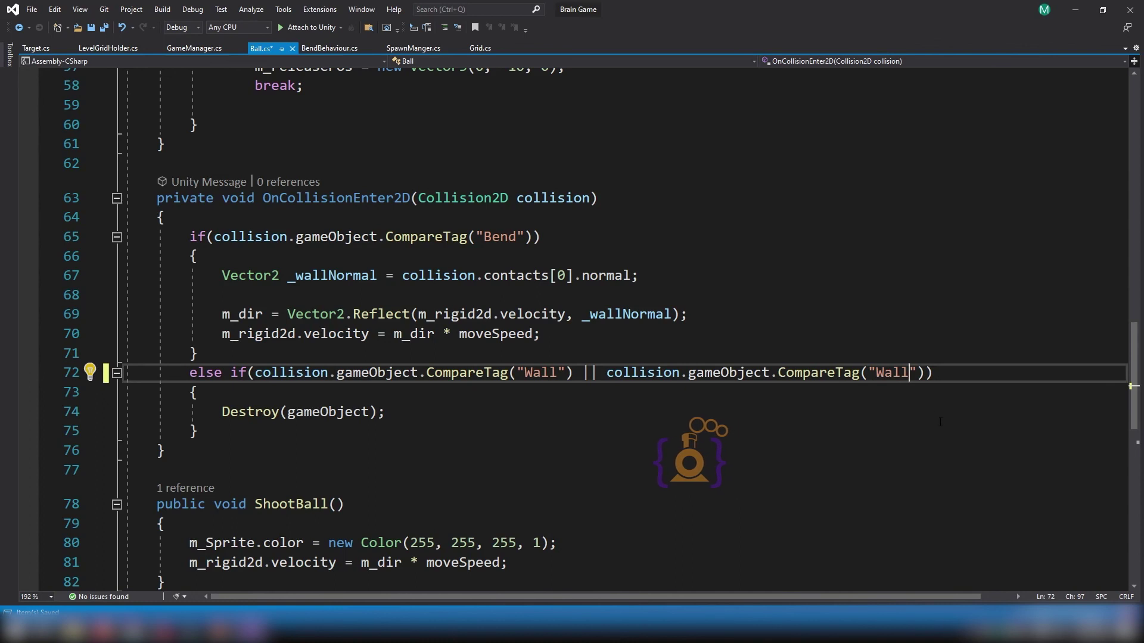
- Change the second check's tag to "Target", save Ball.cs, and return to Unity
double_click(890, 375)
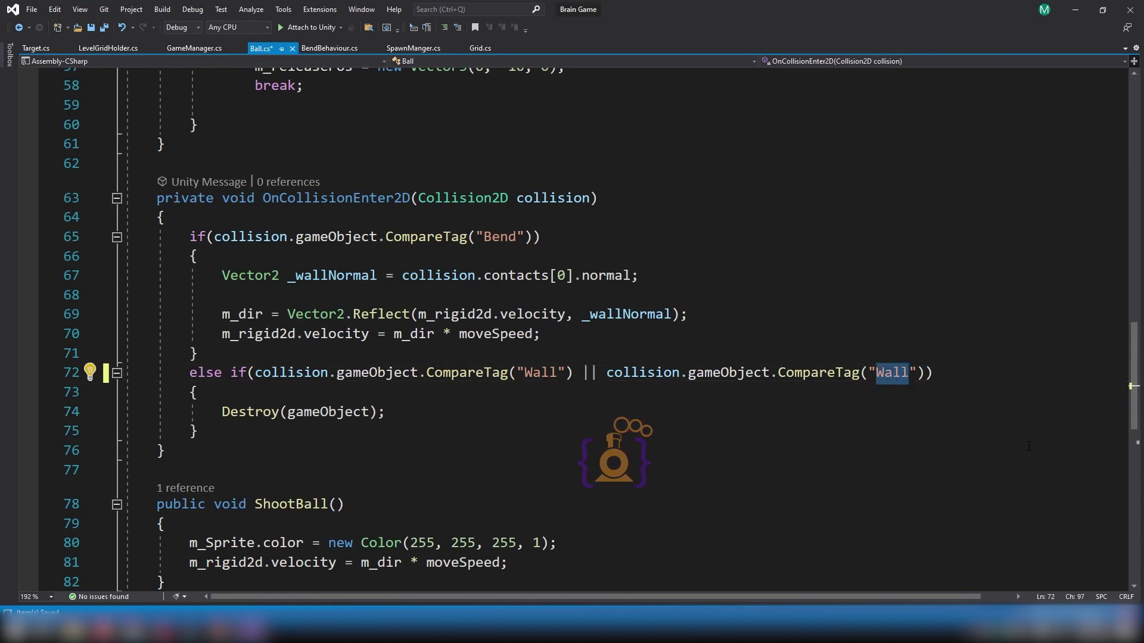
key(BackSpace)
text(Lik)
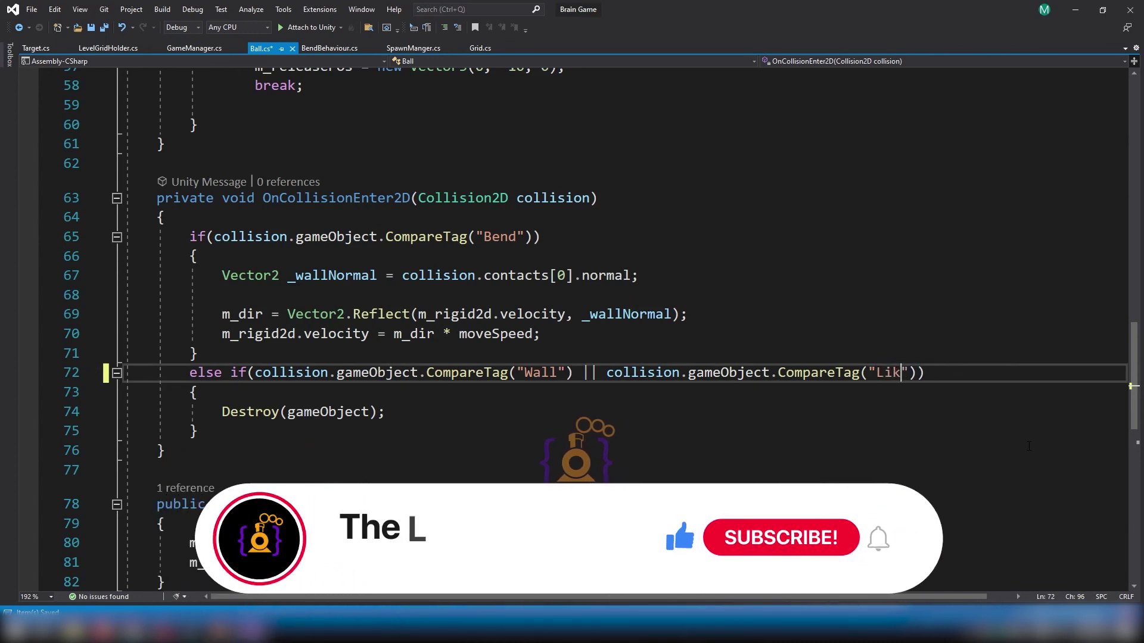
text(e)
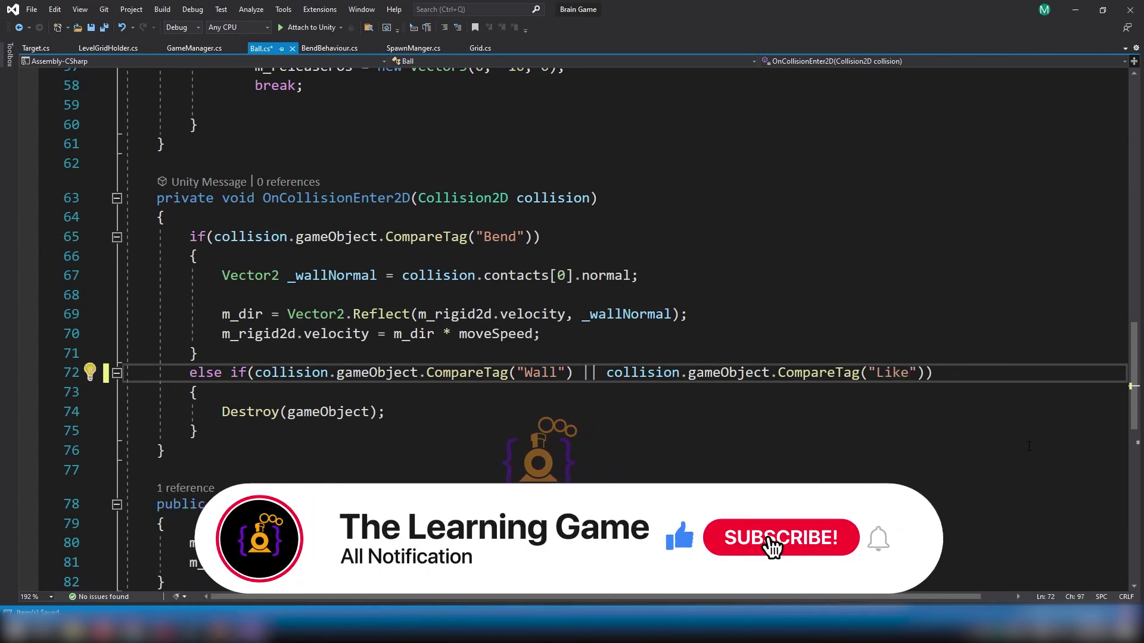
key(BackSpace)
key(BackSpace)
key(BackSpace)
key(BackSpace)
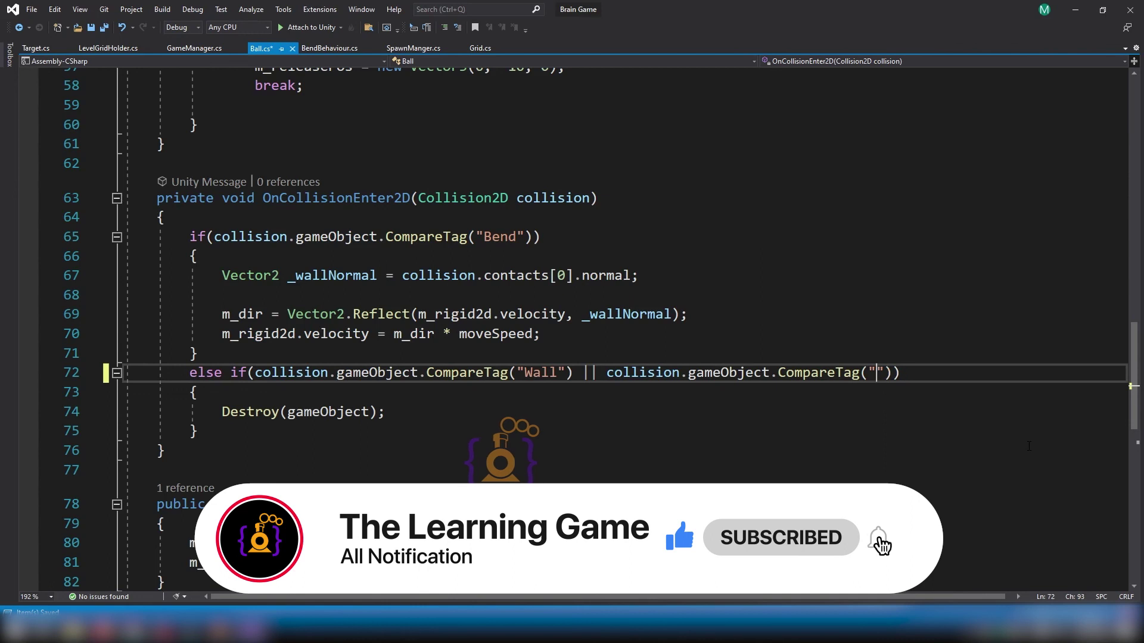
text(Tar)
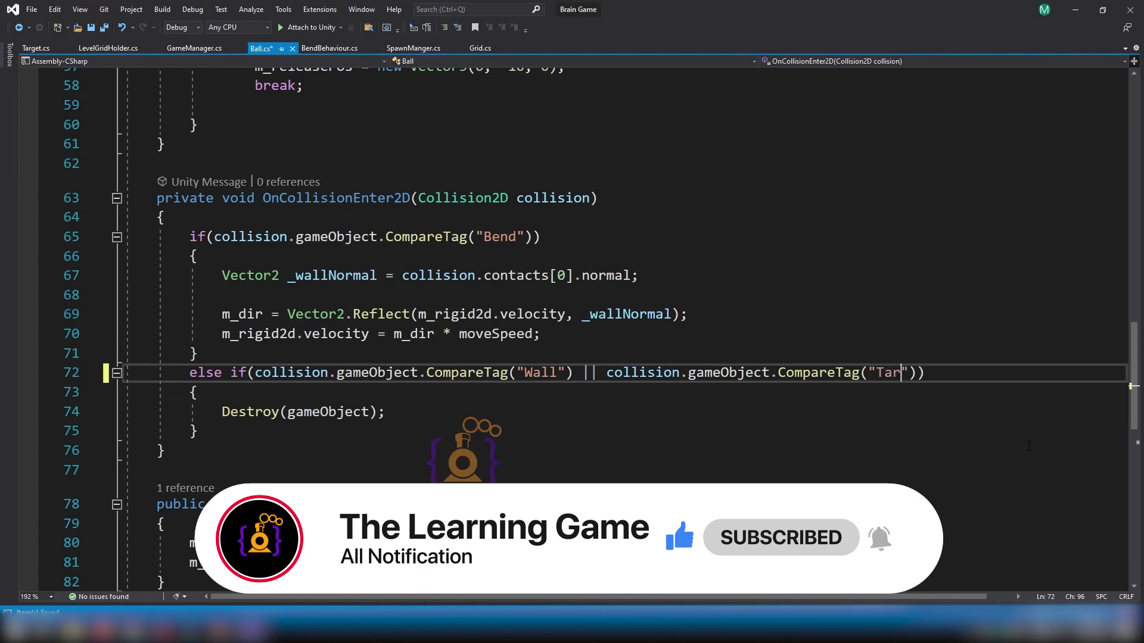
text(get)
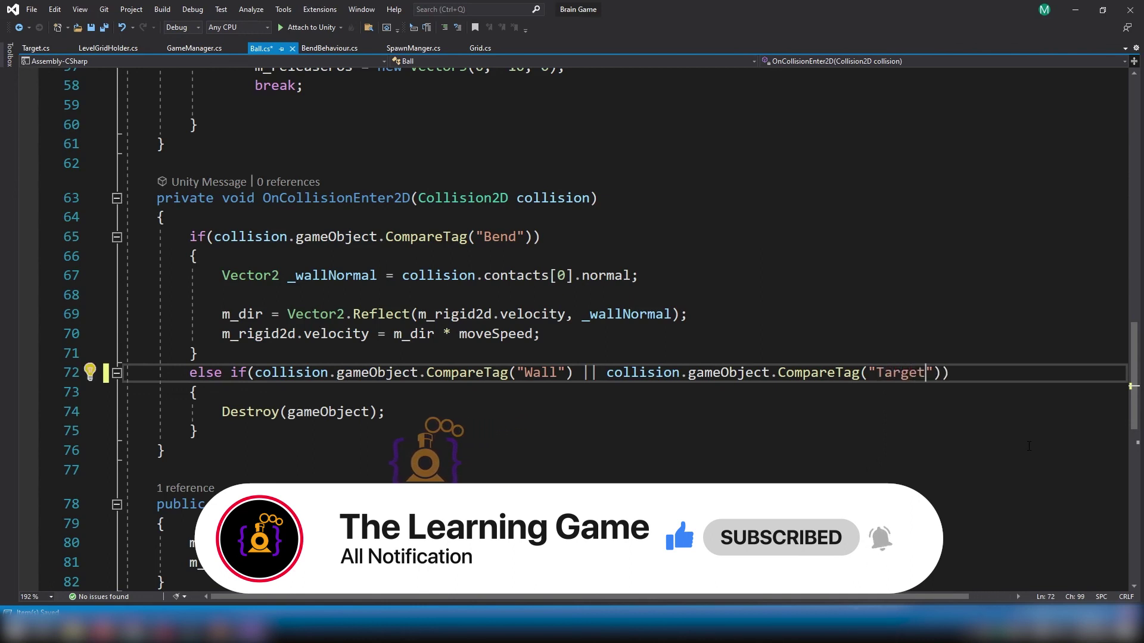
key(ctrl+s)
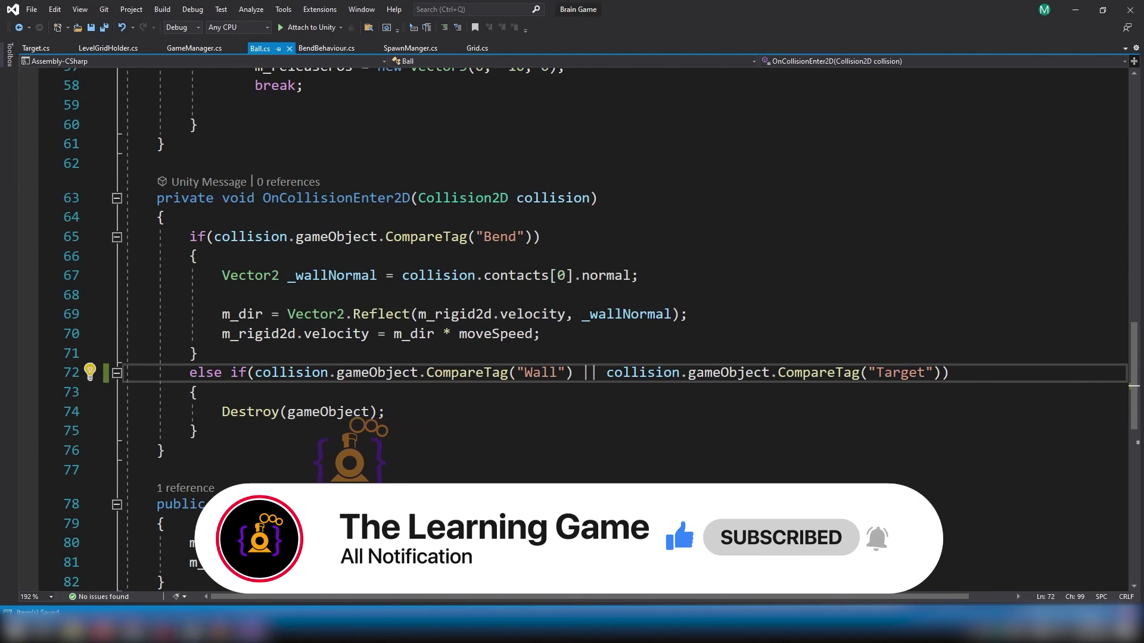
mouse_move(129, 628)
click(129, 572)
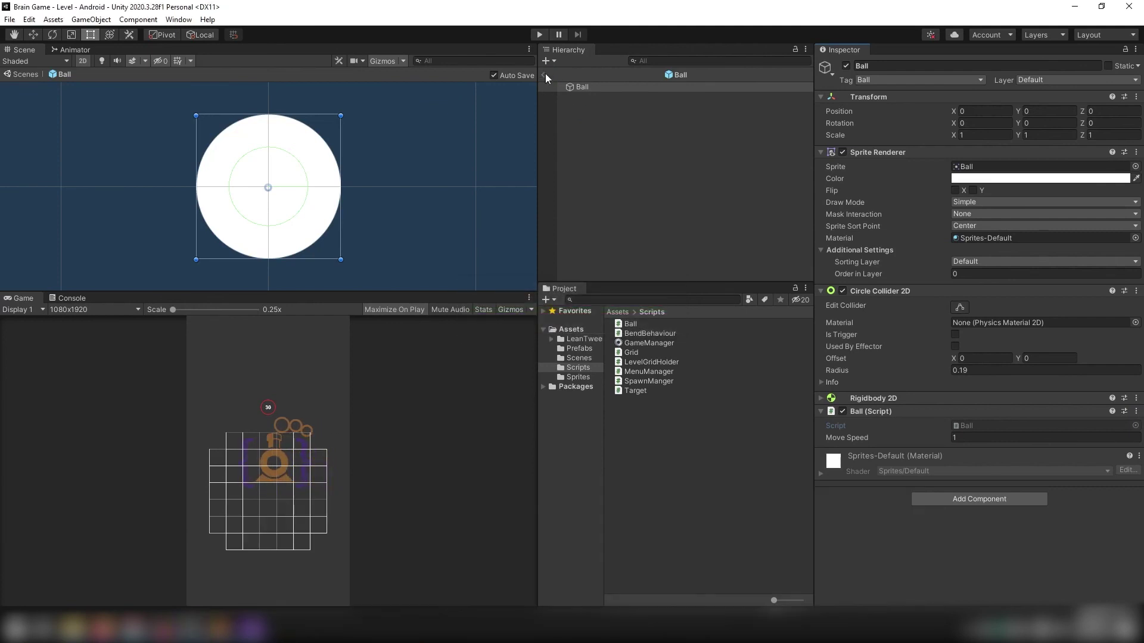
- Play the Level scene and flip two mirrors to redirect the ball's path
click(545, 73)
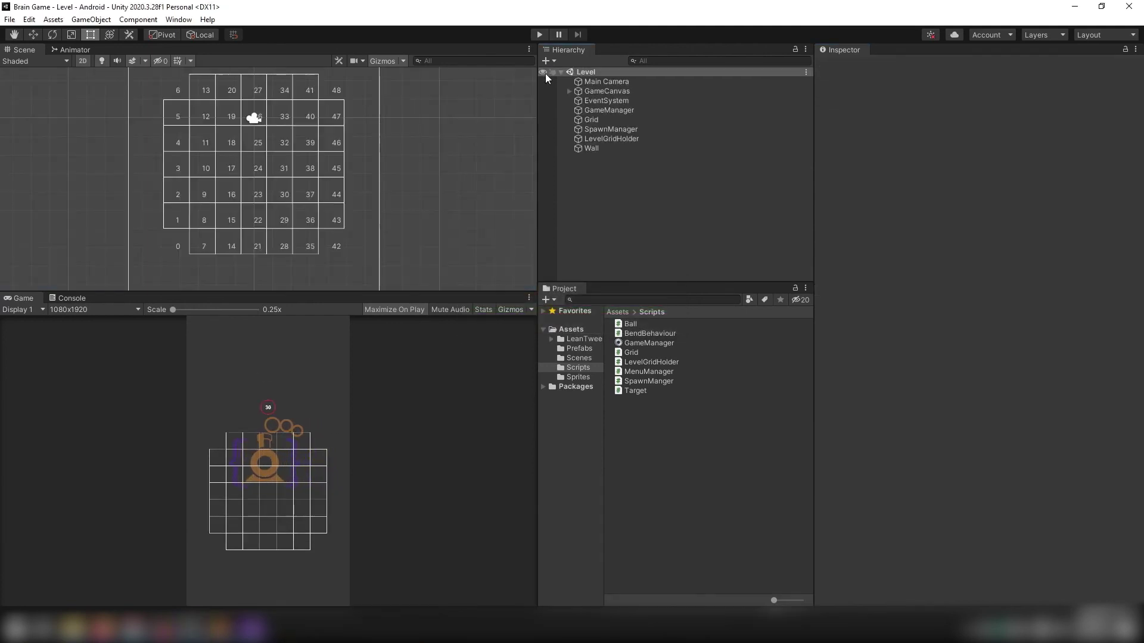
click(541, 34)
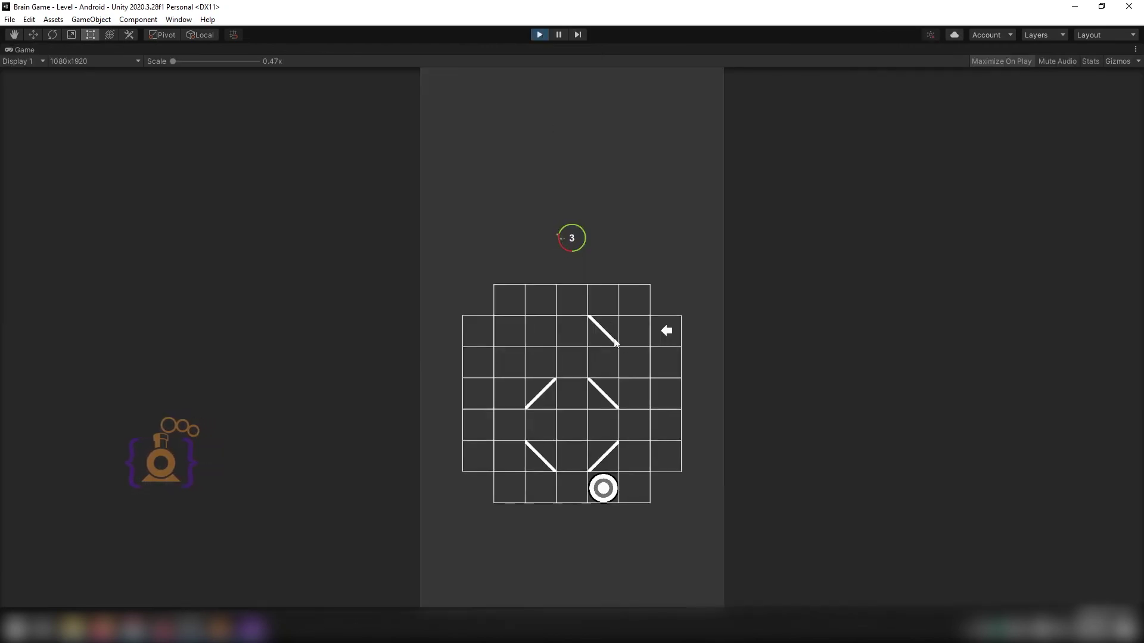
click(601, 393)
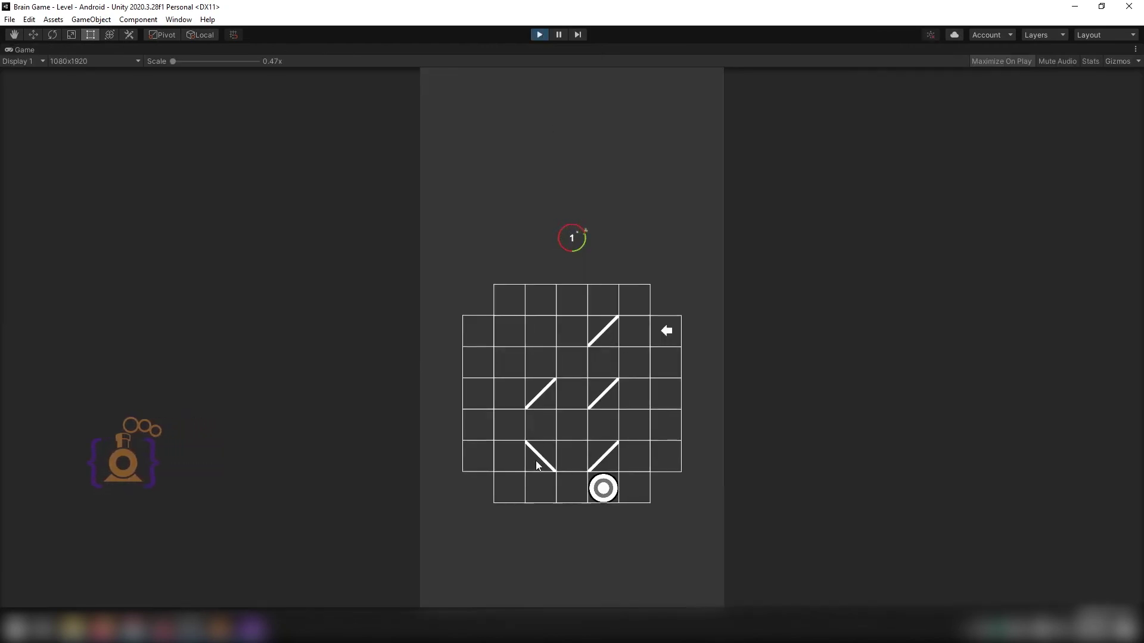
click(602, 457)
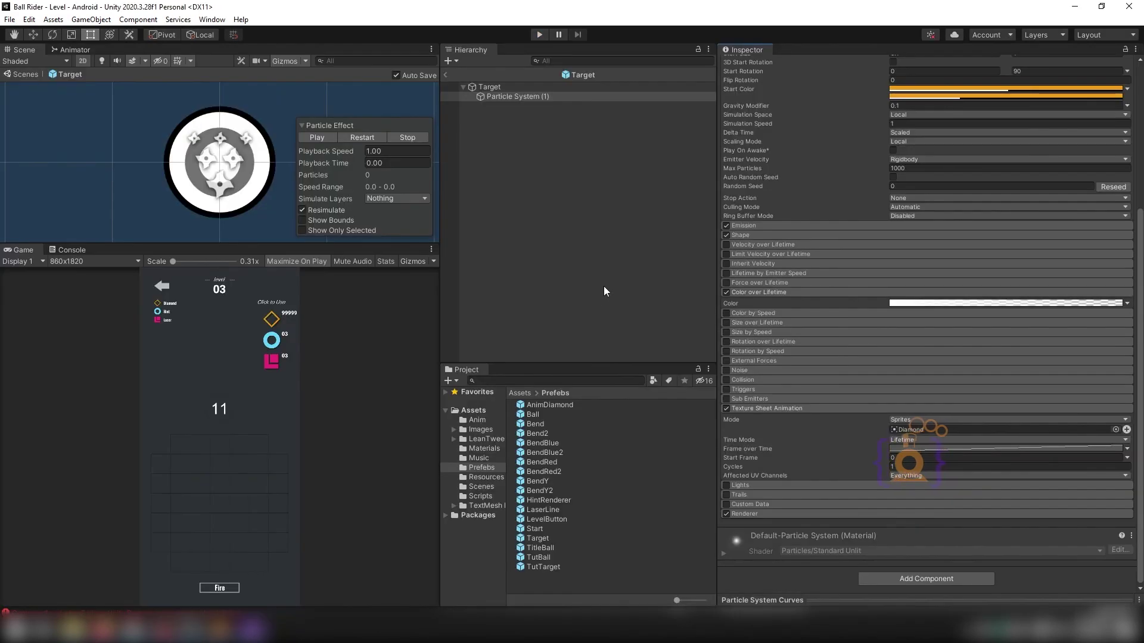
- Play Ball Rider level 01 and fire the ball to destroy the target
click(541, 34)
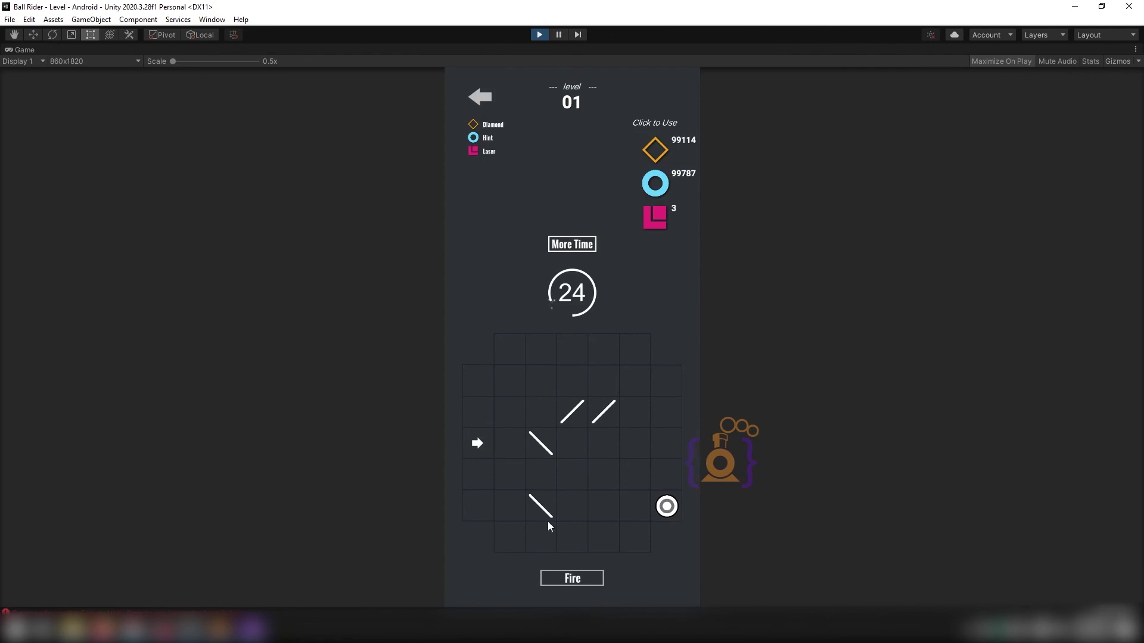
click(575, 580)
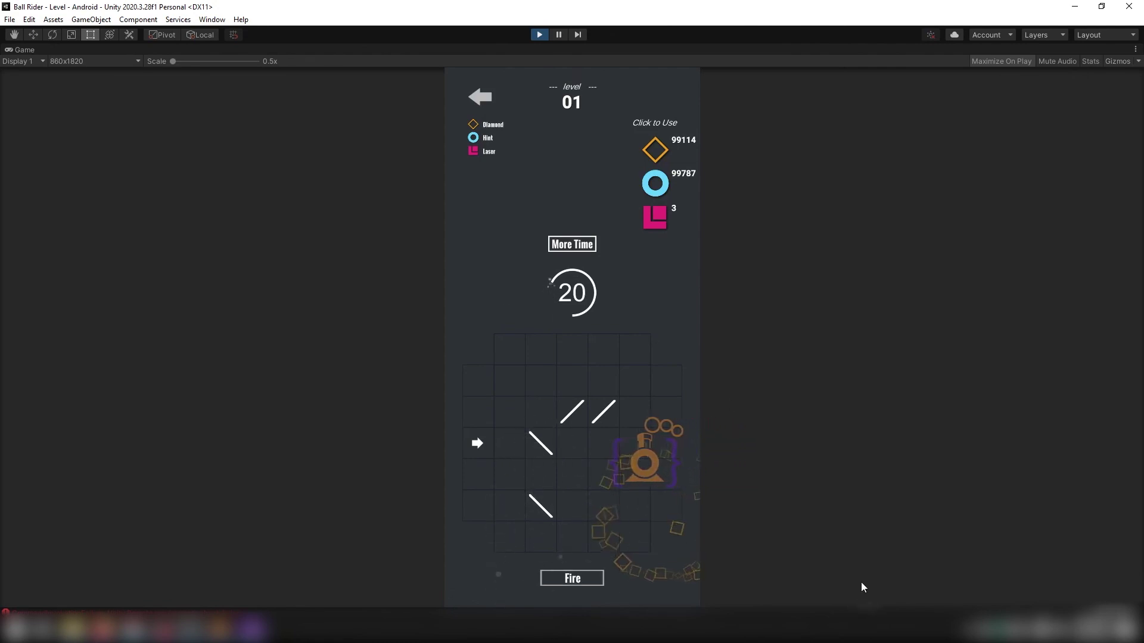